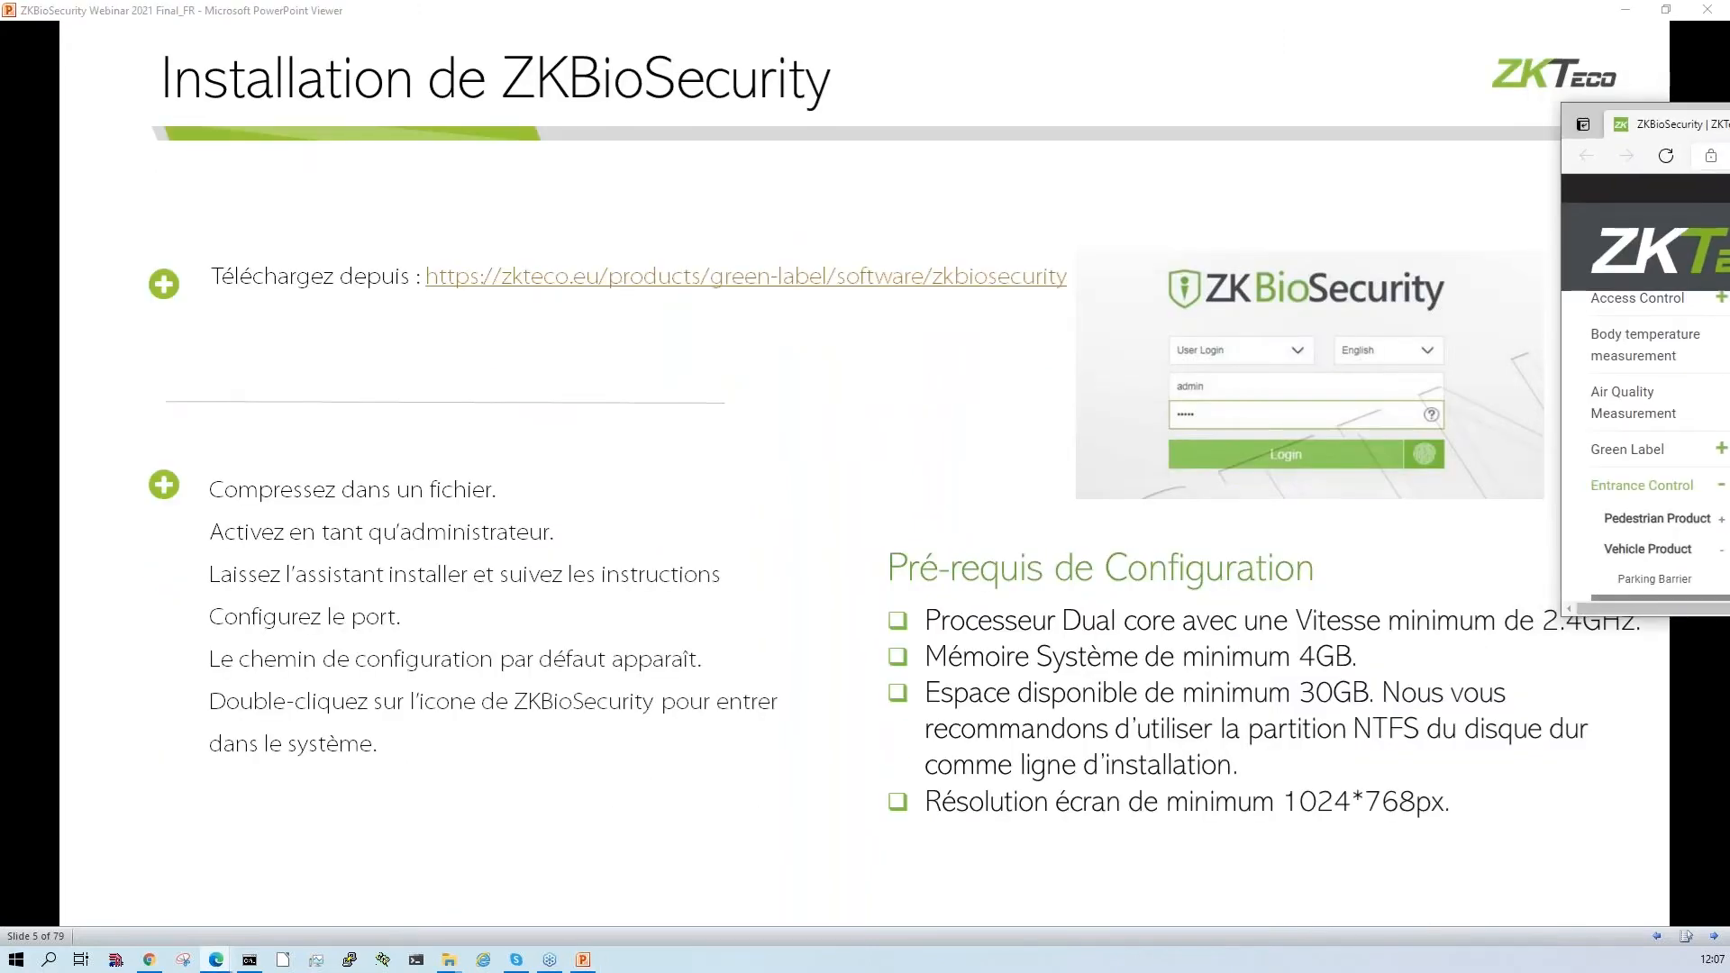
# - Switch to the browser's ZKBioSecurity product page and look through its list of downloads
pyautogui.click(1041, 299)
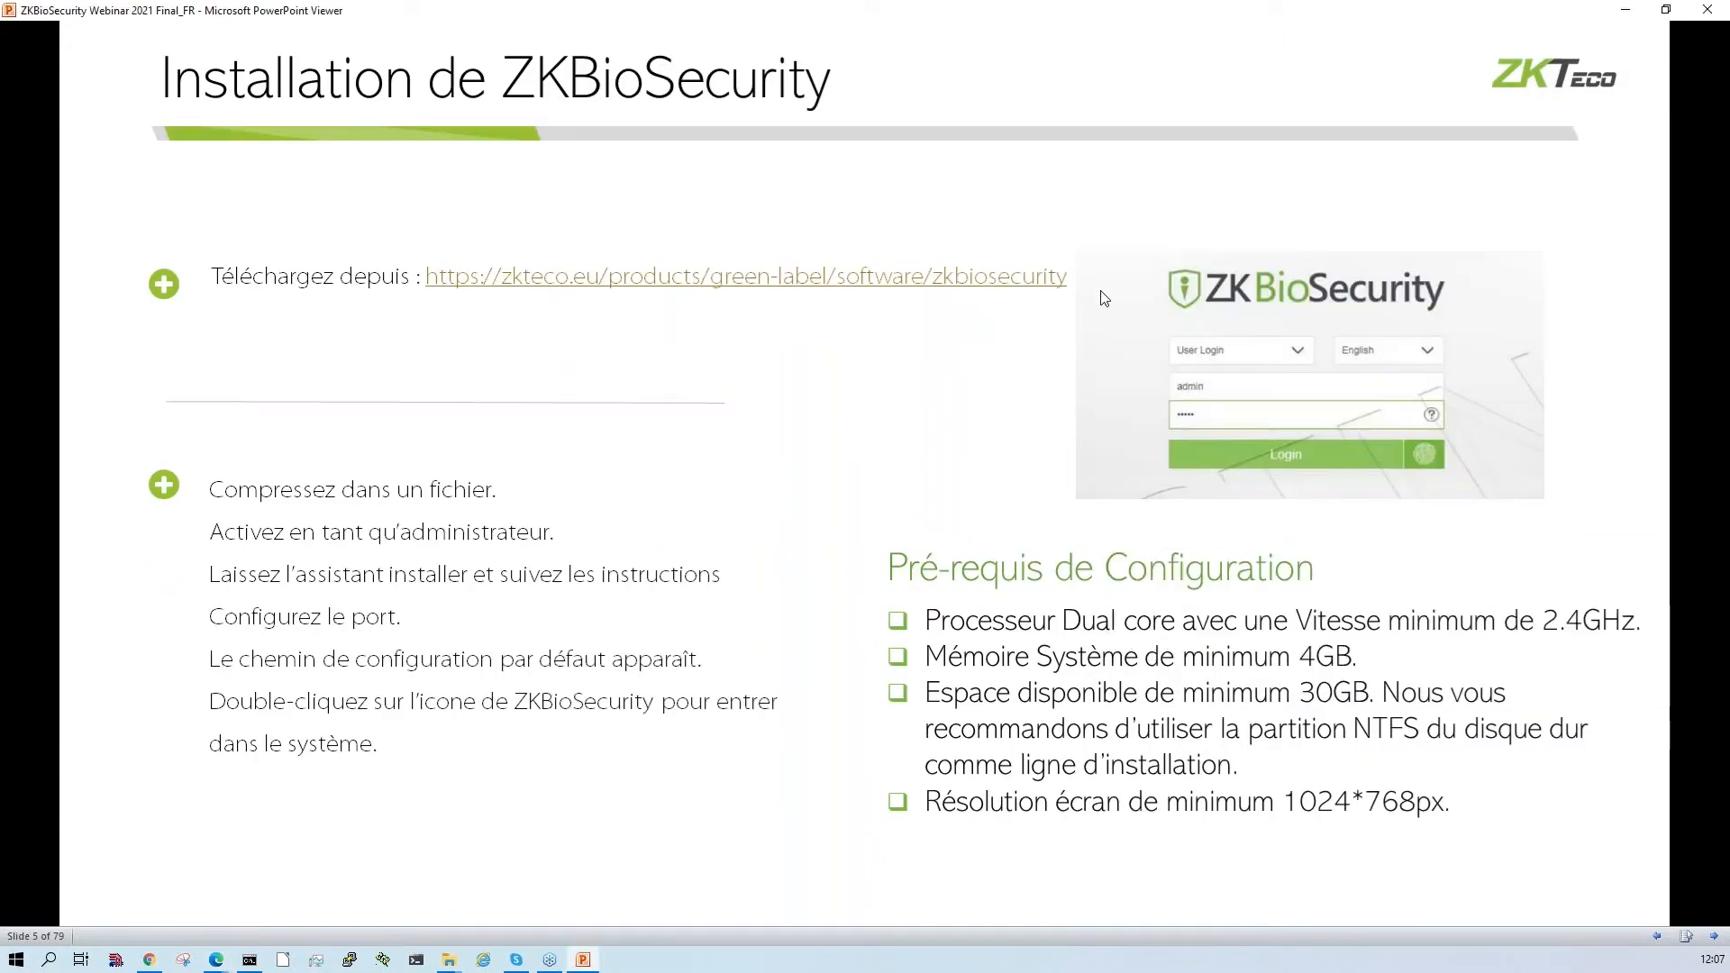
pyautogui.hotkey('alt', 'Tab')
pyautogui.doubleClick(1568, 188)
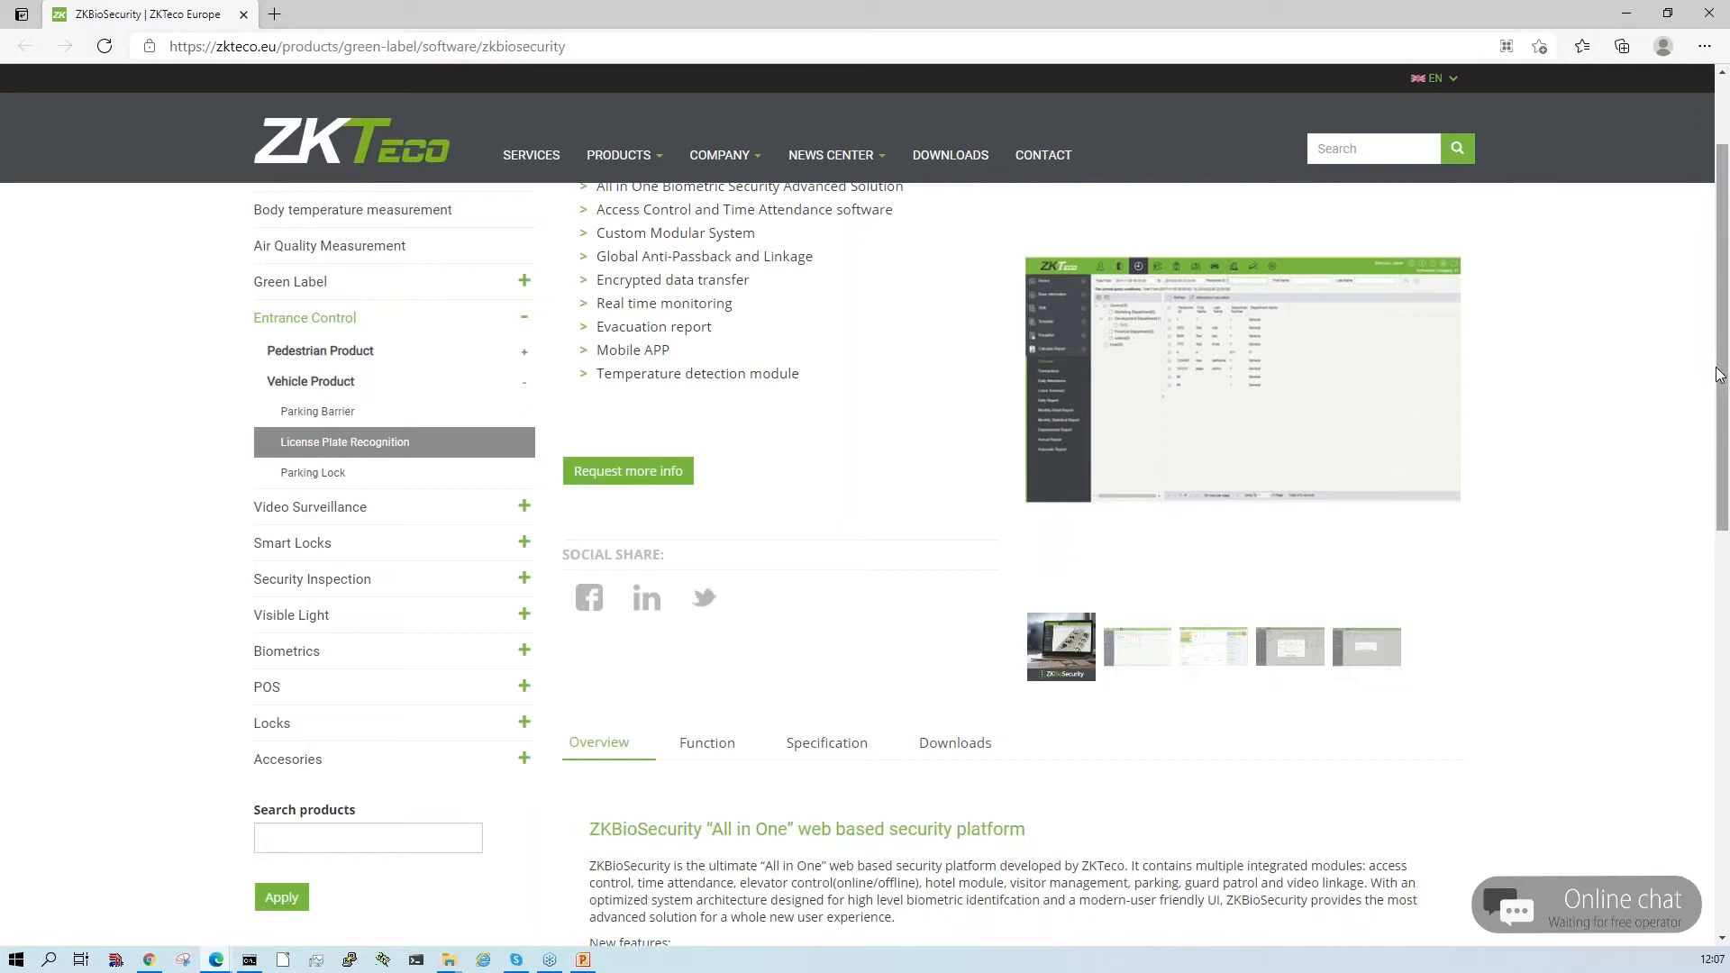
pyautogui.moveTo(1719, 375); pyautogui.dragTo(1719, 310)
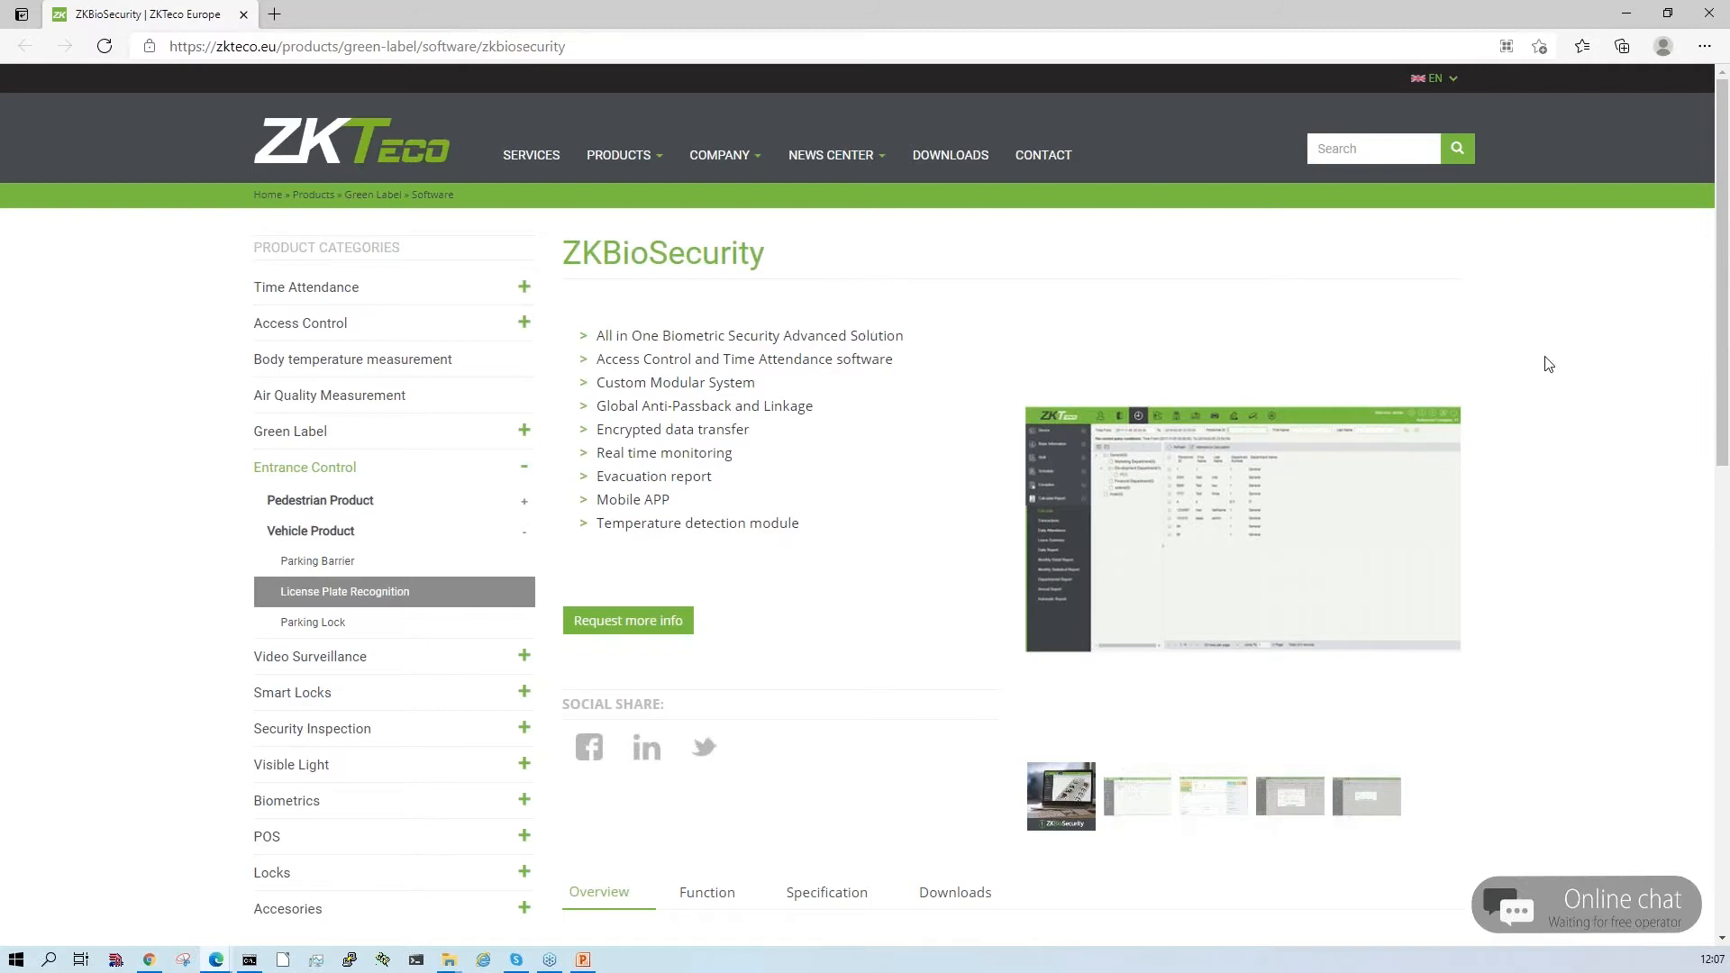
pyautogui.moveTo(1720, 286); pyautogui.dragTo(1725, 479)
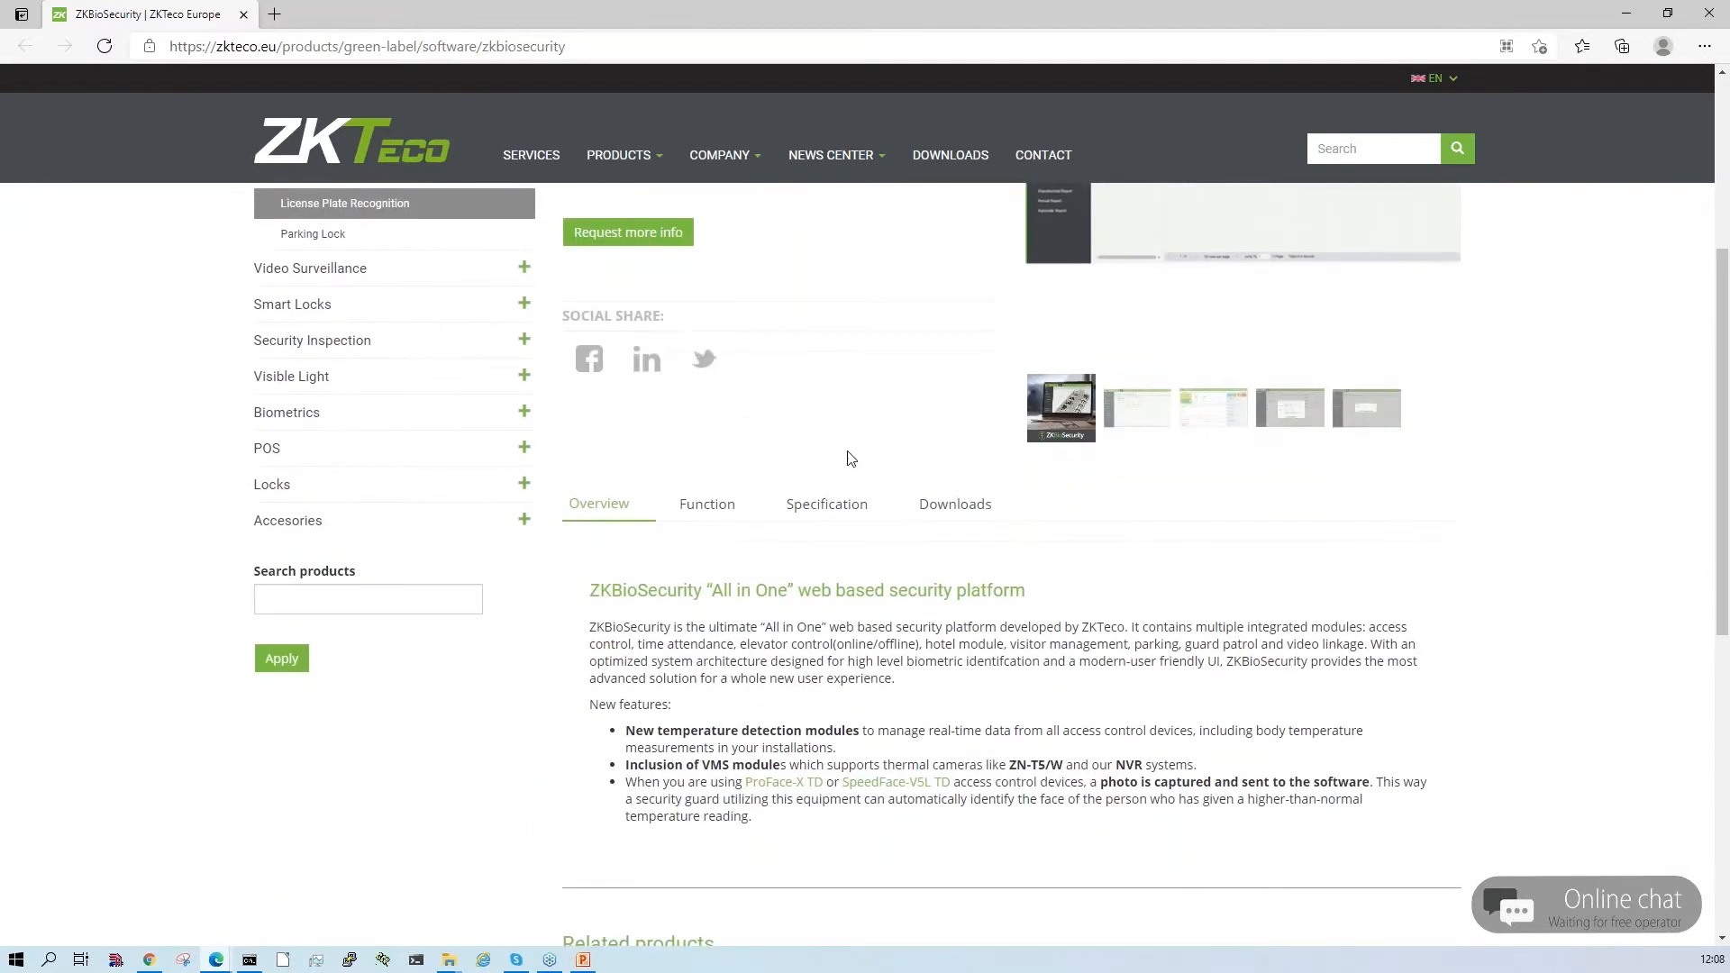
pyautogui.click(941, 501)
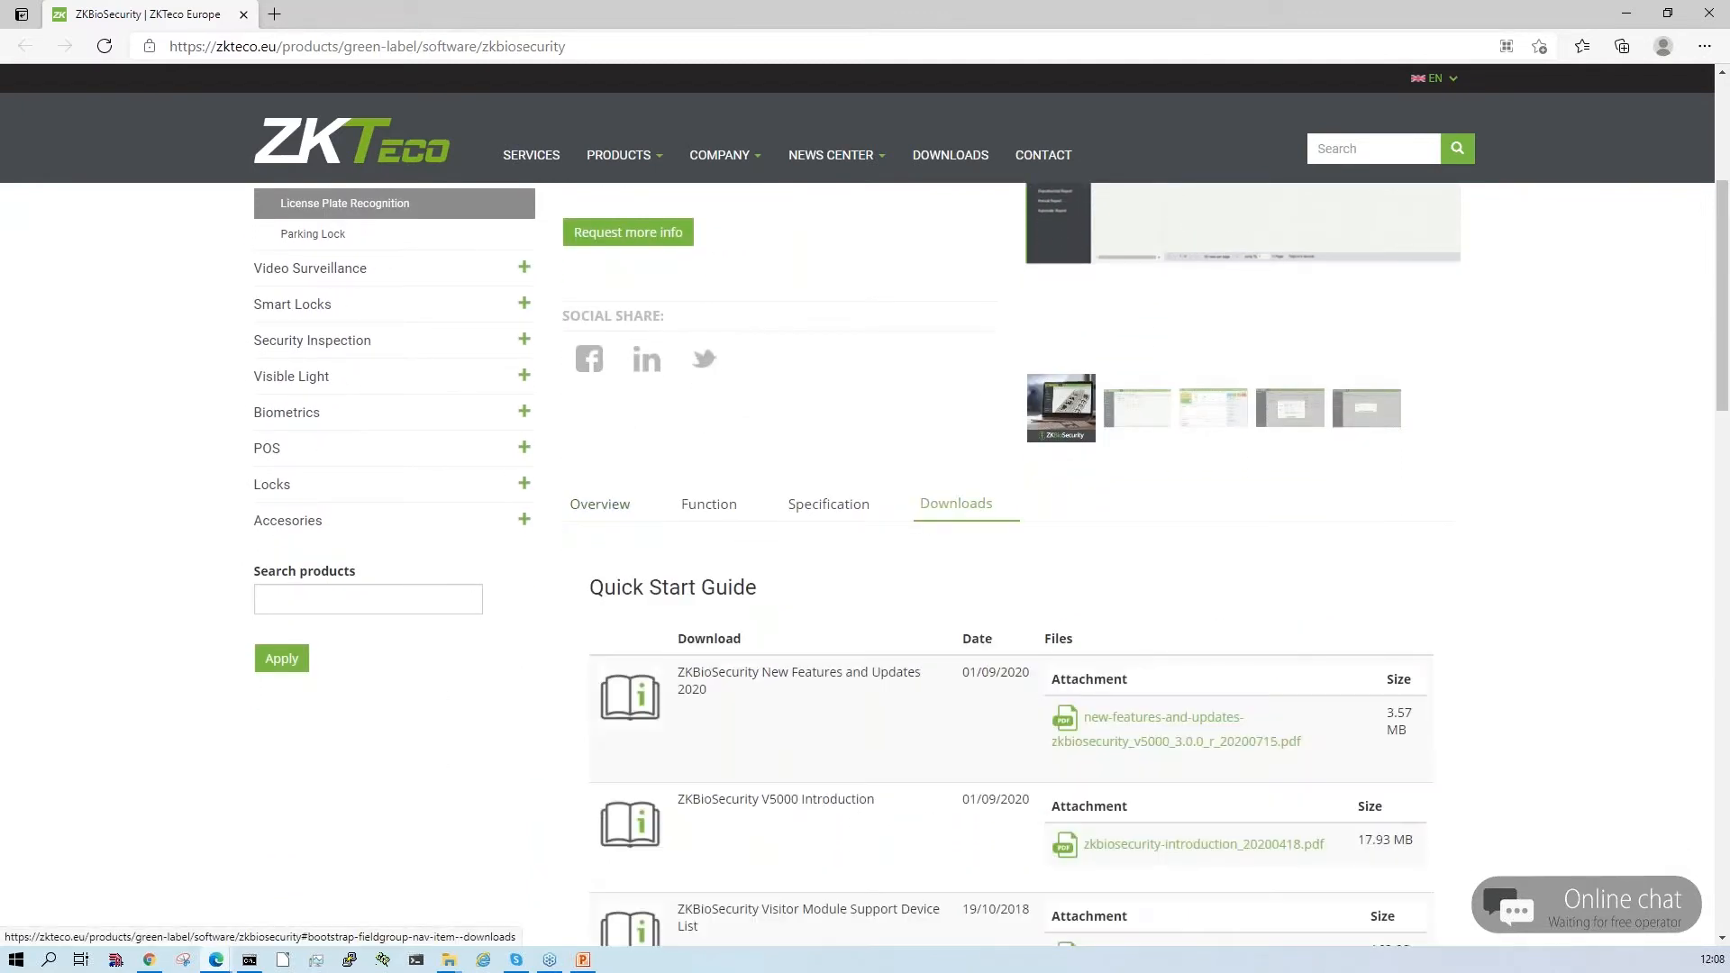
pyautogui.moveTo(1721, 400); pyautogui.dragTo(1726, 471)
# - Change the website language to French and look up the ZKBioSecurity software installation files among the product's downloads
pyautogui.click(1453, 83)
pyautogui.click(1447, 111)
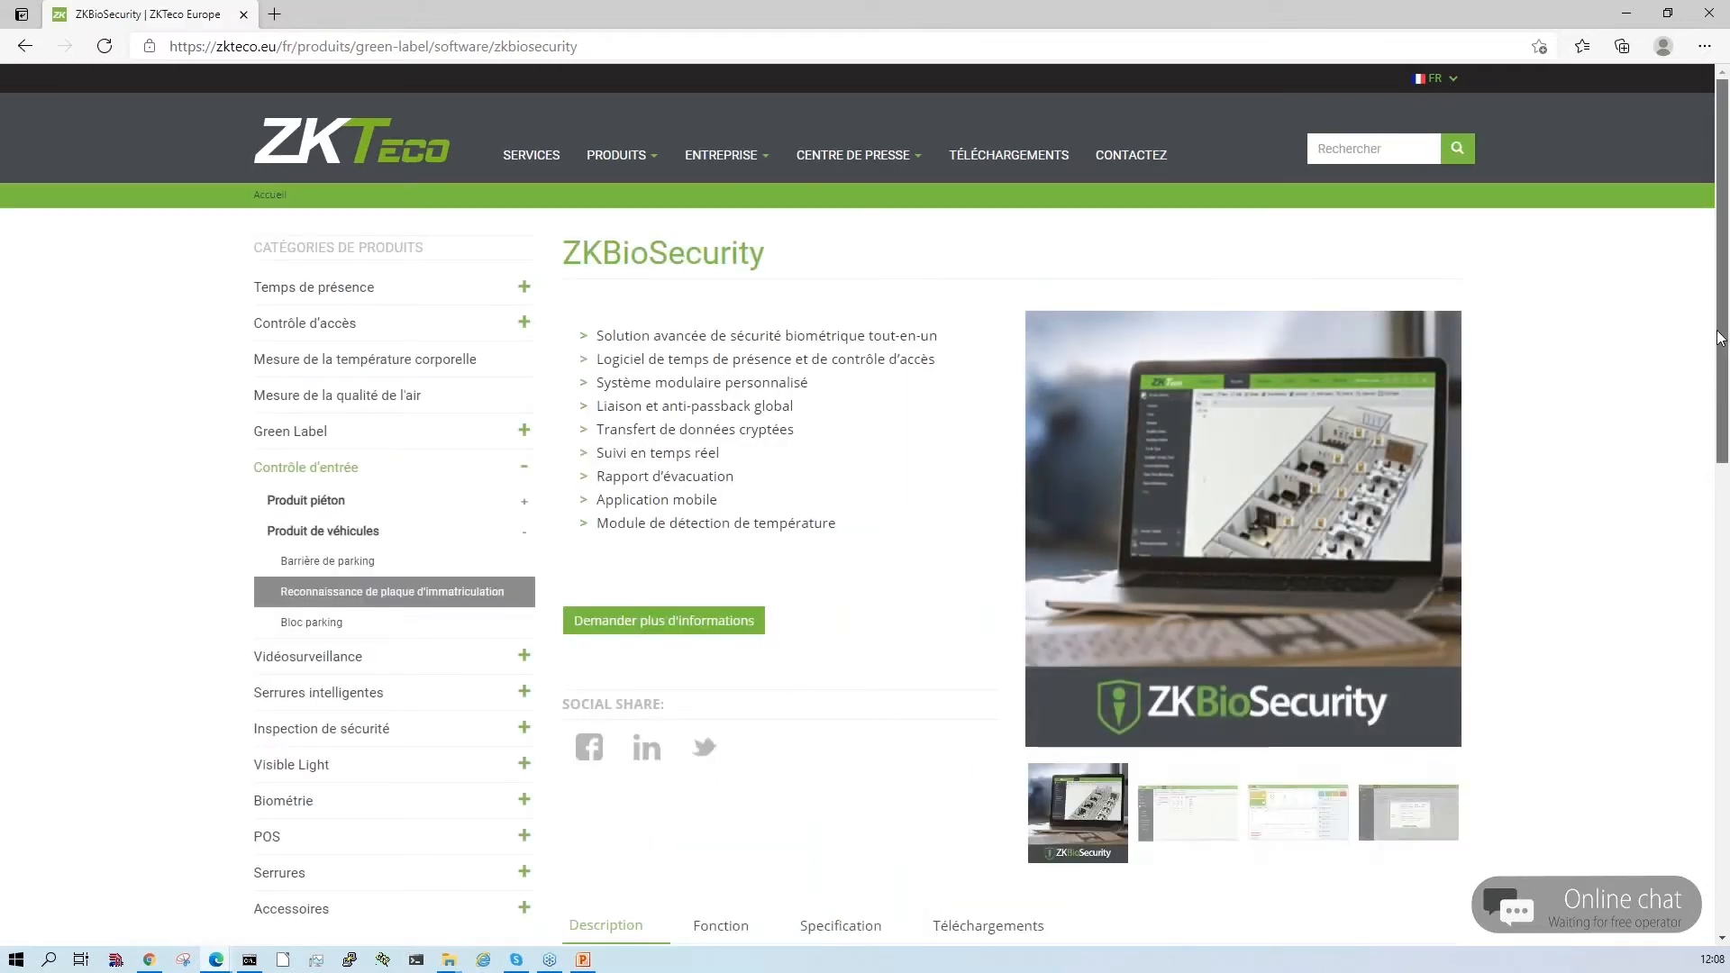
pyautogui.scroll(-5, 1004, 438)
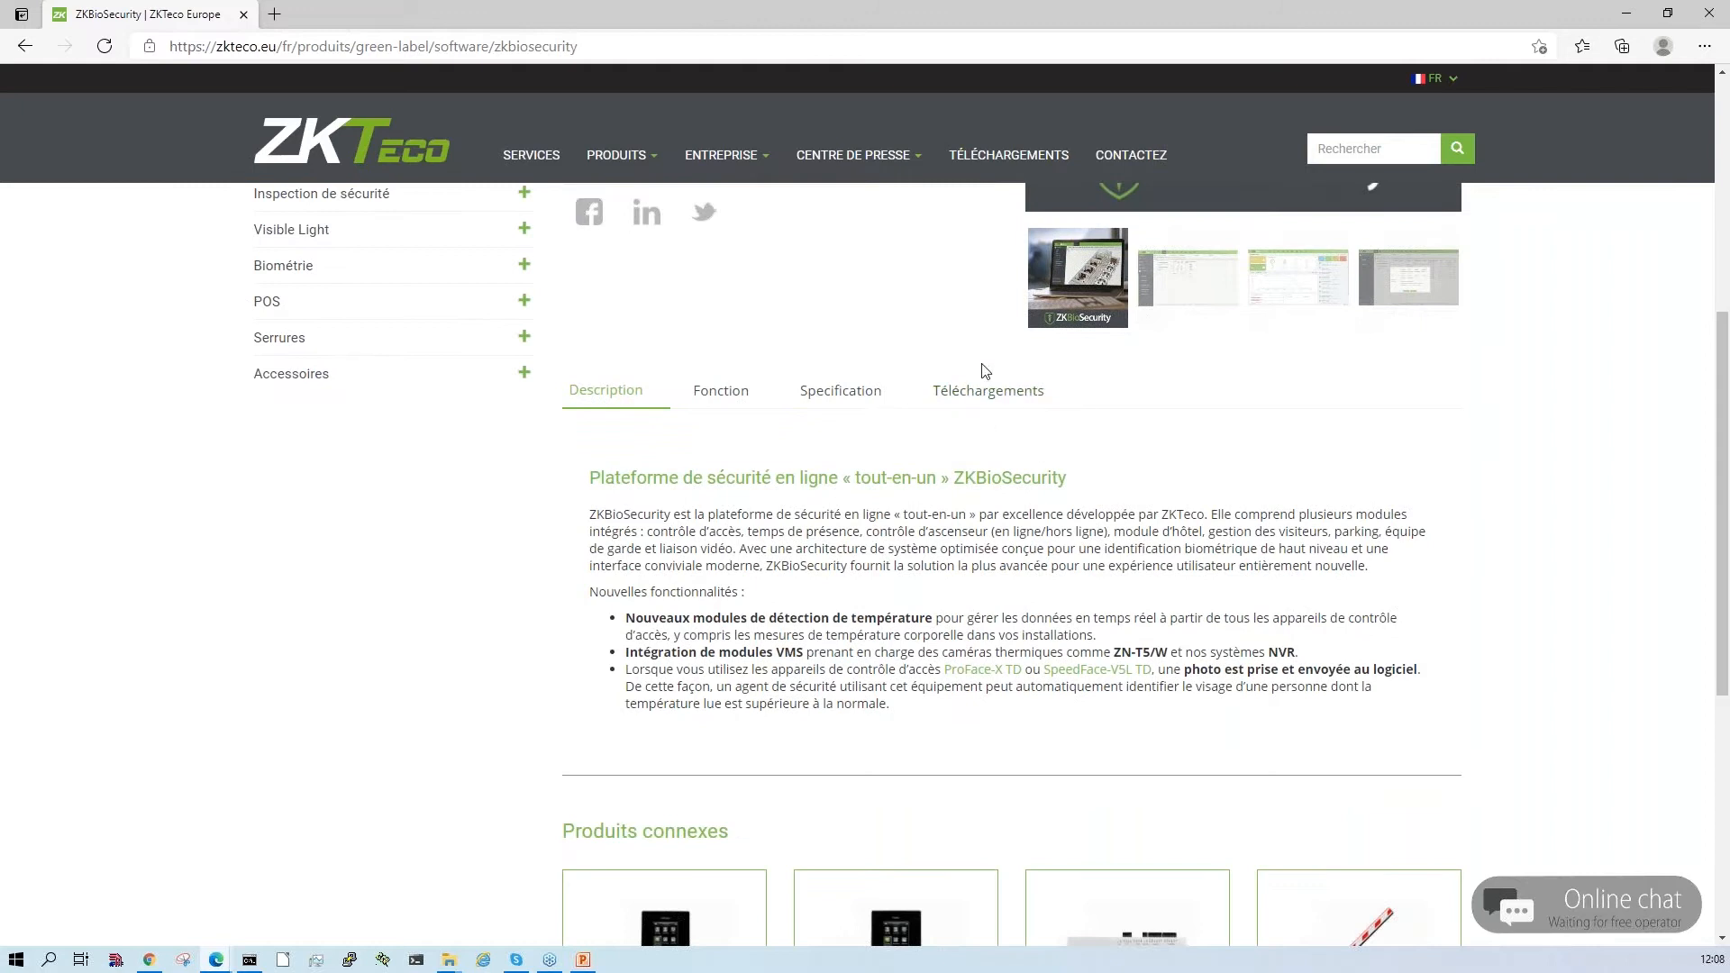
pyautogui.click(1004, 406)
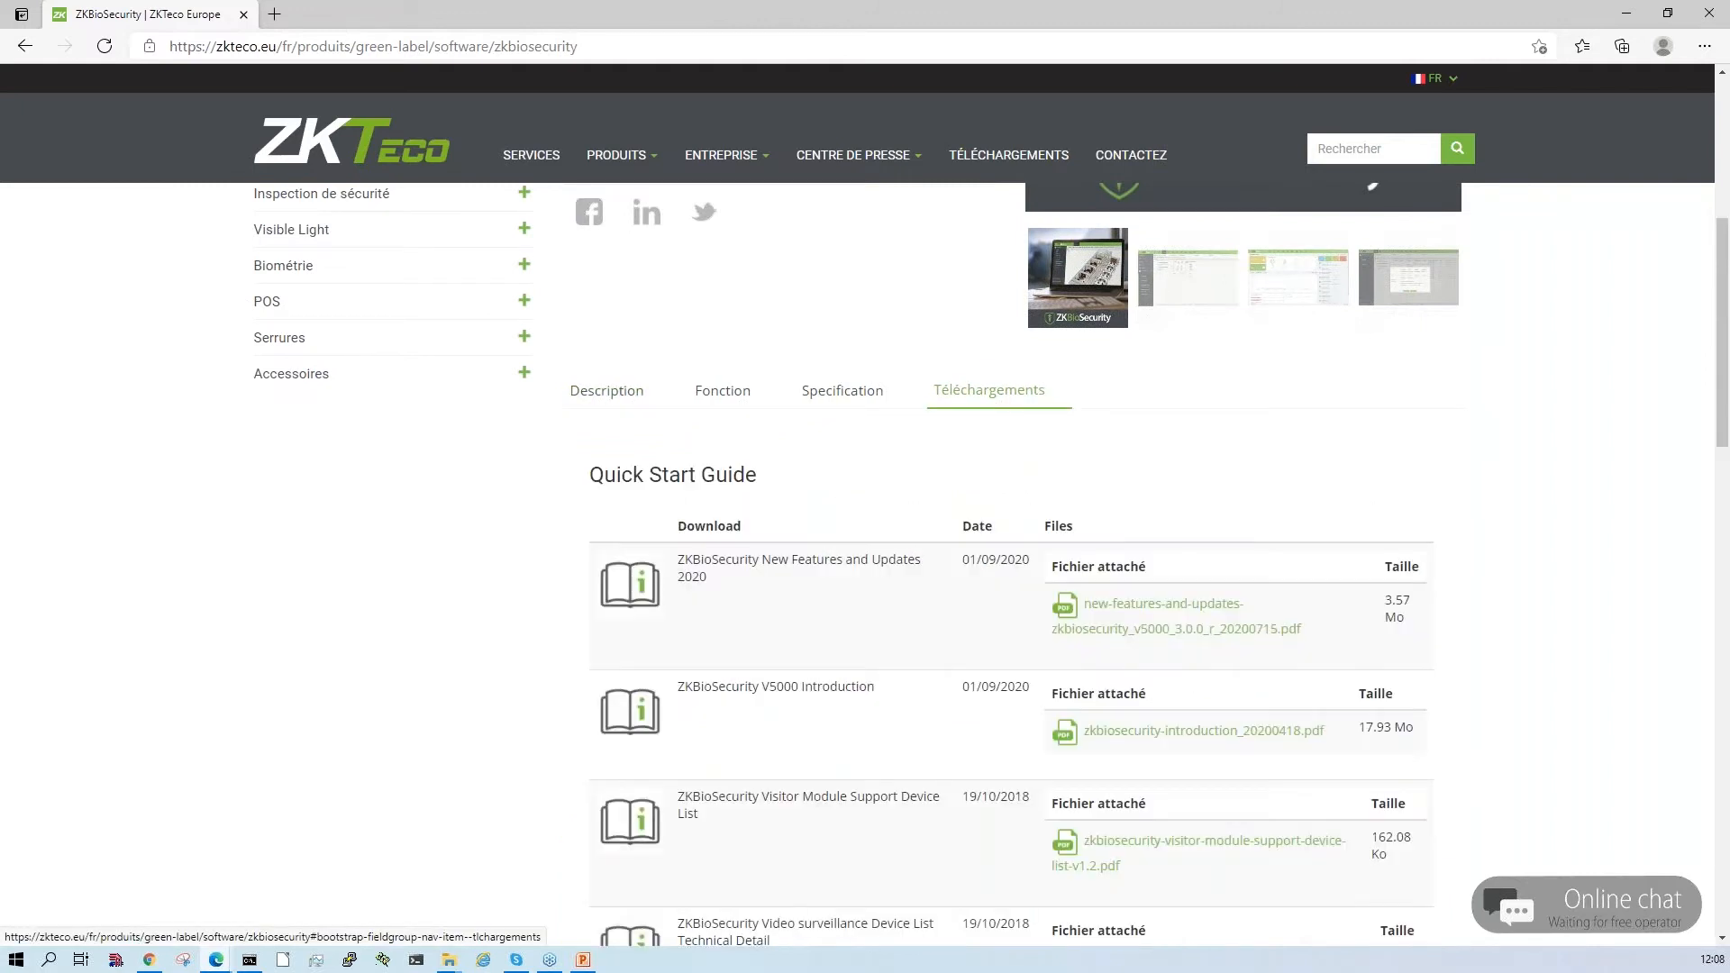
pyautogui.moveTo(1723, 389); pyautogui.dragTo(1722, 712)
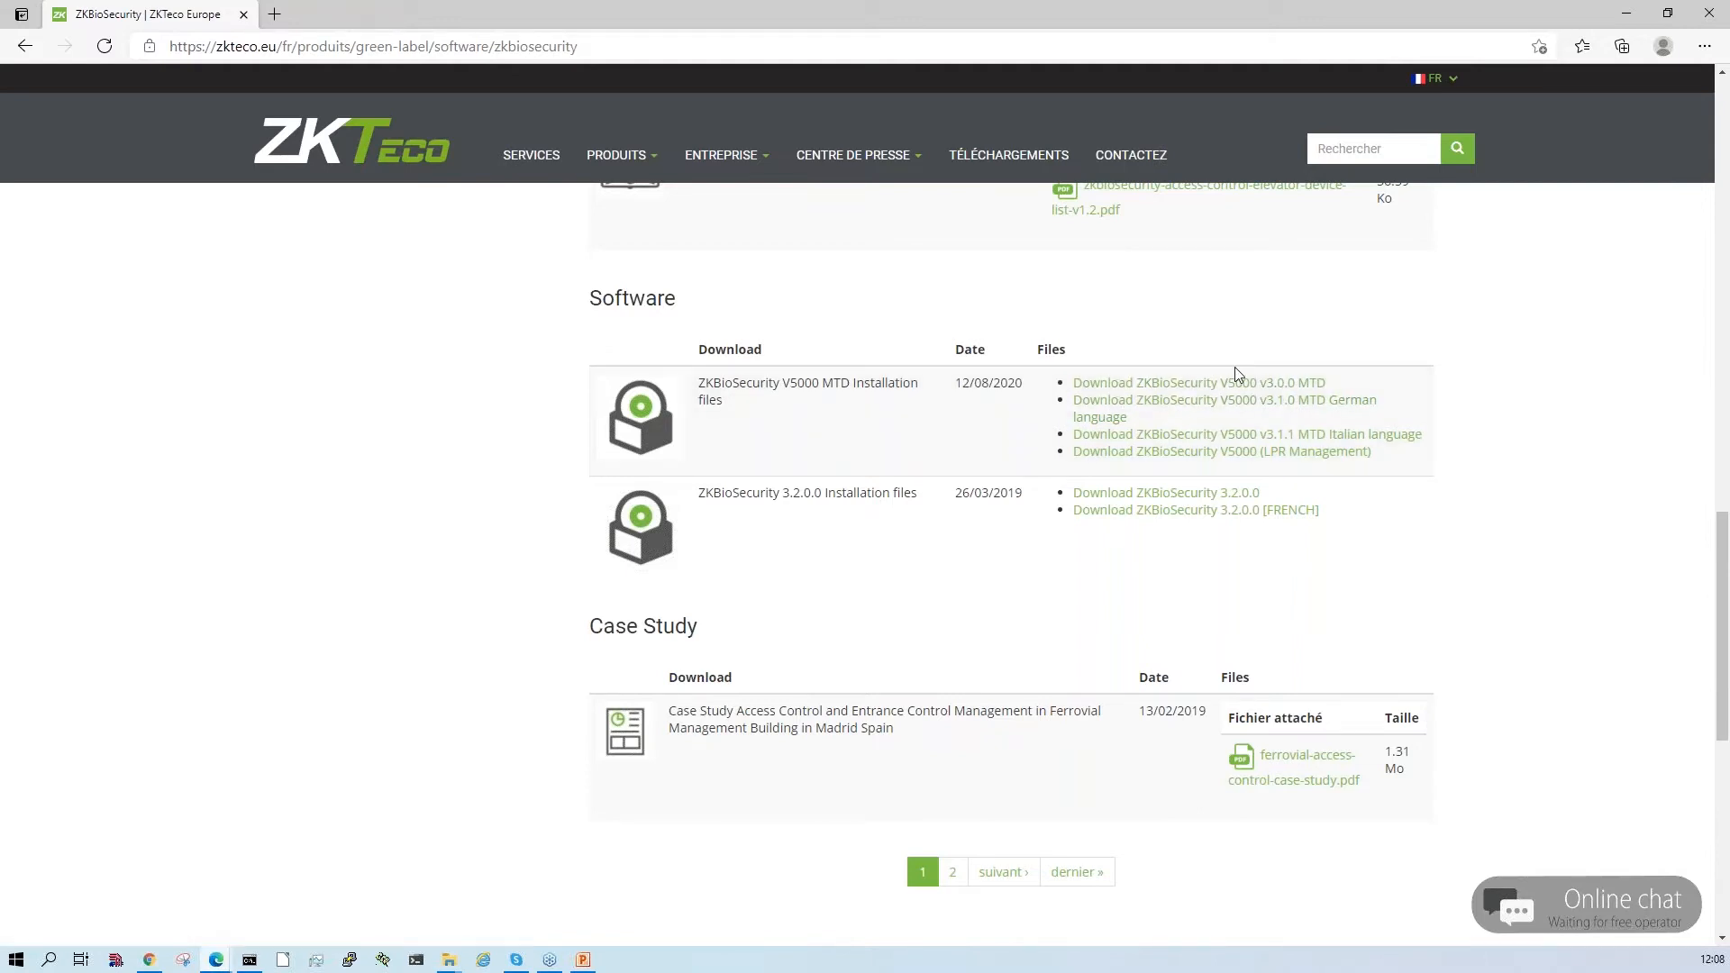
# - Minimize the open windows and launch the ZKBioSecurity V5000 installer from the Overseas_ZKBioSecurity_V5000_3.0.0_R_20200724_install_pack folder inside the desktop folder
pyautogui.click(1631, 13)
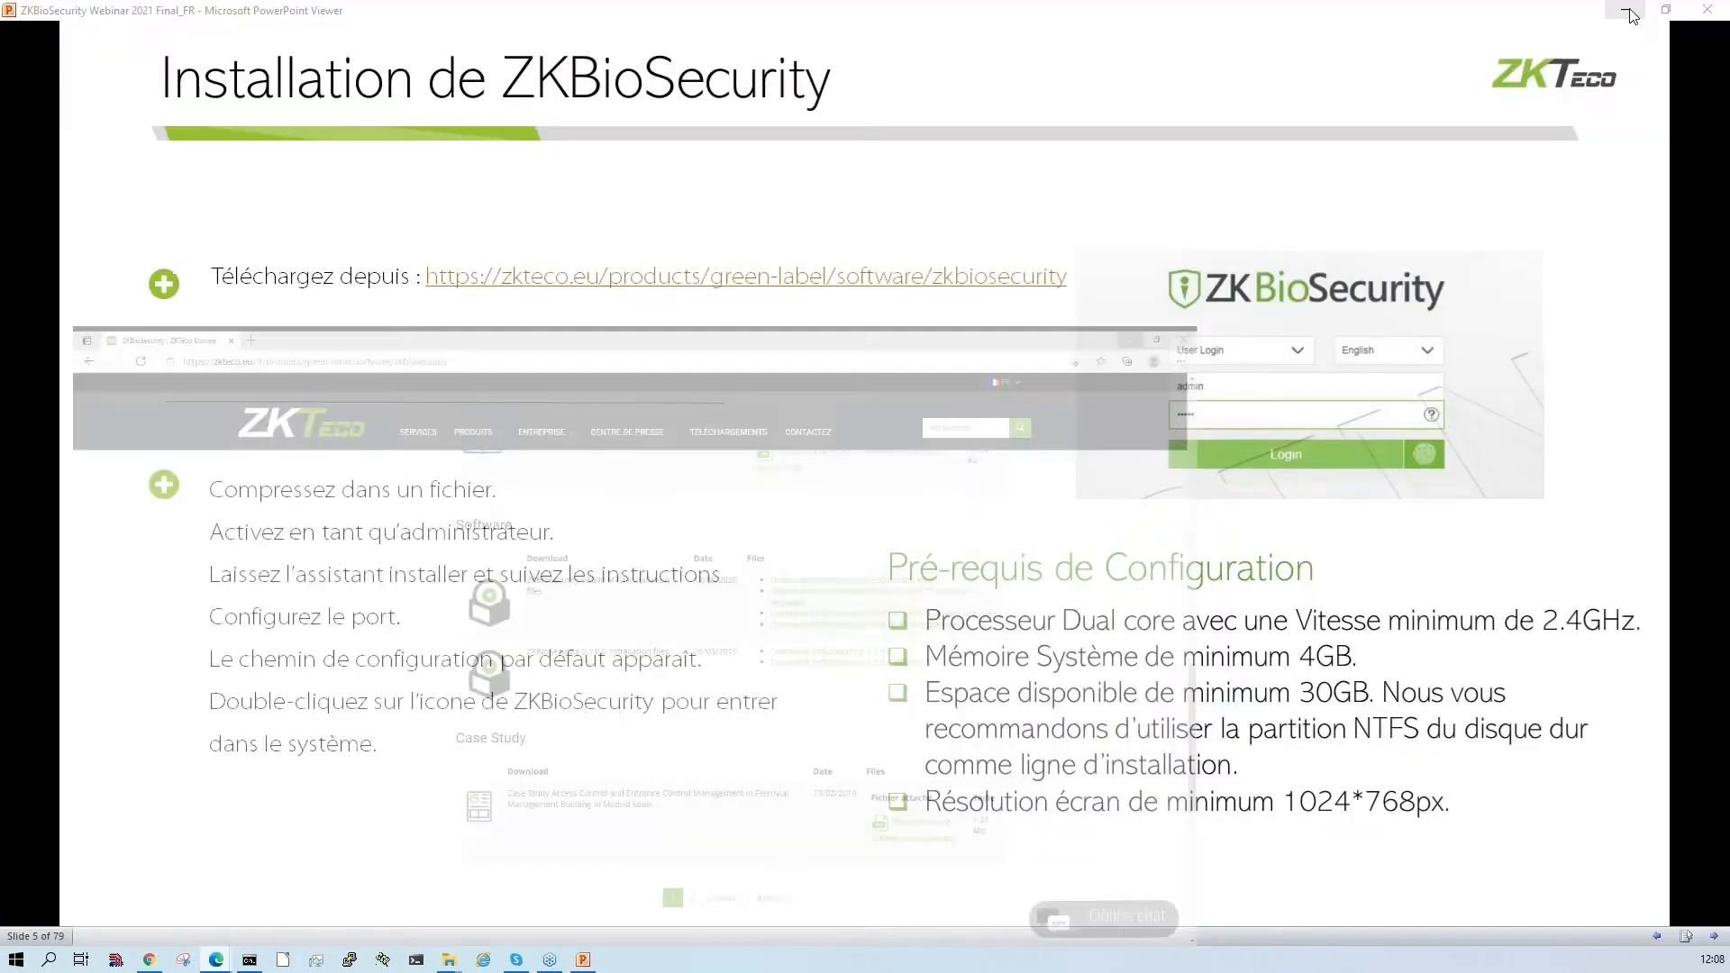
pyautogui.click(1631, 11)
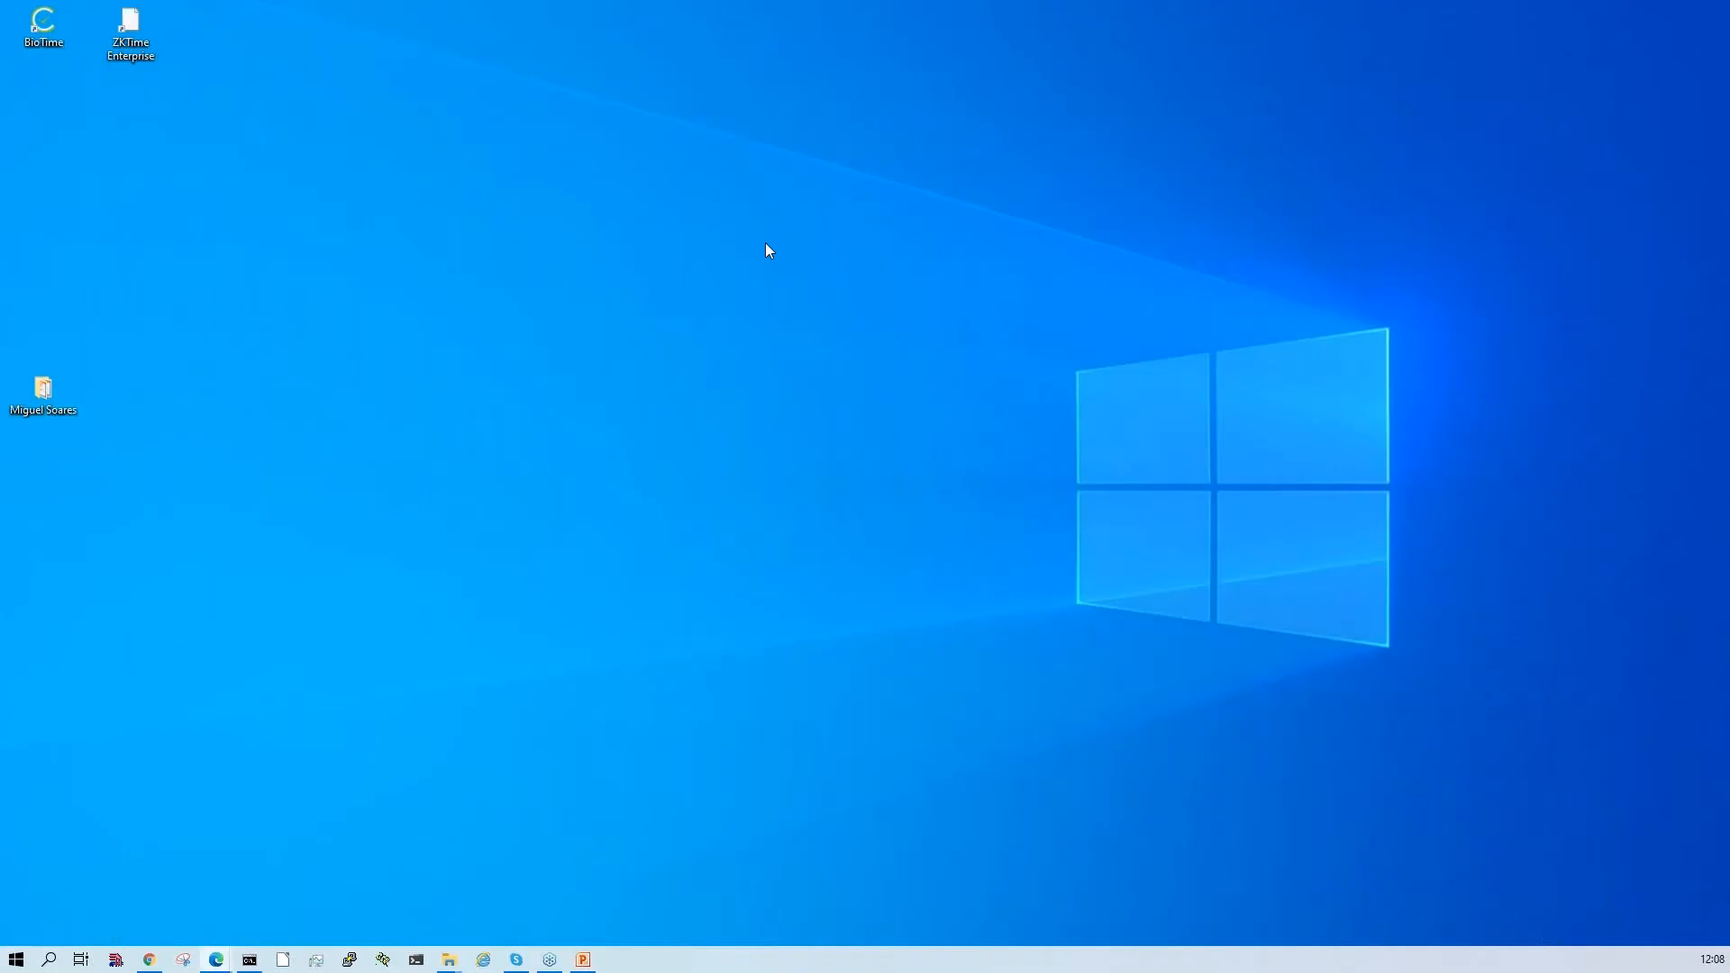
pyautogui.doubleClick(43, 391)
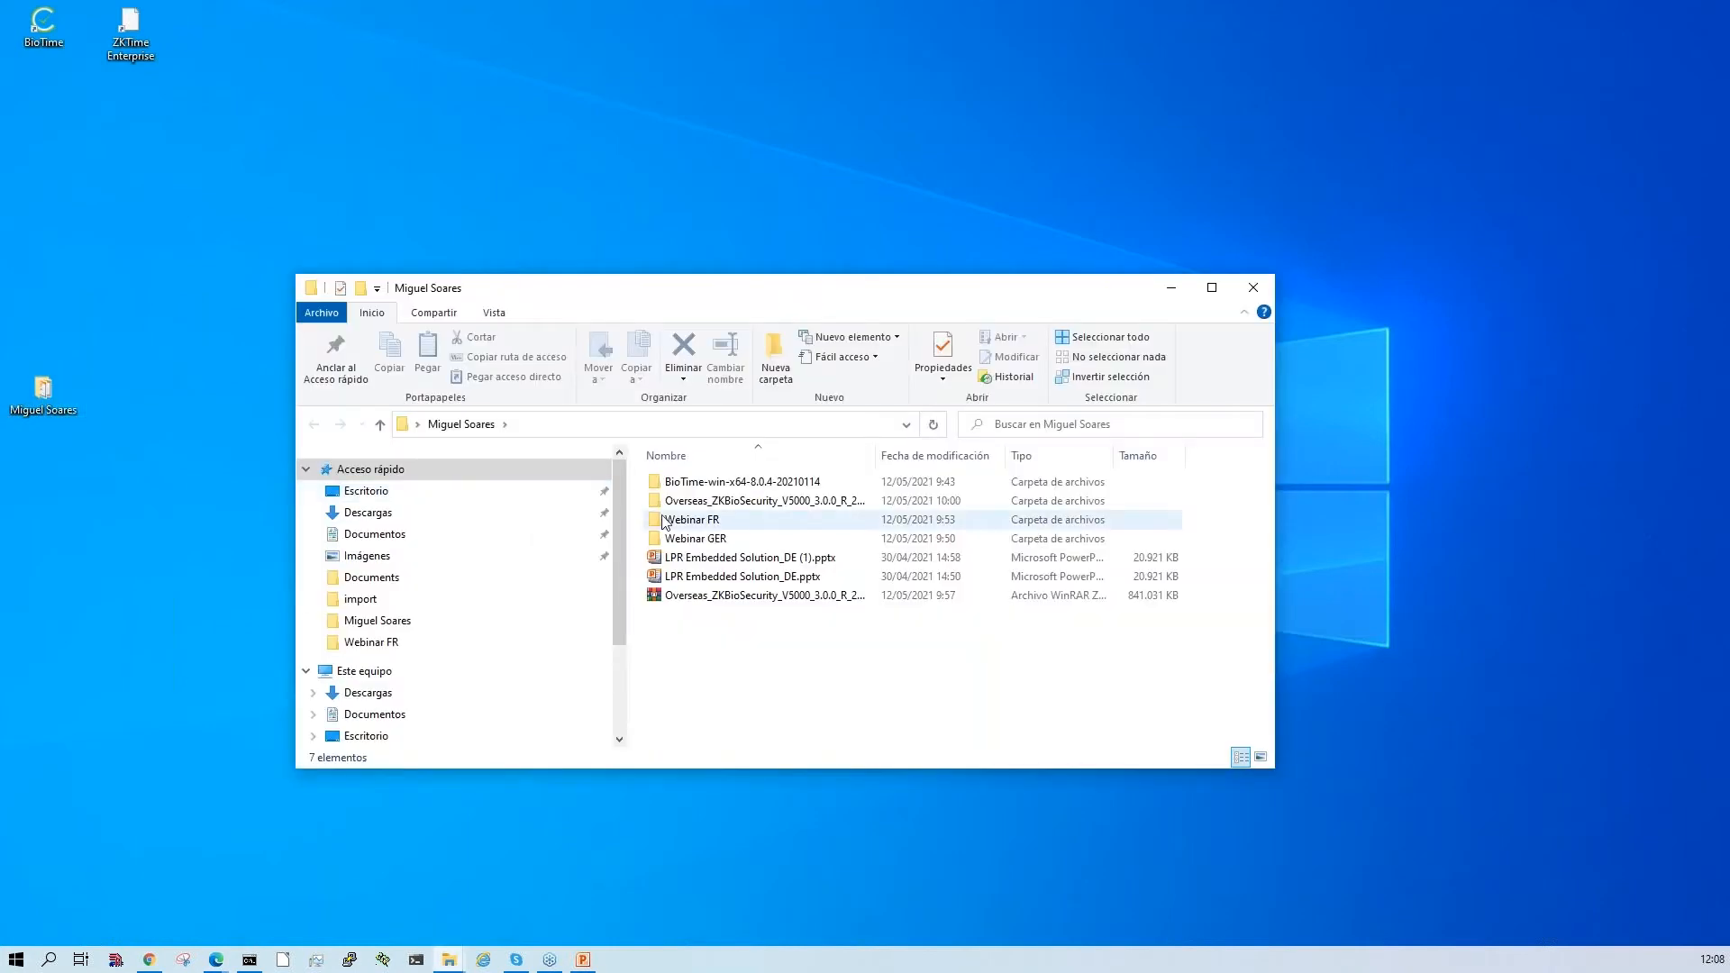
pyautogui.doubleClick(714, 501)
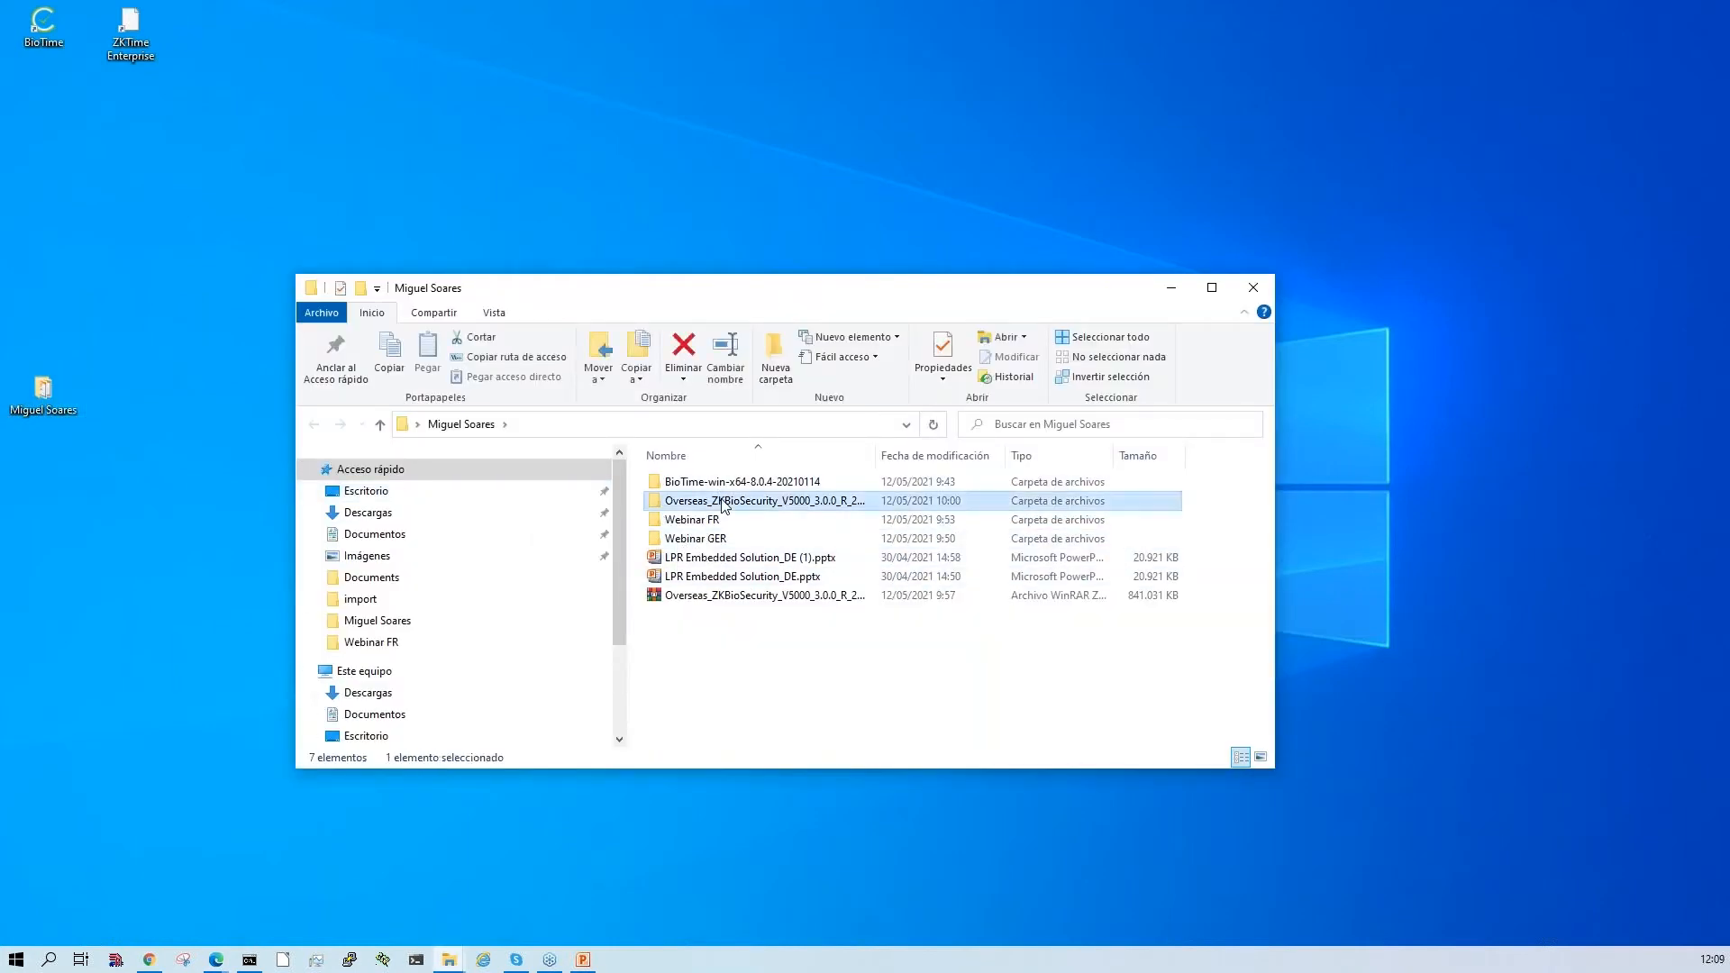
pyautogui.click(726, 484)
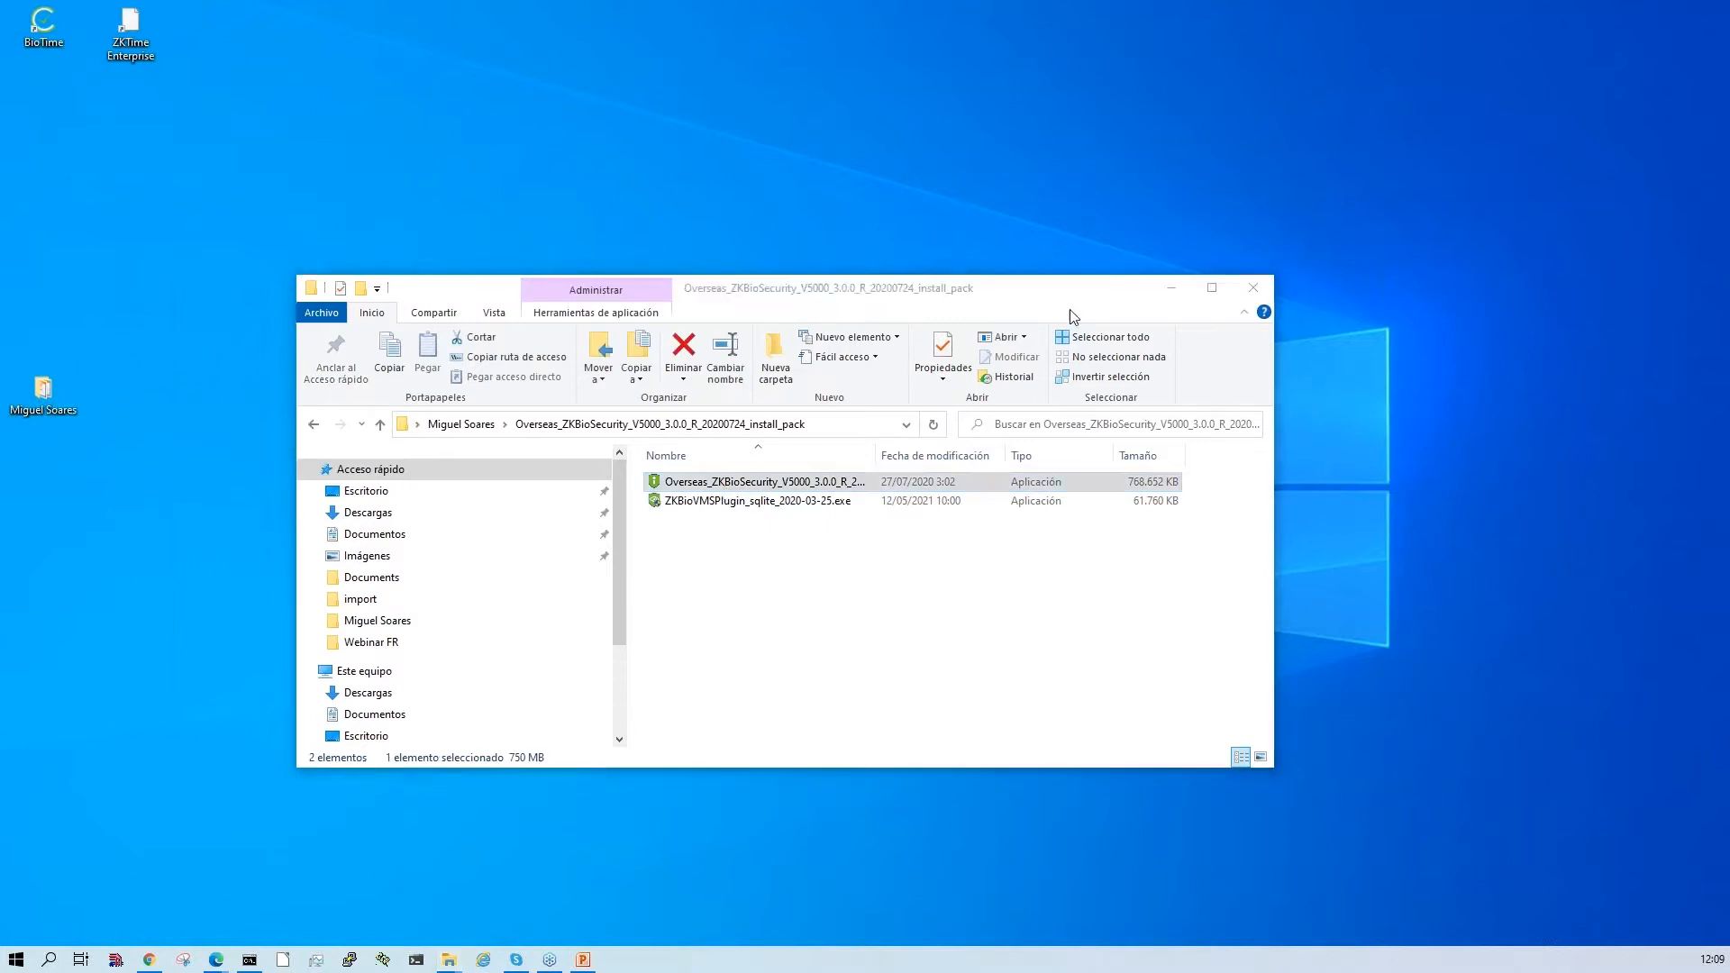
pyautogui.click(1177, 286)
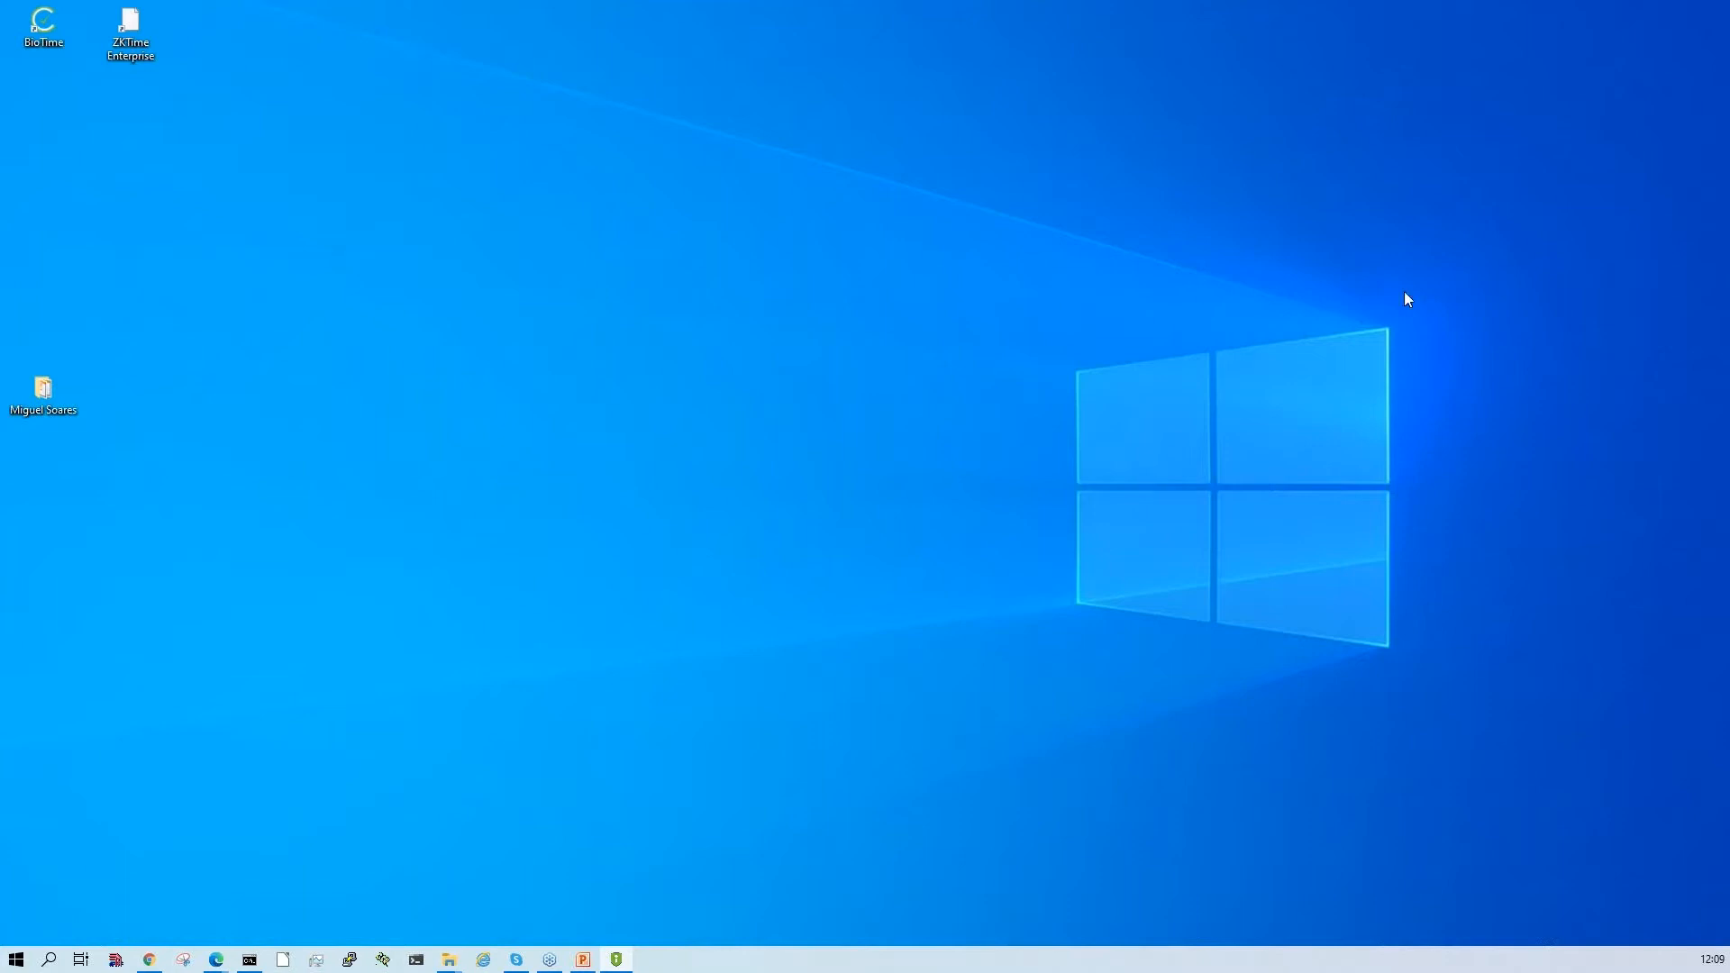
# - Bring the setup language dialog into view and choose English for the installation
pyautogui.moveTo(1713, 373); pyautogui.dragTo(798, 361)
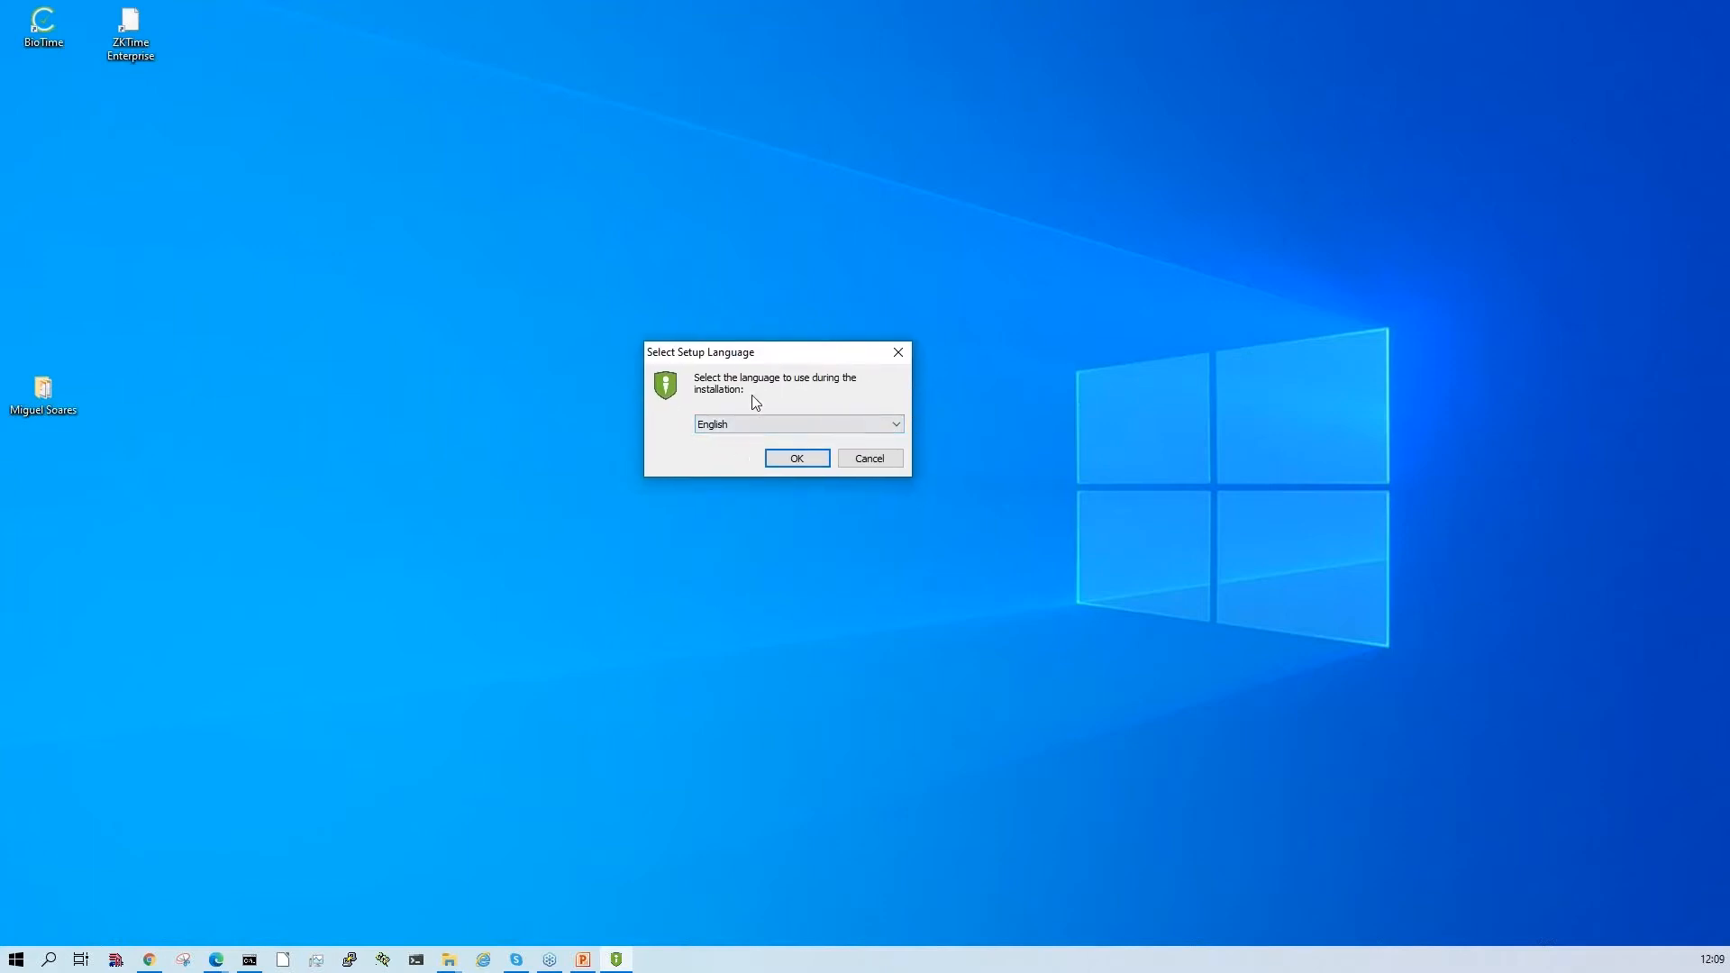
pyautogui.click(897, 425)
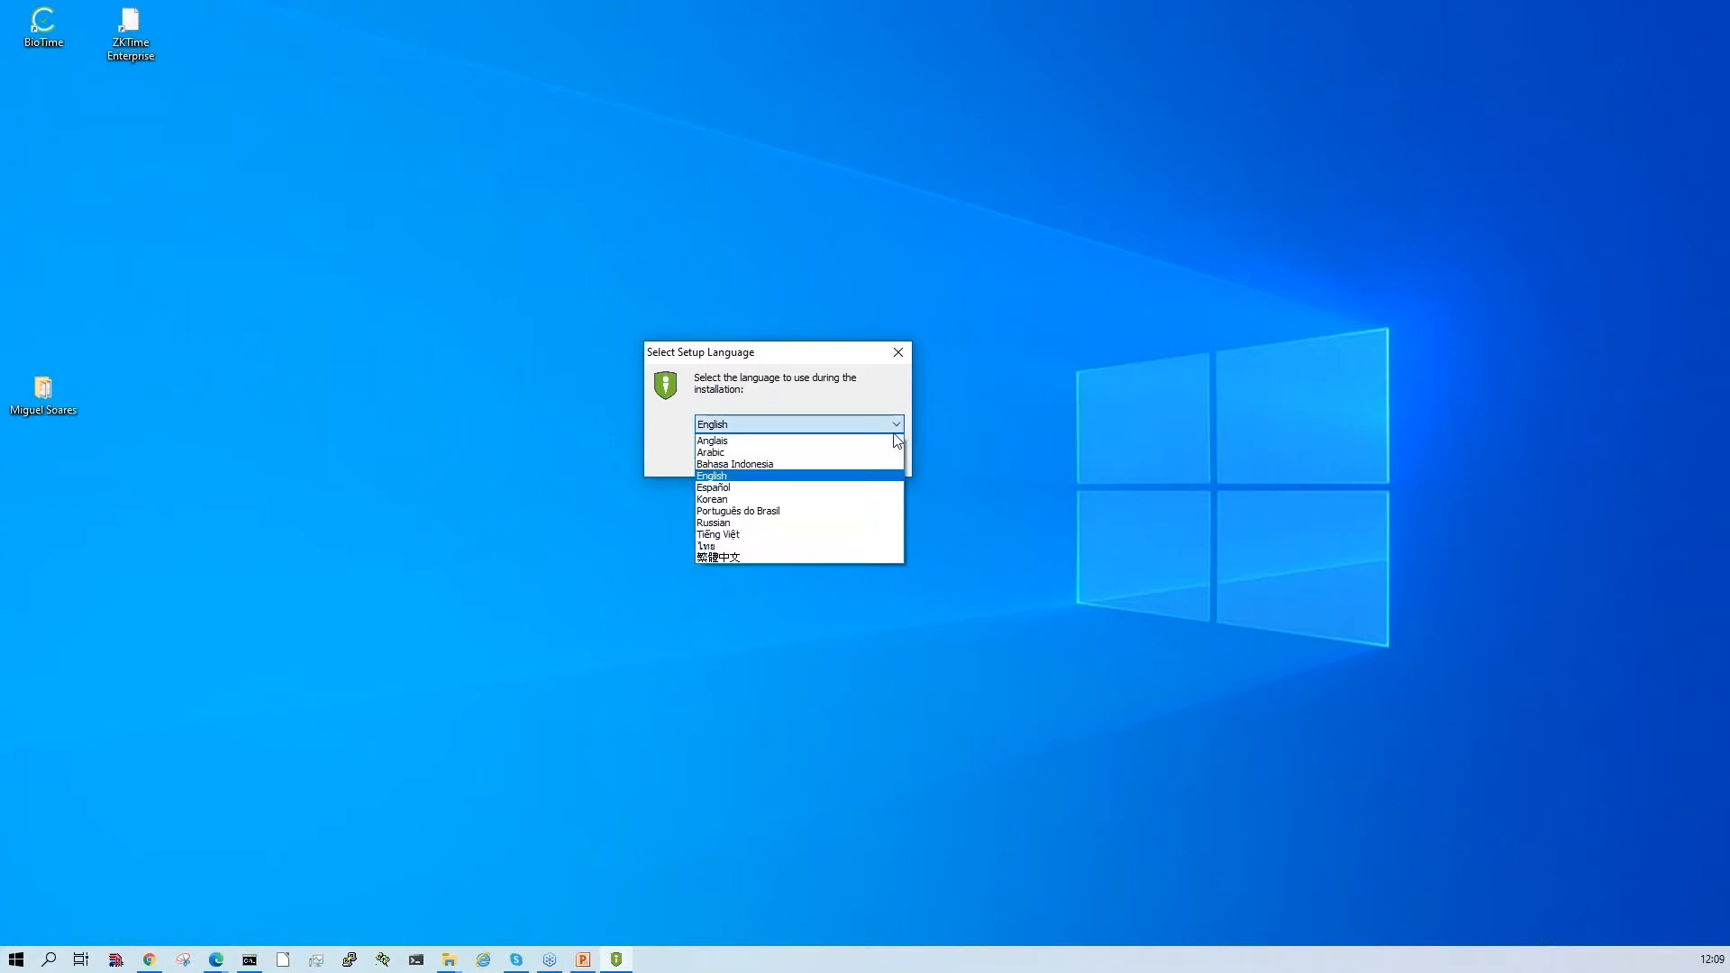
pyautogui.click(838, 485)
pyautogui.click(794, 457)
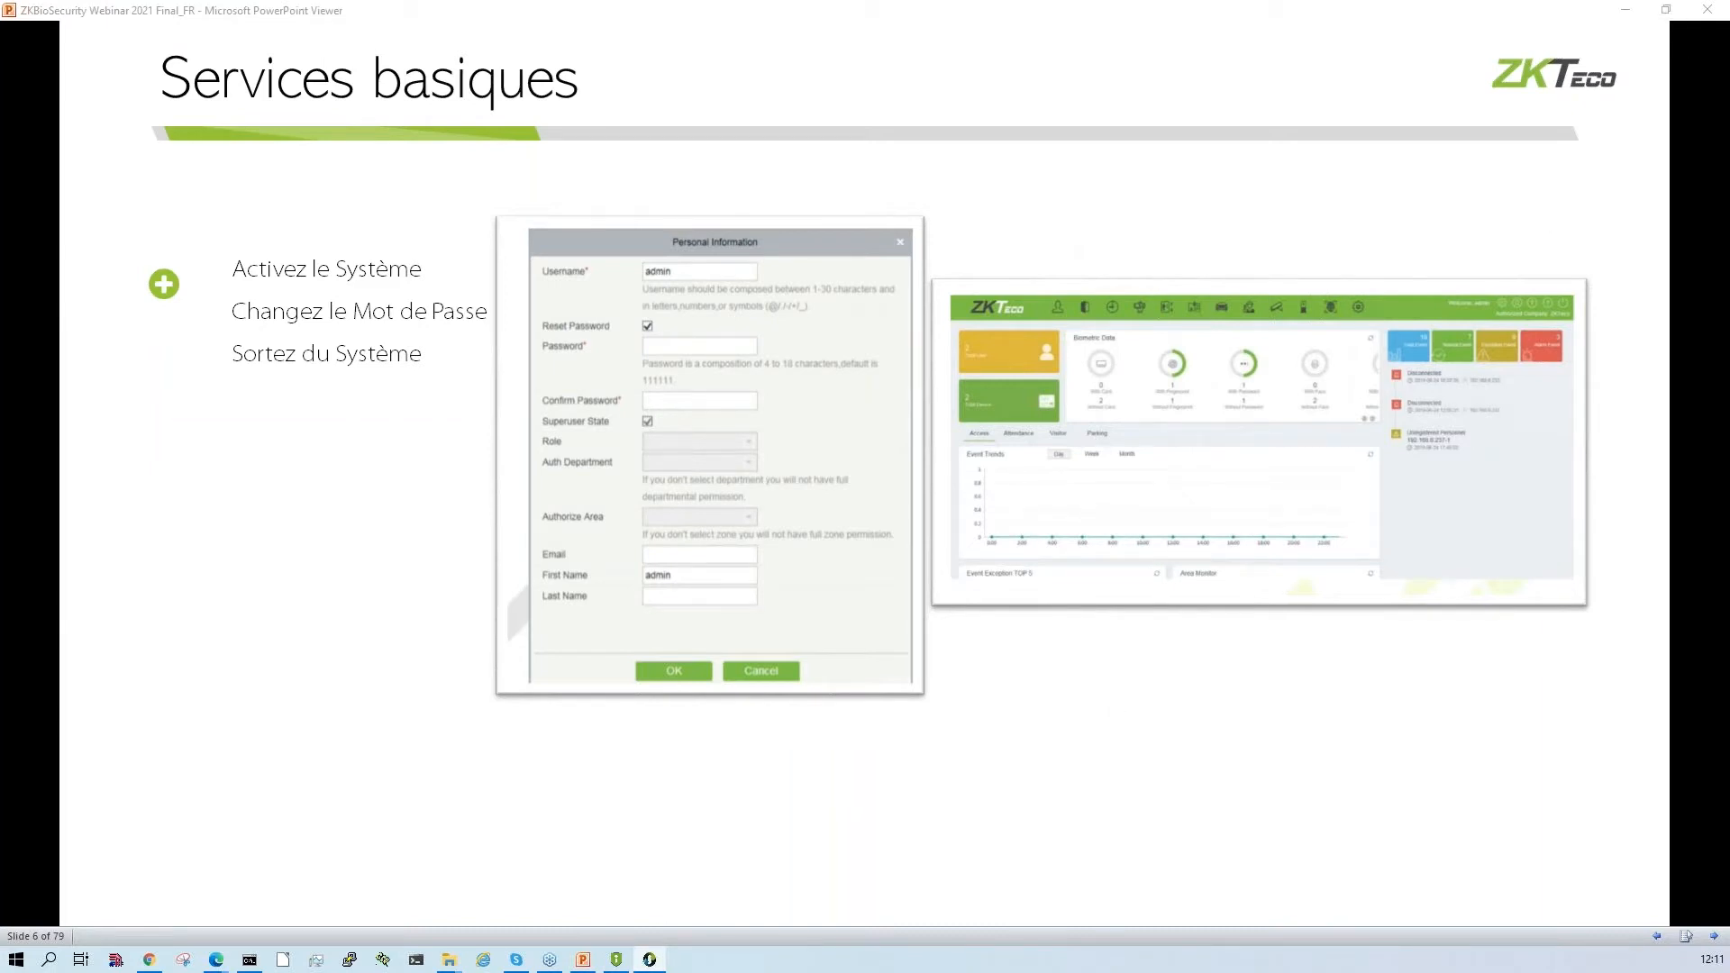
# - Minimize the presentation, ignore the environmental test result, and reposition the ZKBioSecurityV5000 setup wizard on the desktop
pyautogui.click(1625, 18)
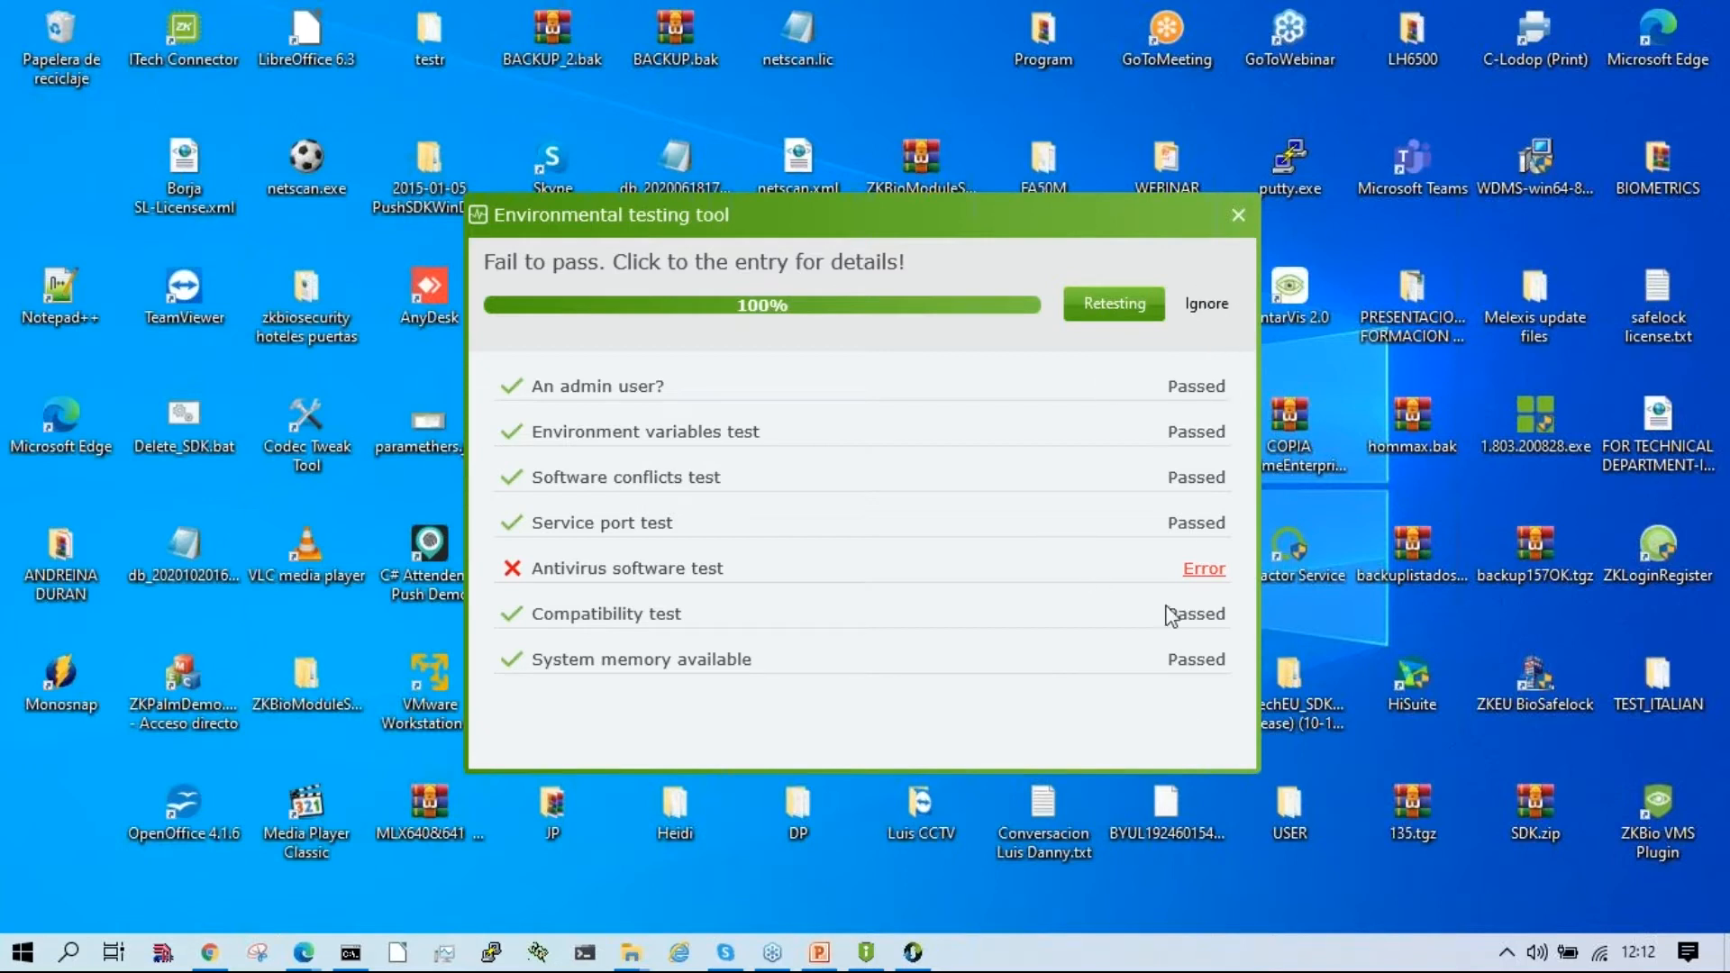
pyautogui.click(1207, 305)
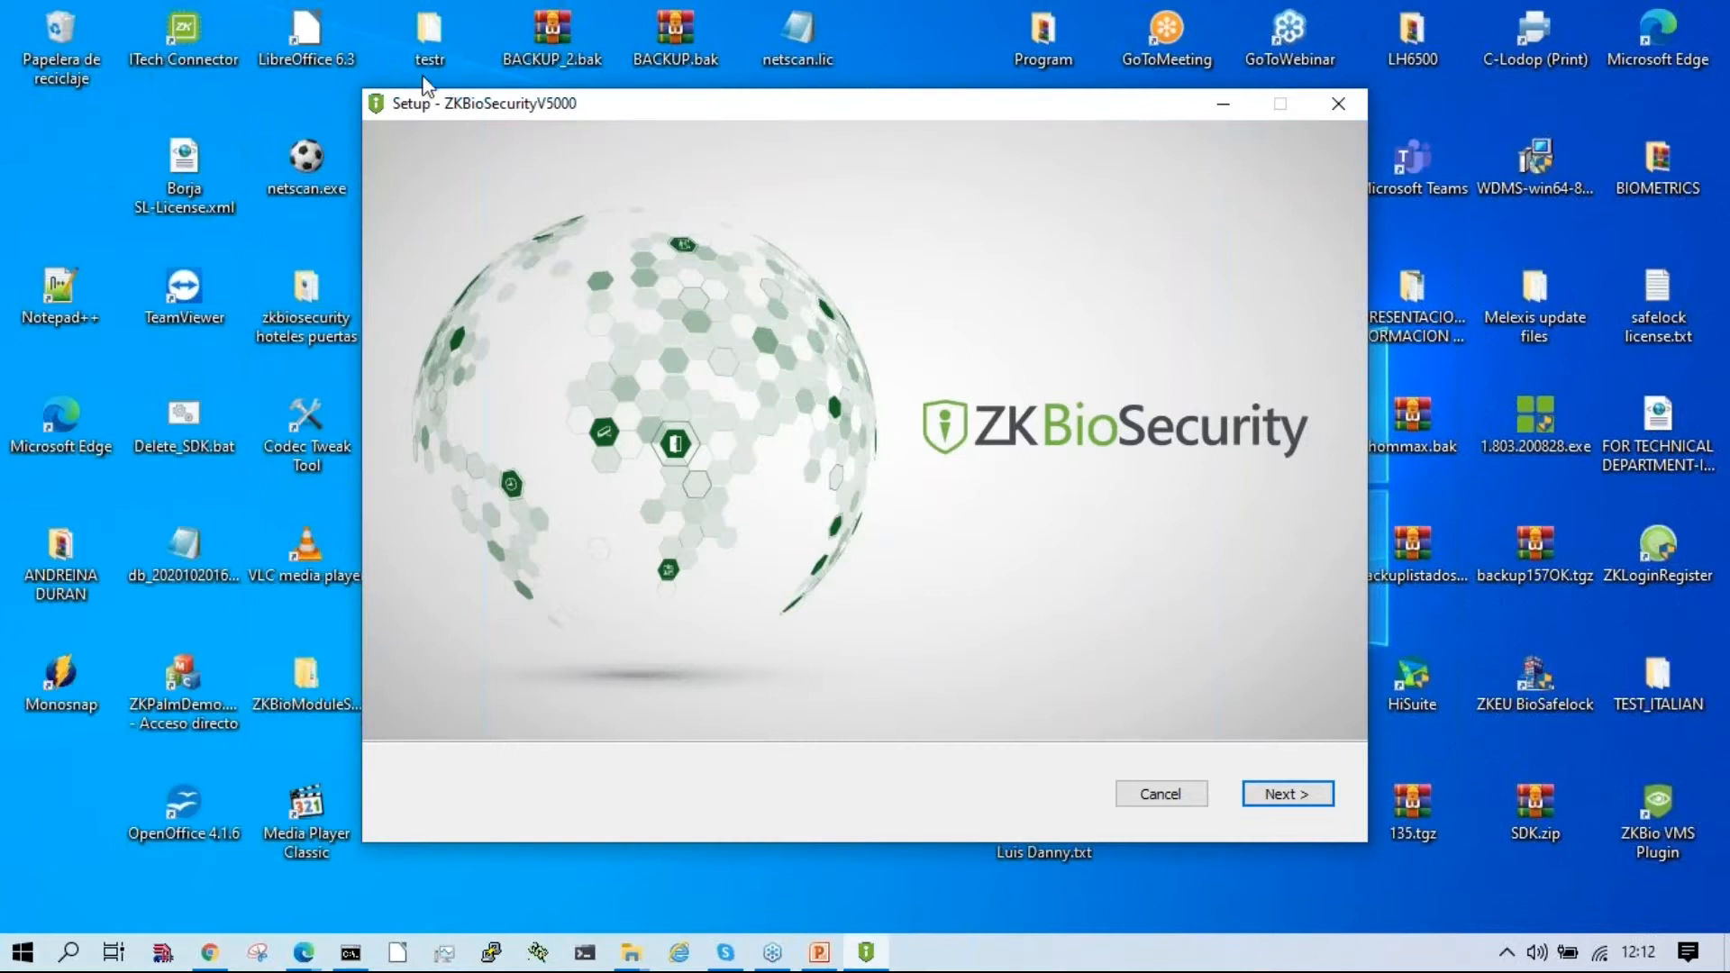
pyautogui.moveTo(646, 120); pyautogui.dragTo(0, 8)
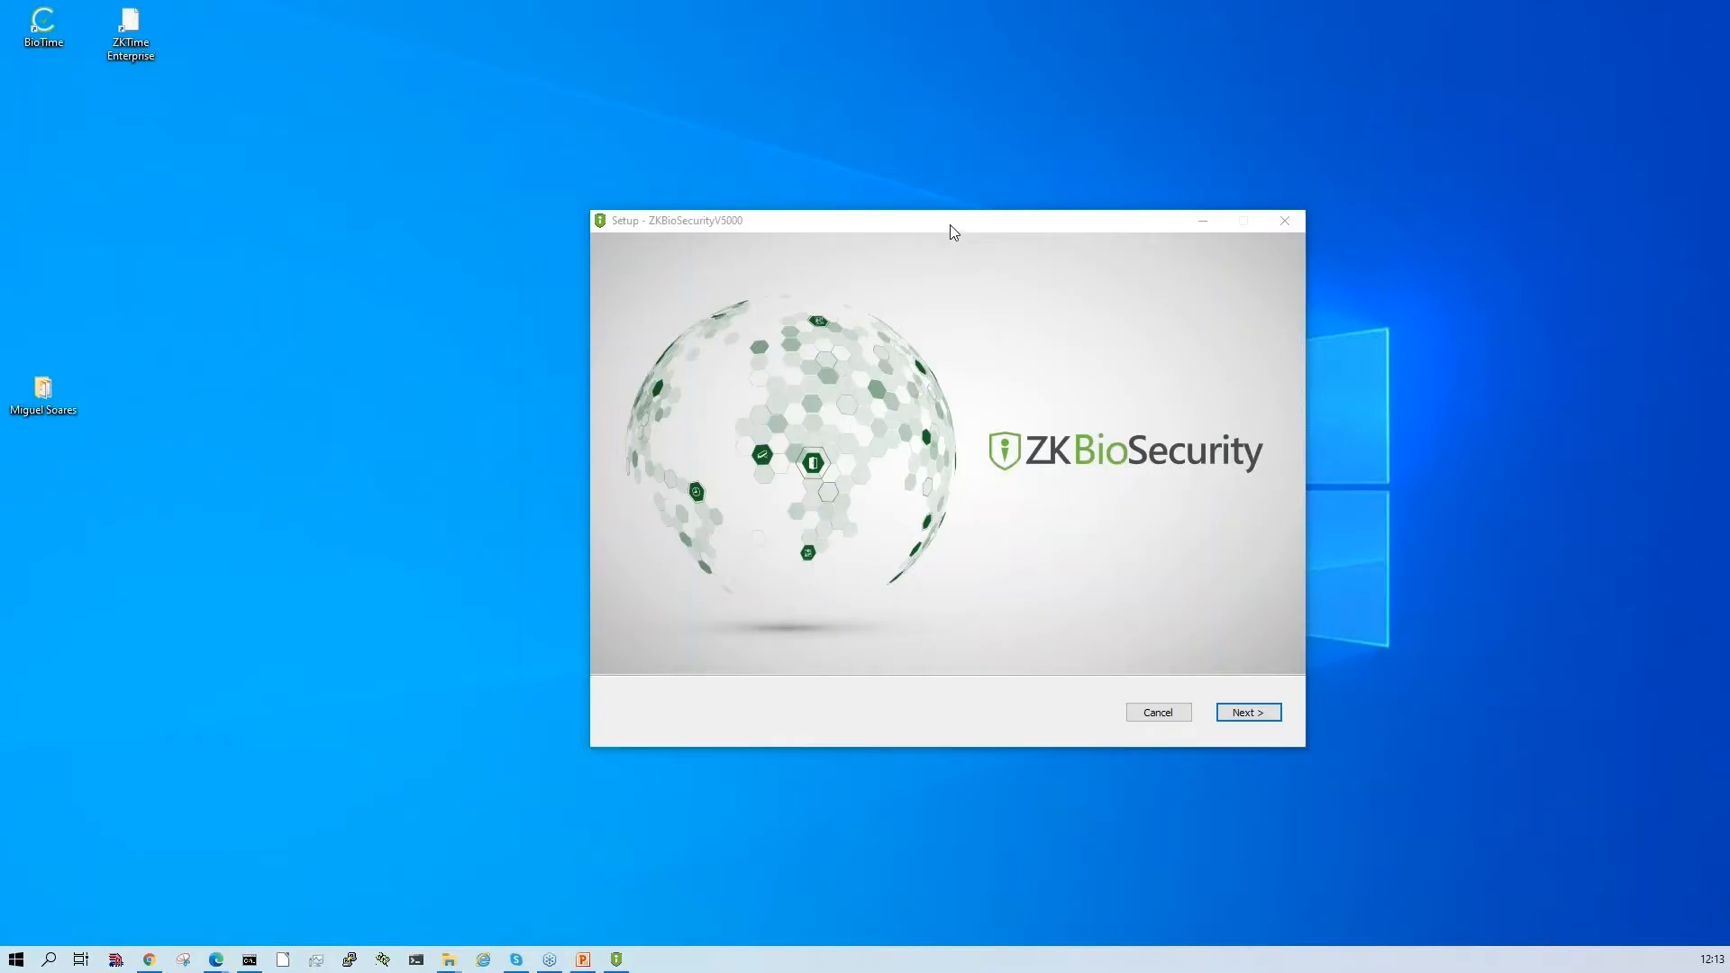
pyautogui.moveTo(949, 223); pyautogui.dragTo(829, 197)
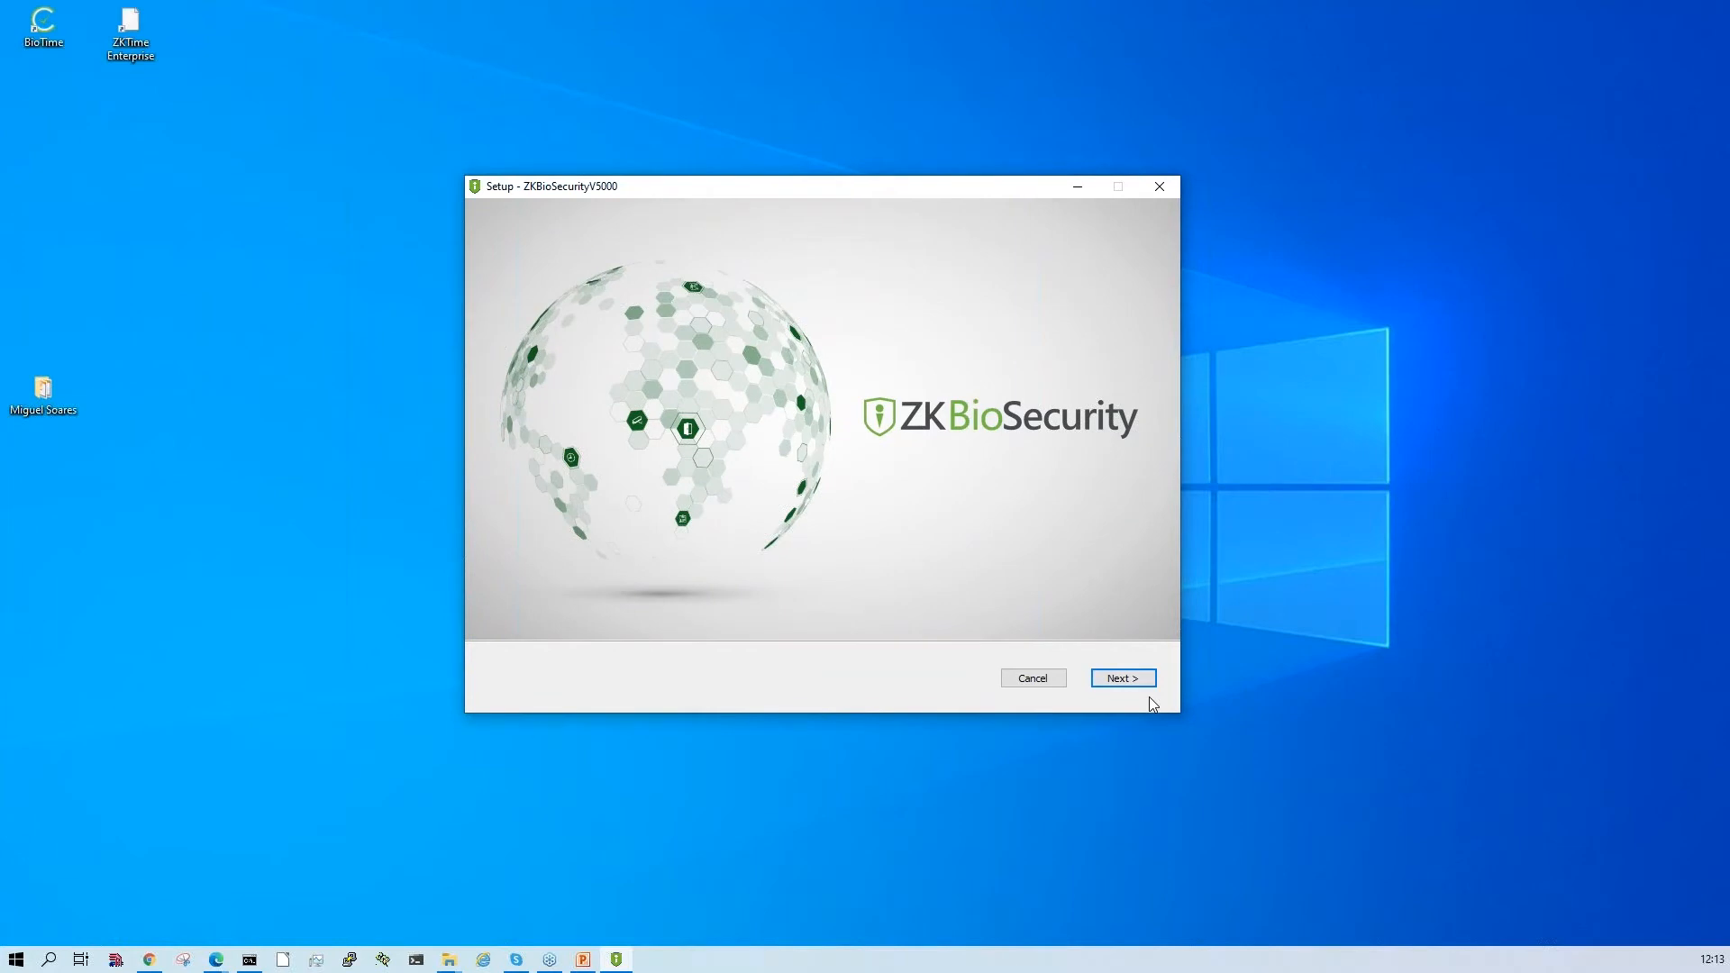
# - Start the setup wizard and accept the end-user license agreement
pyautogui.click(1132, 676)
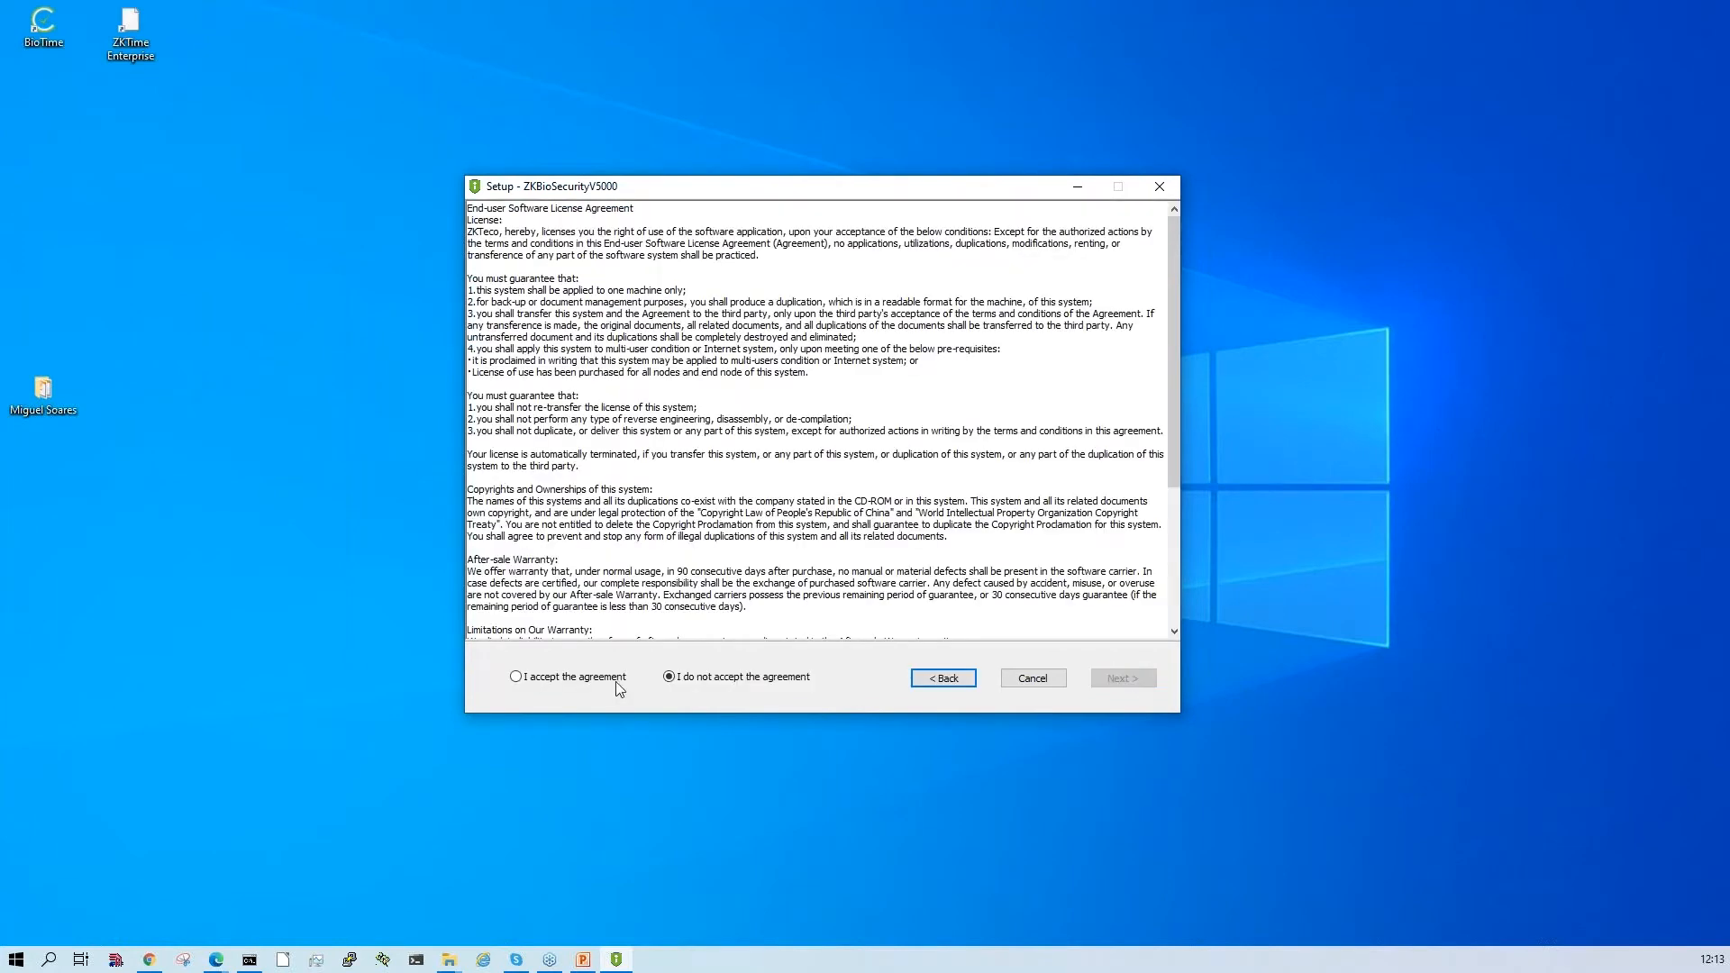
pyautogui.click(559, 682)
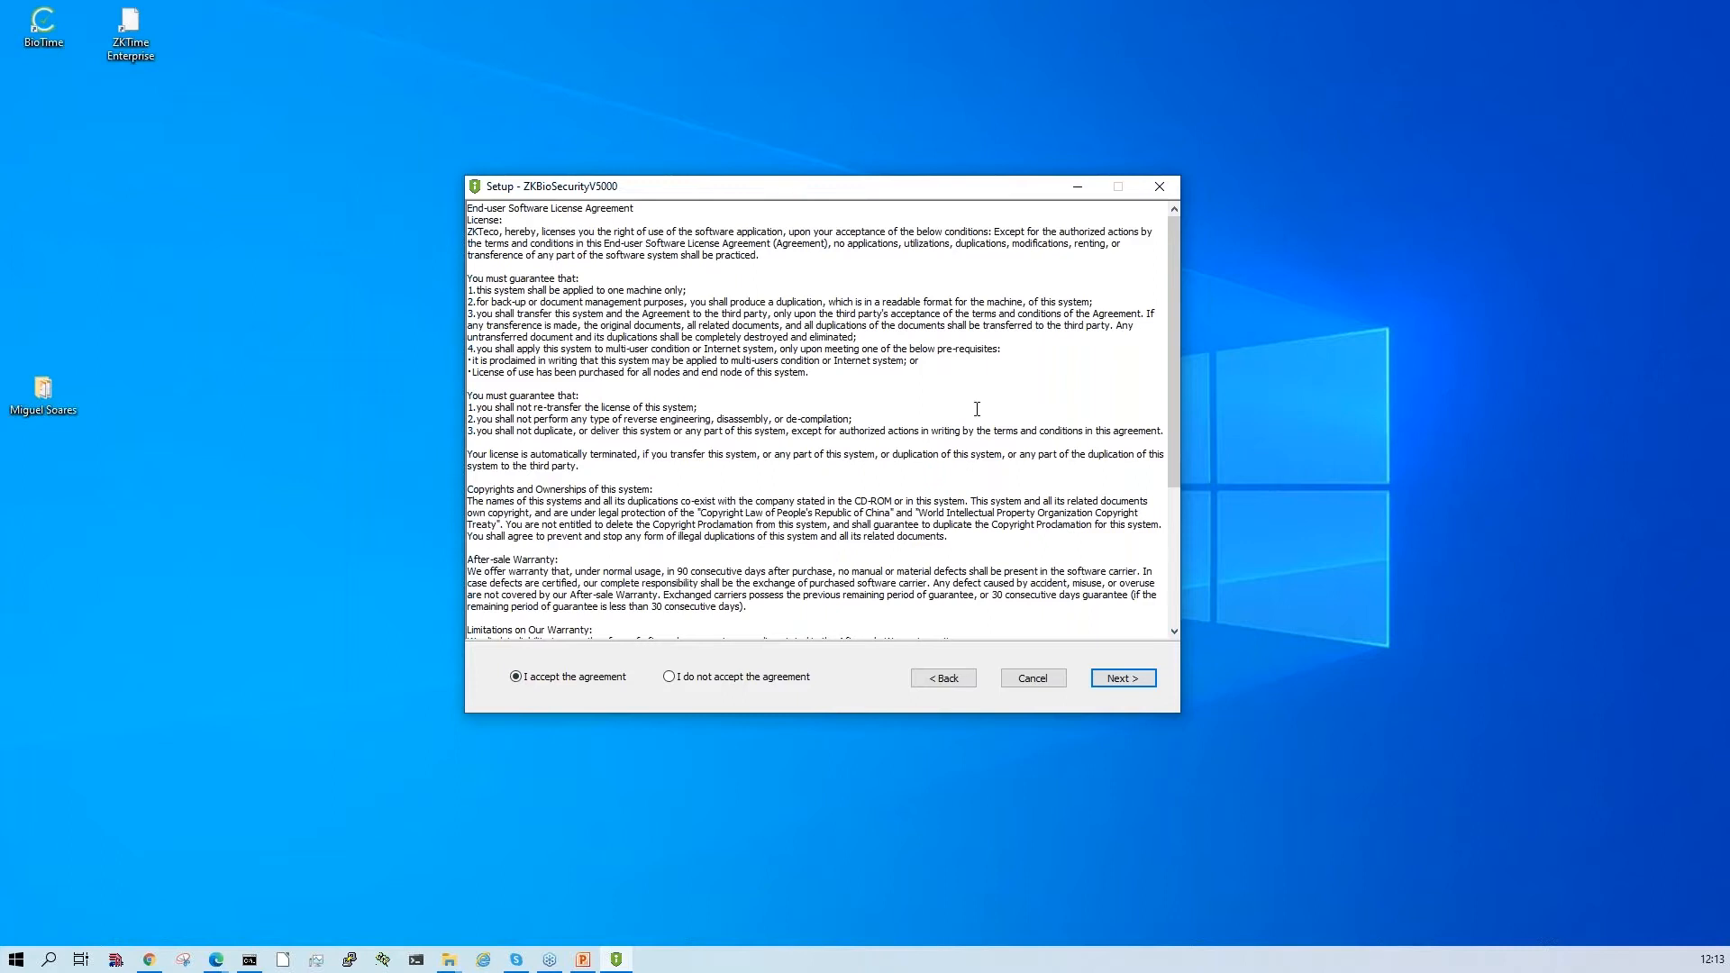
pyautogui.click(1112, 685)
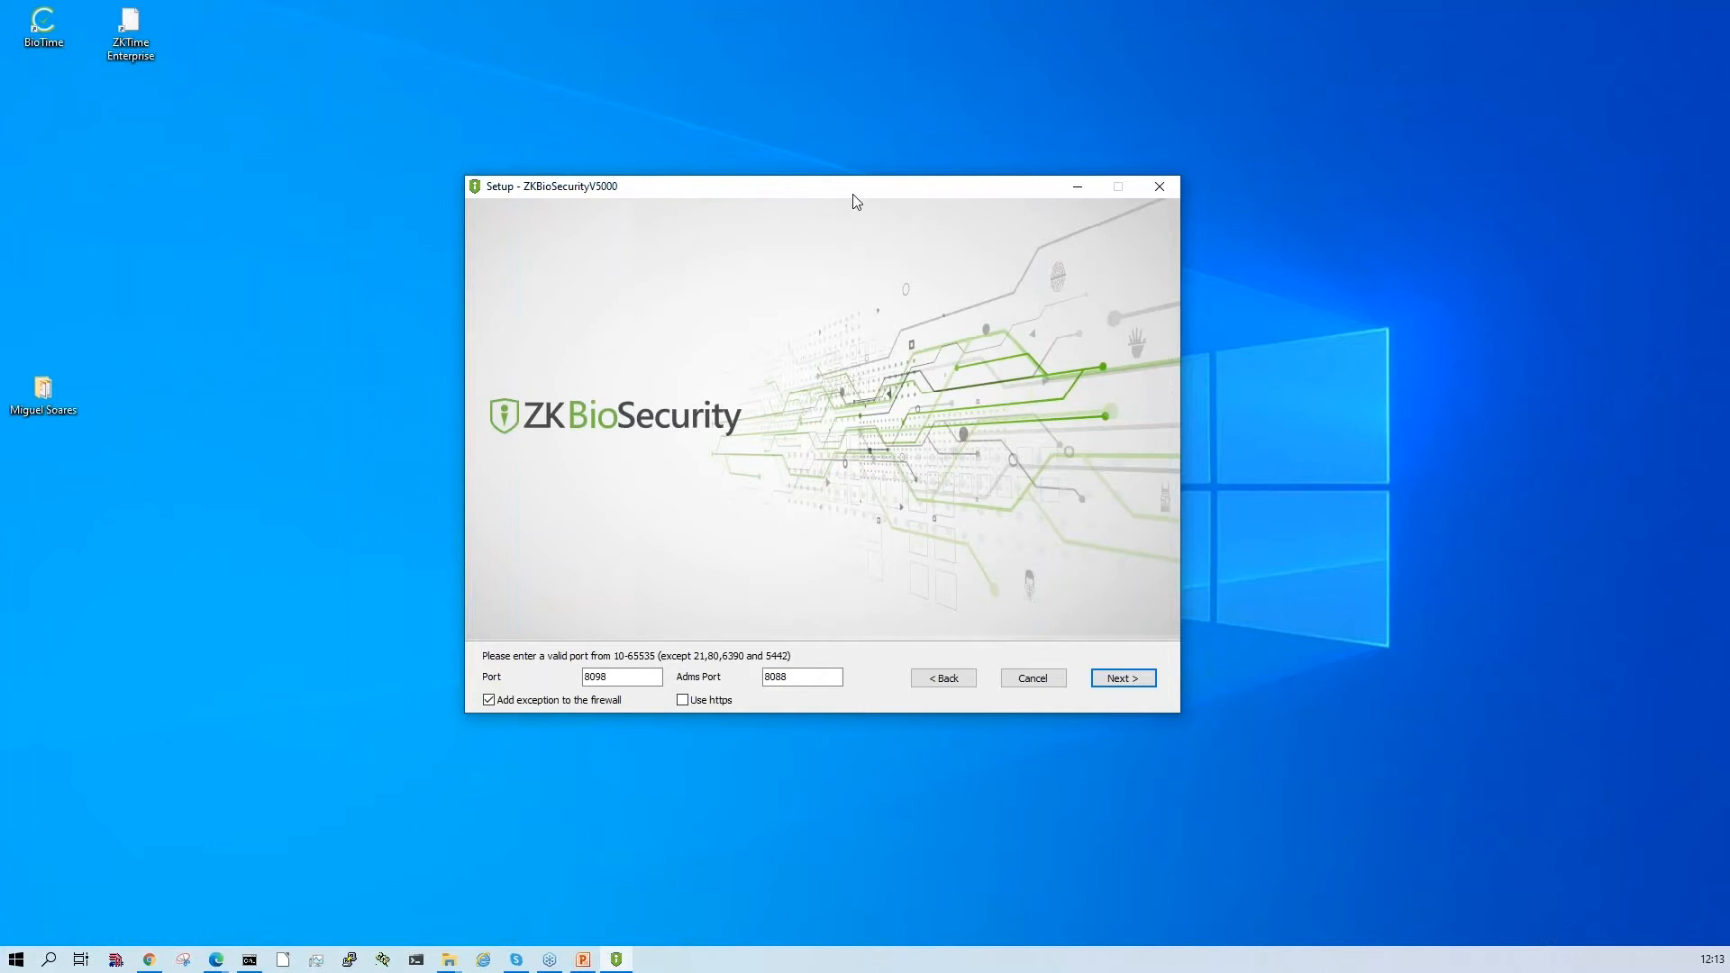
# - Keep port 8098 and Adms port 8088 with the firewall exception, and install into the existing folder C:\Program Files\BioSecurity
pyautogui.moveTo(853, 200)
pyautogui.mouseDown()
pyautogui.moveTo(892, 179)
pyautogui.moveTo(851, 184)
pyautogui.mouseUp()
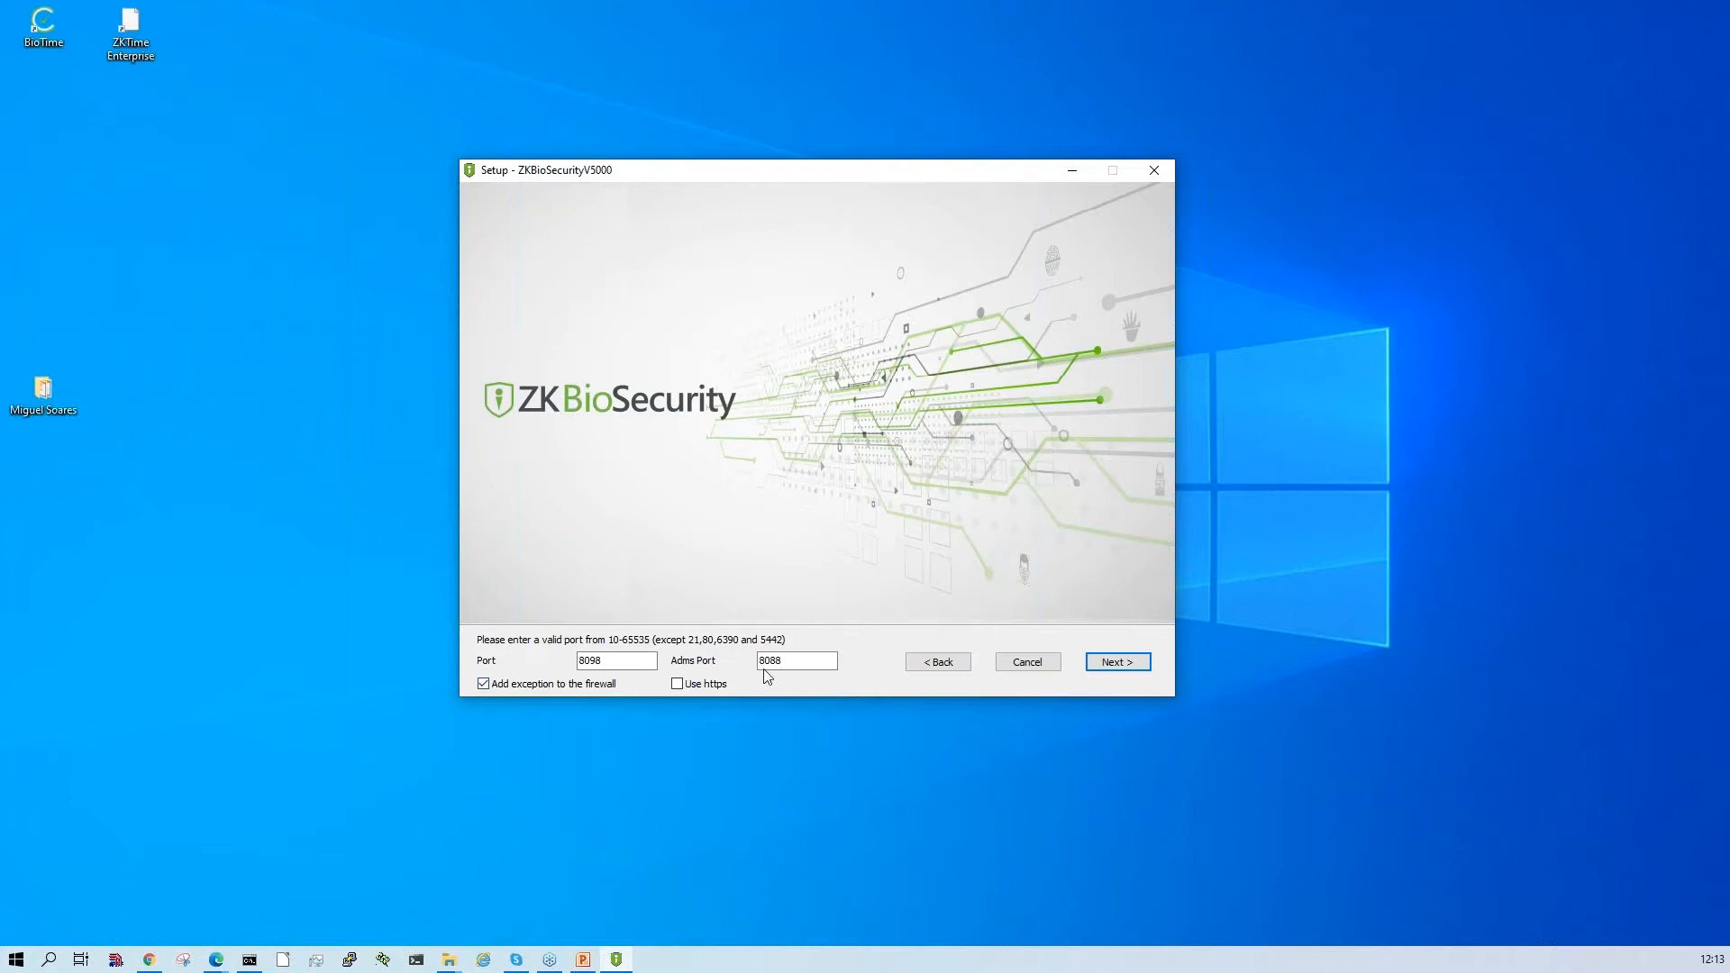
pyautogui.click(813, 660)
pyautogui.click(1120, 666)
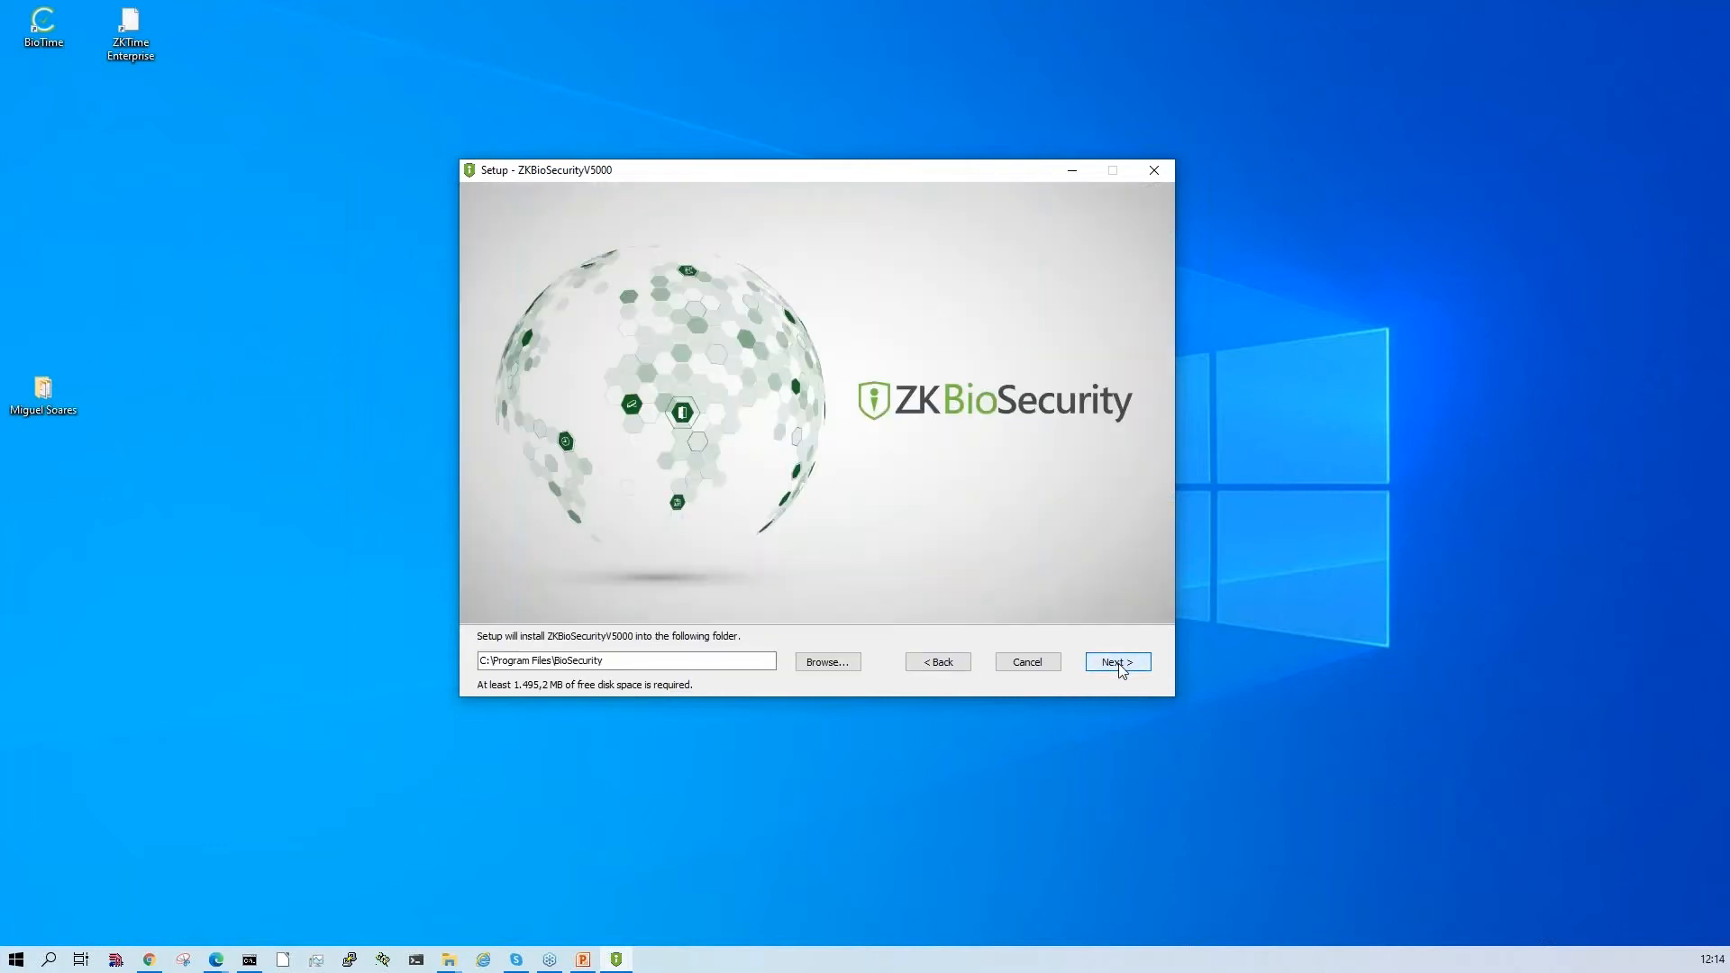
pyautogui.click(1120, 666)
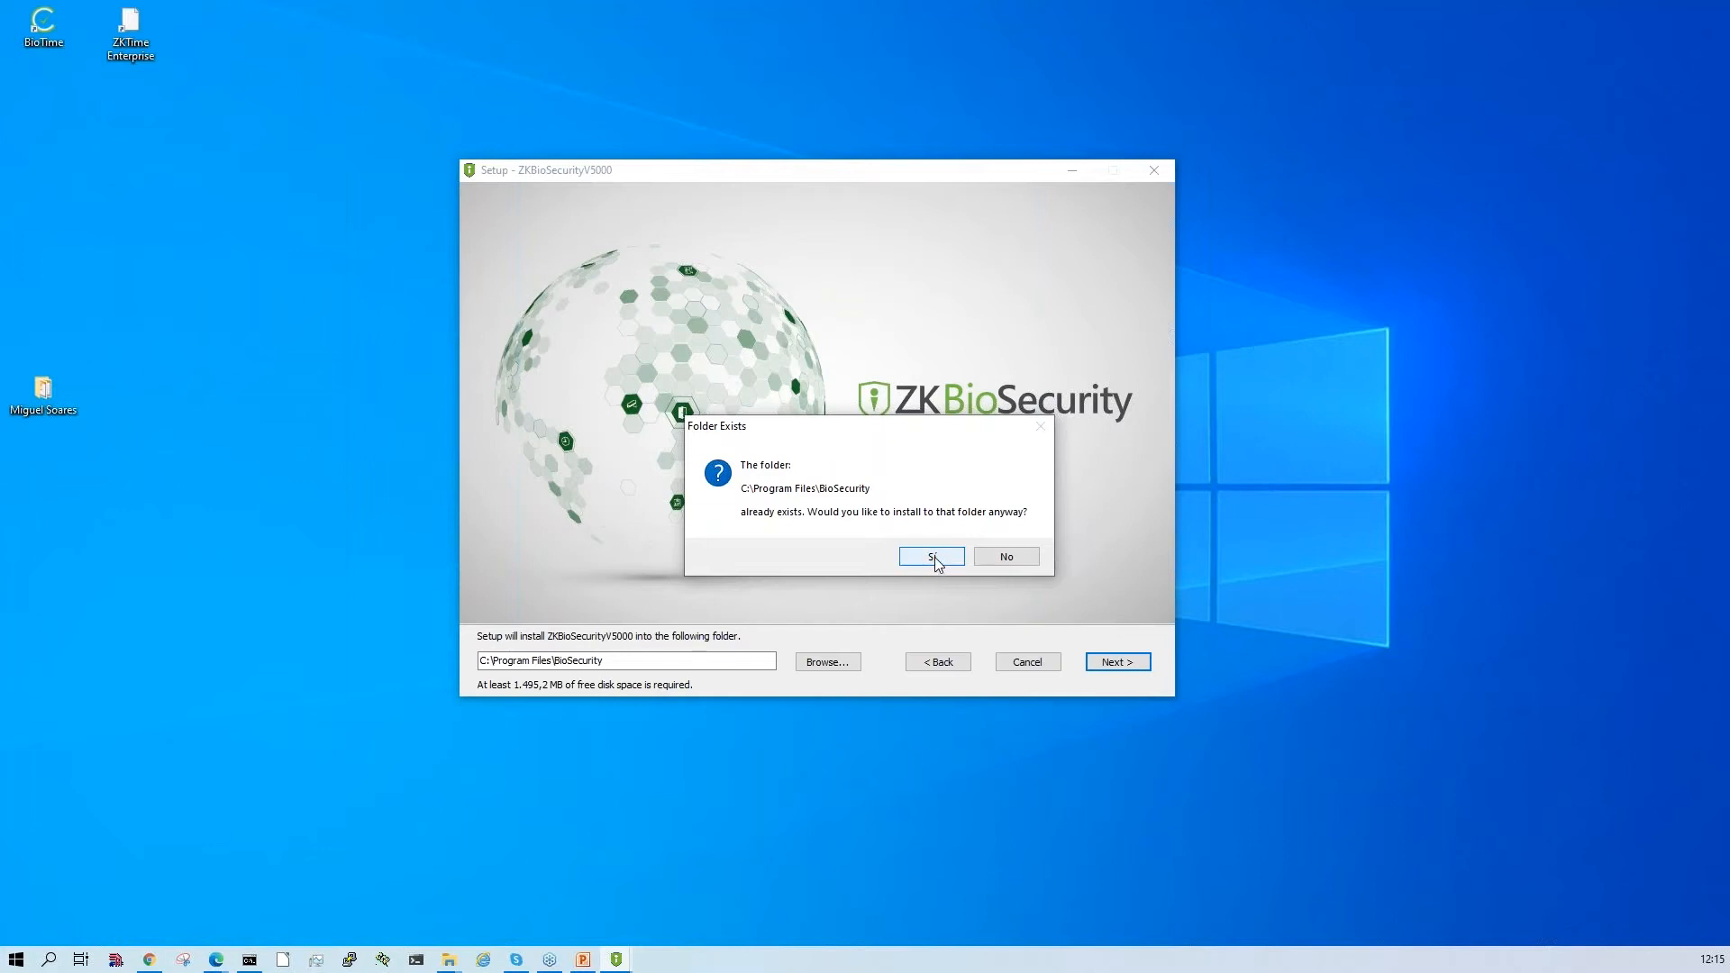
pyautogui.click(933, 558)
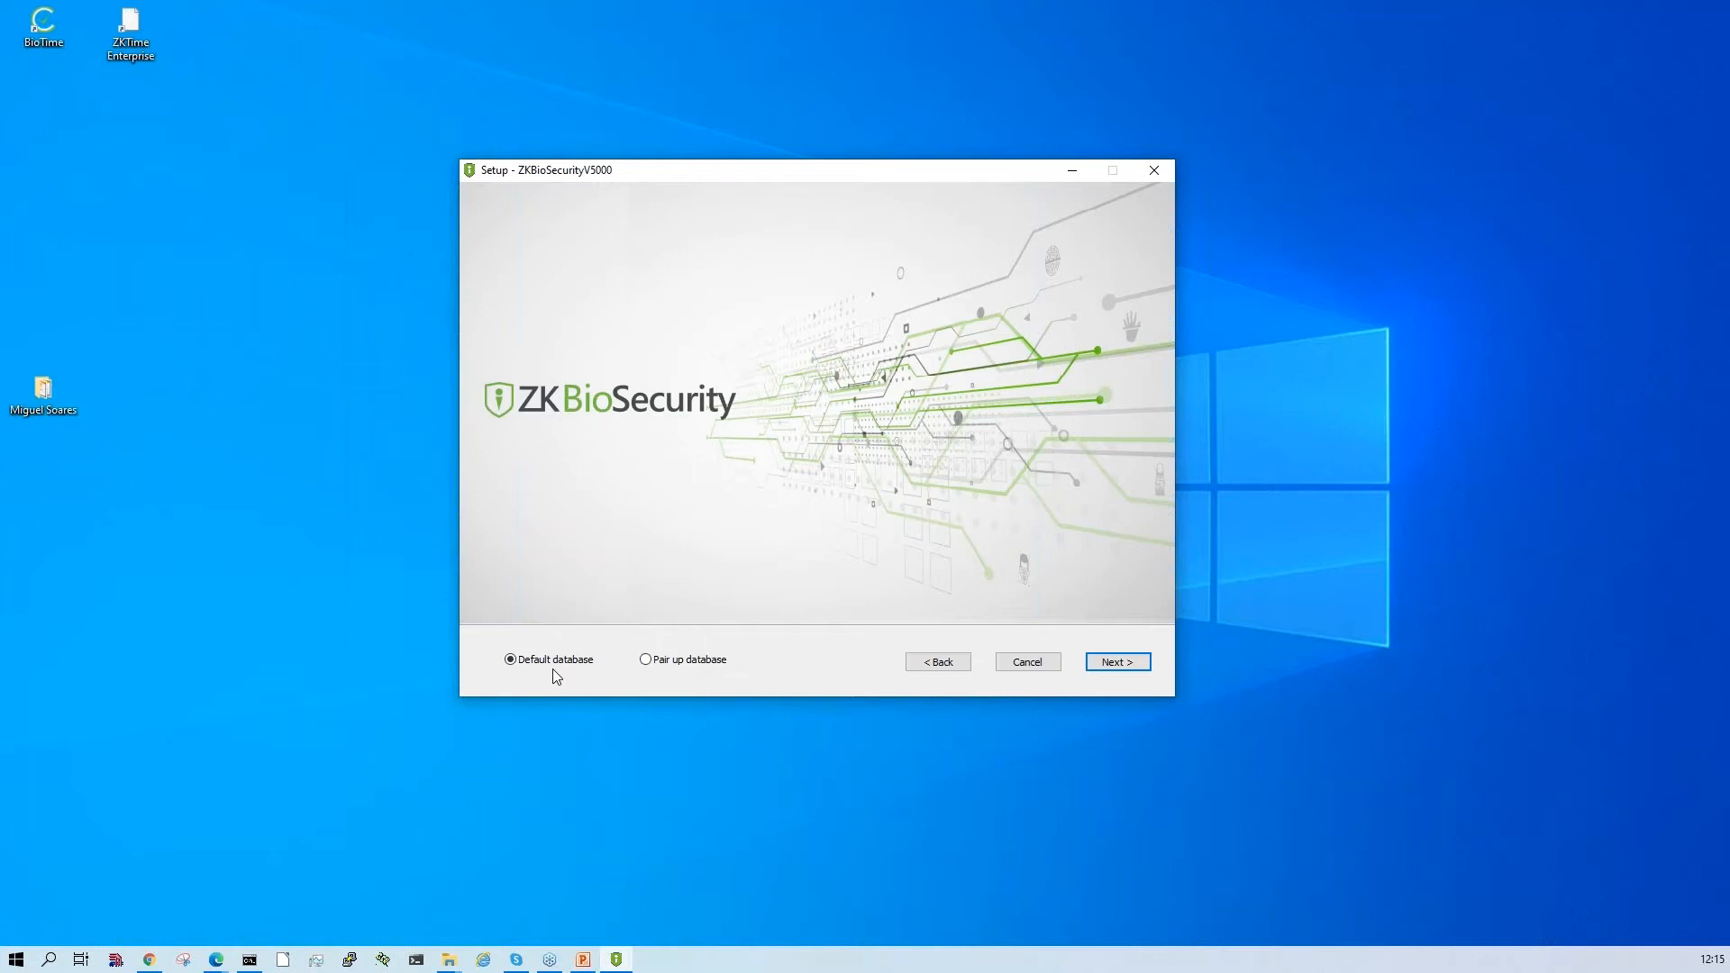
# - Examine the database pairing settings for SQLServer and the default database, and close them without applying anything
pyautogui.click(669, 663)
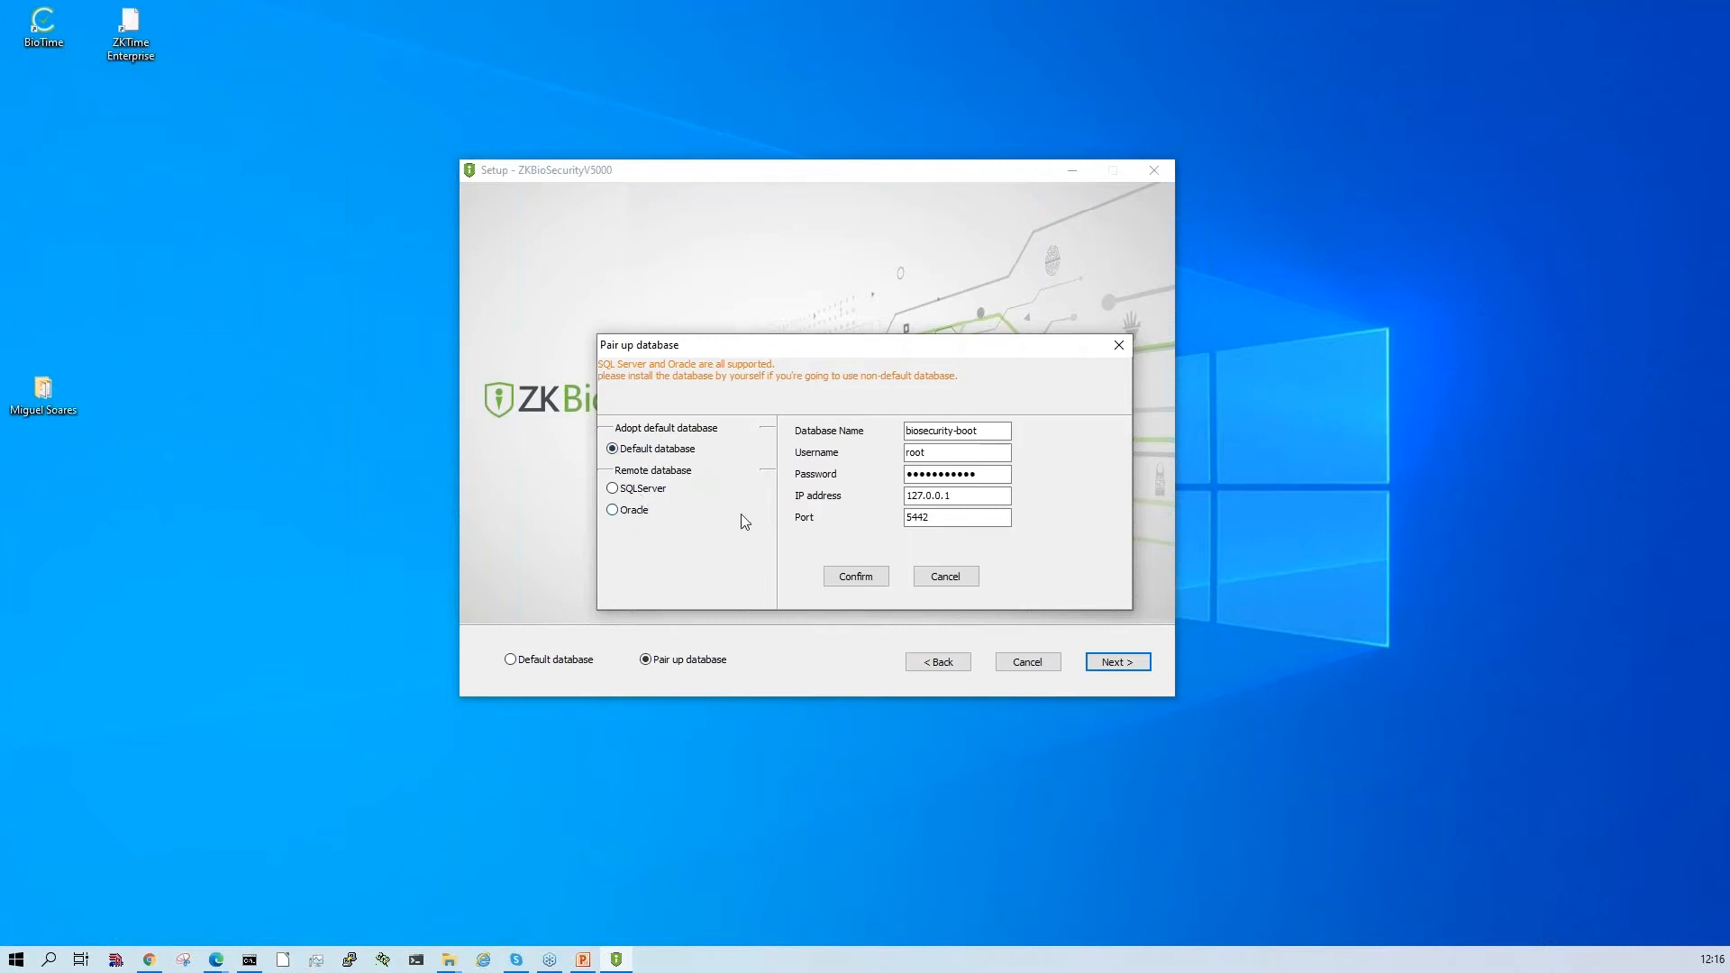
pyautogui.click(651, 494)
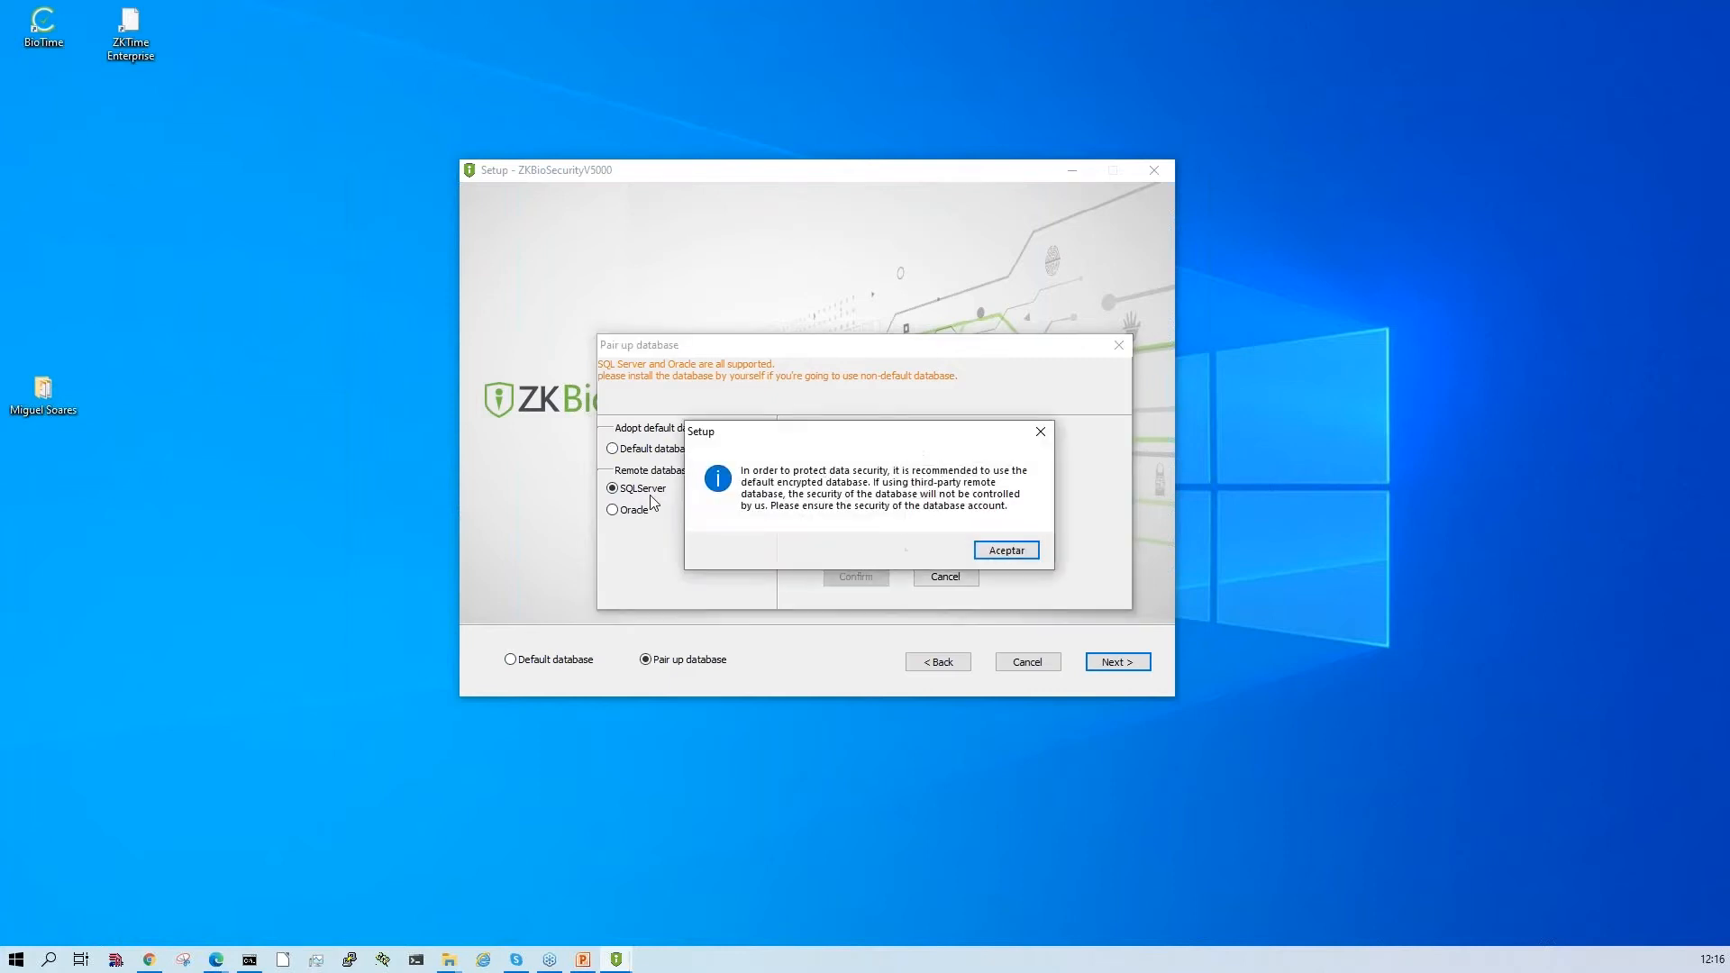
pyautogui.click(1038, 431)
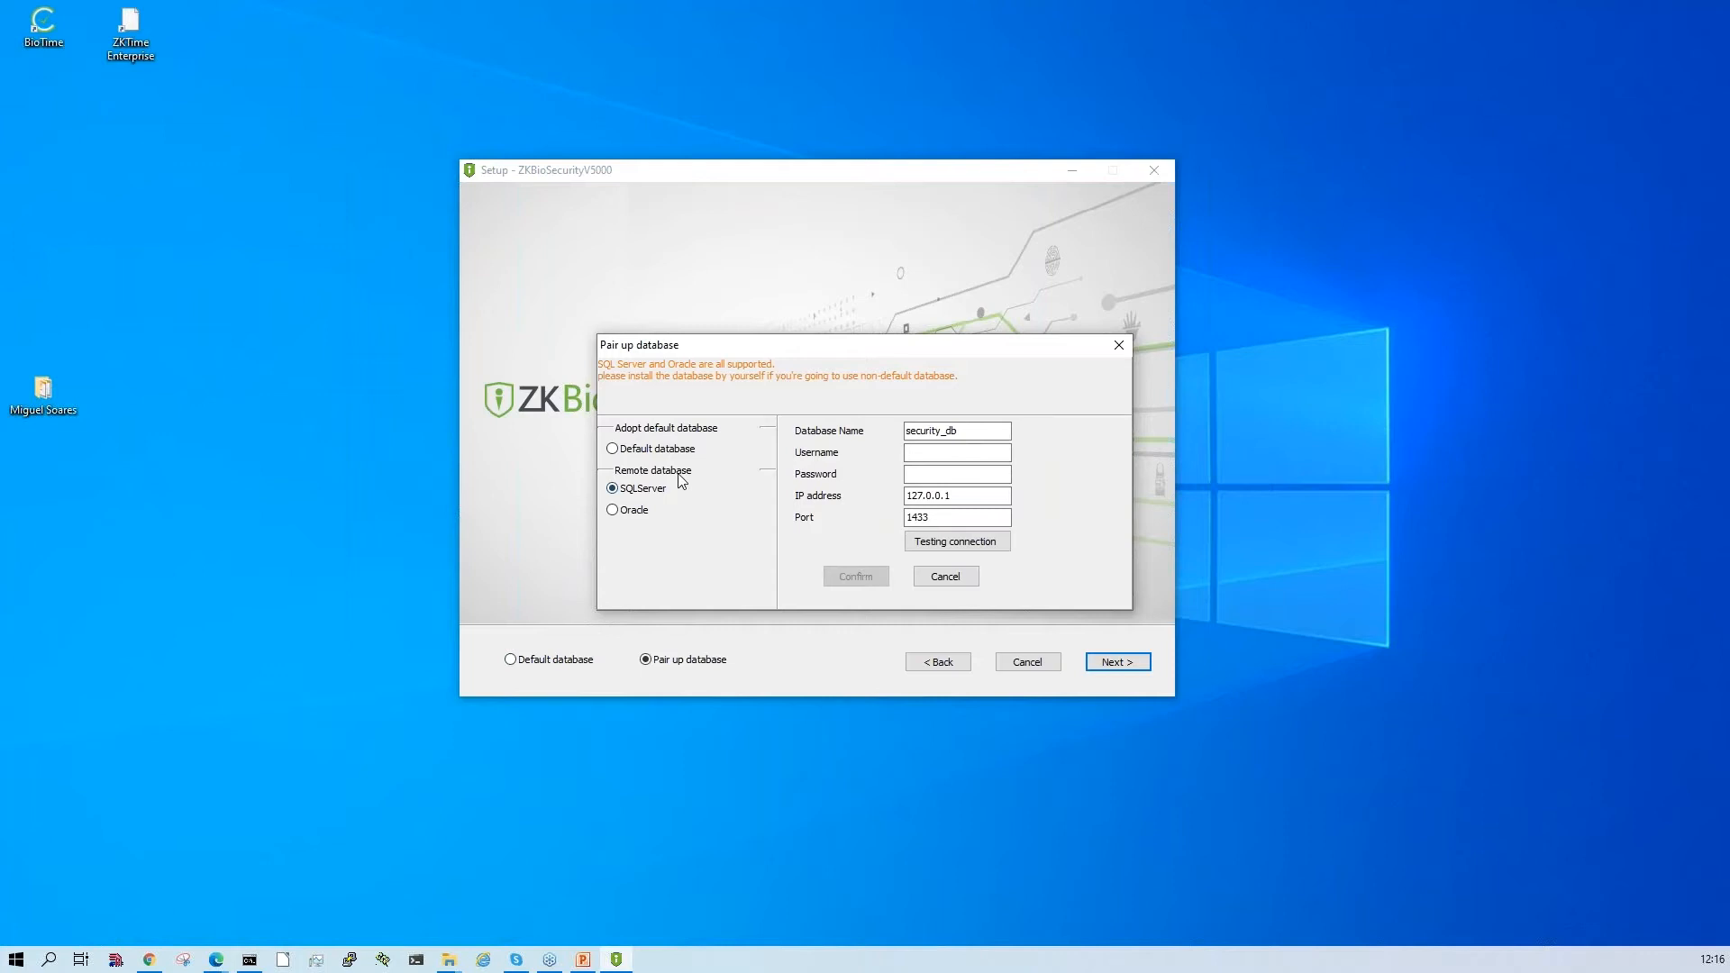
pyautogui.click(644, 450)
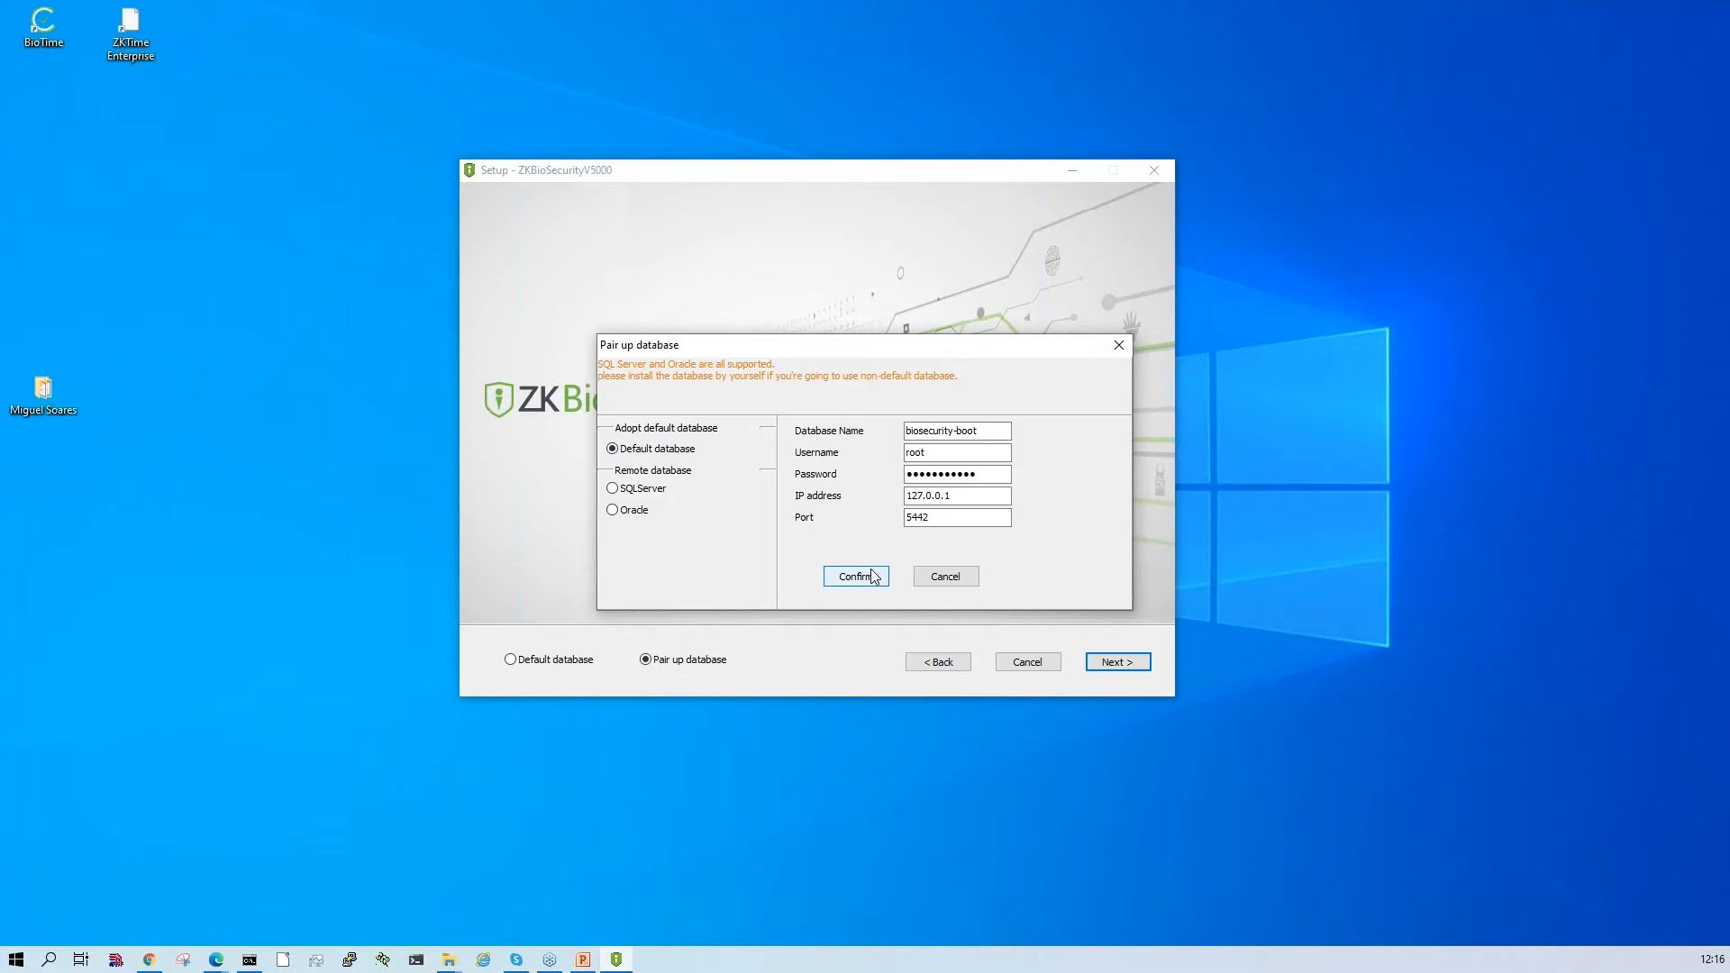
pyautogui.click(953, 573)
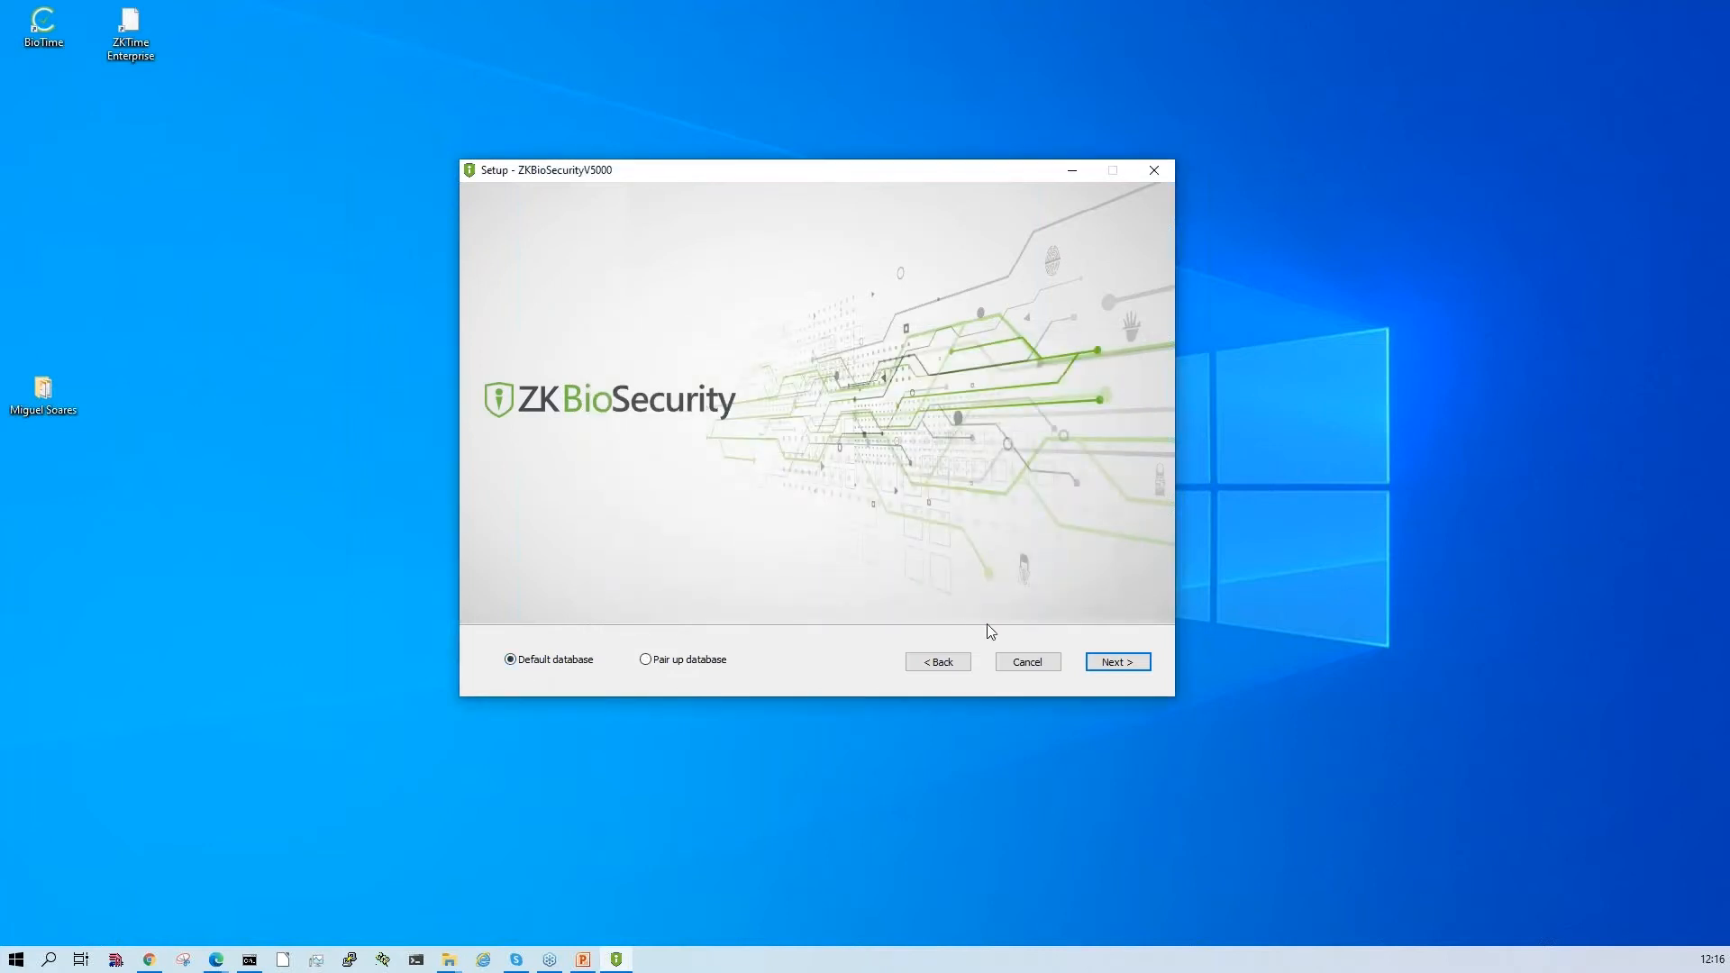
# - Continue the setup with the default database
pyautogui.click(1117, 662)
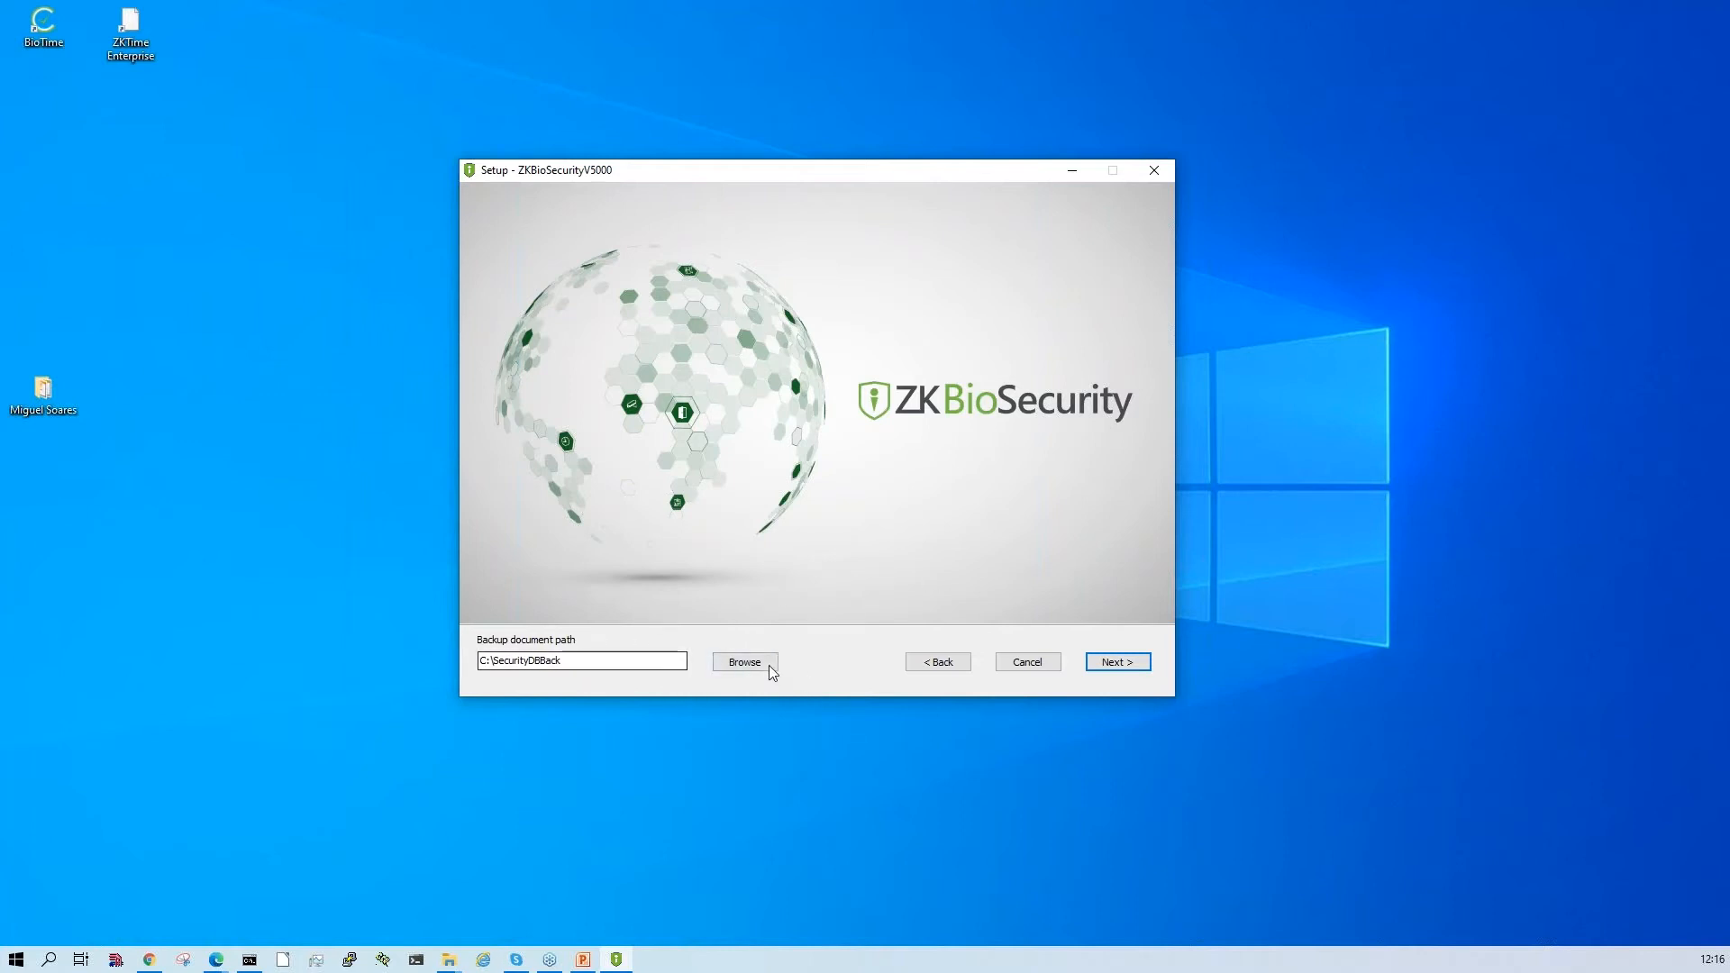
# - Keep the backup document path C:\SecurityDBBack and add the Advanced Access and Elevator modules to the installation
pyautogui.click(1133, 665)
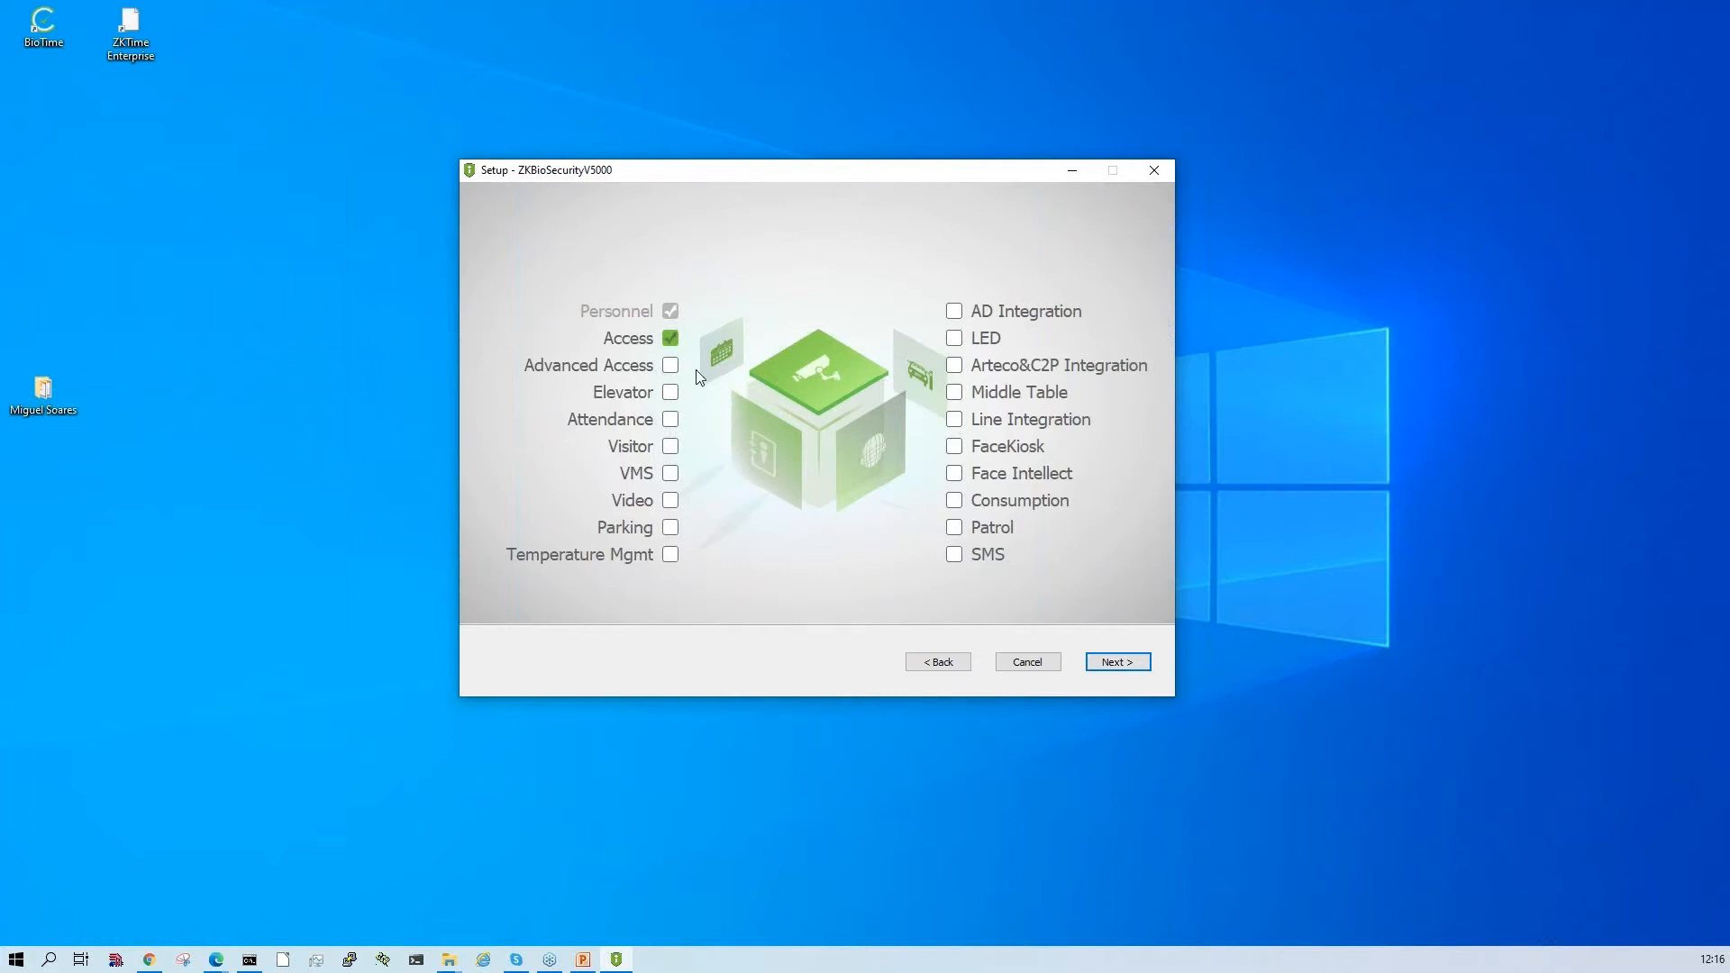
pyautogui.click(671, 367)
pyautogui.click(674, 398)
pyautogui.click(1117, 663)
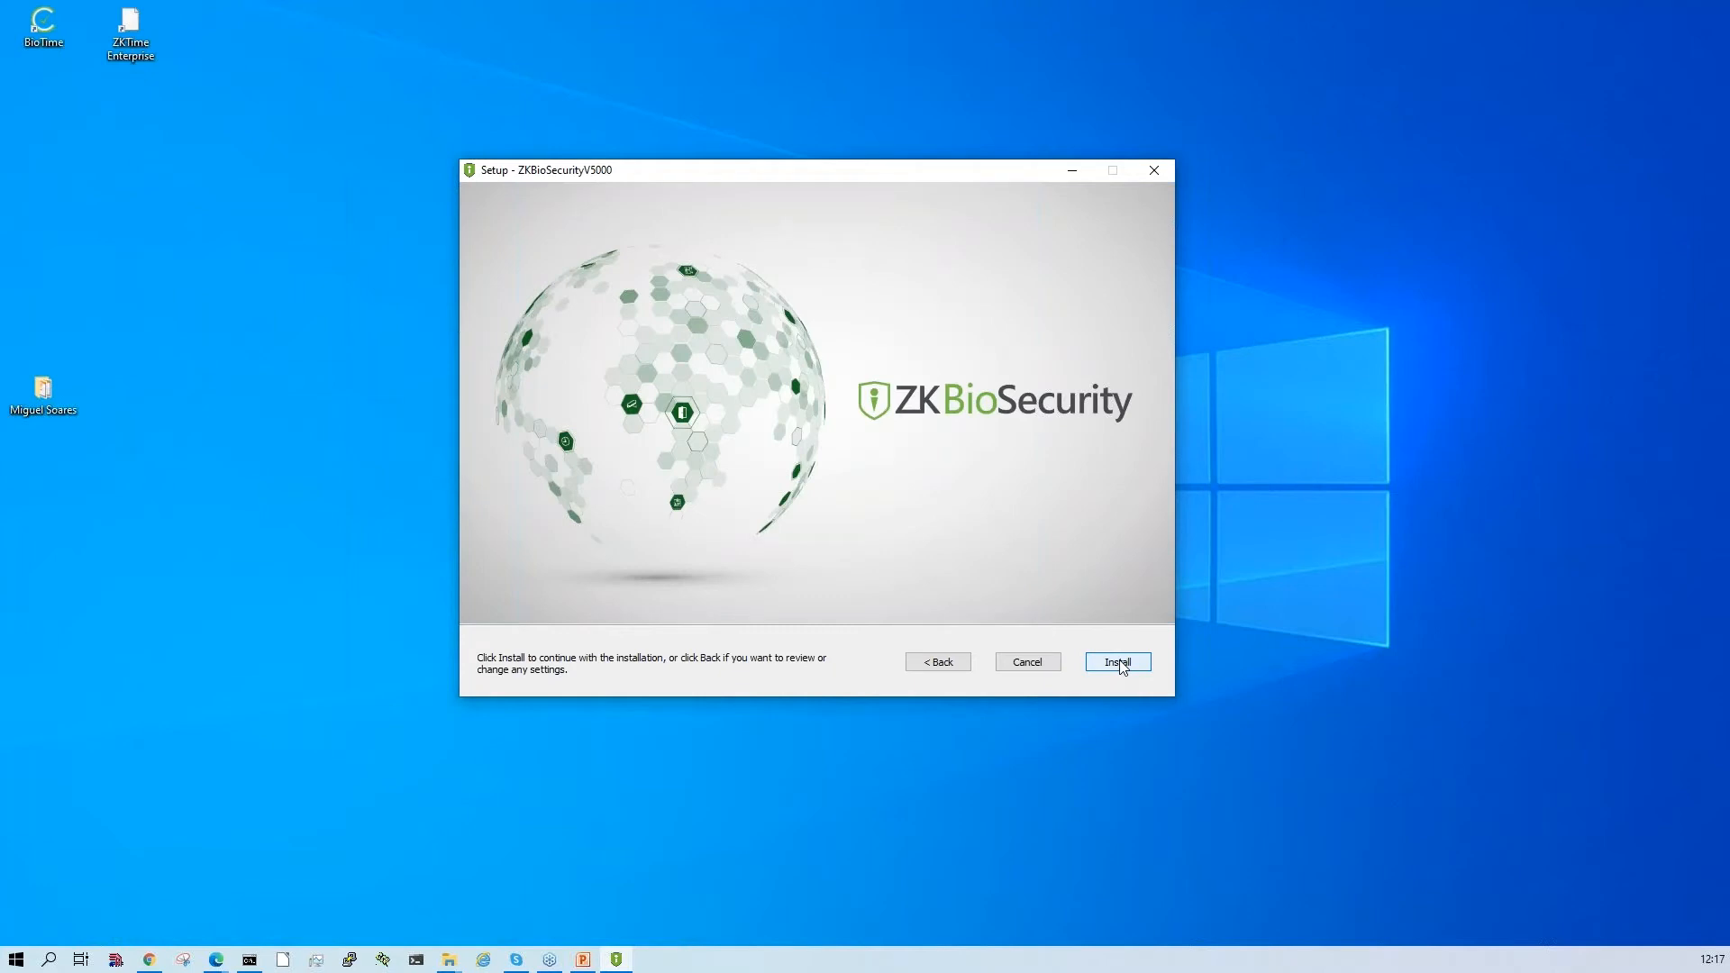
# - Start the ZKBioSecurity V5000 installation and move the setup window up toward the upper middle of the desktop
pyautogui.click(1109, 667)
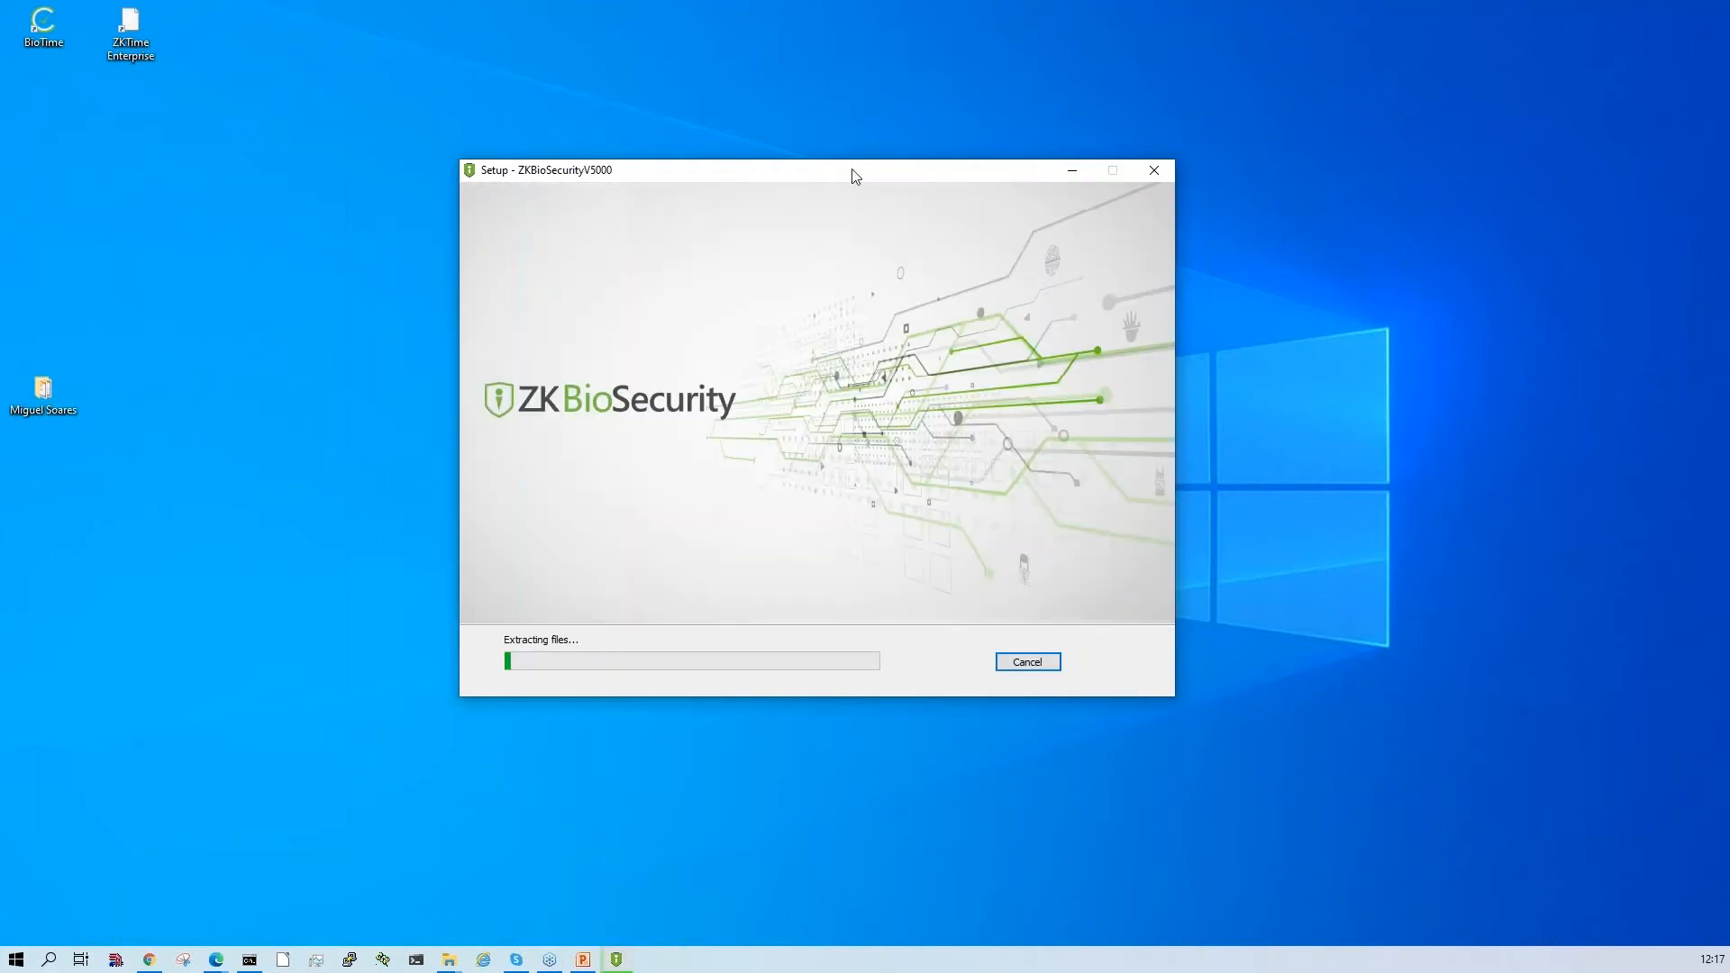
pyautogui.moveTo(882, 177); pyautogui.dragTo(989, 84)
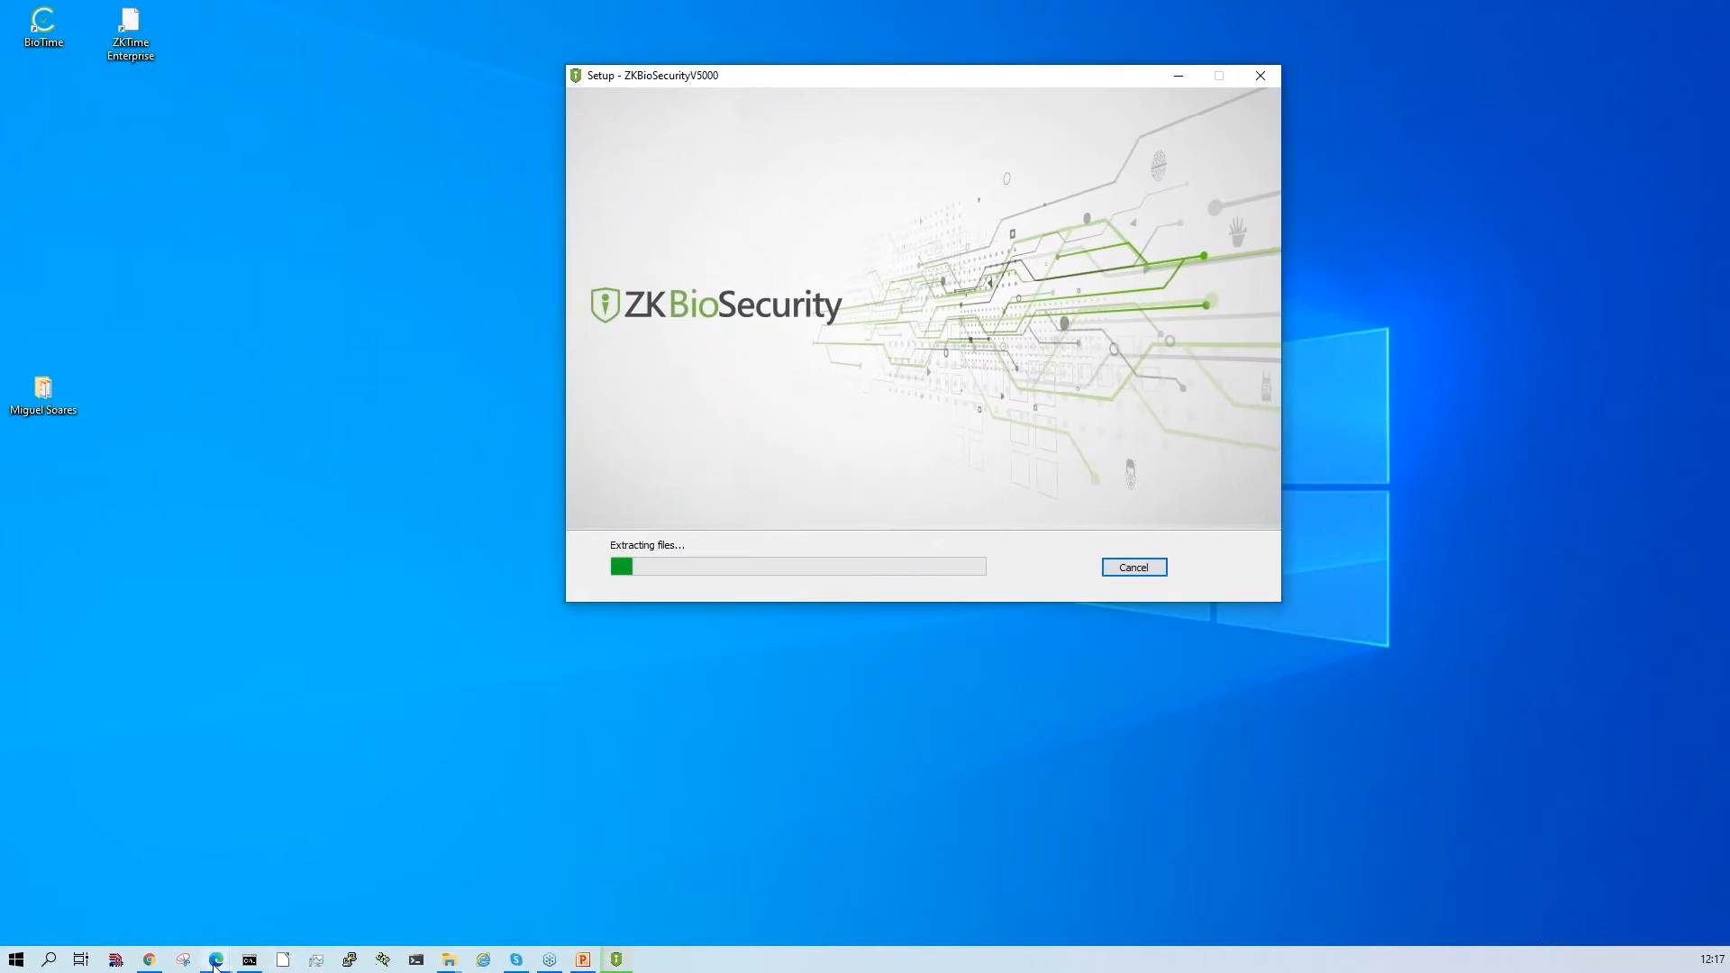
# - Switch to the webinar presentation in PowerPoint Viewer and examine the Personnel module slides through the iOS and Android app slide, minimizing the setup window
pyautogui.click(583, 959)
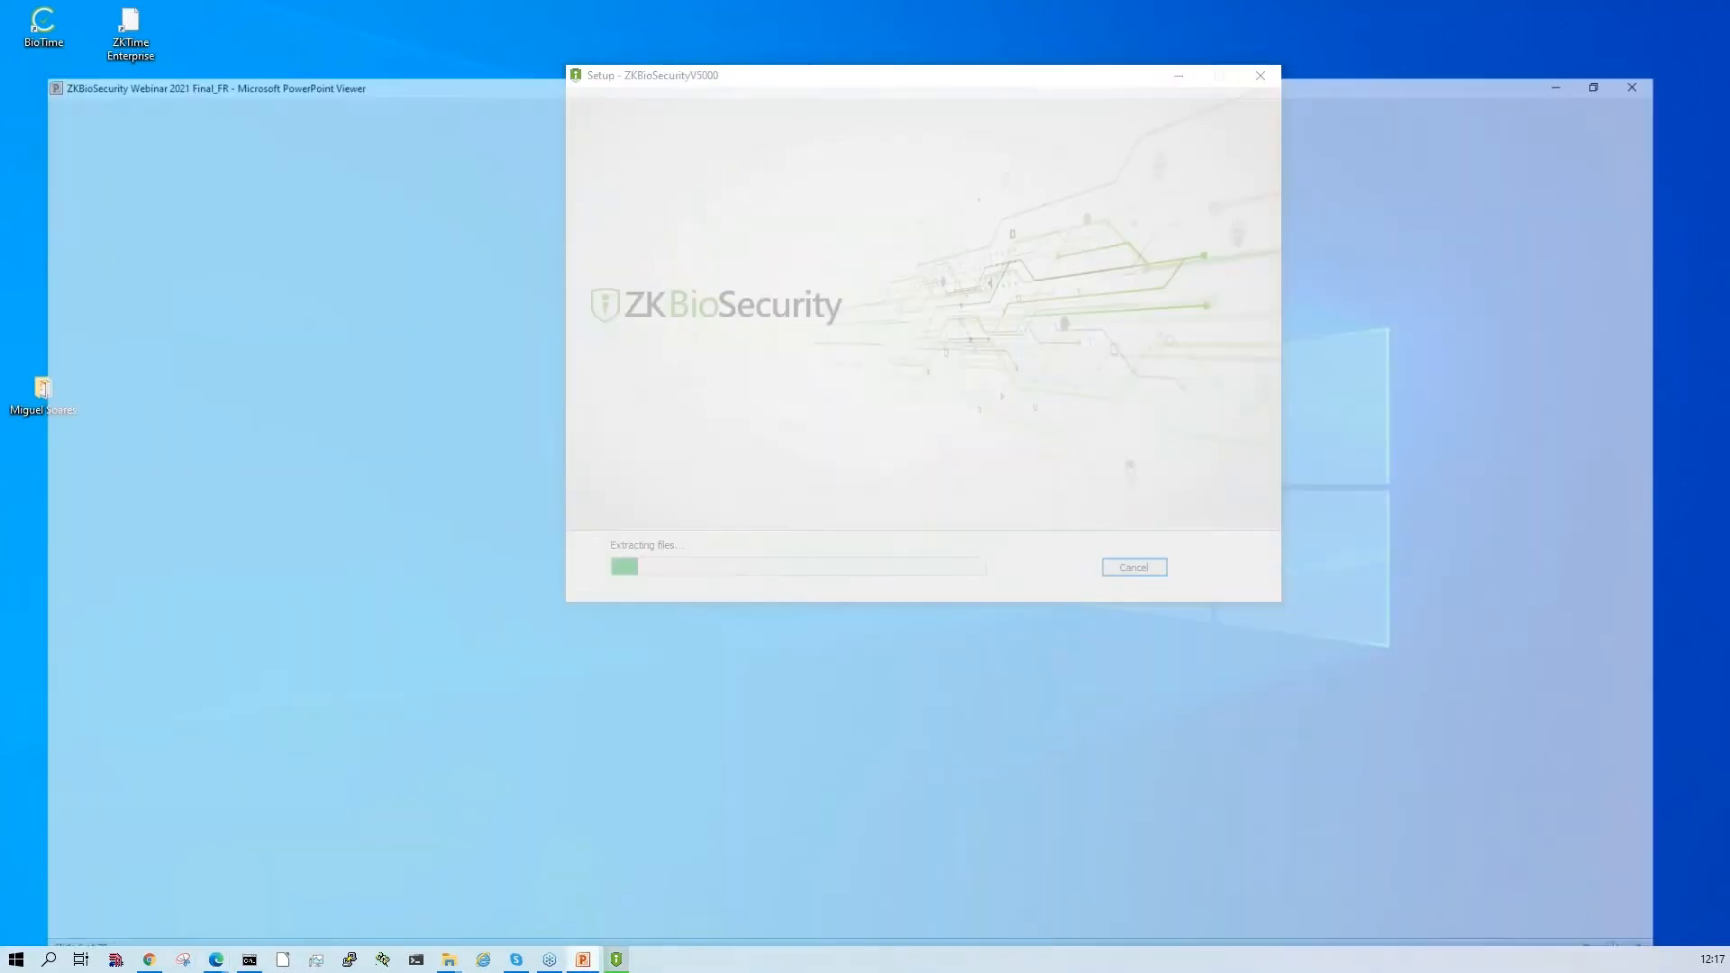
pyautogui.press('Right')
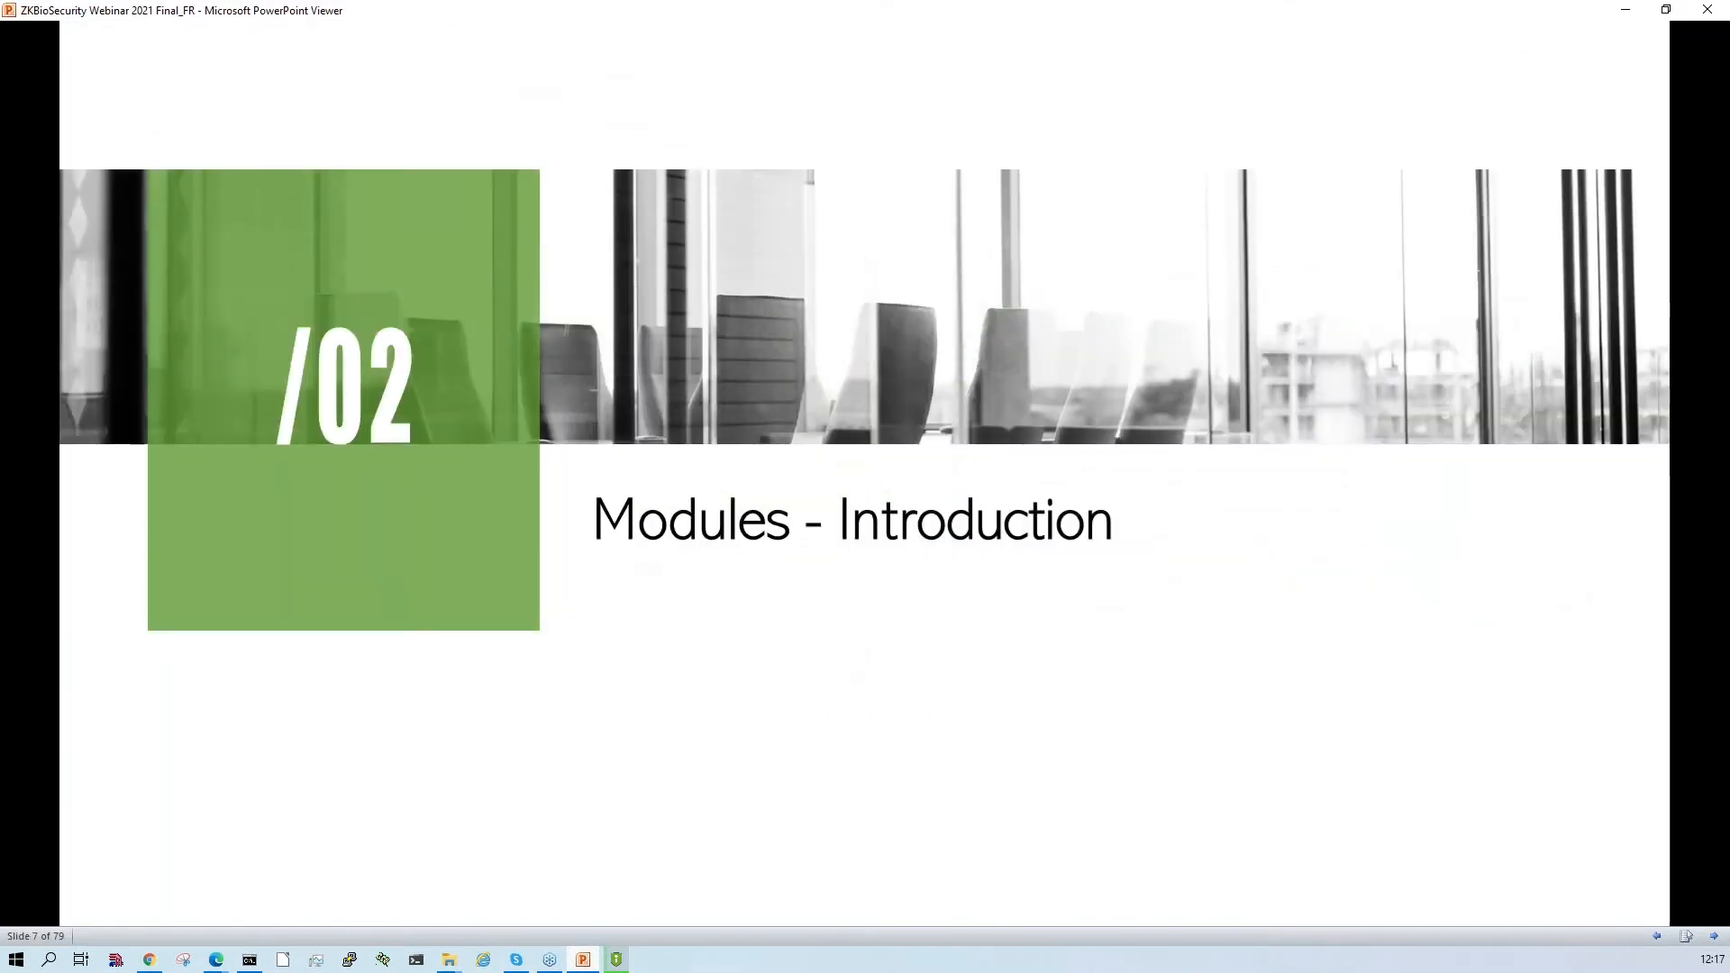
pyautogui.press('Right')
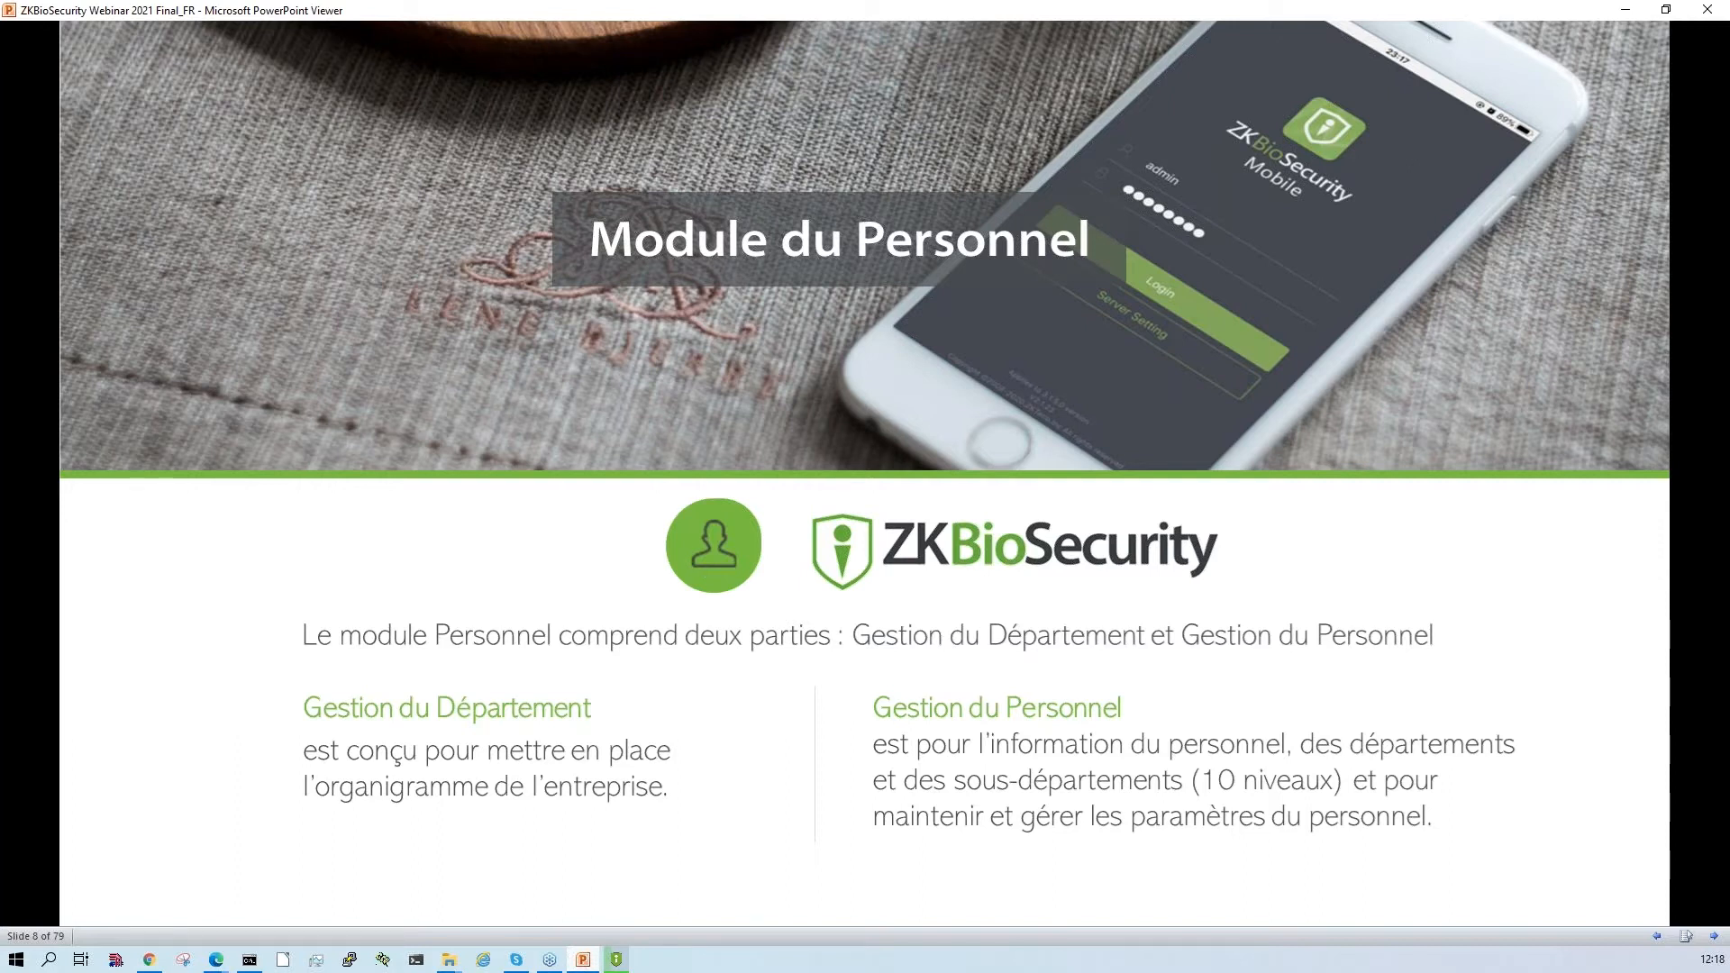
pyautogui.press('Right')
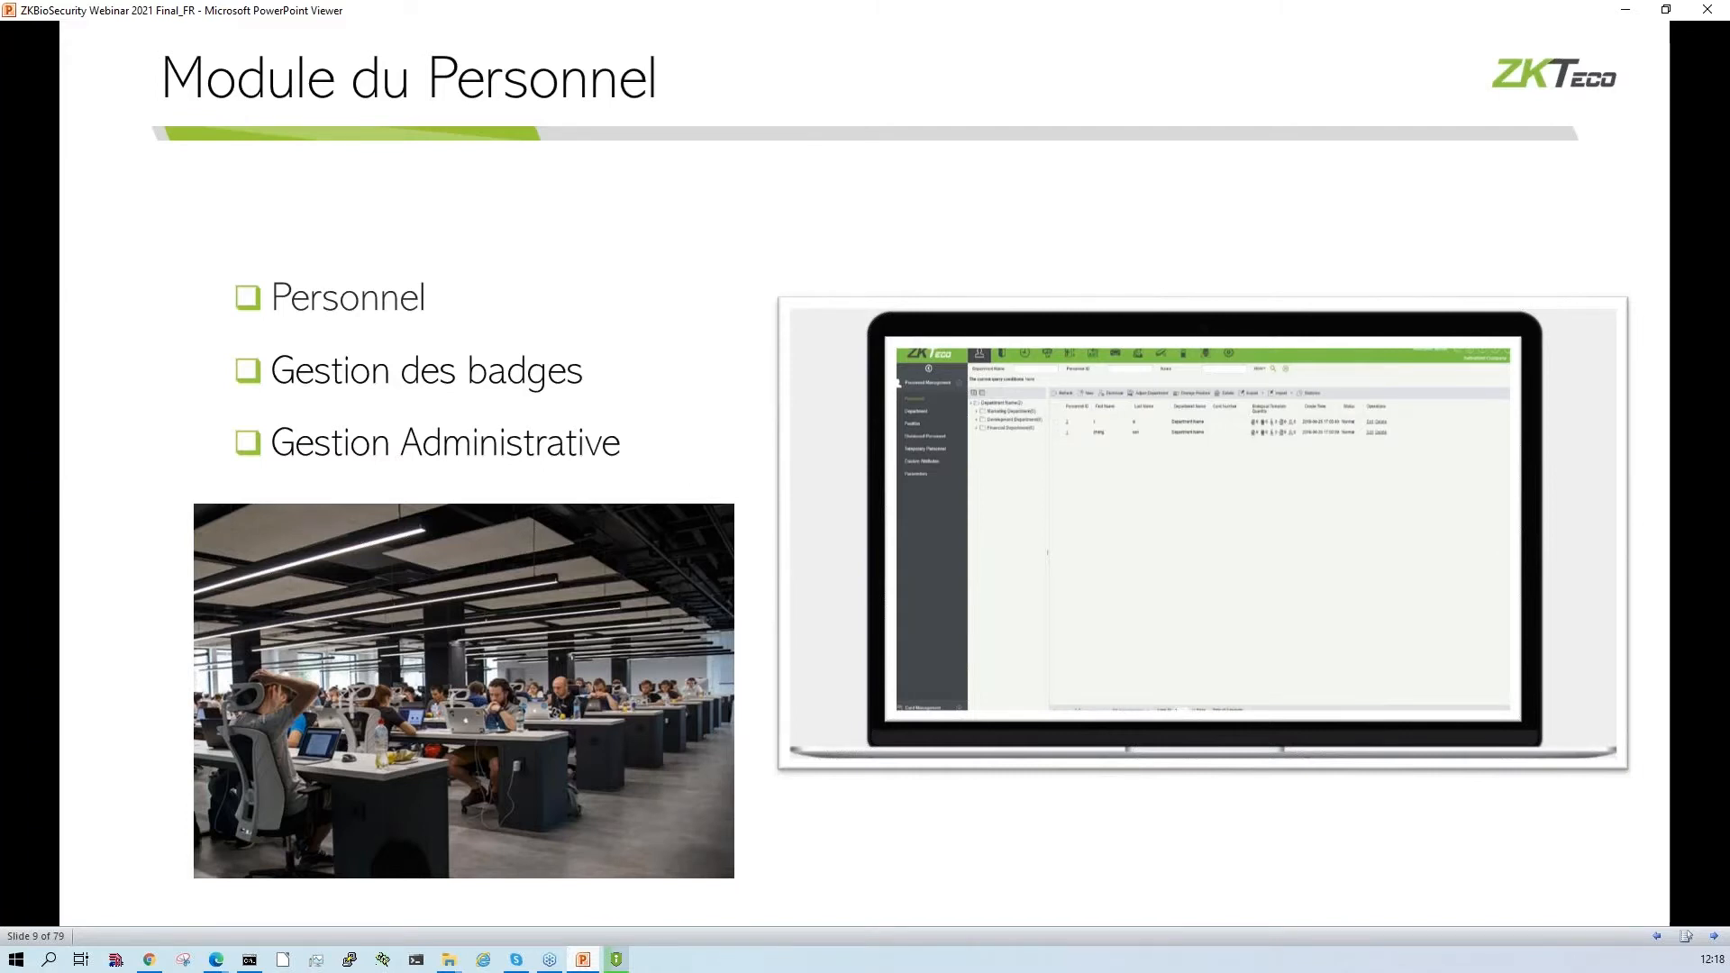
pyautogui.press('Right')
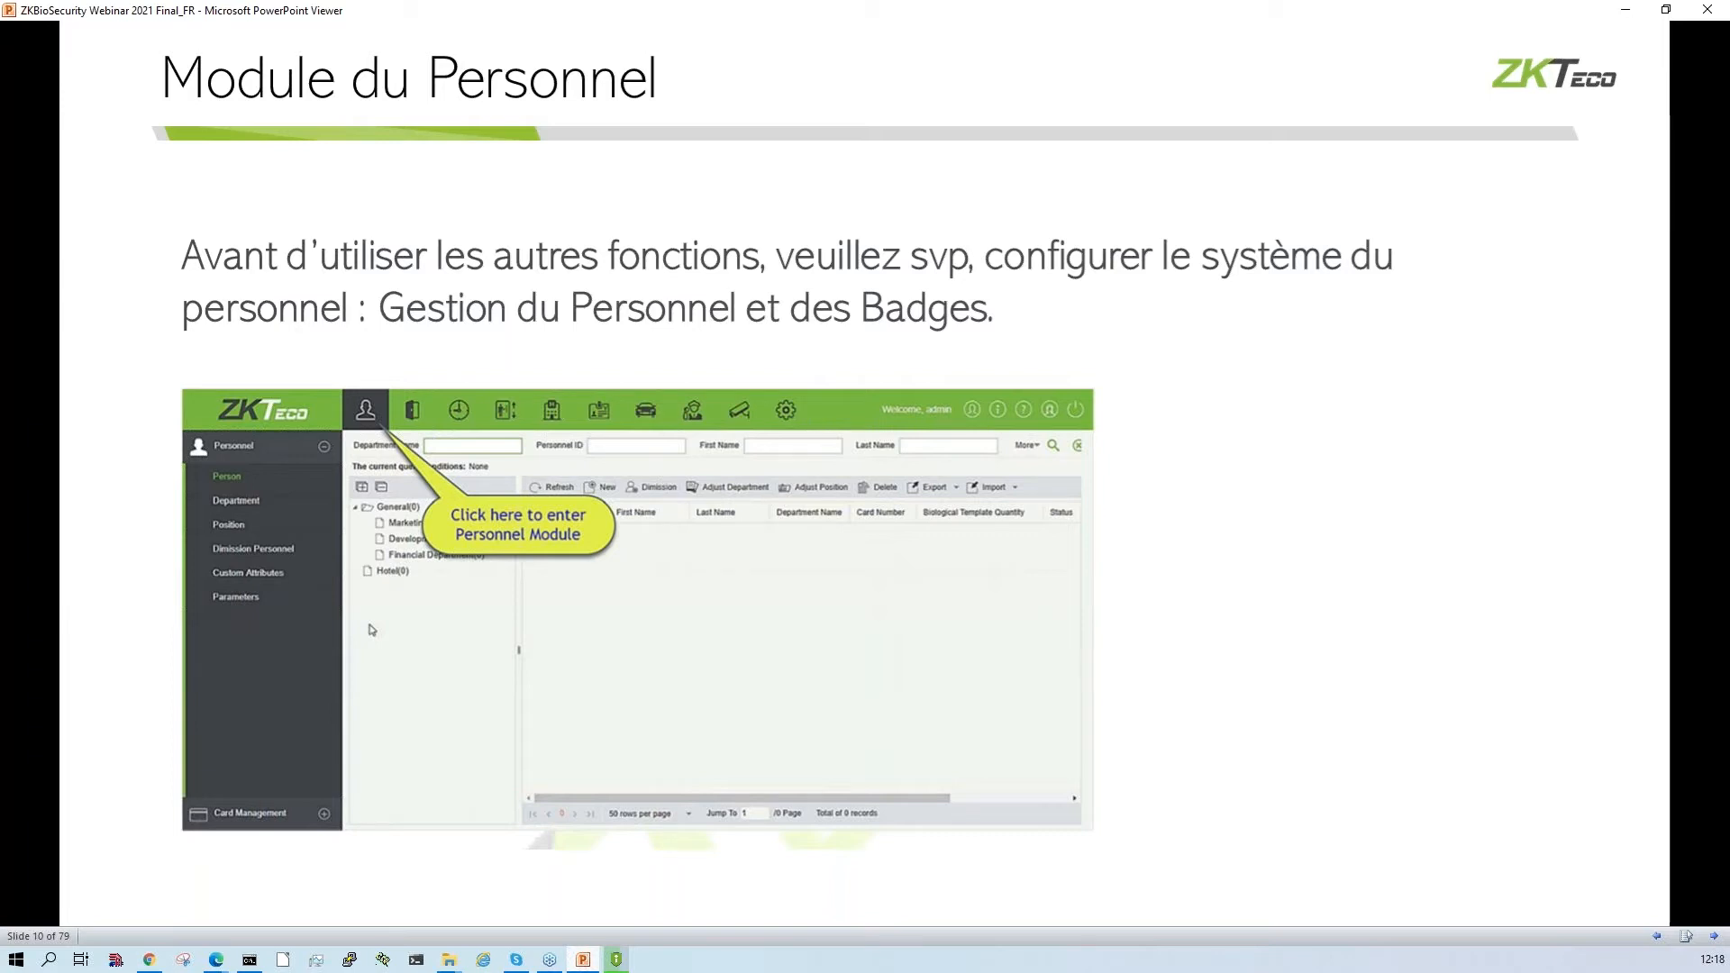
pyautogui.press('Right')
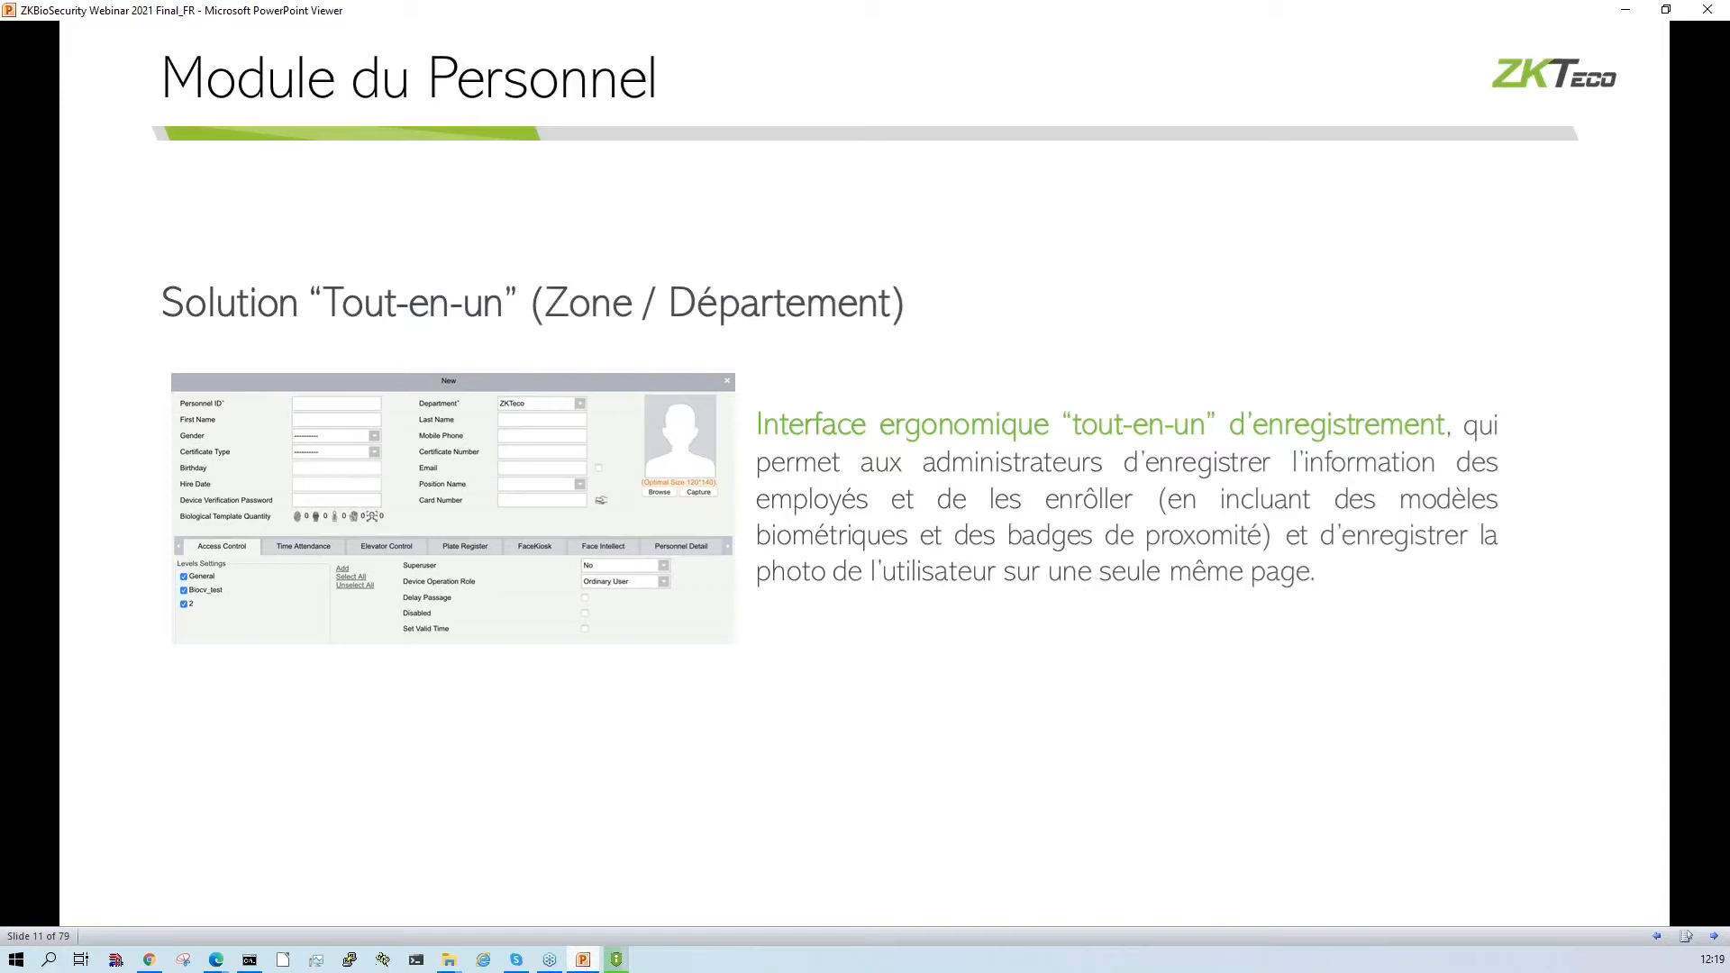
pyautogui.press('Right')
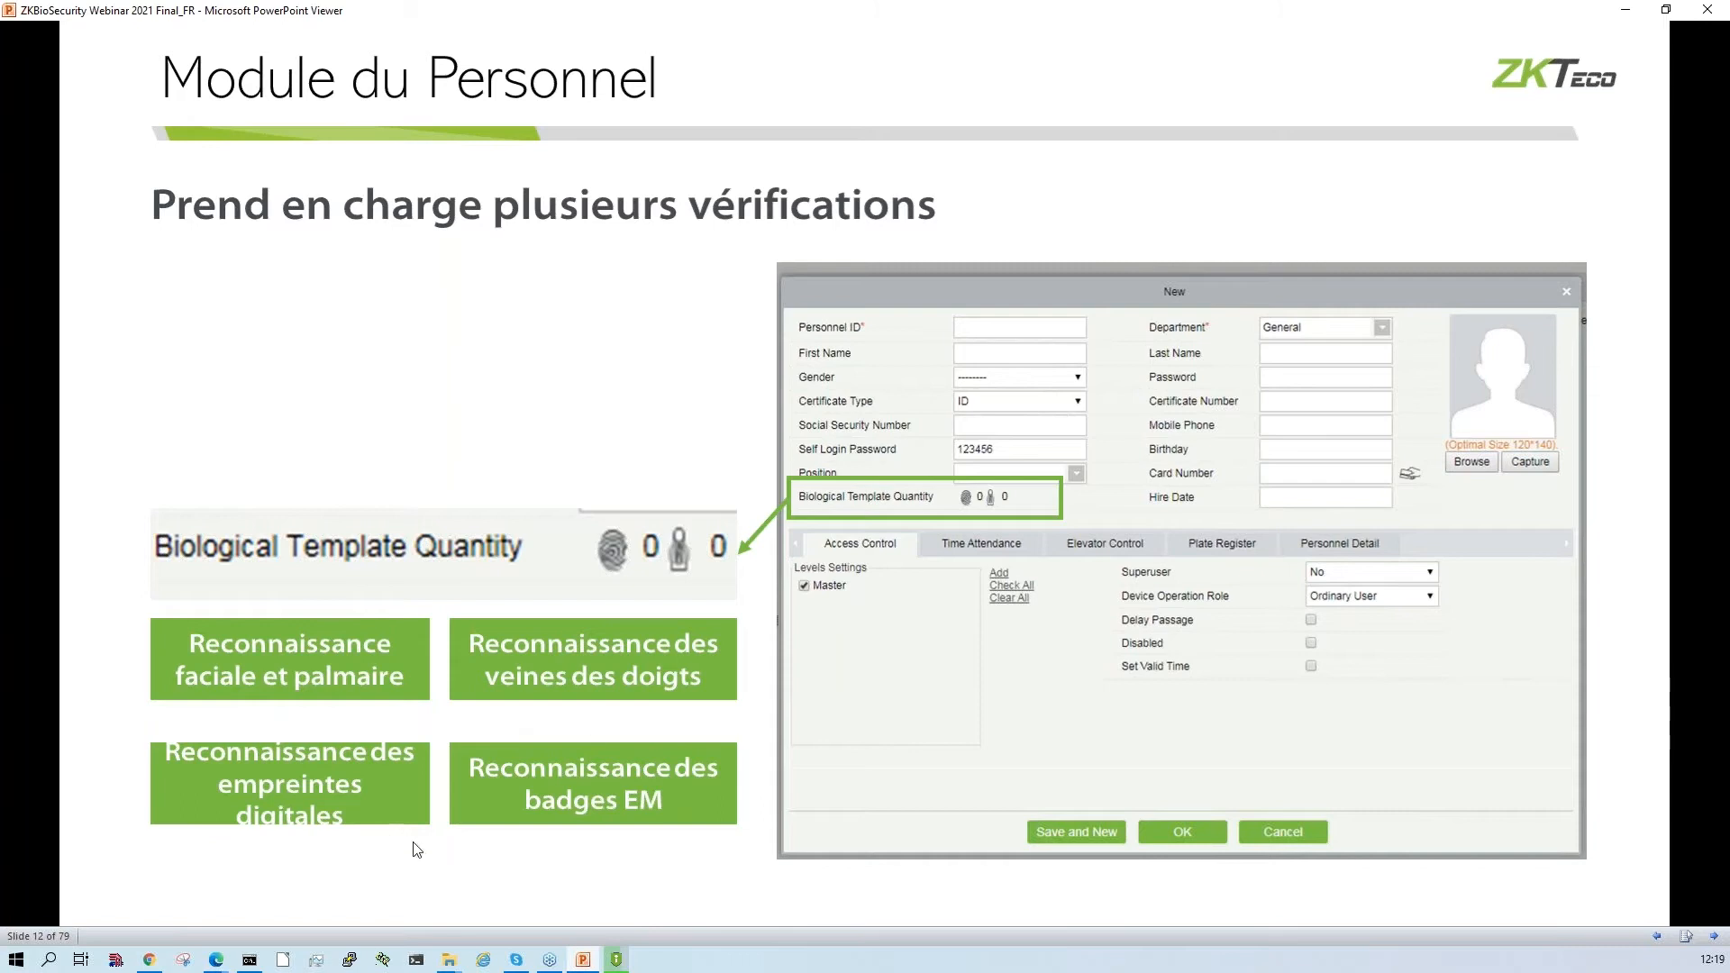
pyautogui.click(621, 641)
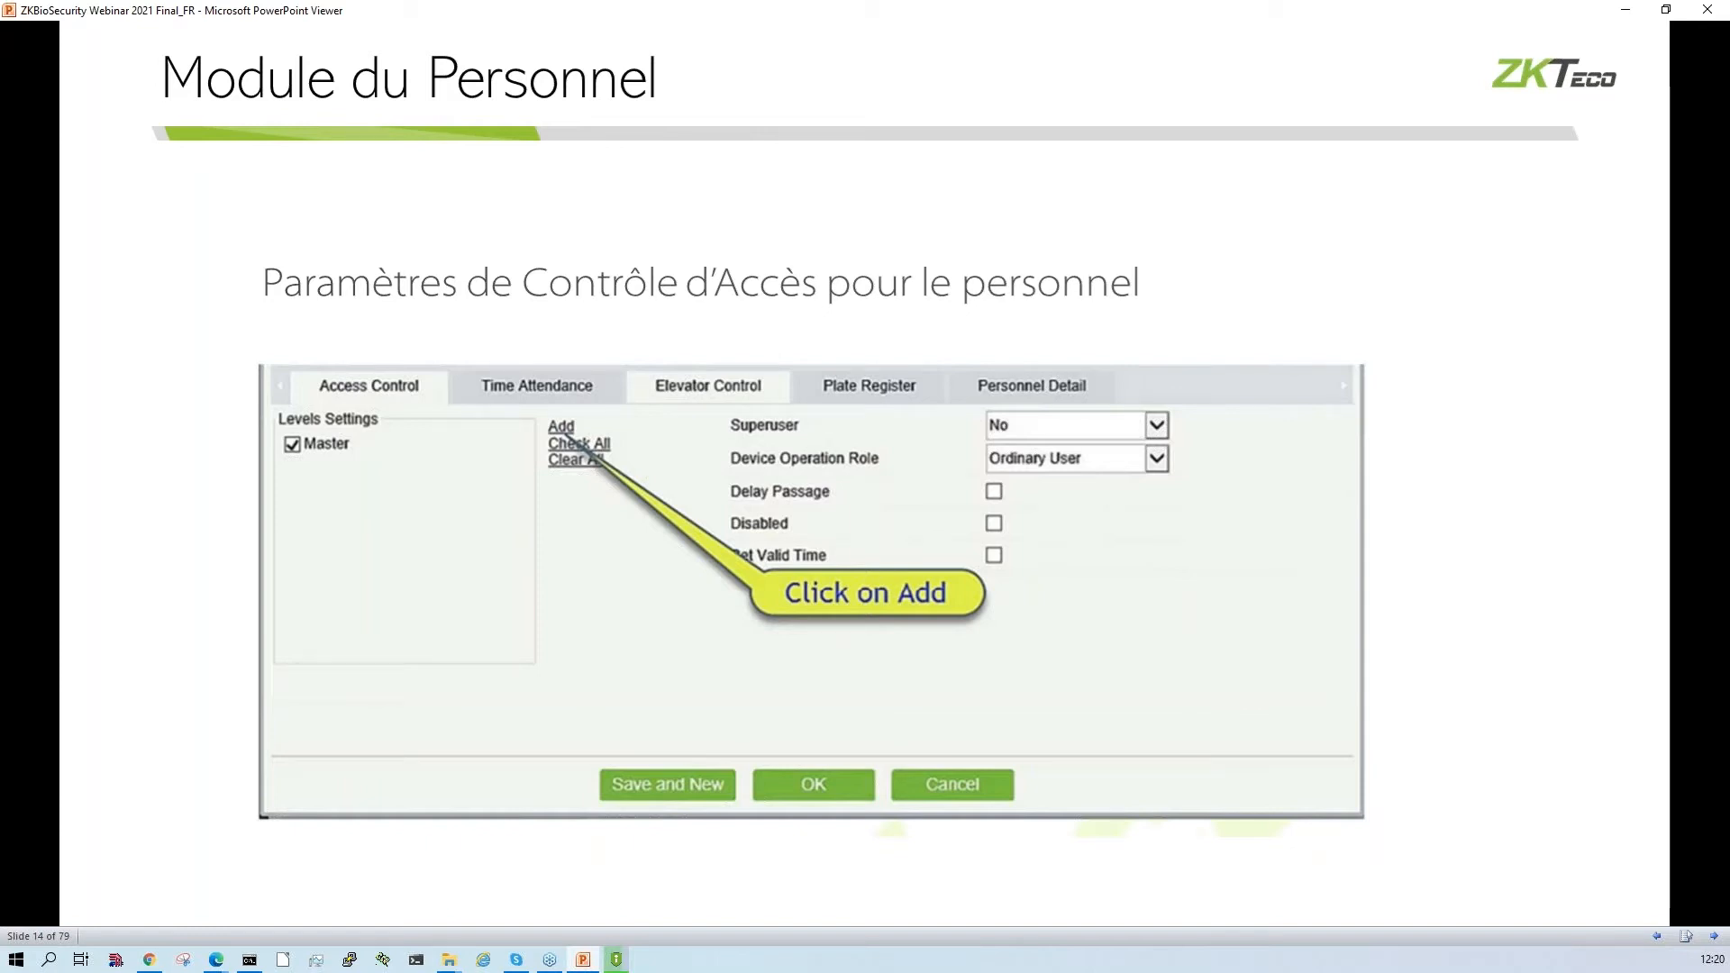
pyautogui.press('Right')
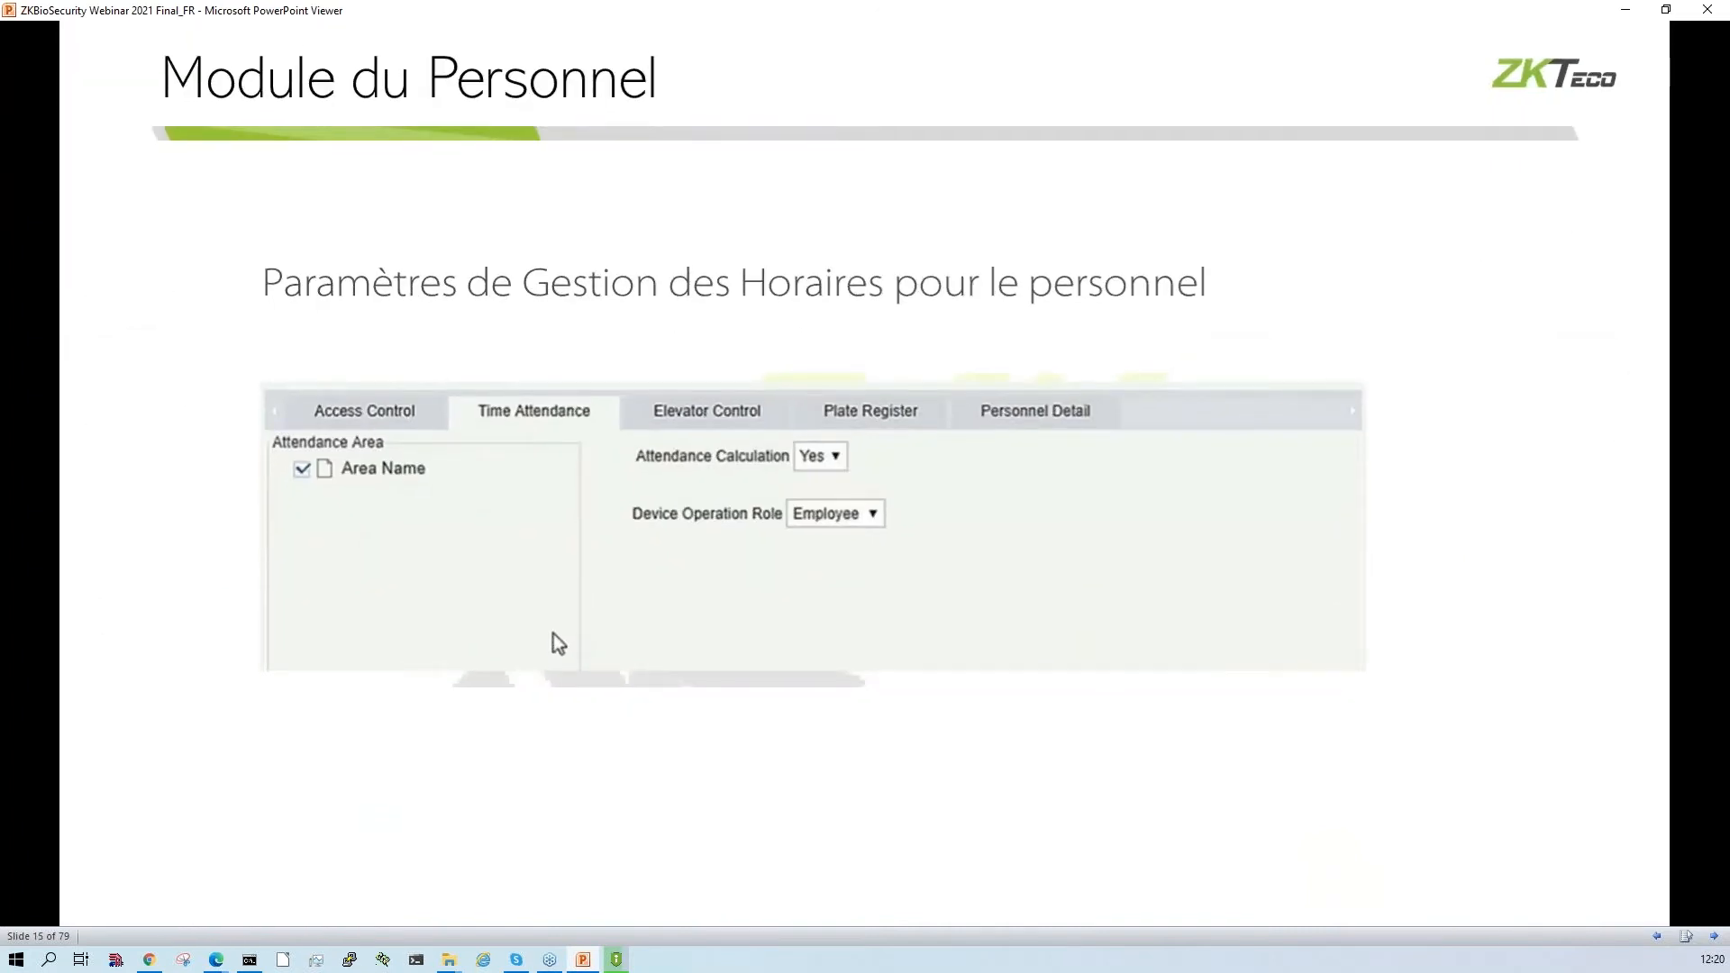
pyautogui.press('Right')
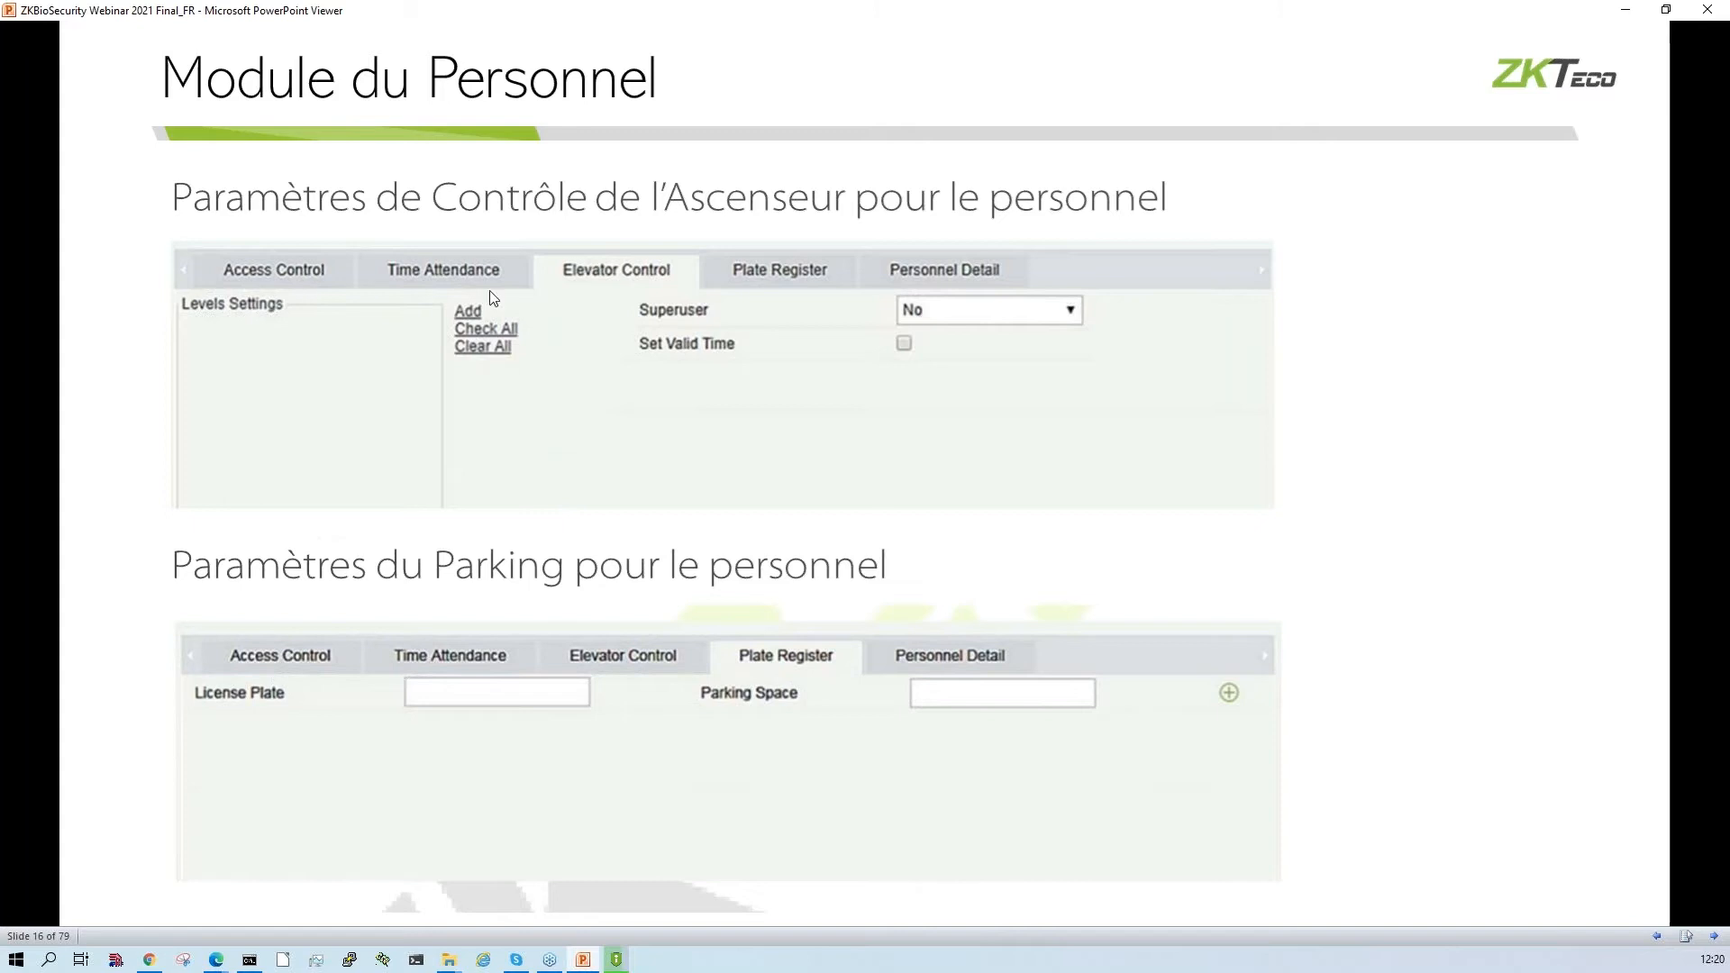
pyautogui.click(695, 424)
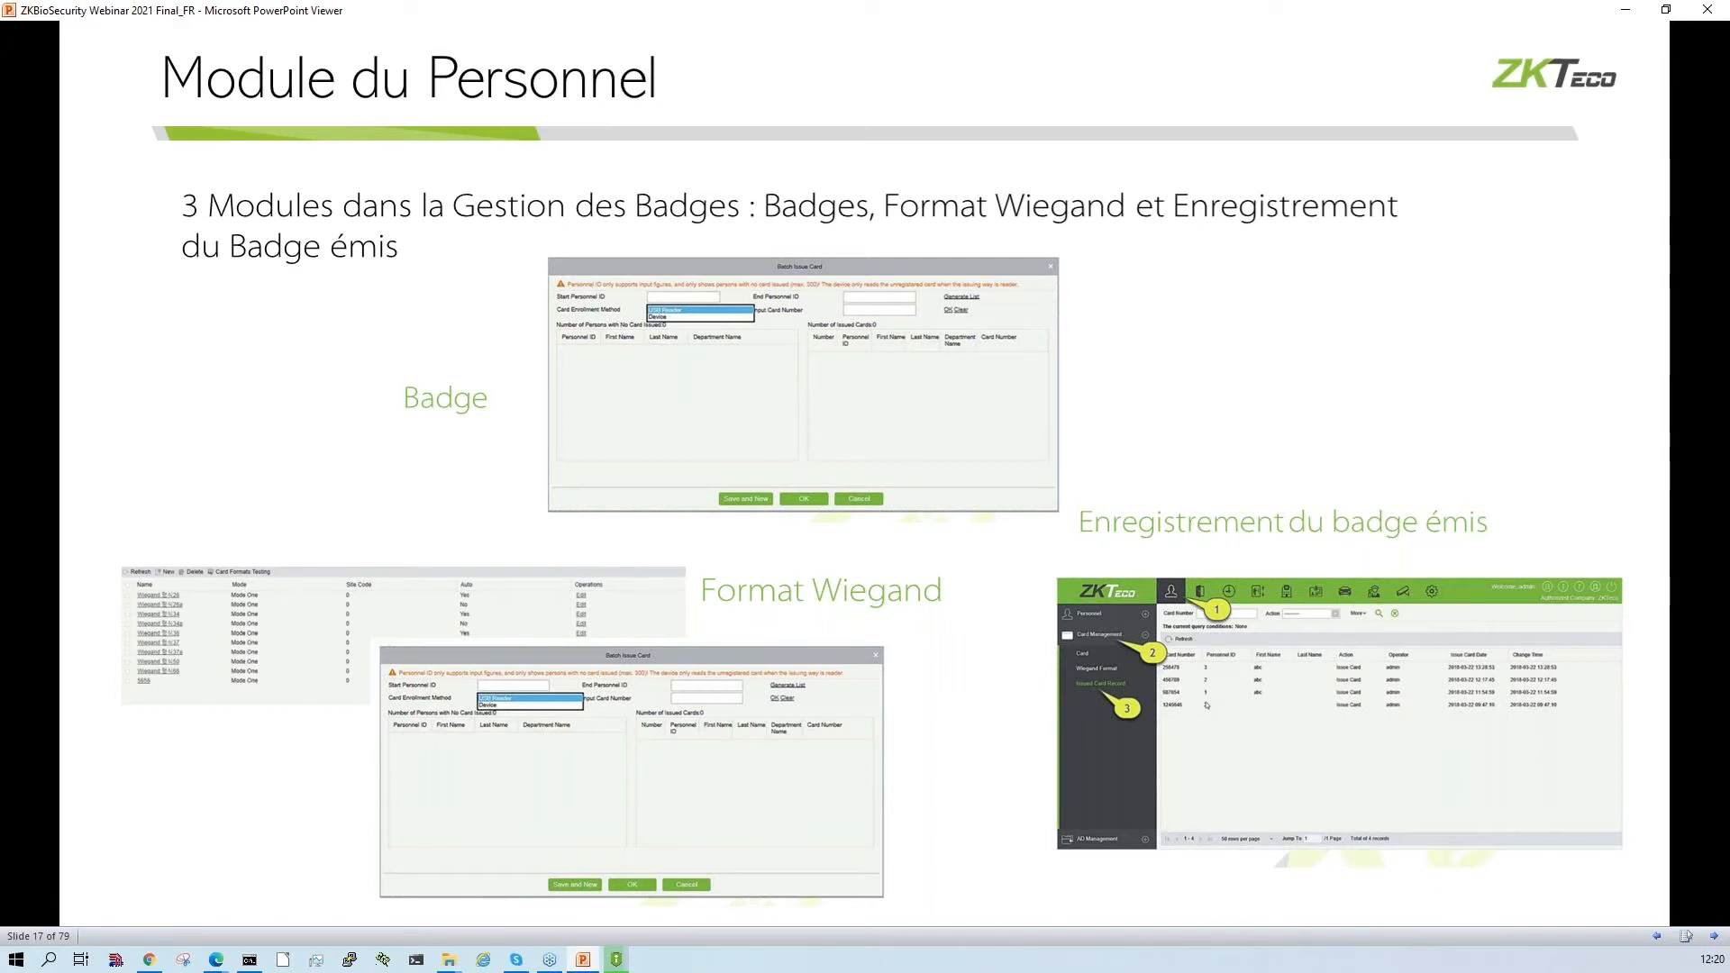
pyautogui.press('Right')
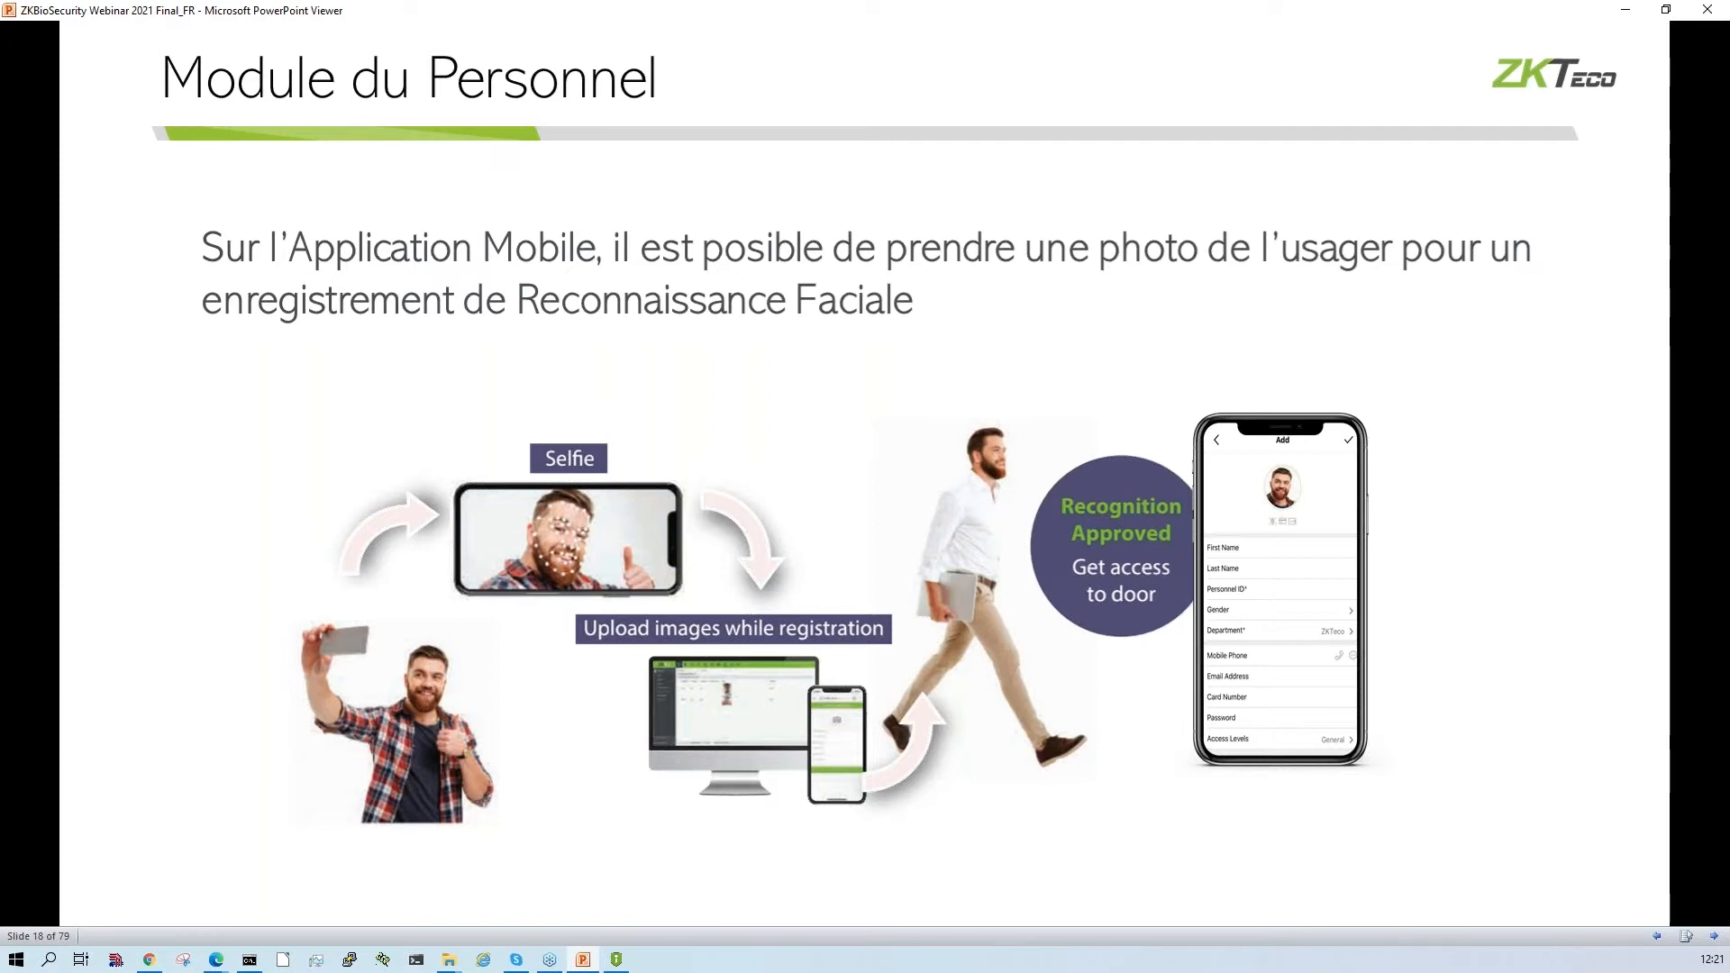
pyautogui.press('Right')
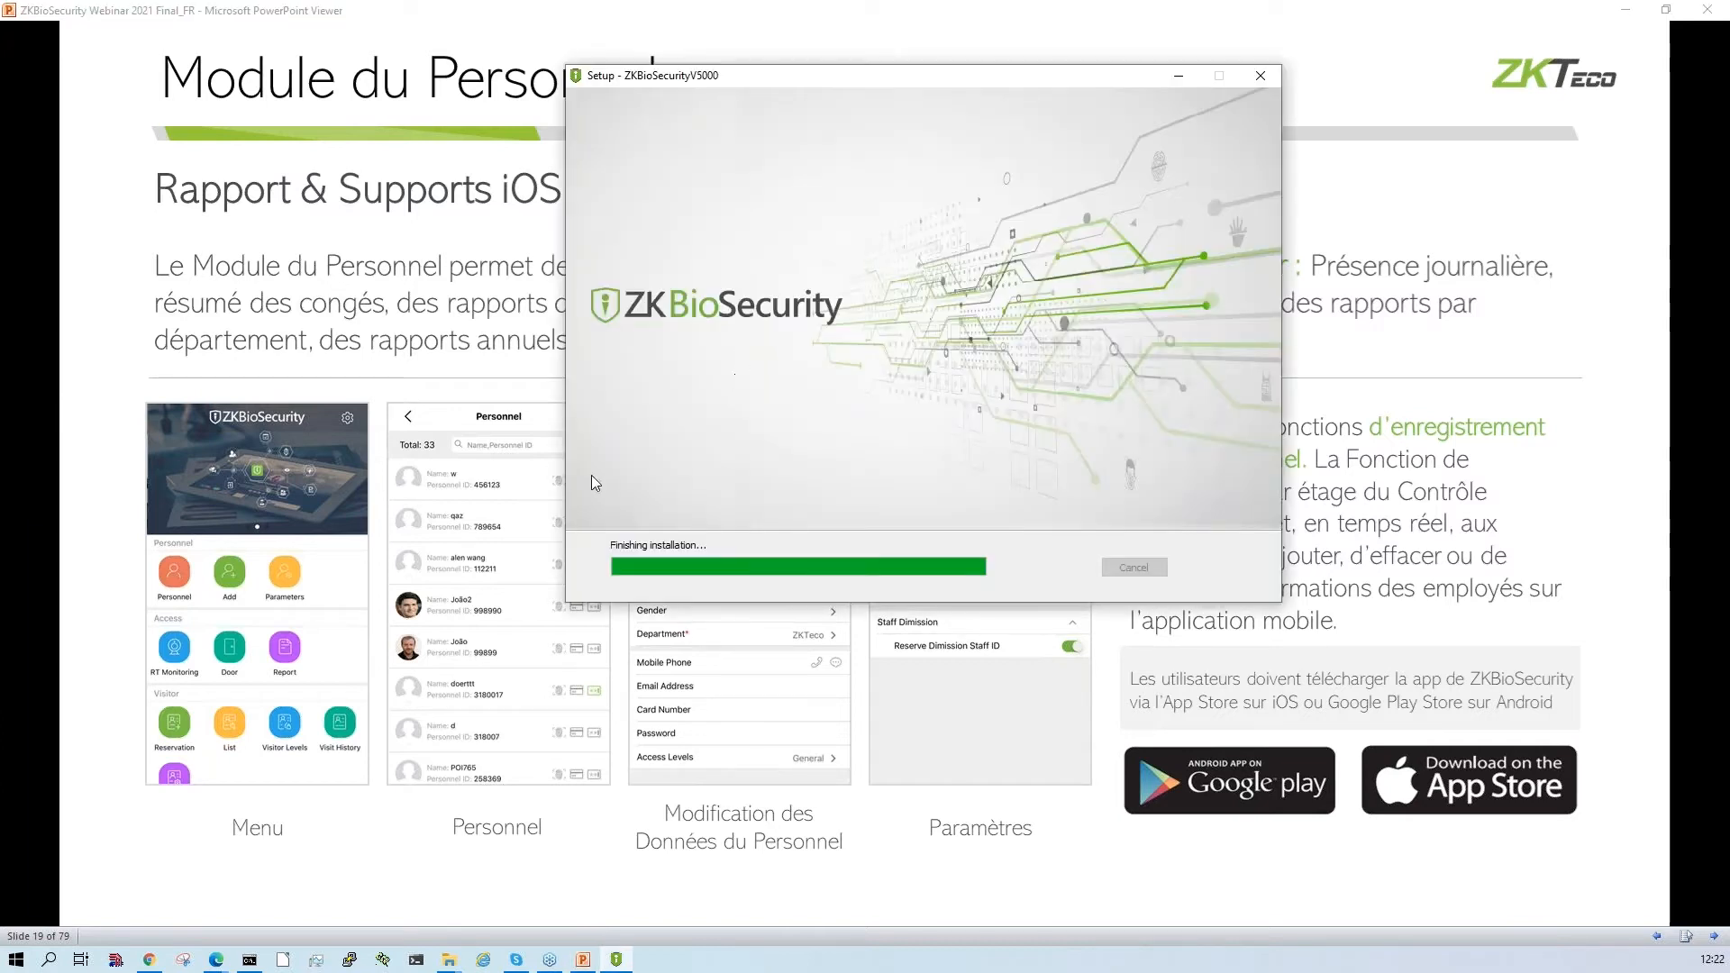
pyautogui.click(1176, 83)
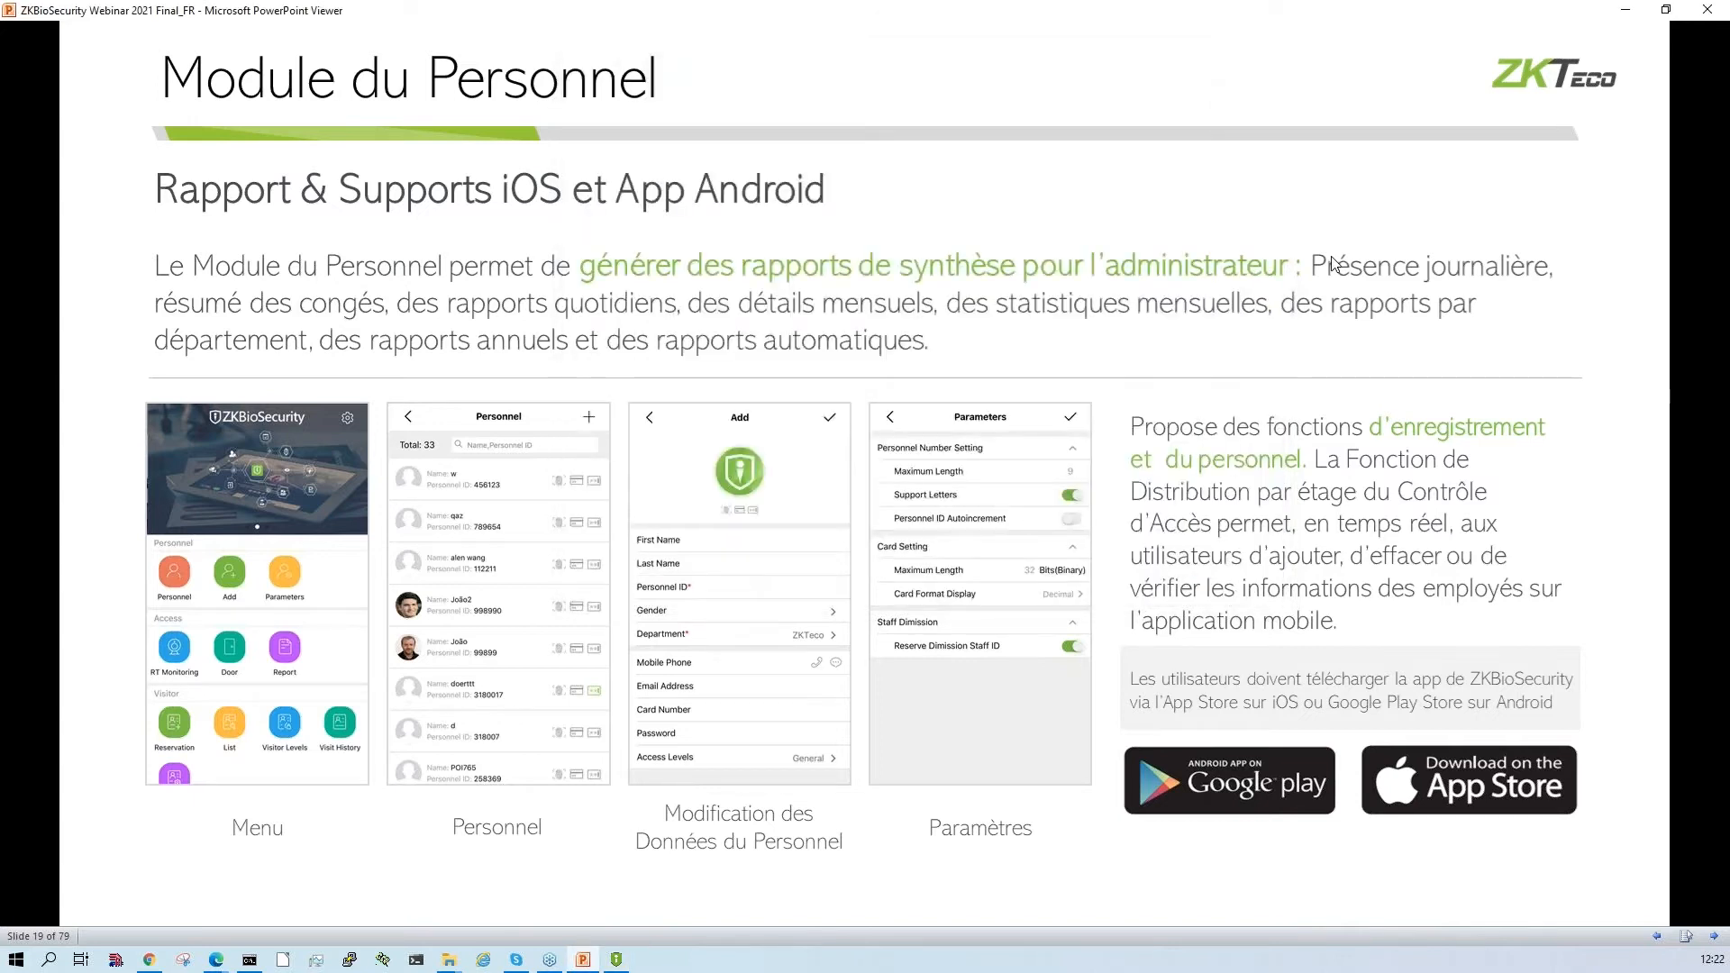
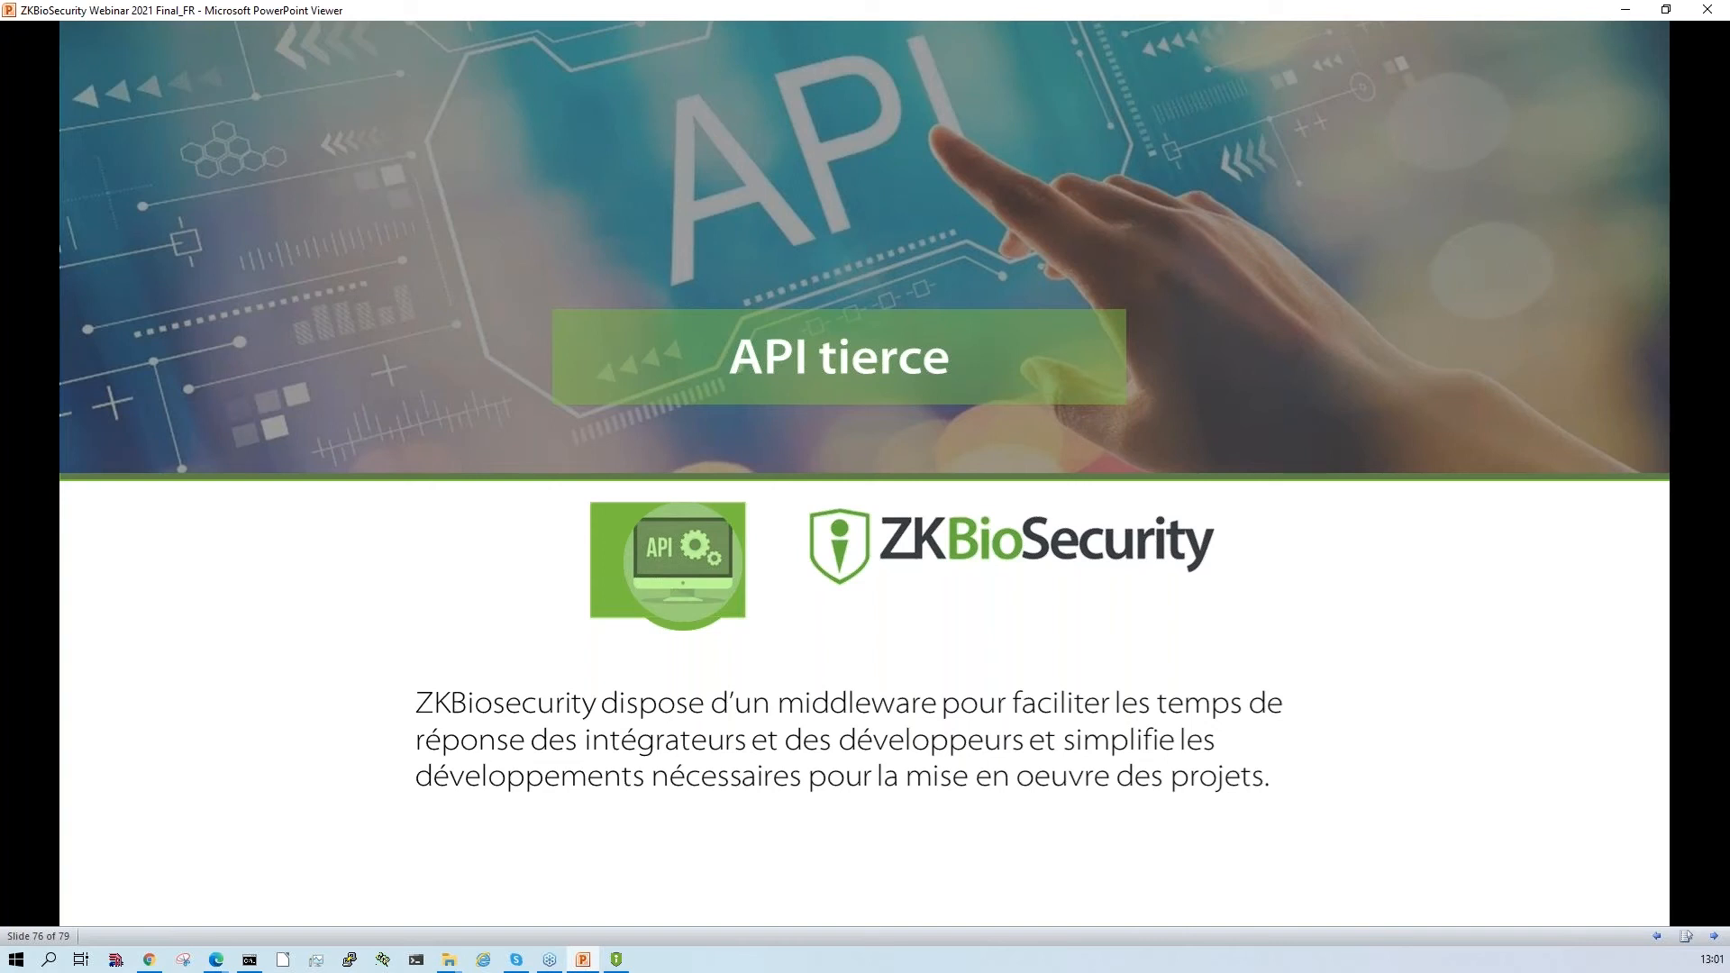
# - Review the remaining third-party API slides through the end of the webinar presentation, and minimize the presentation
pyautogui.press('Right')
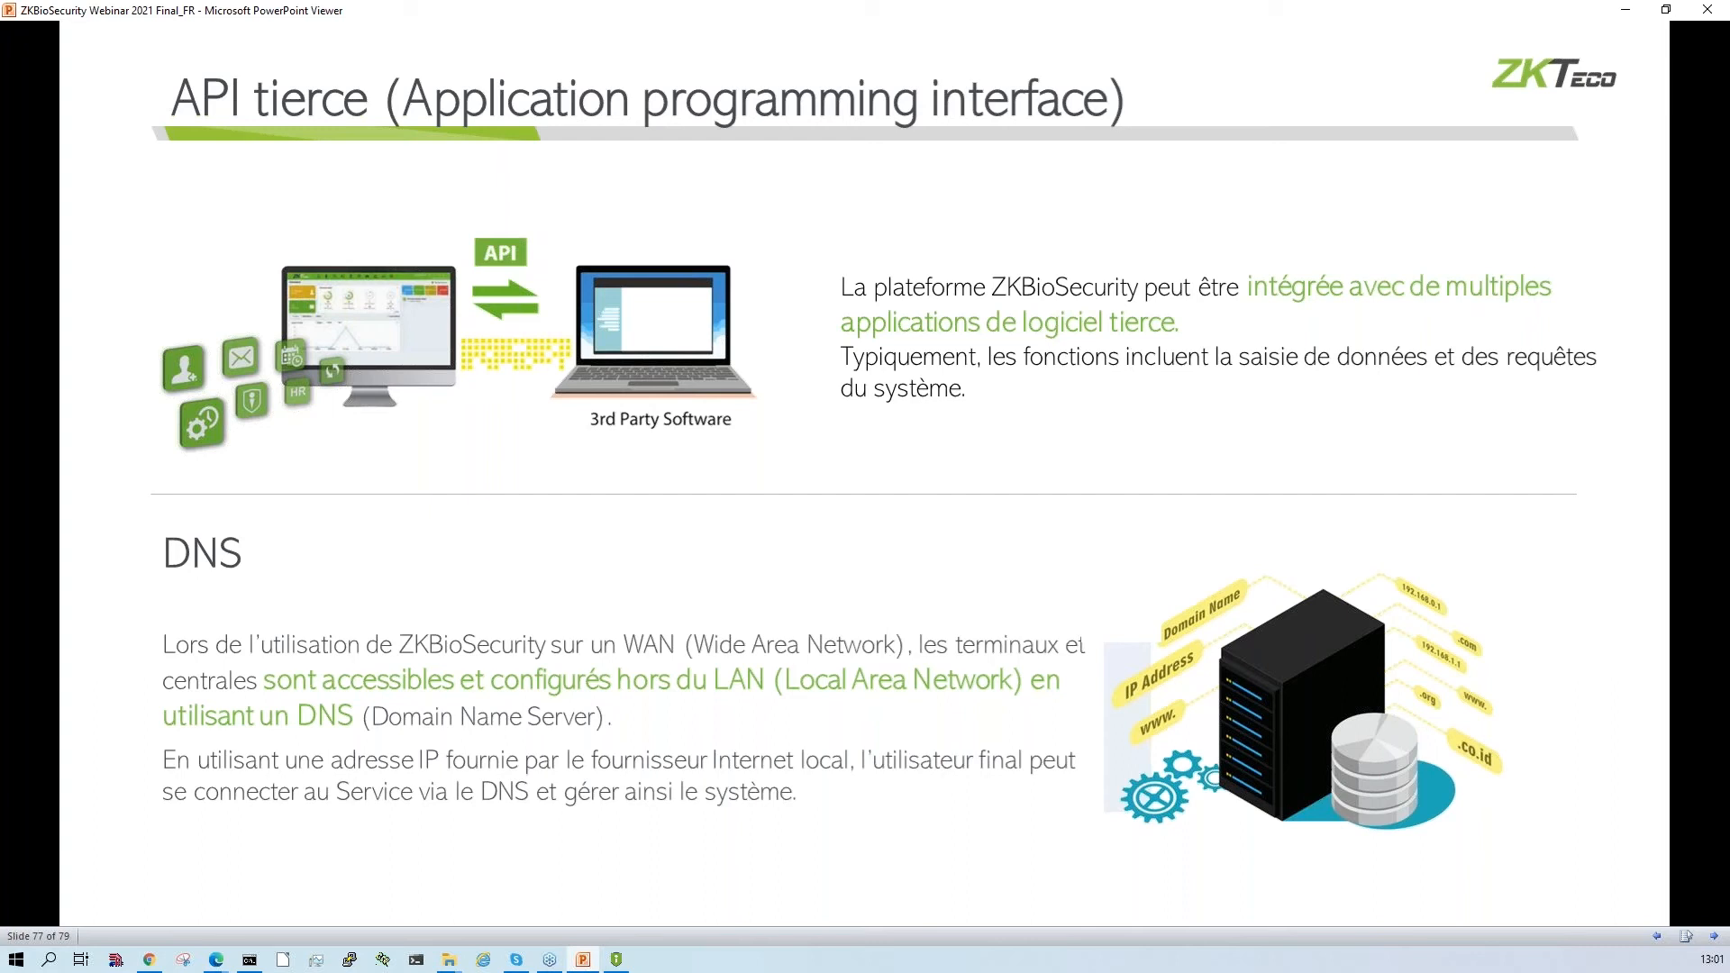
pyautogui.press('Right')
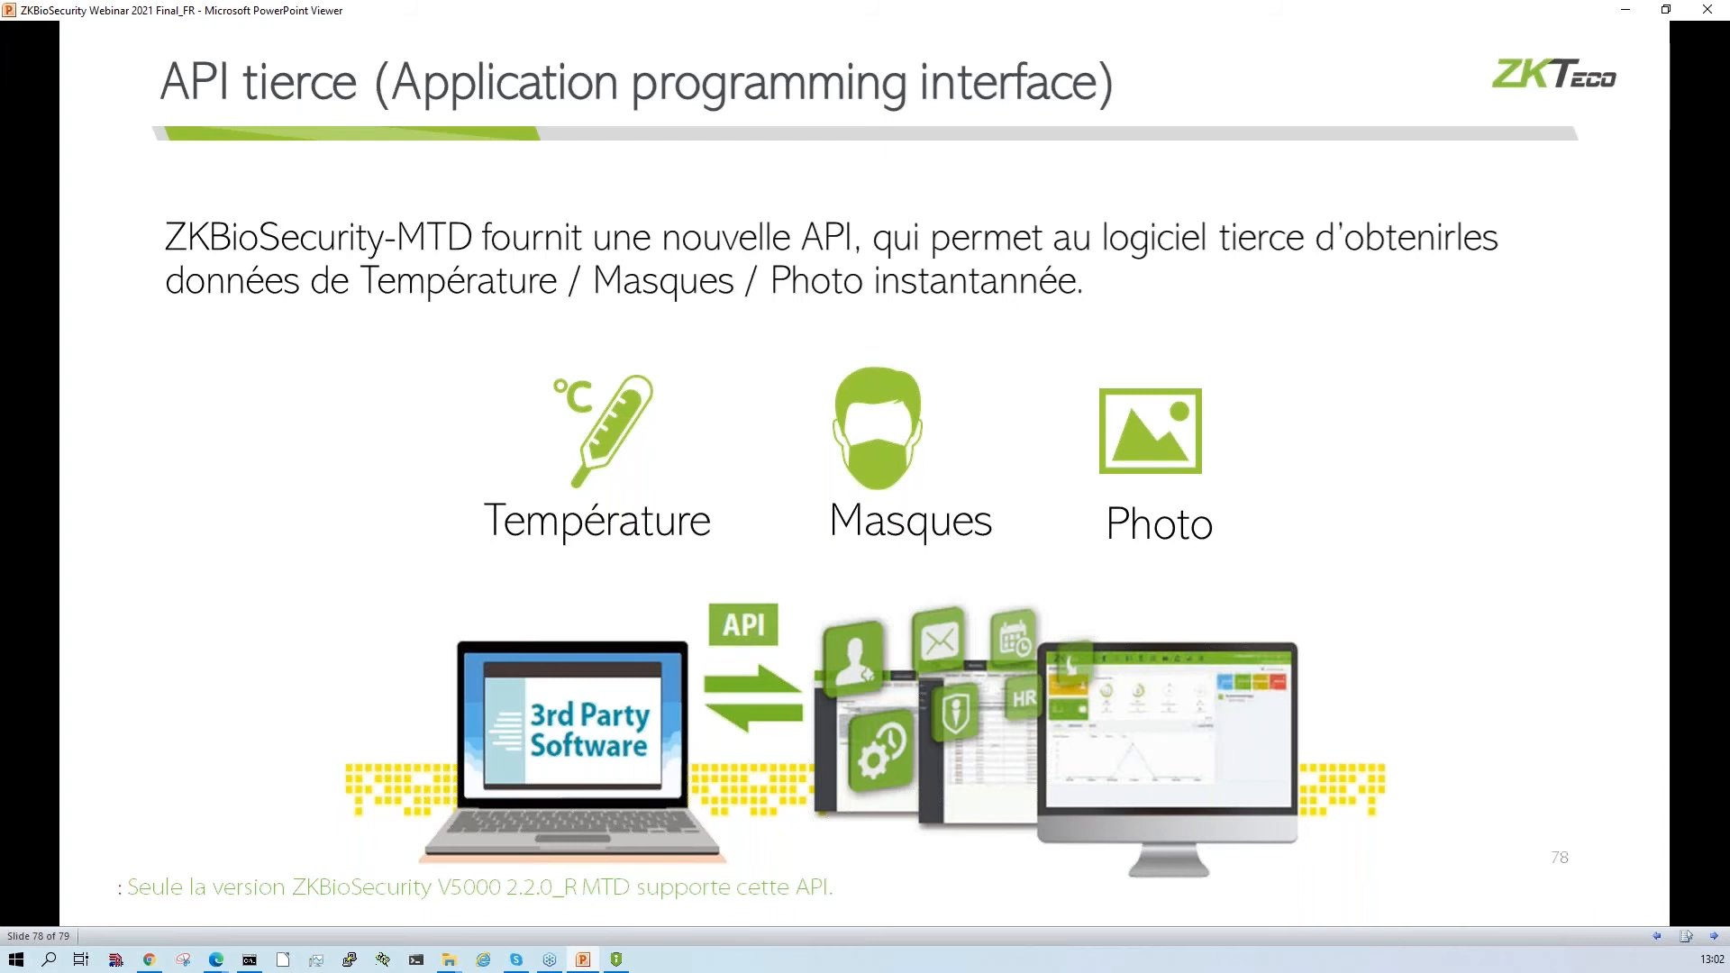
pyautogui.press('Right')
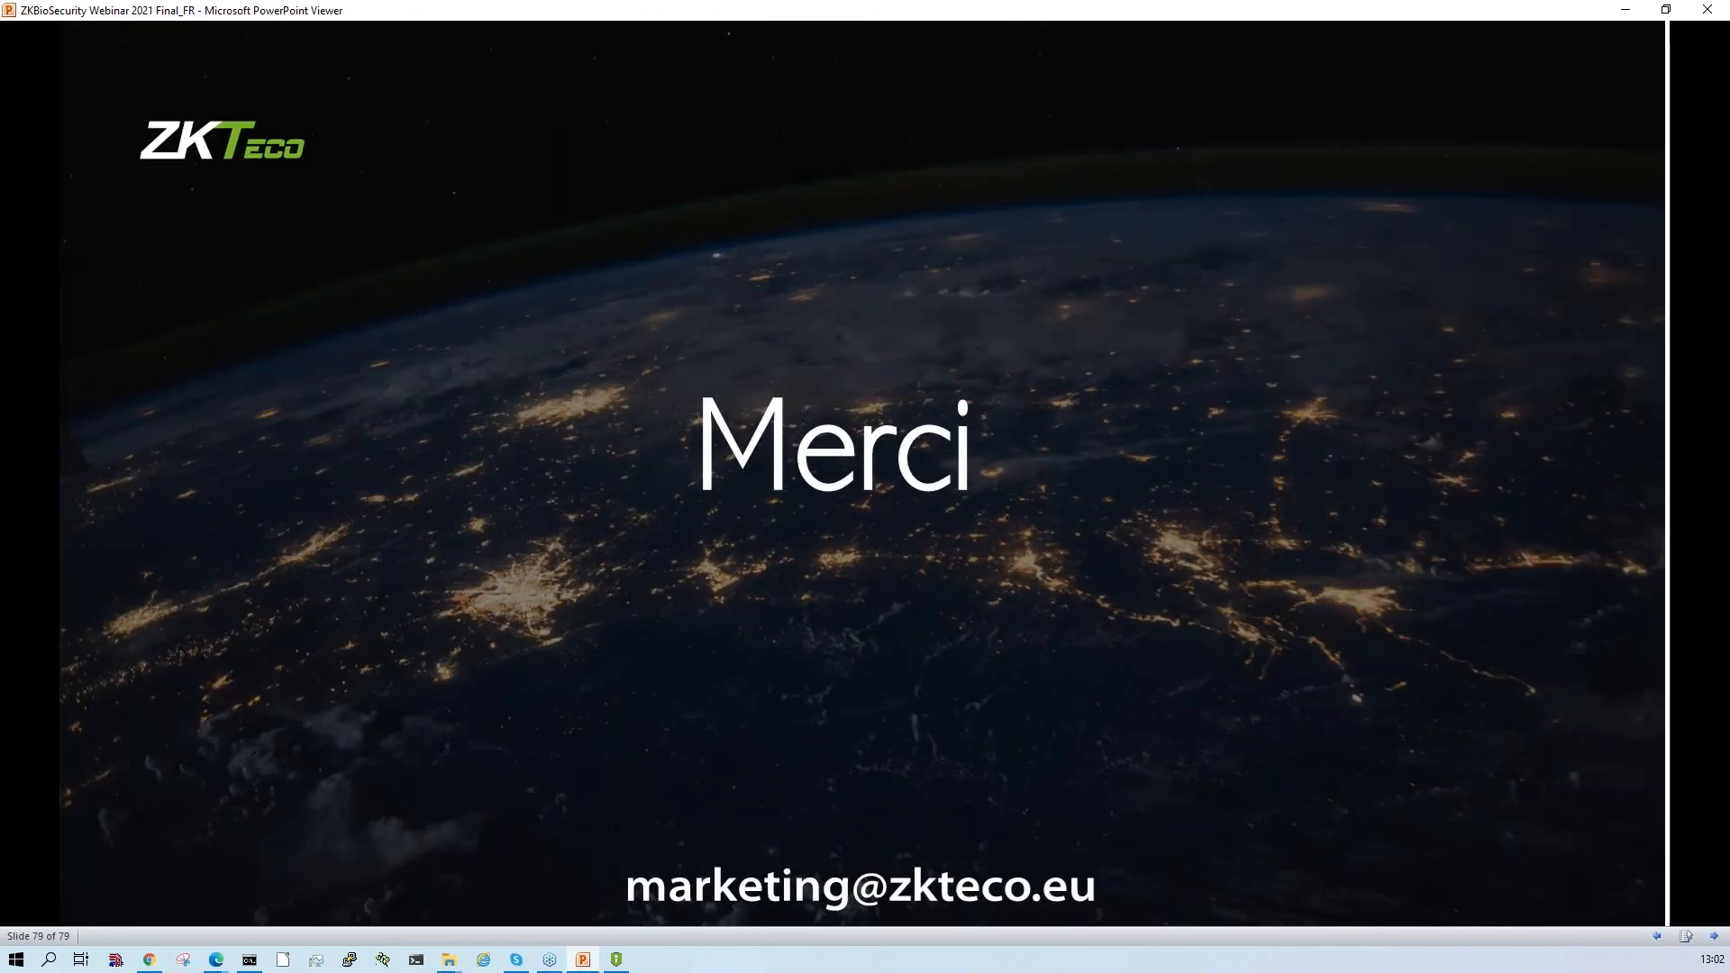
pyautogui.press('Left')
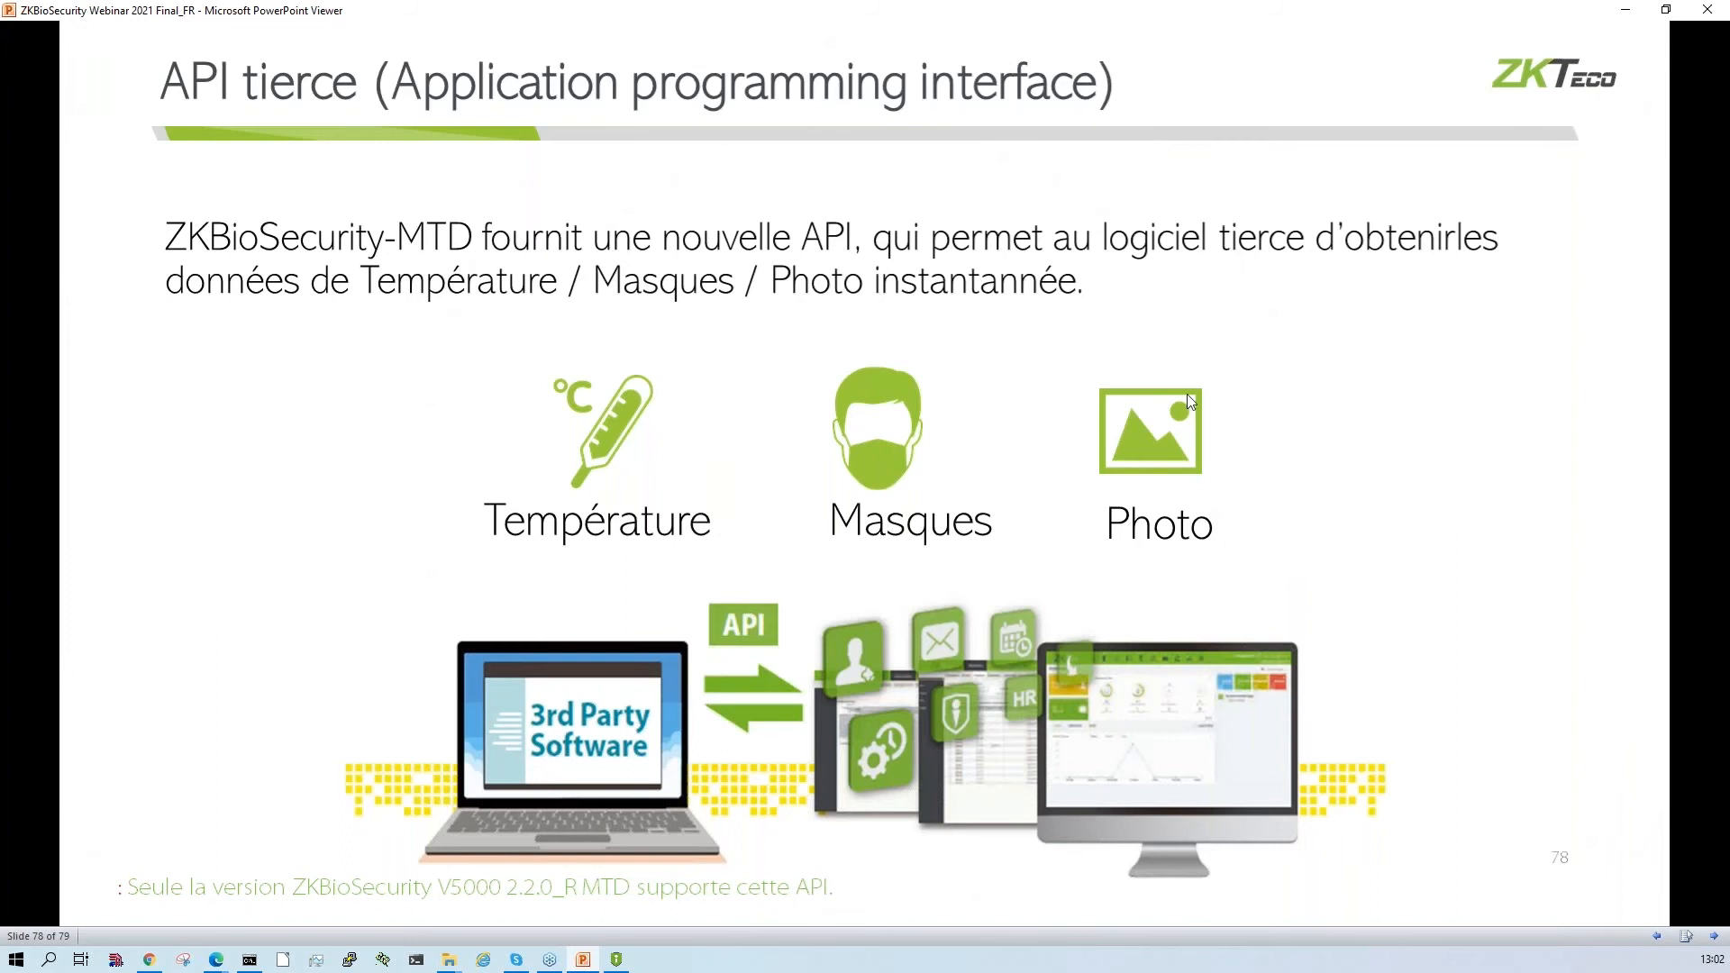
pyautogui.click(1628, 11)
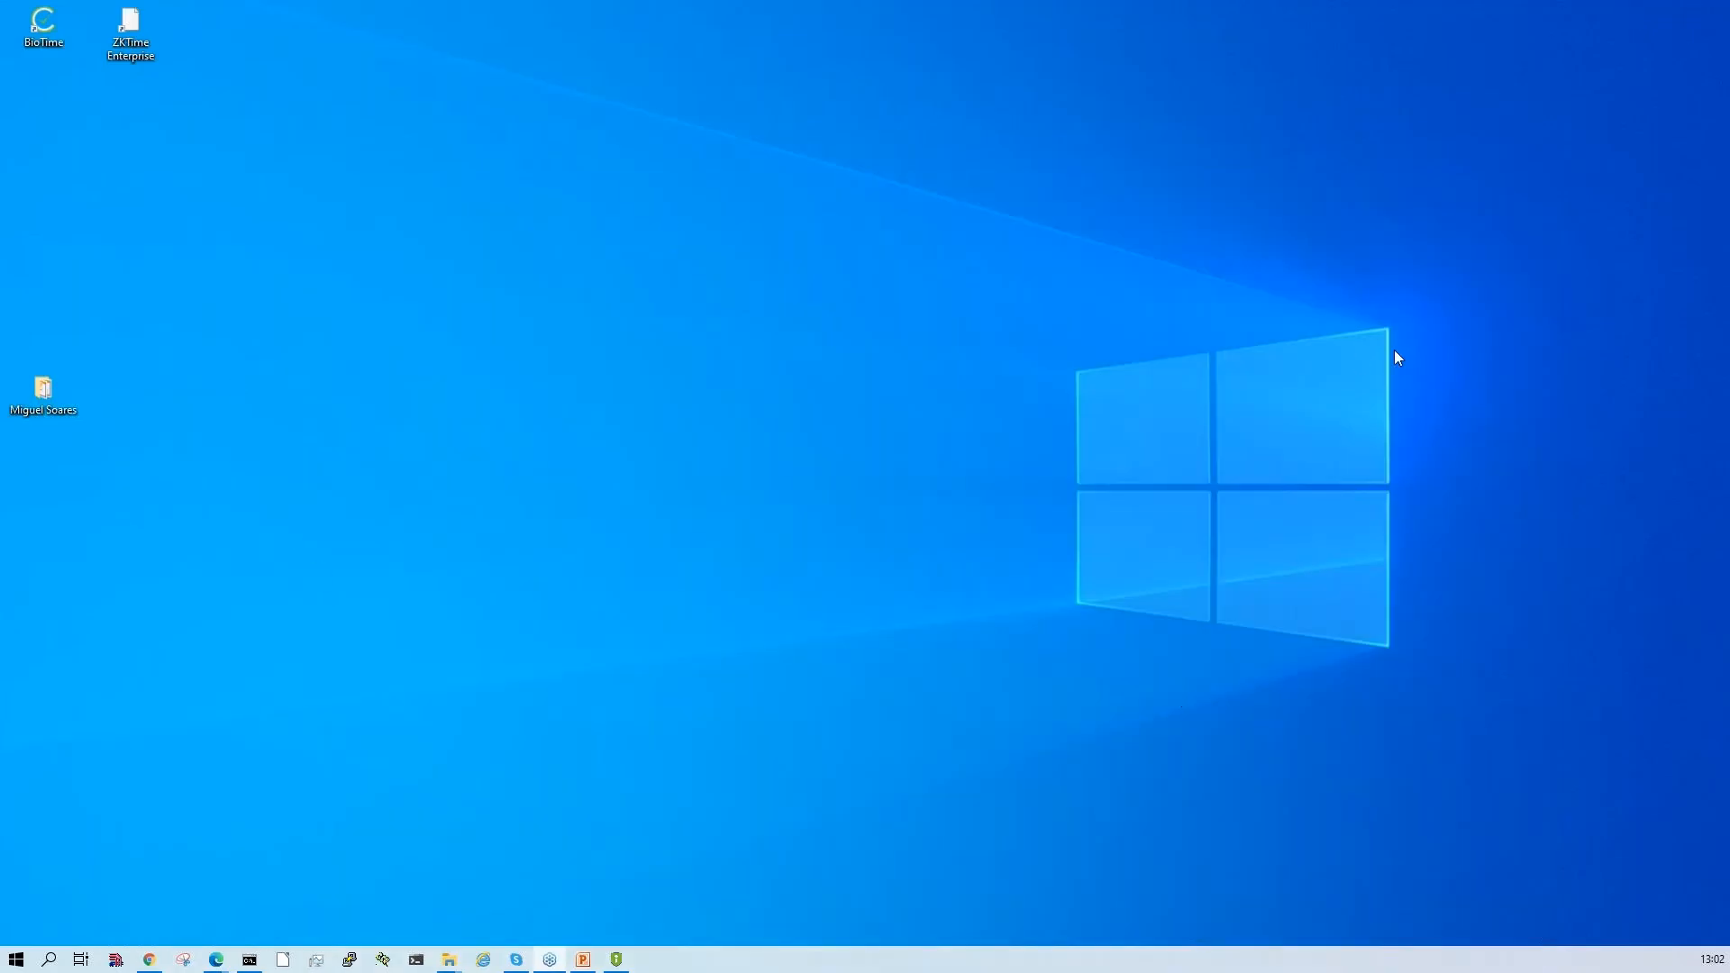
# - Place the ZKBioSecurityV5000 shortcut near the upper middle of the desktop and open it to view the login page, minimizing the browser
pyautogui.moveTo(1653, 433); pyautogui.dragTo(745, 517)
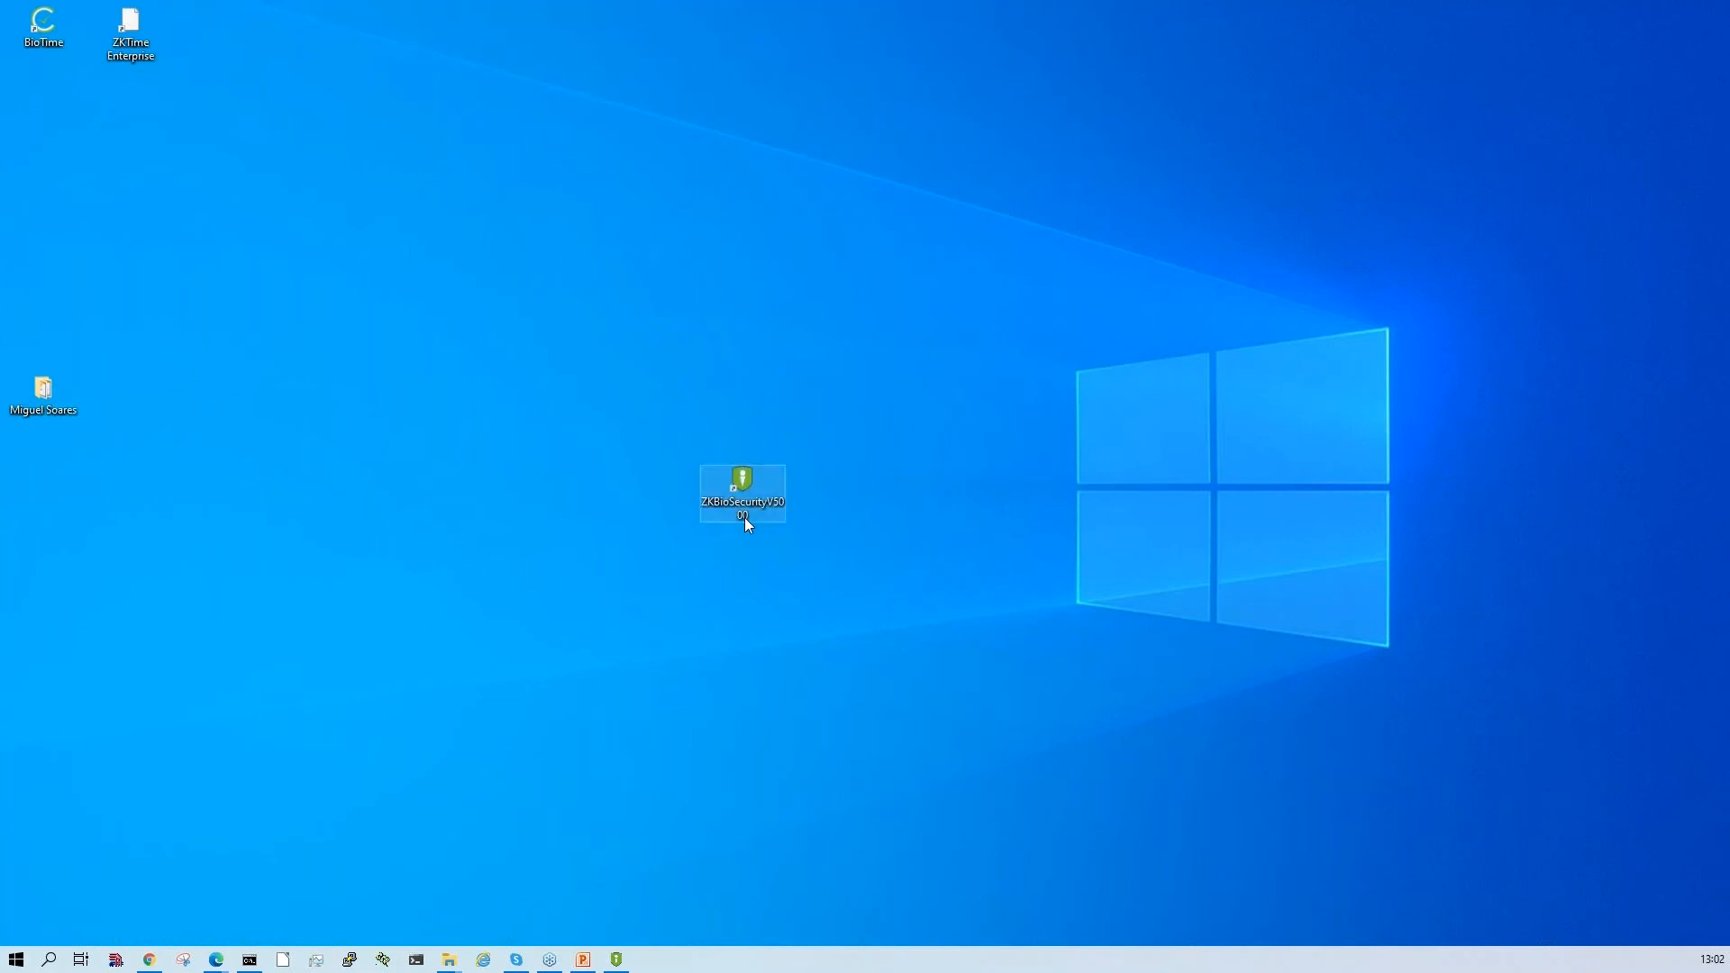
pyautogui.moveTo(809, 461); pyautogui.dragTo(809, 462)
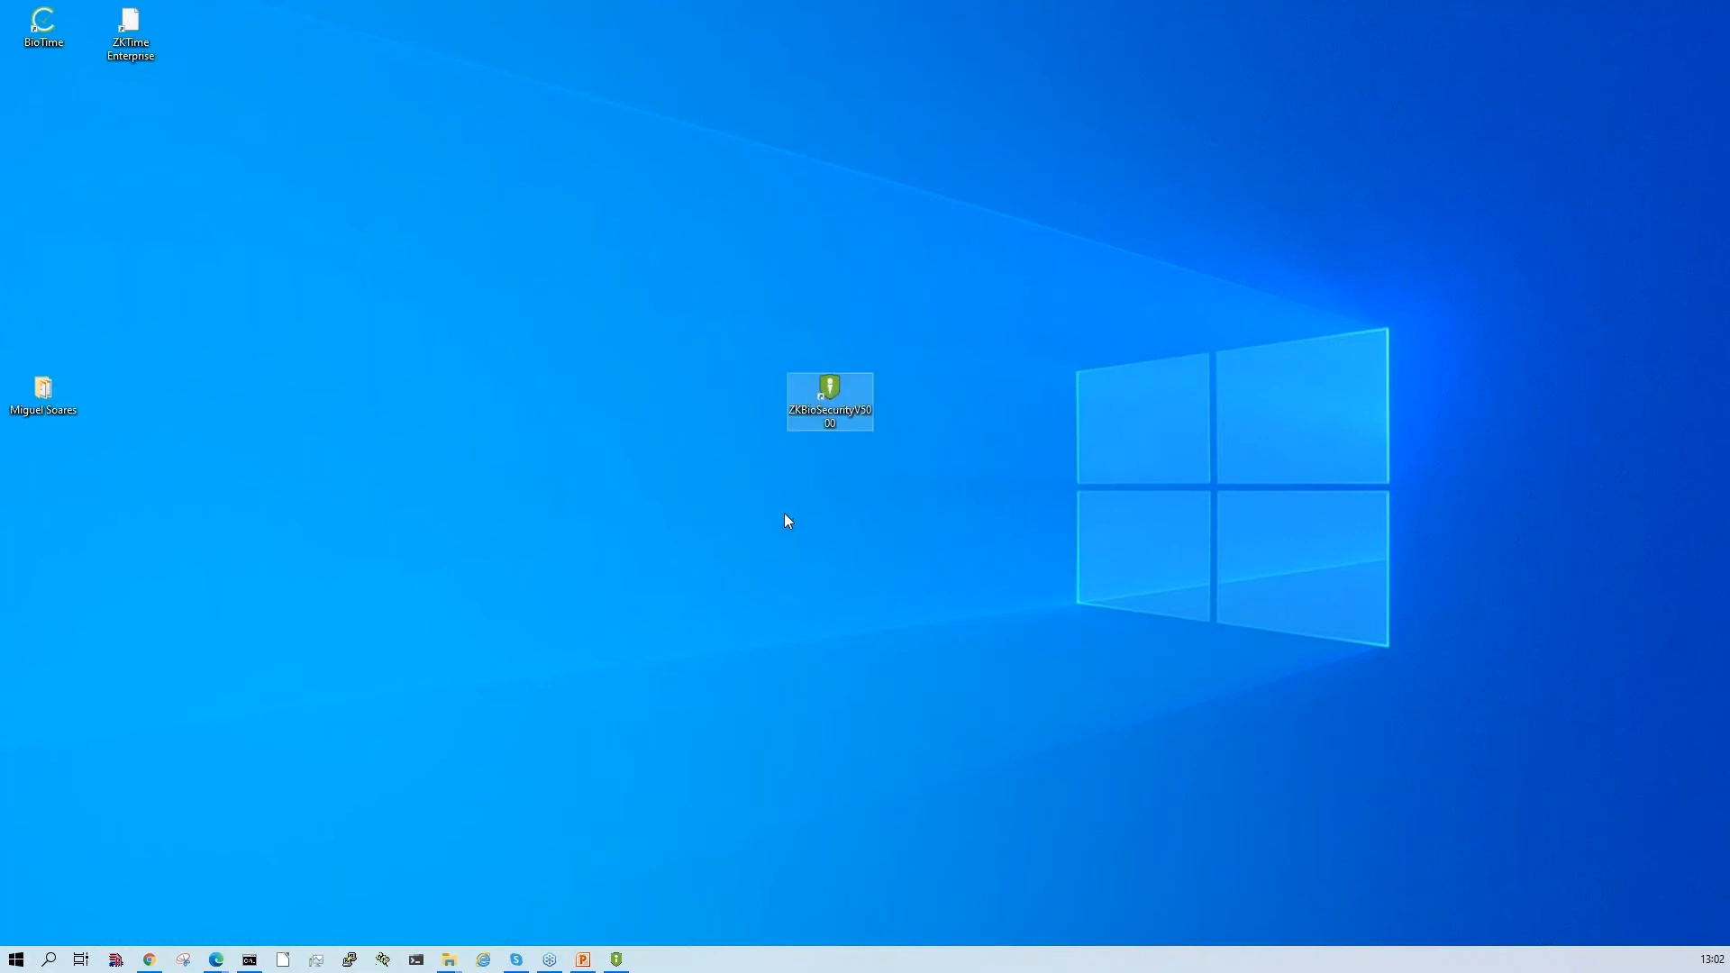
pyautogui.doubleClick(840, 411)
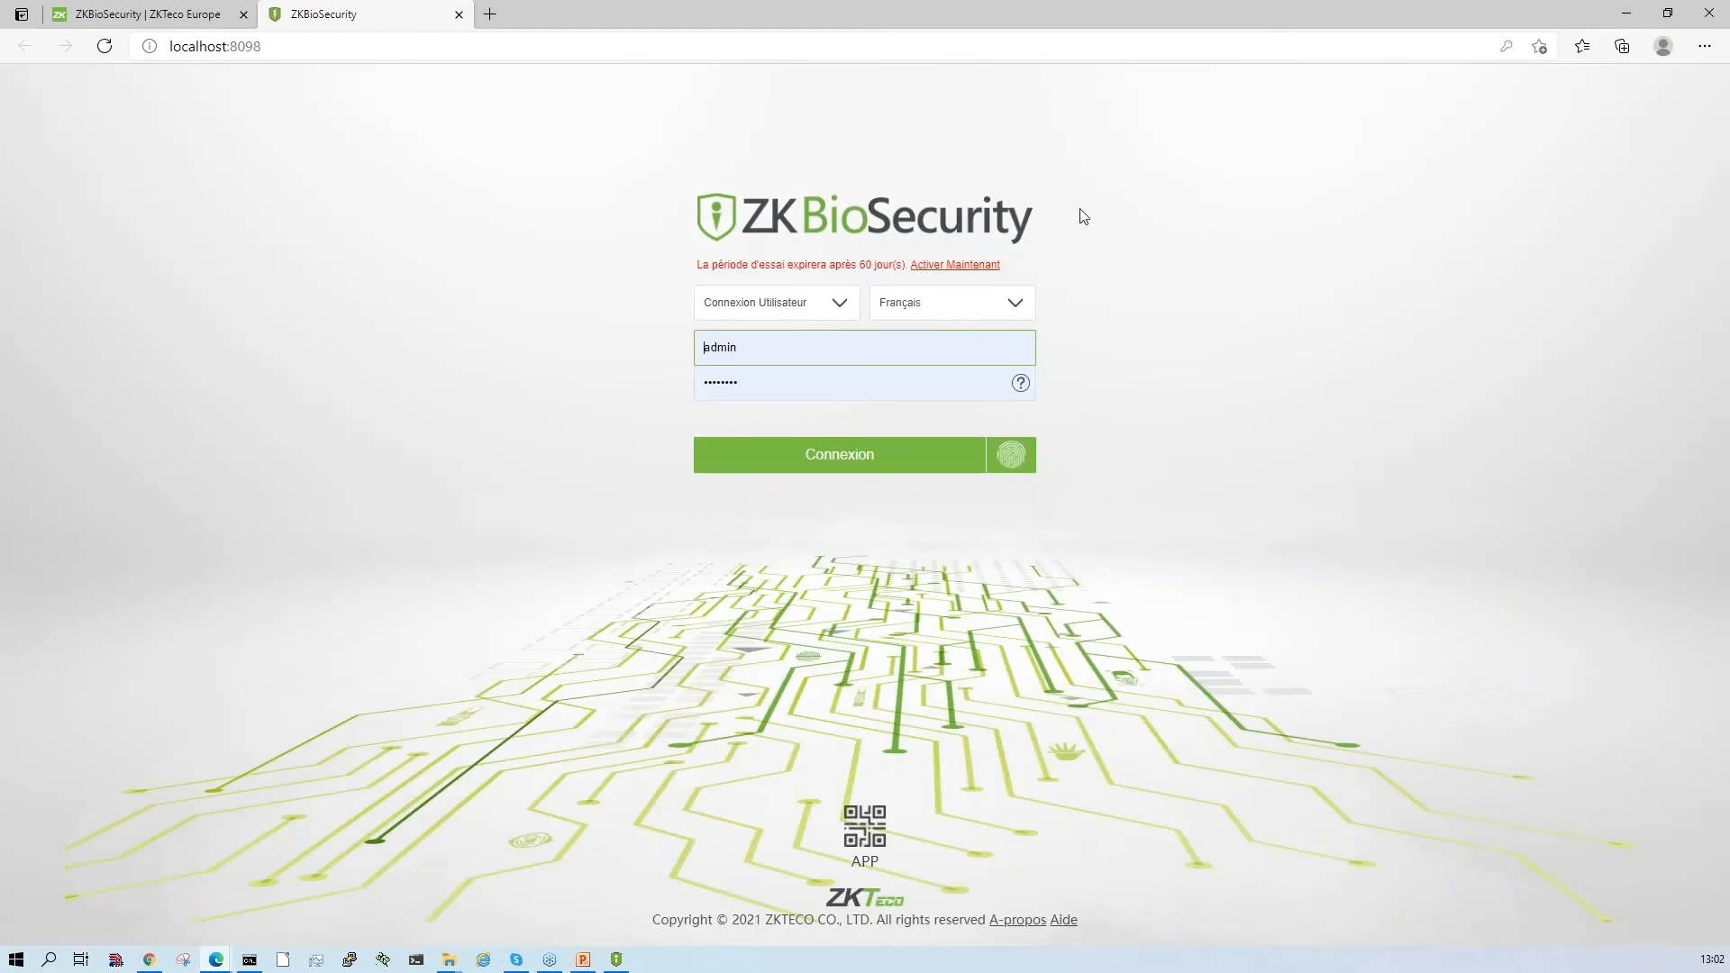
pyautogui.click(1625, 15)
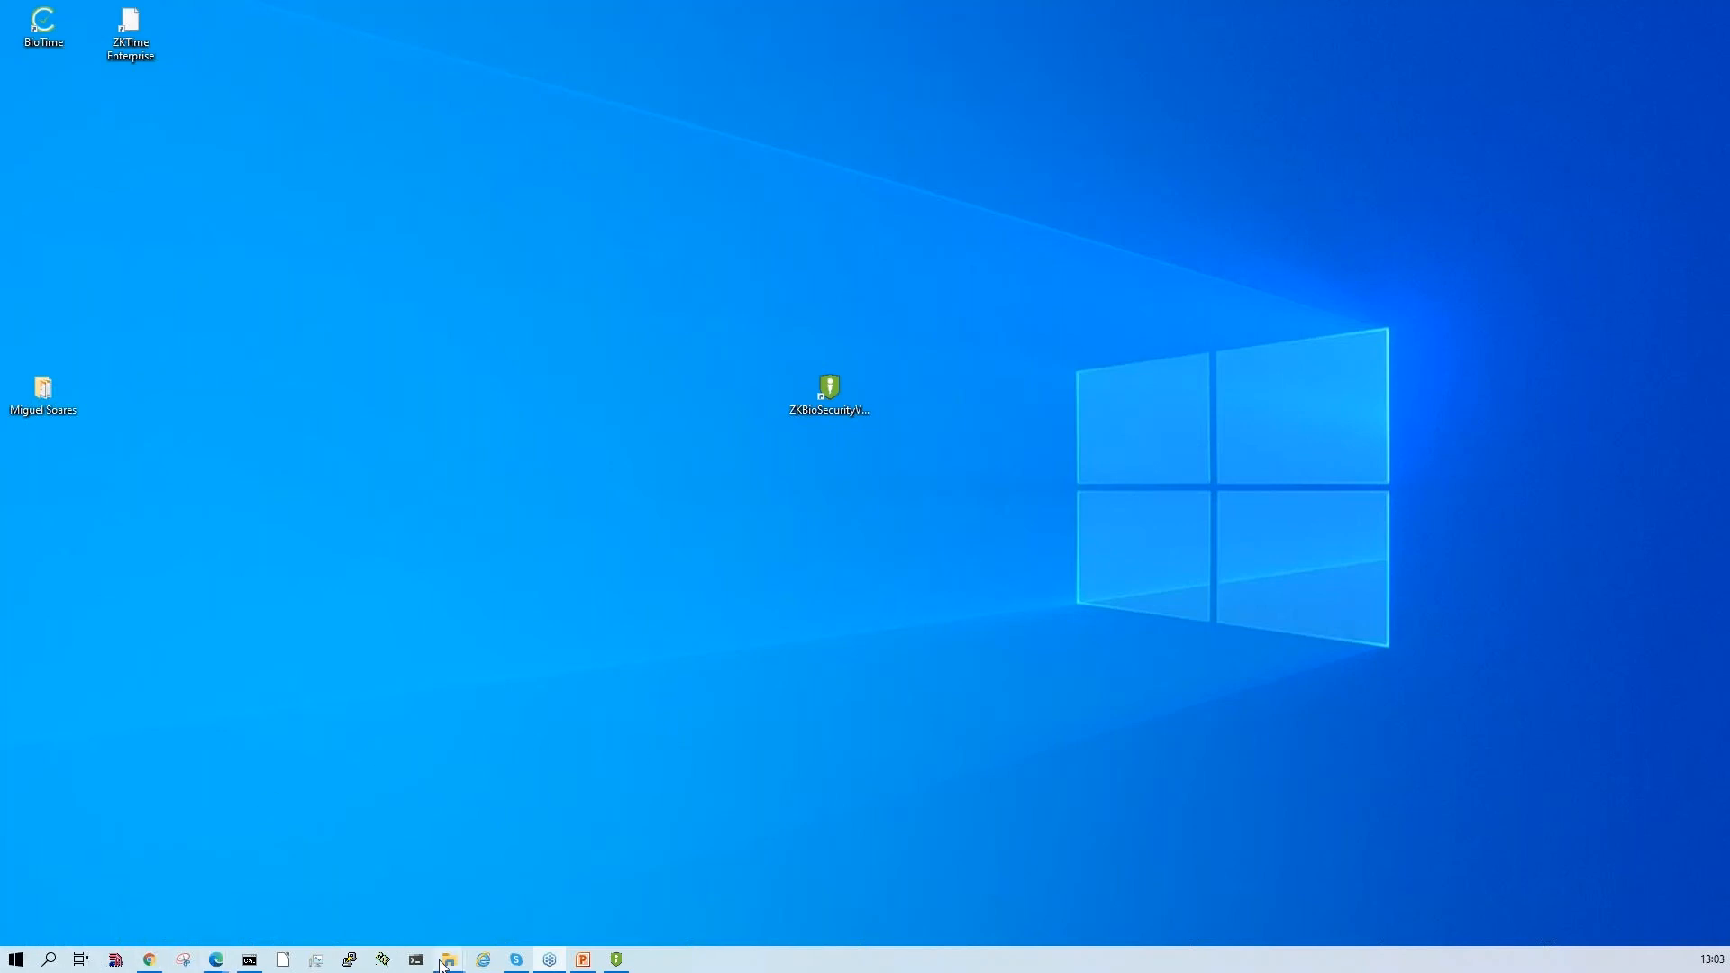
# - Switch to File Explorer in a maximized window and open the BioSecurity installation folder in Archivos de programa on drive C:
pyautogui.moveTo(447, 958)
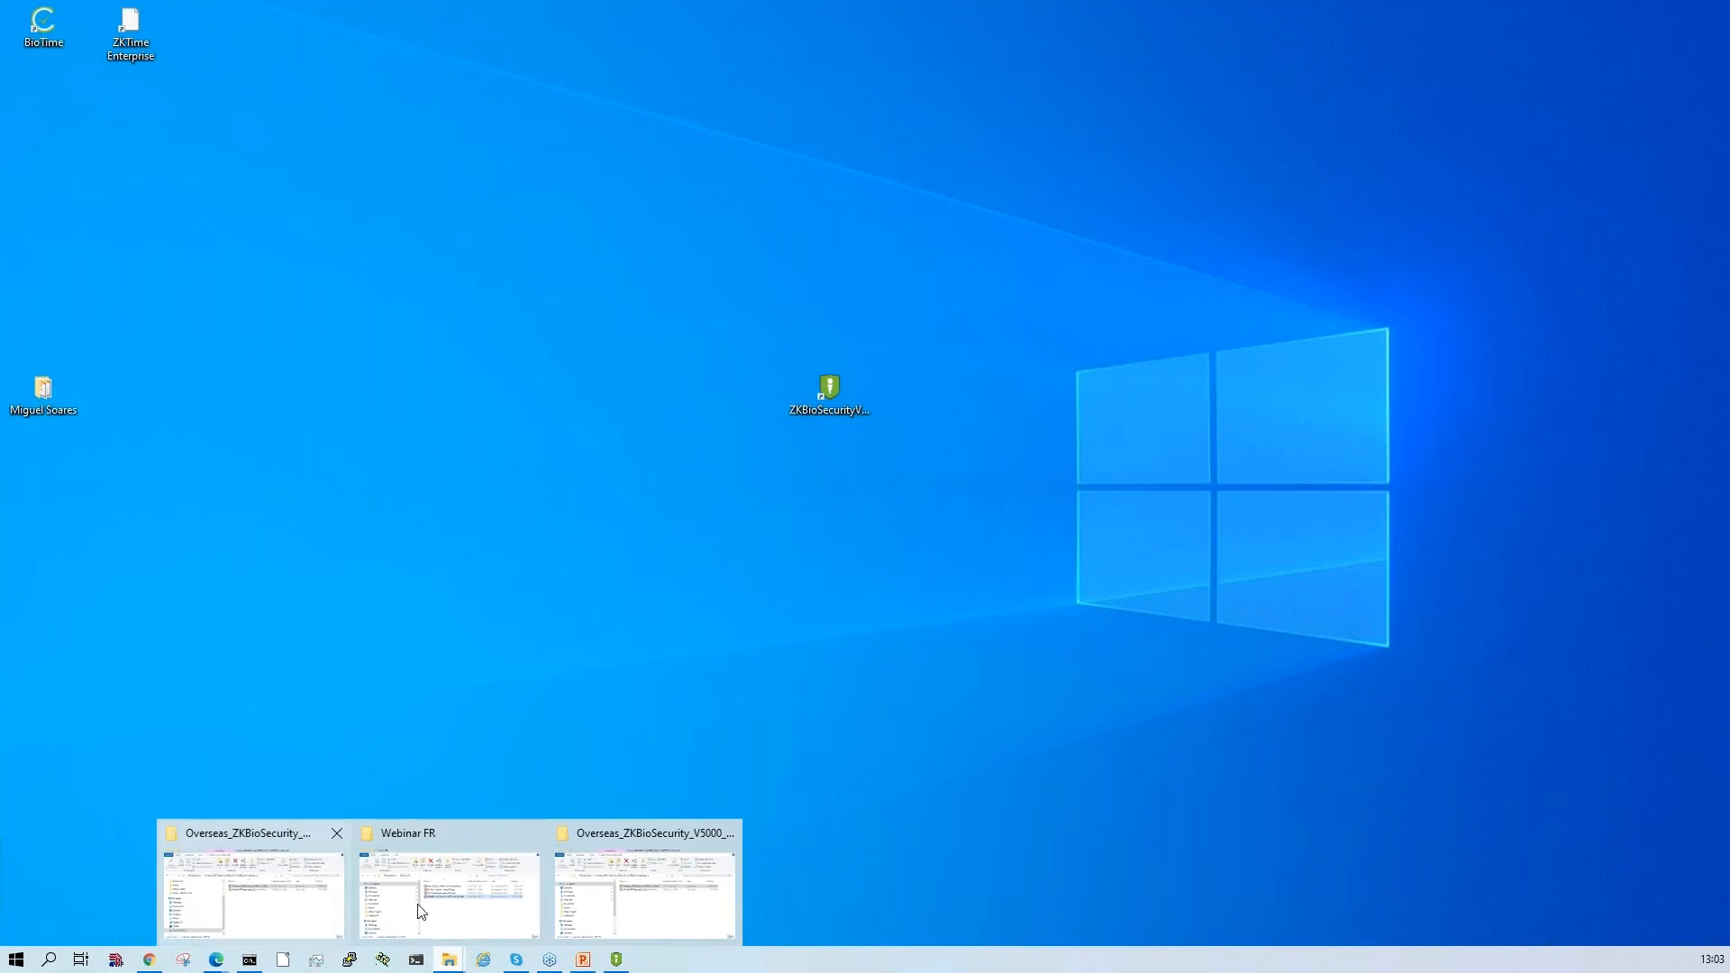
pyautogui.moveTo(420, 905)
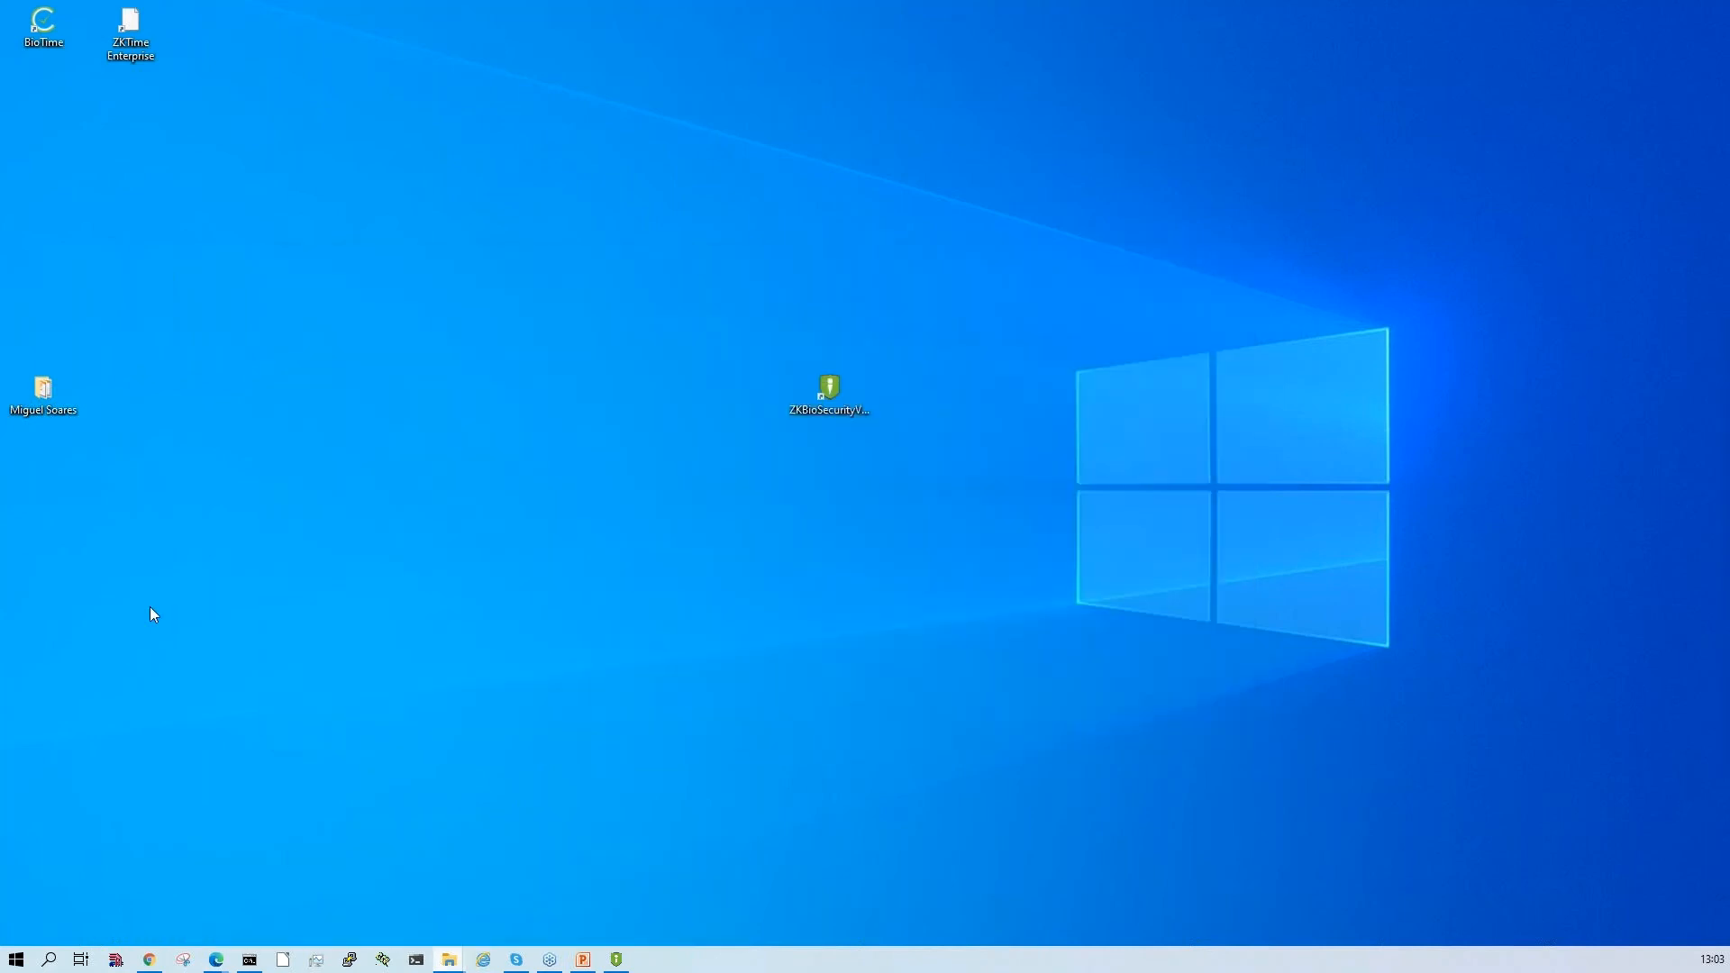
pyautogui.moveTo(1729, 297); pyautogui.dragTo(1204, 310)
pyautogui.doubleClick(1203, 309)
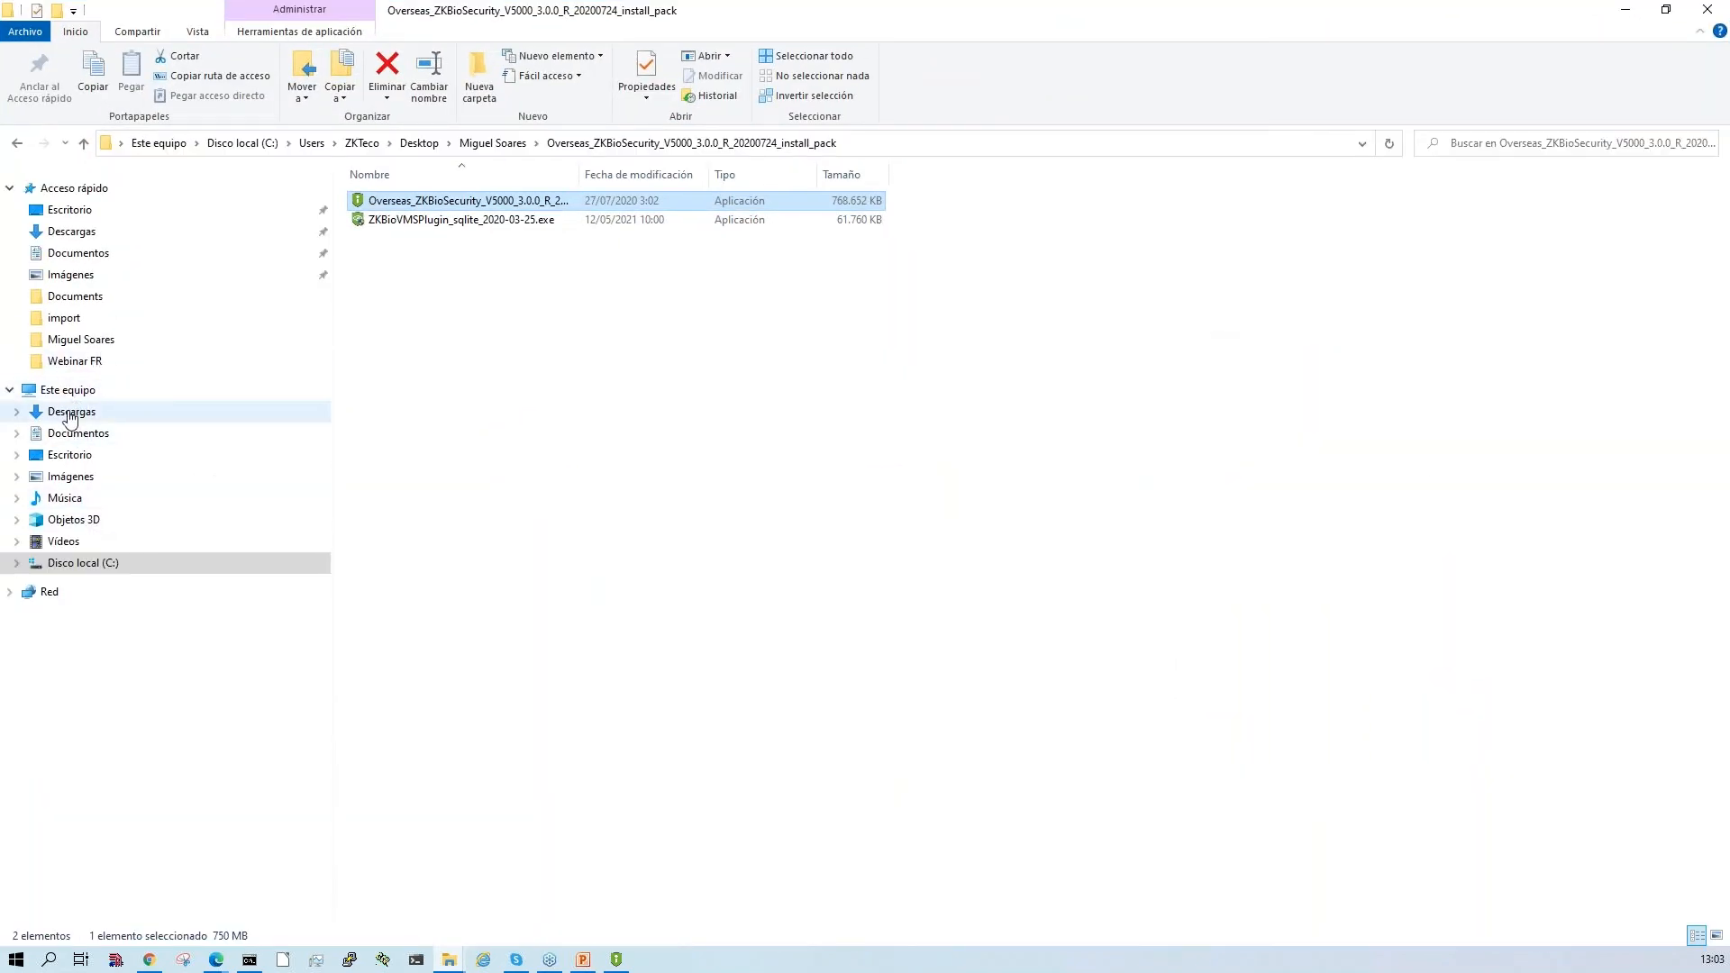
pyautogui.click(79, 391)
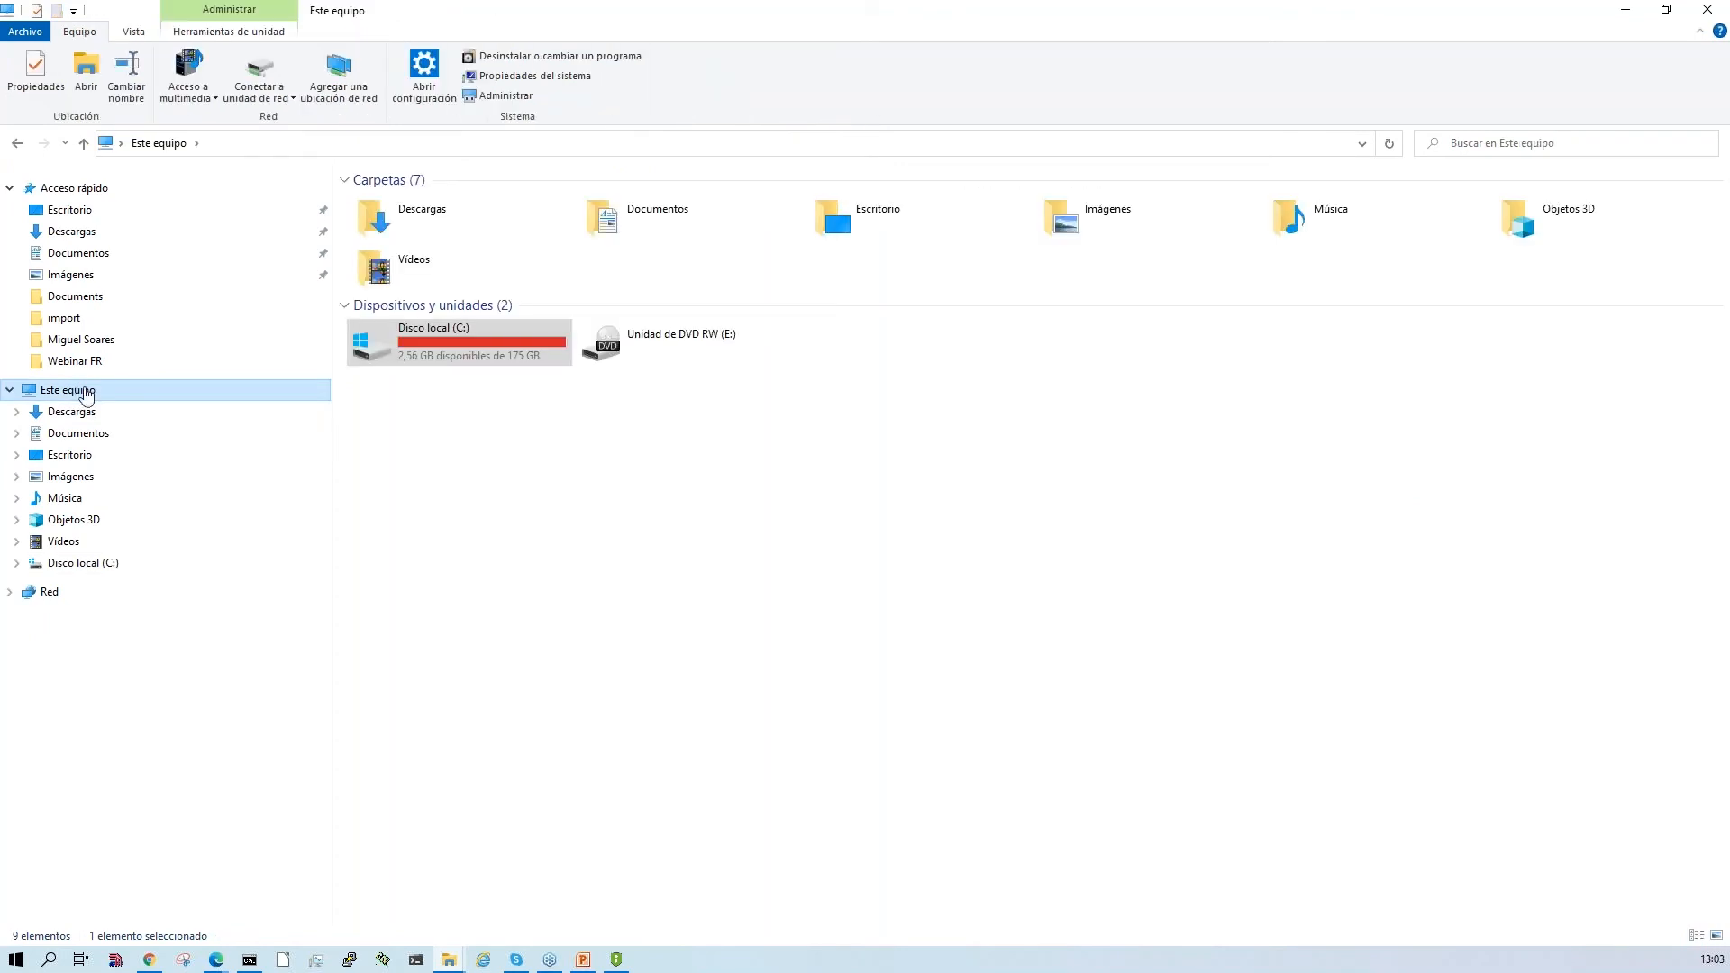
pyautogui.doubleClick(406, 358)
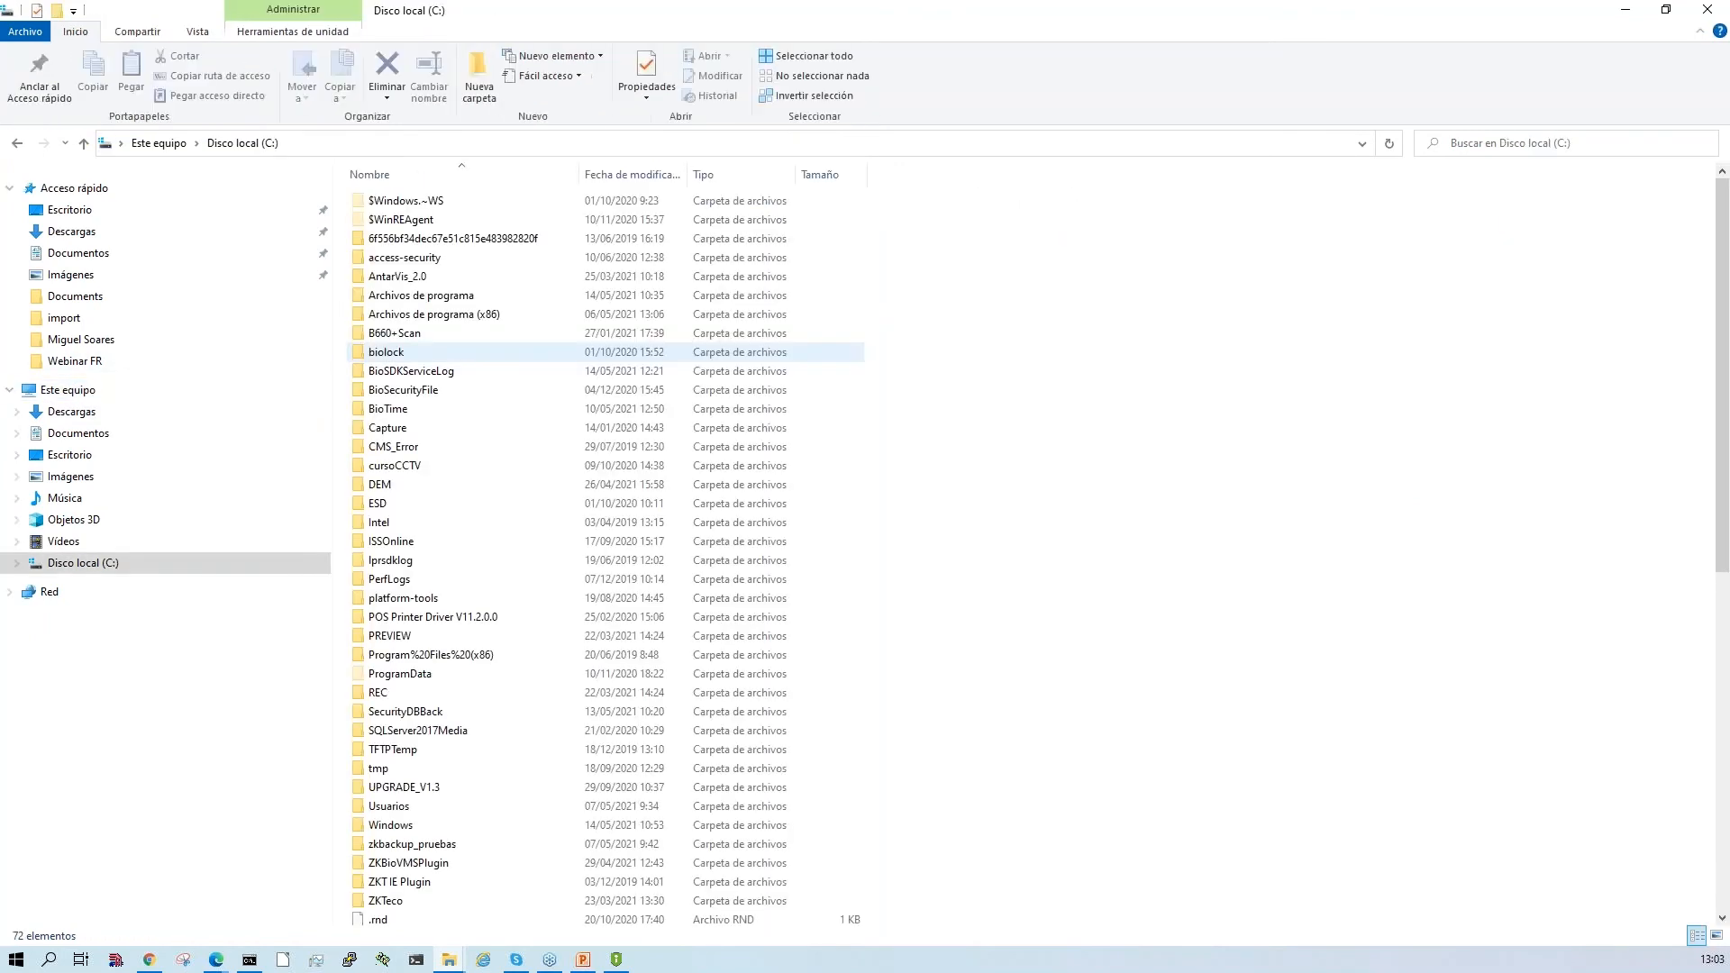
pyautogui.click(448, 300)
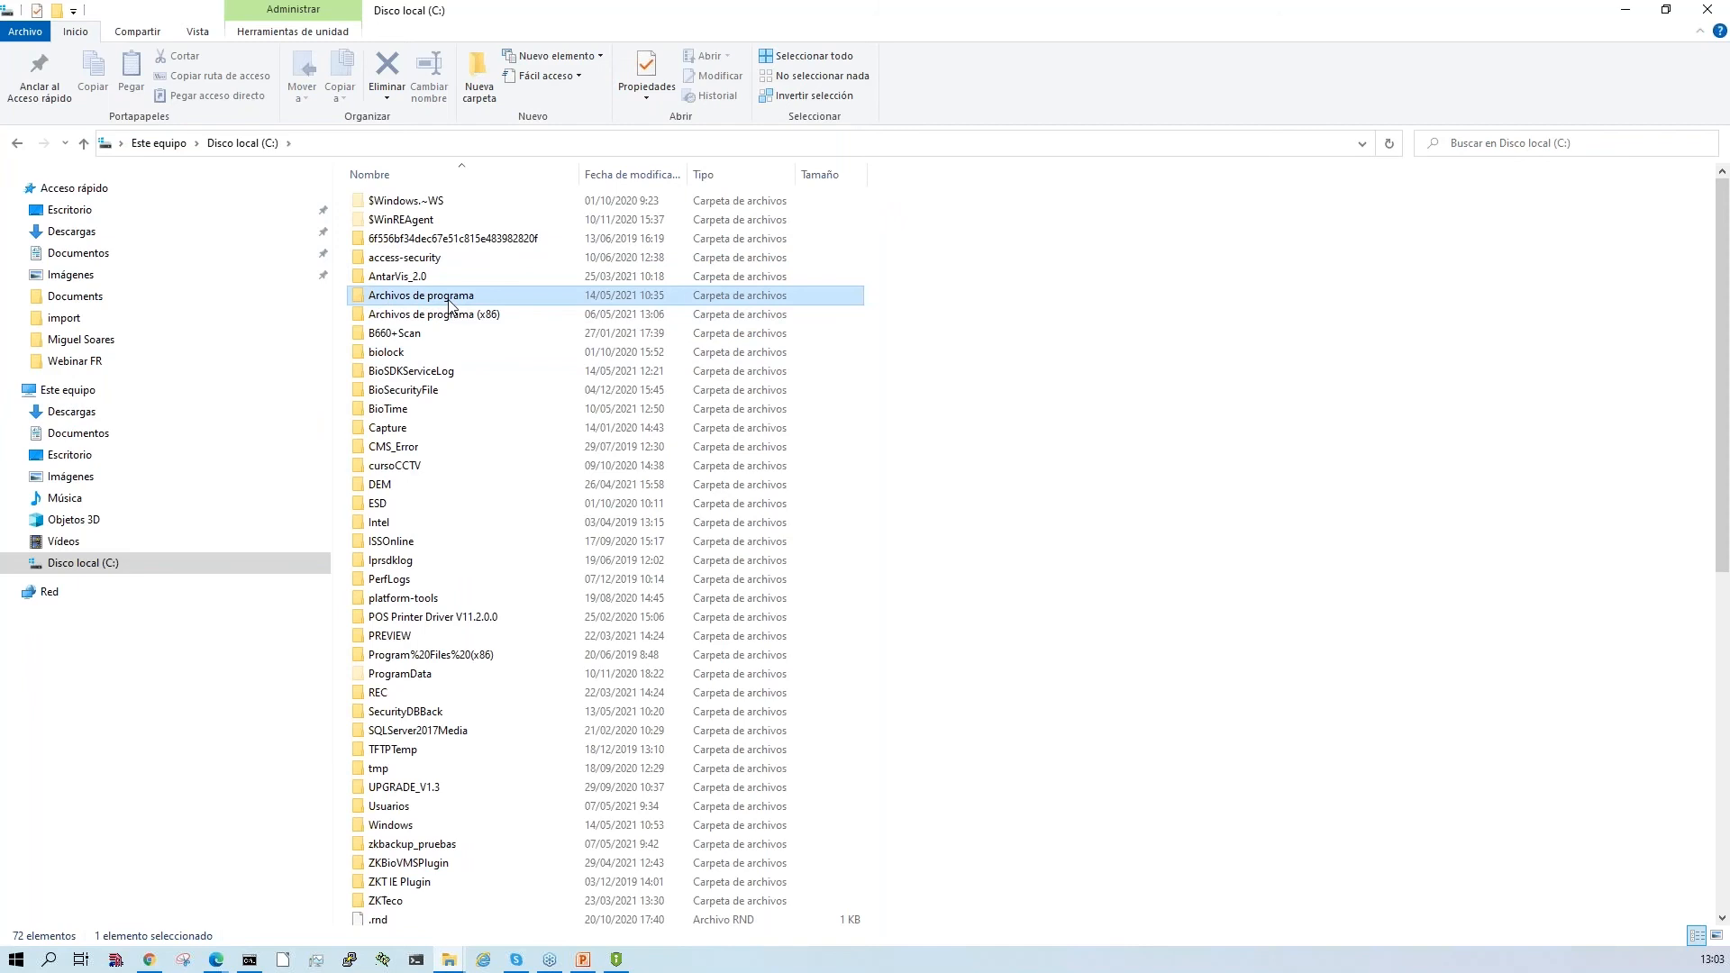
pyautogui.doubleClick(449, 303)
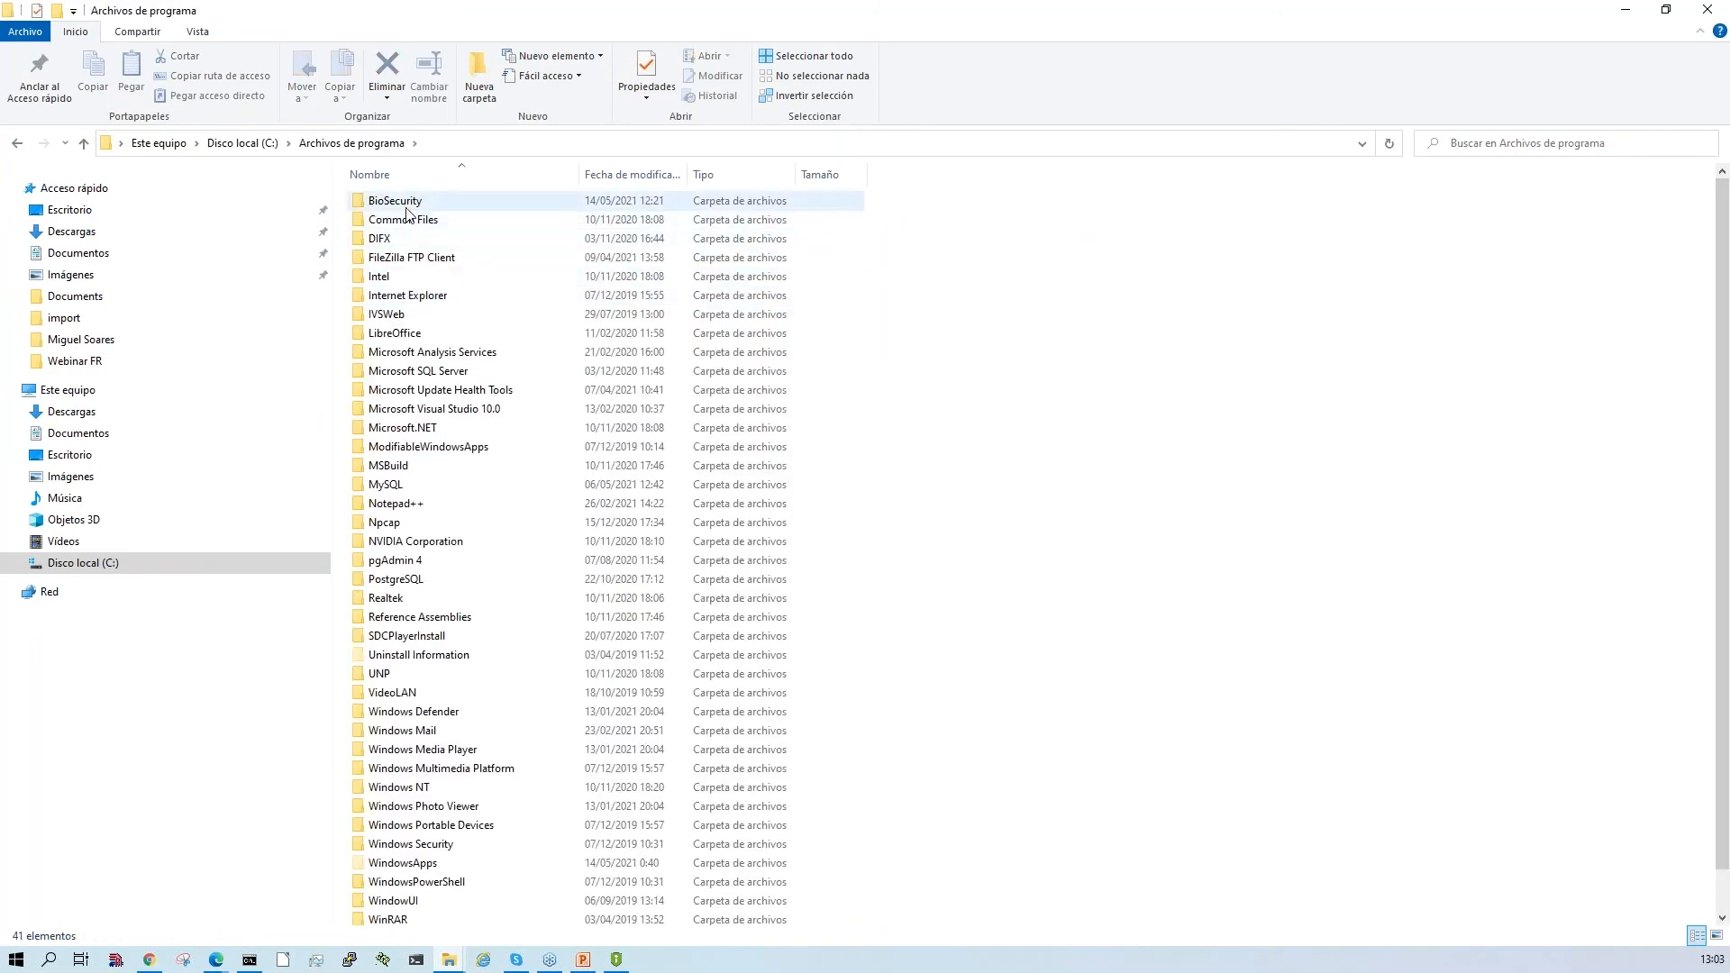
pyautogui.doubleClick(405, 204)
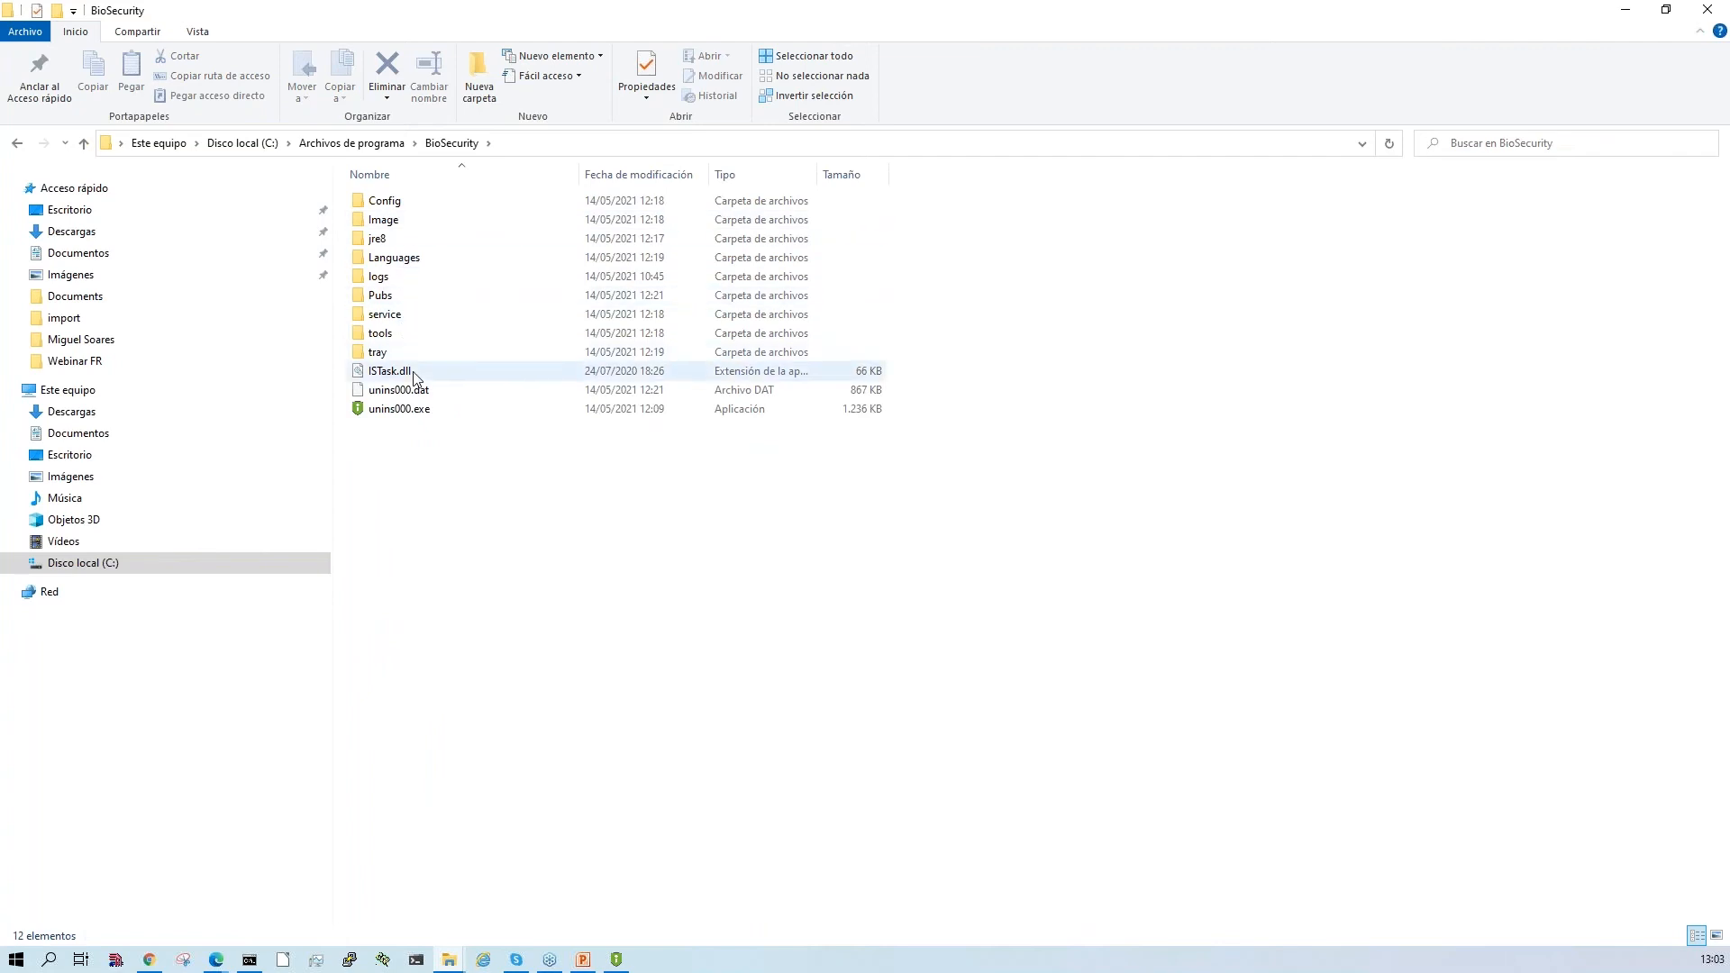
# - Examine the log files in the service\zkbiosecurity\logs folder of the BioSecurity installation, and close the folder window
pyautogui.click(422, 324)
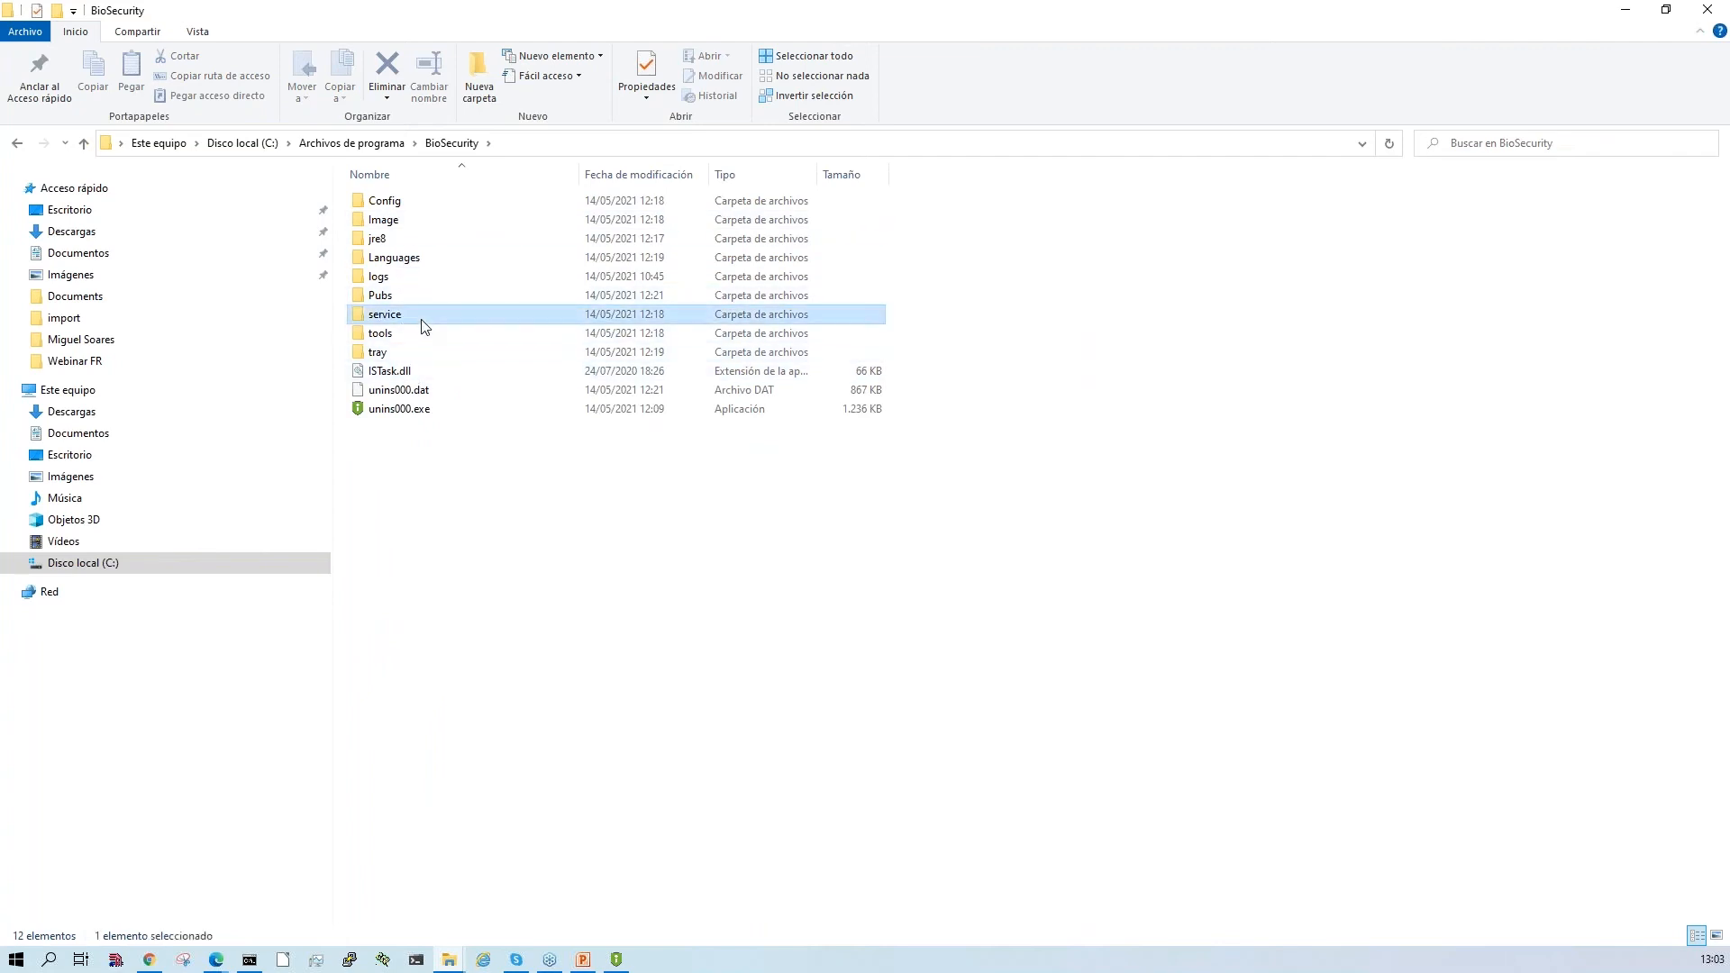
pyautogui.doubleClick(422, 323)
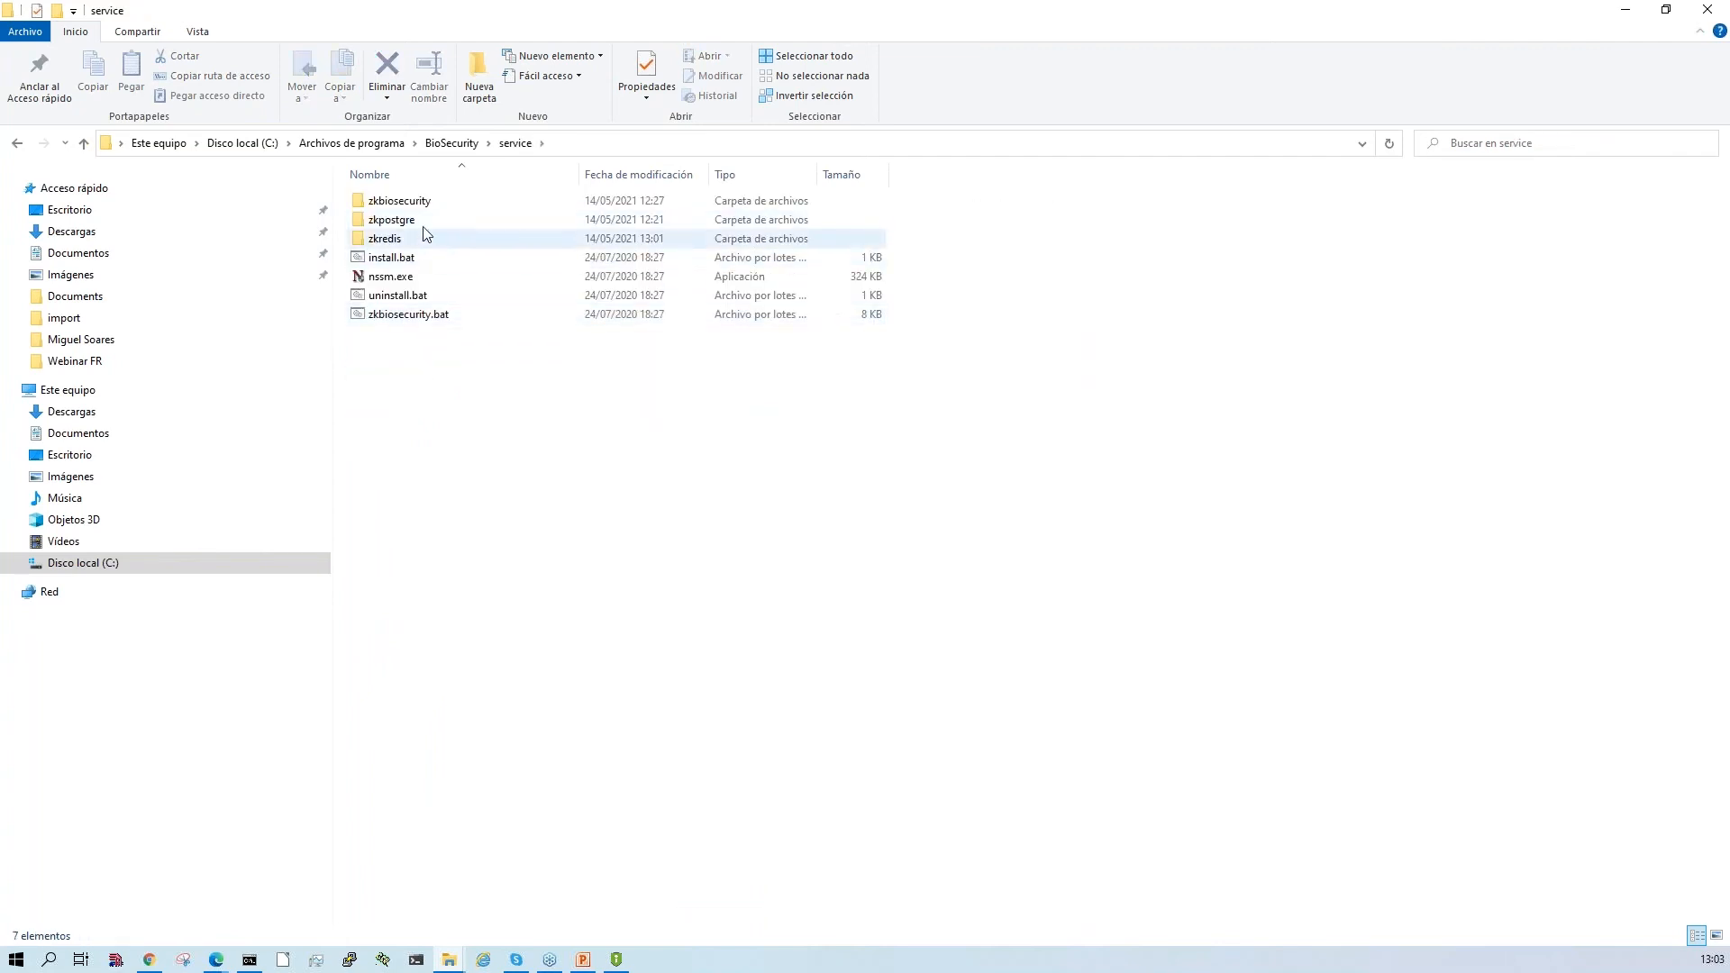
pyautogui.doubleClick(404, 205)
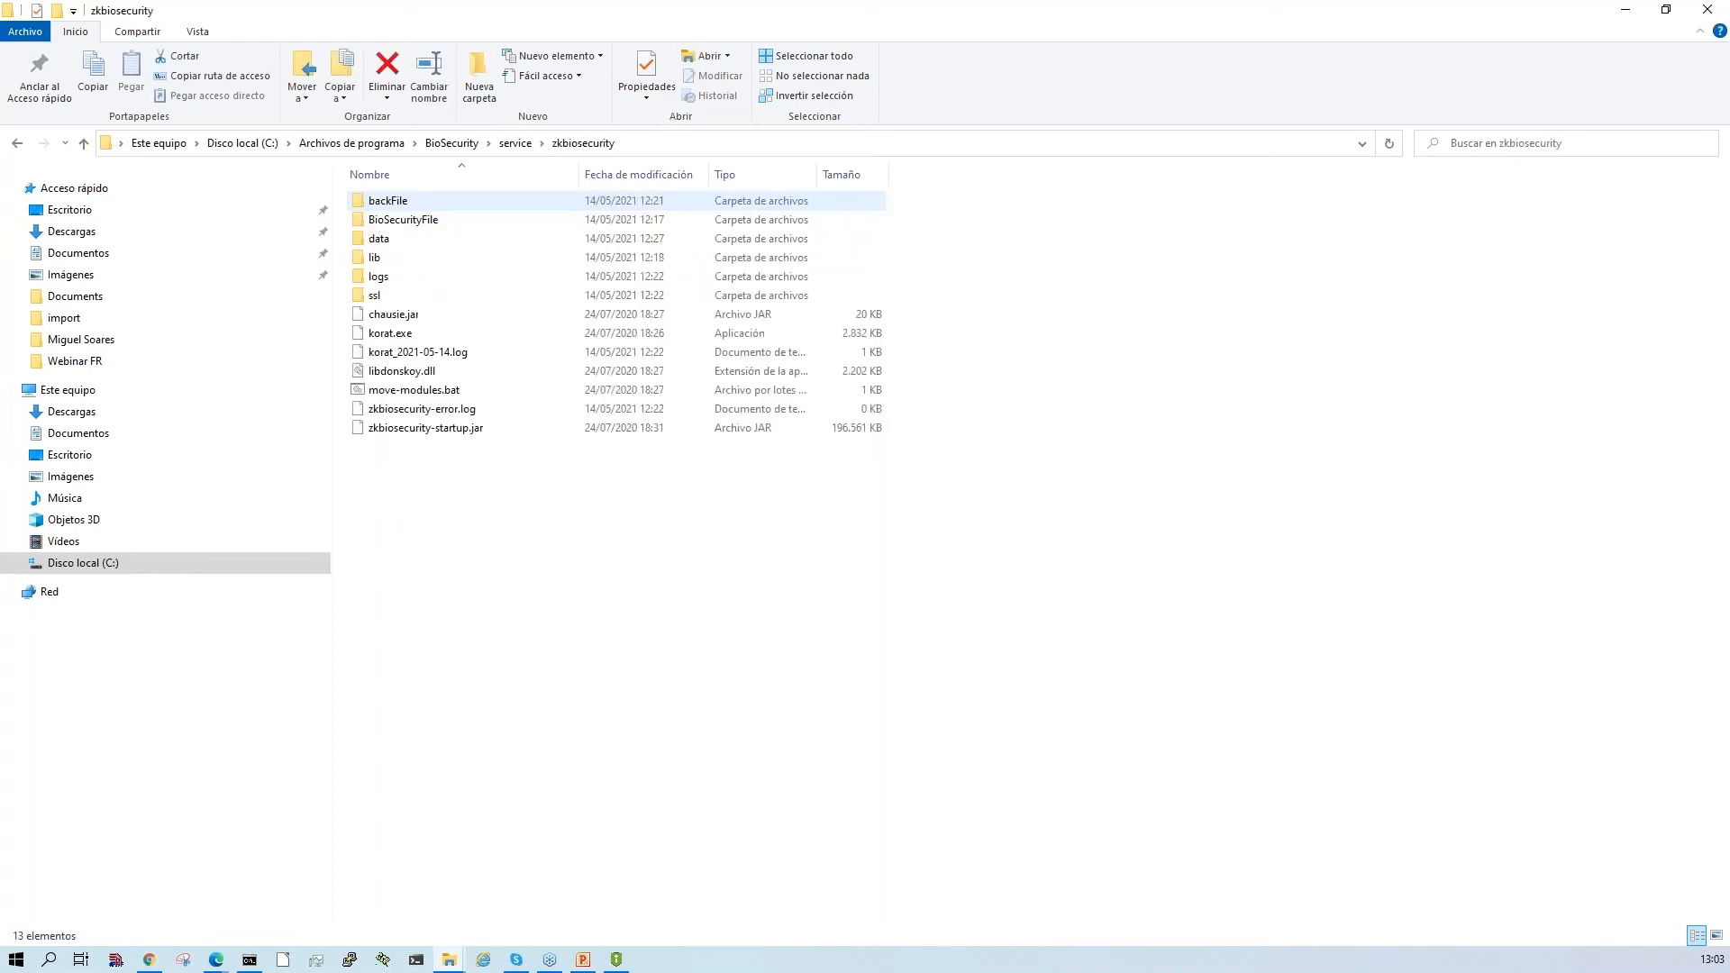
pyautogui.click(386, 283)
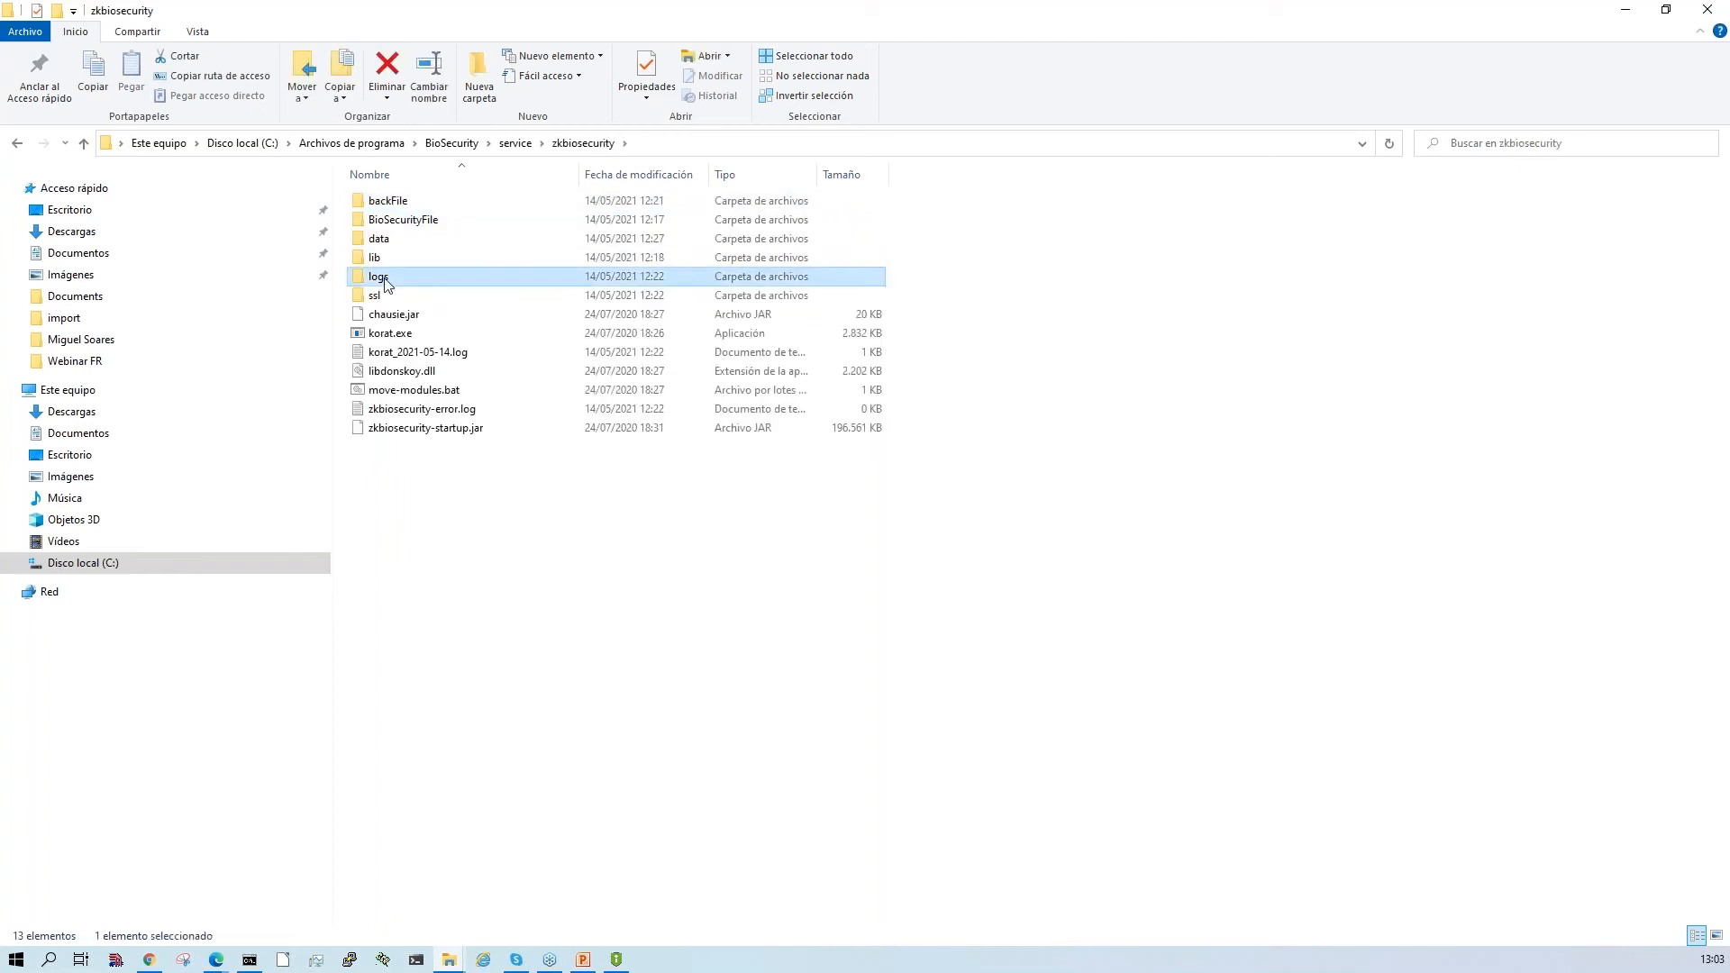
pyautogui.doubleClick(386, 283)
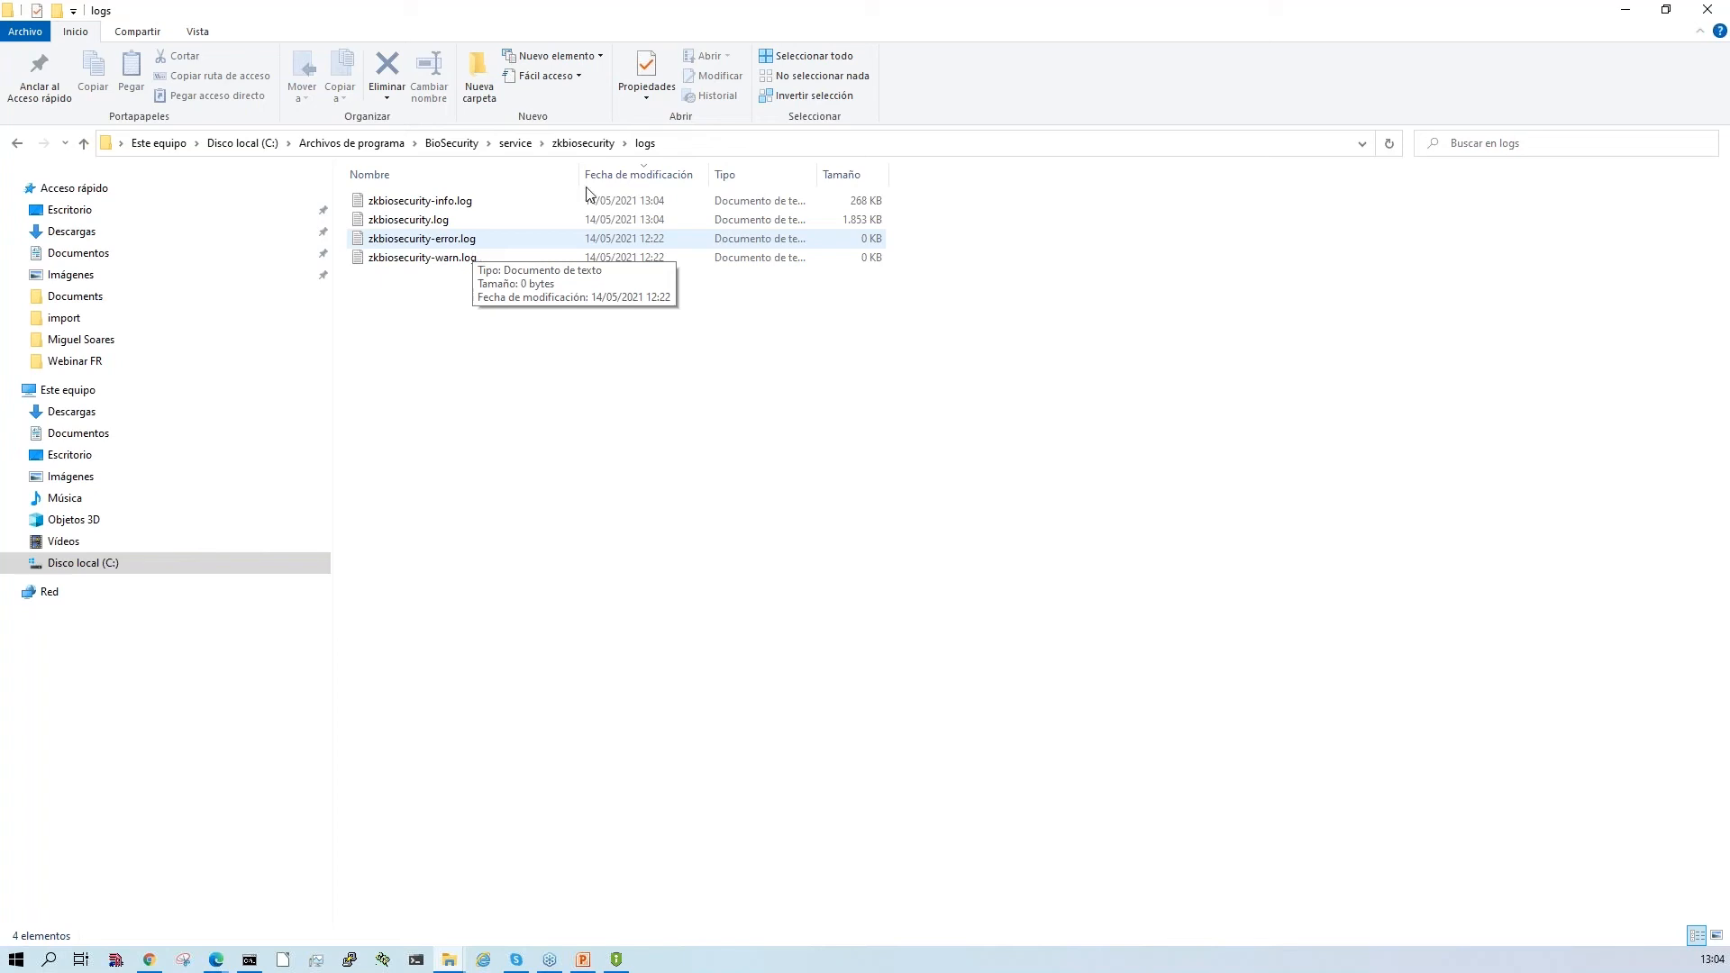
pyautogui.click(1701, 19)
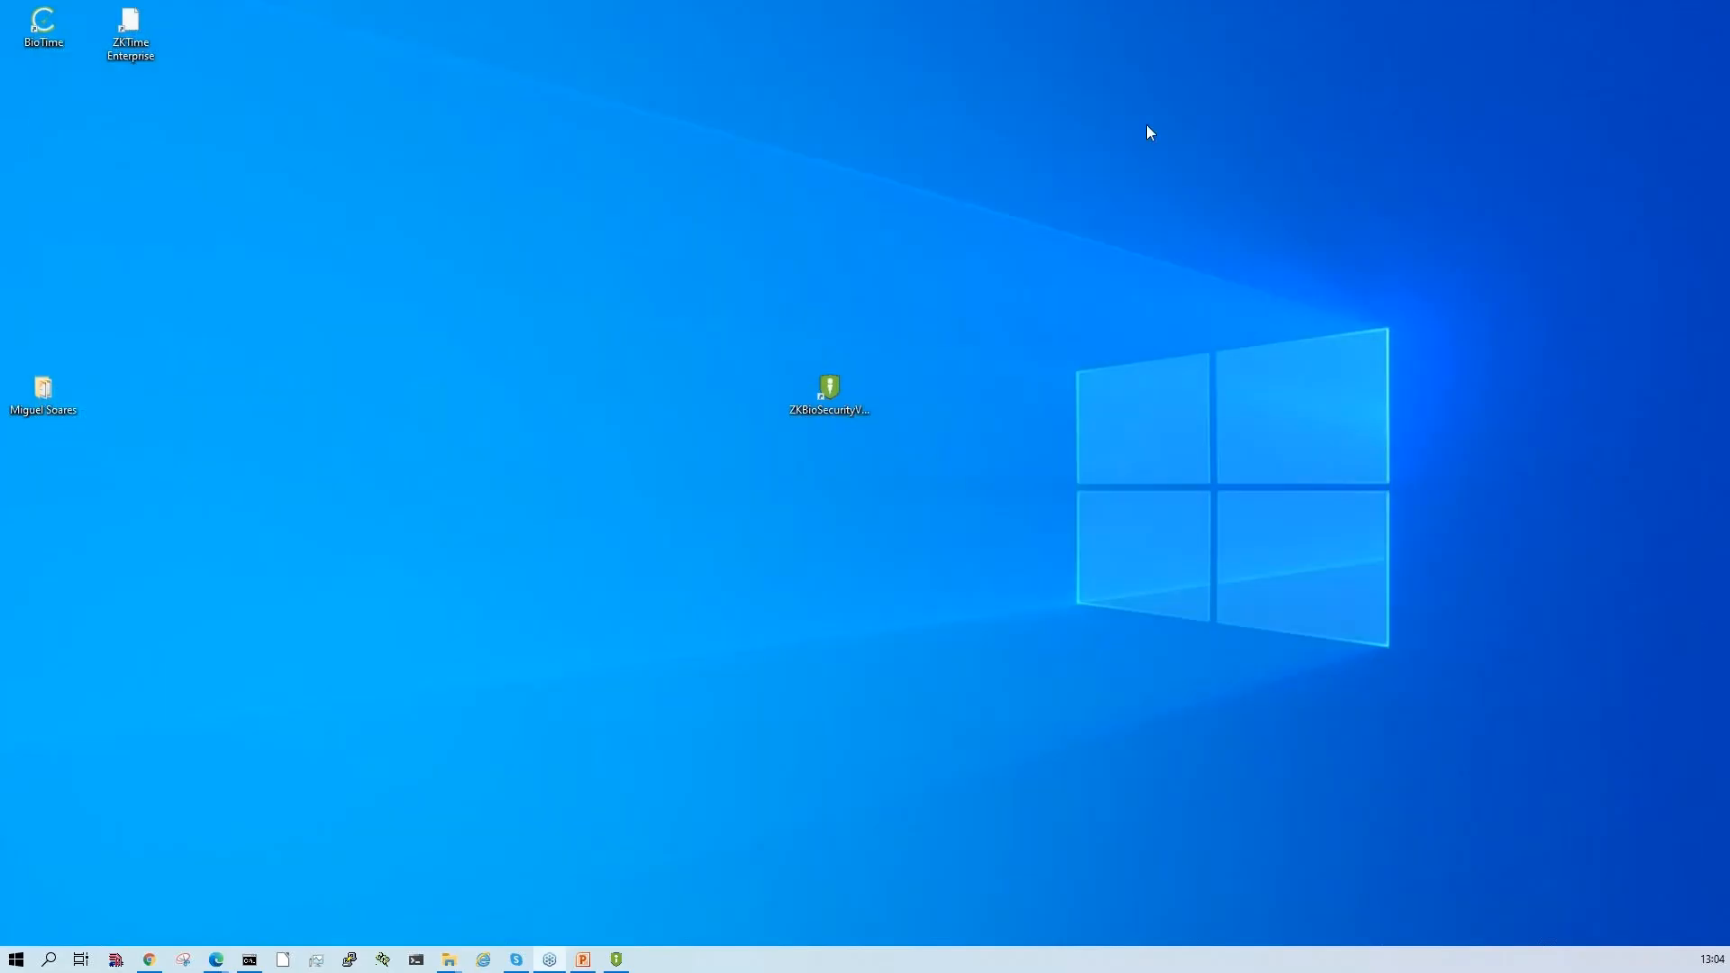
# - Finish the ZKBioSecurityV5000 setup wizard with the option to restart the computer later
pyautogui.click(609, 962)
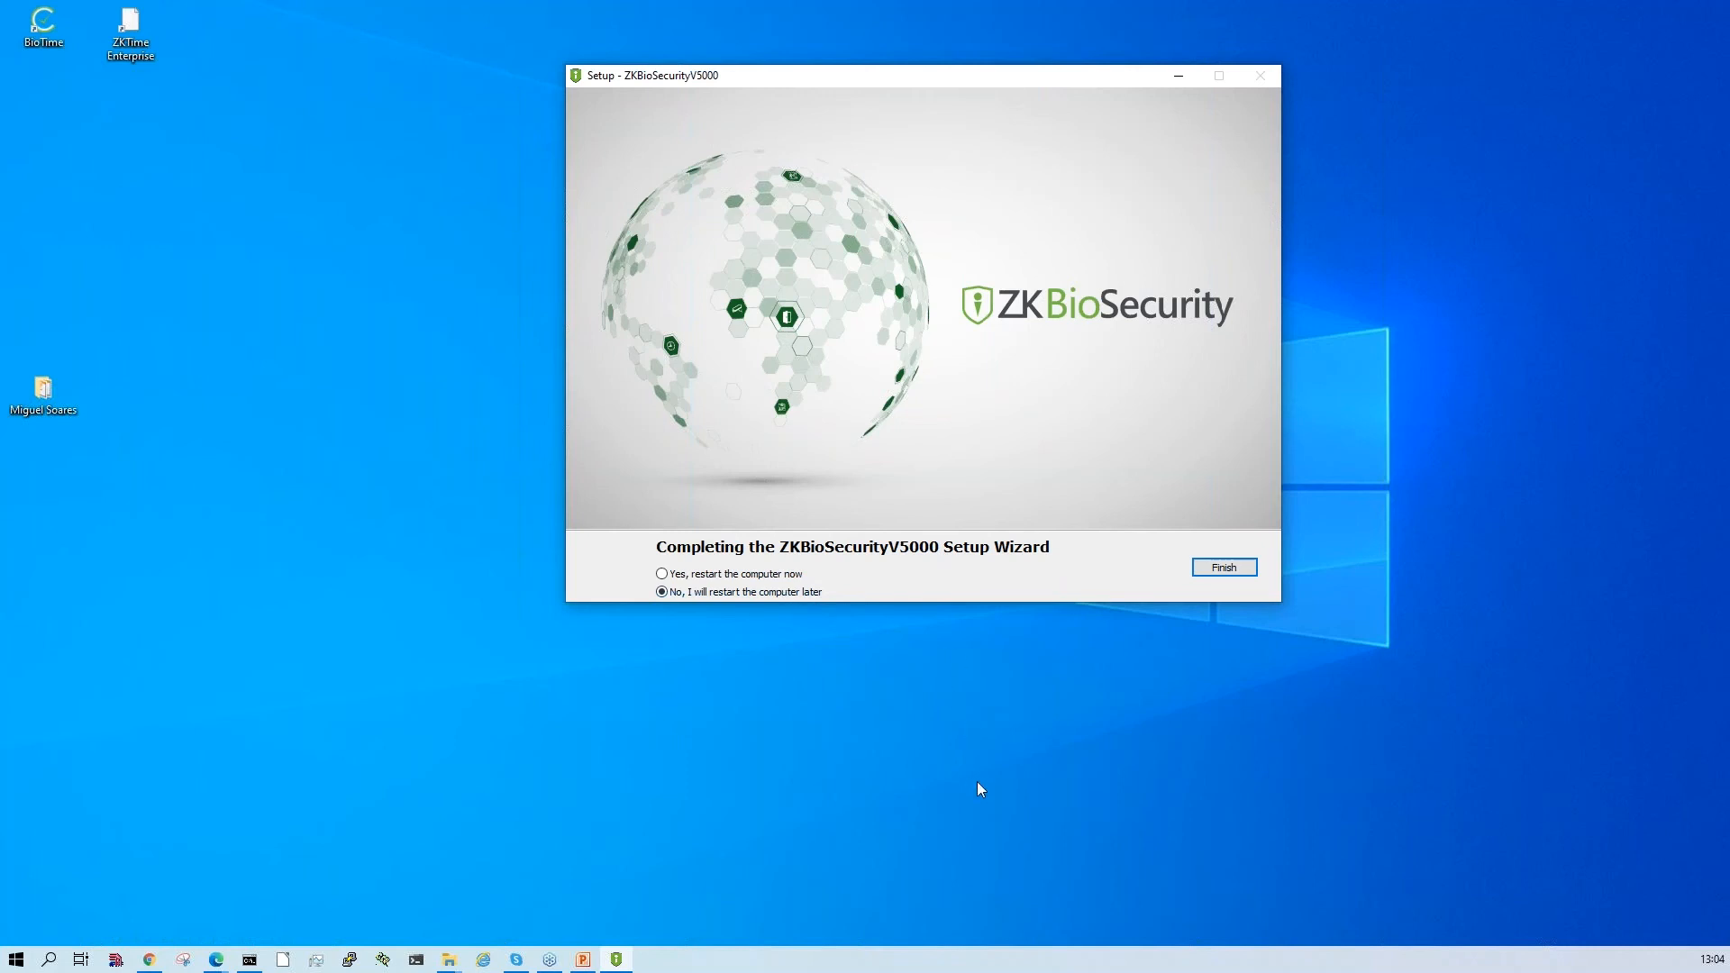
pyautogui.click(1223, 567)
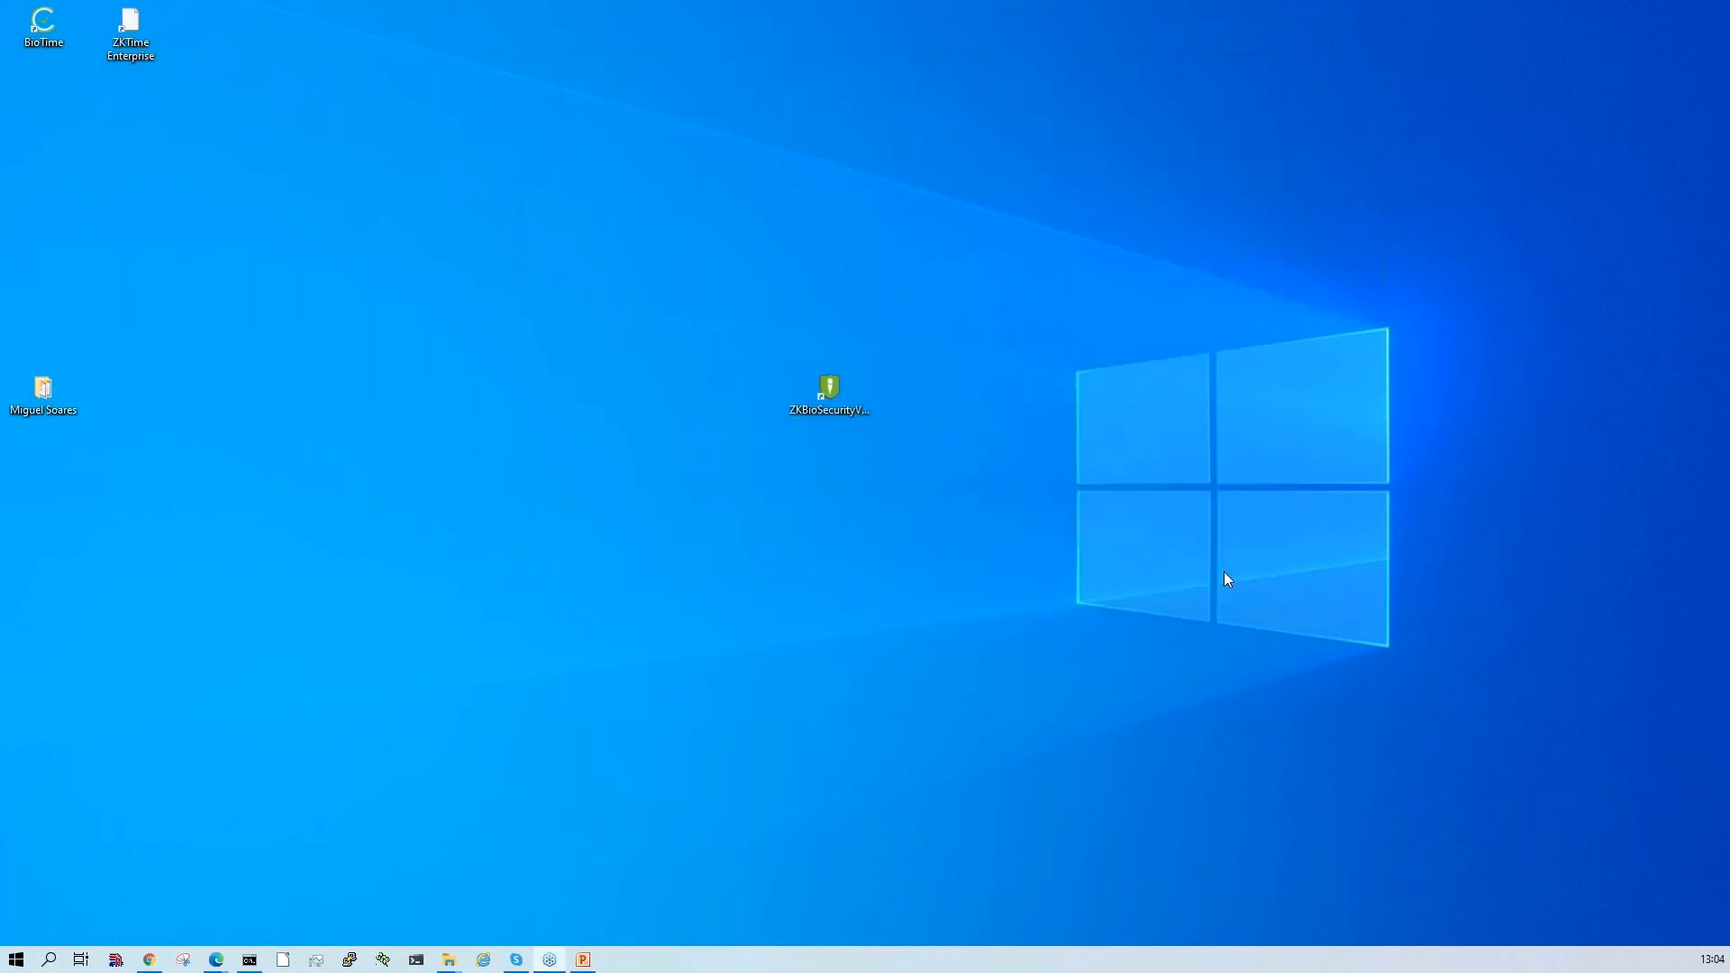
# - Open ZKBioSecurity from its desktop shortcut and keep a single login page, closing the duplicate login page and the ZKTeco Europe website
pyautogui.doubleClick(829, 392)
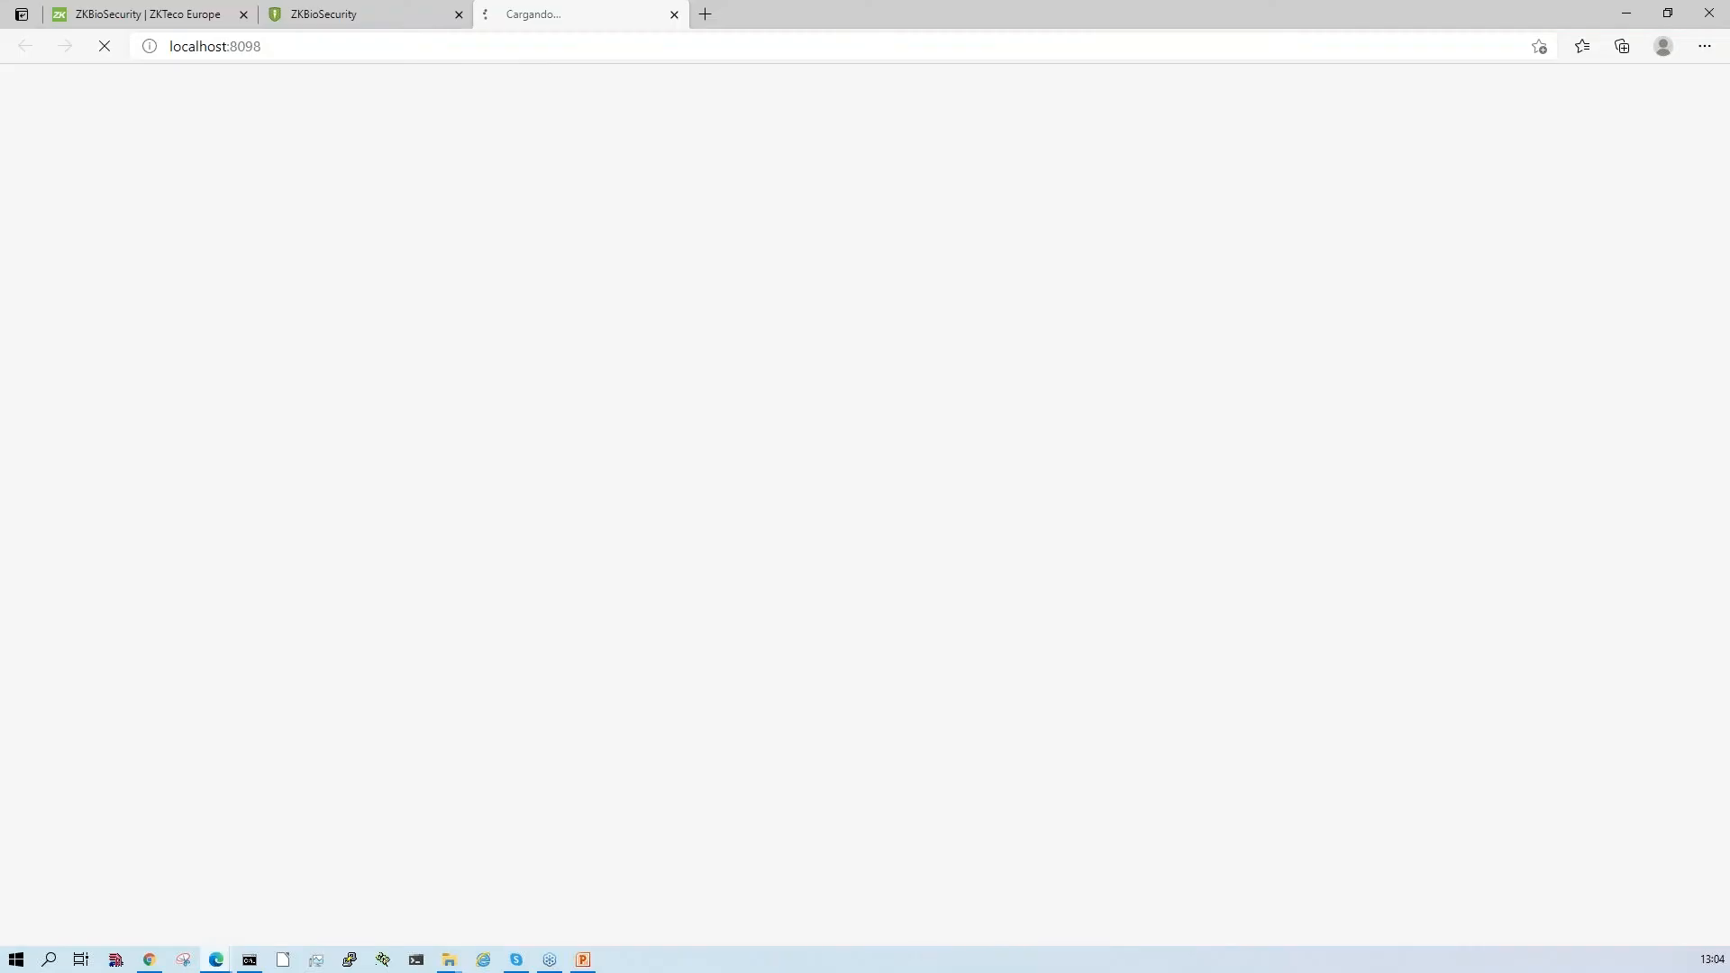
pyautogui.click(674, 15)
pyautogui.click(162, 16)
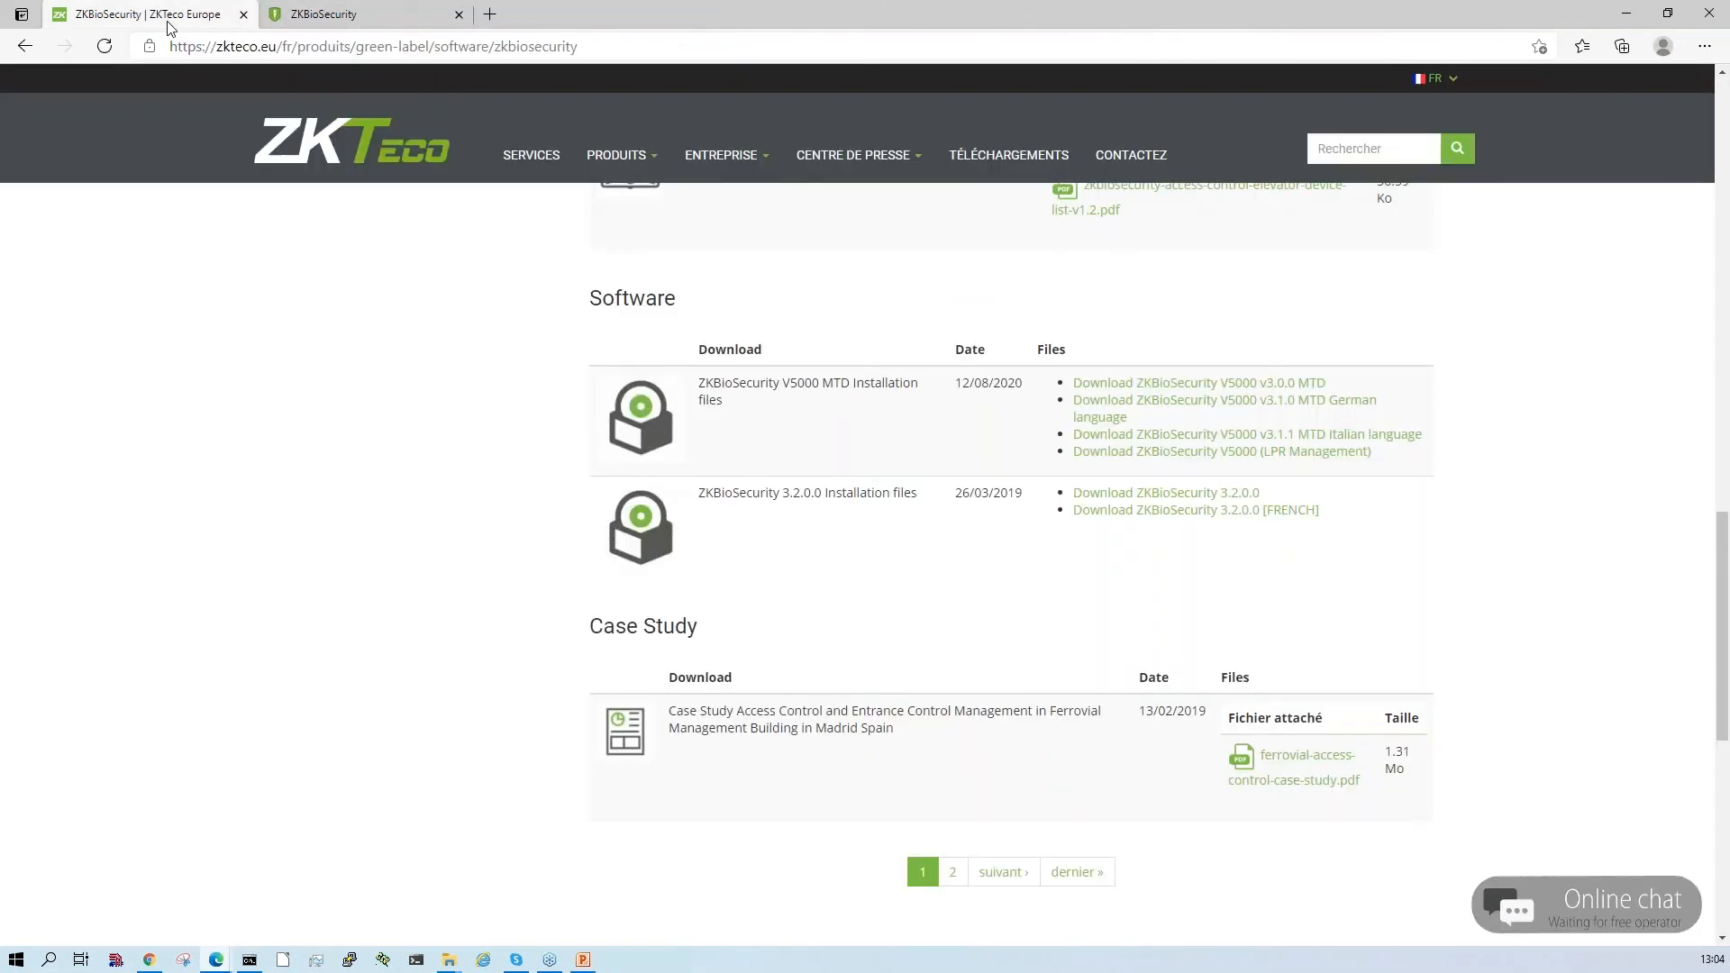
pyautogui.click(244, 14)
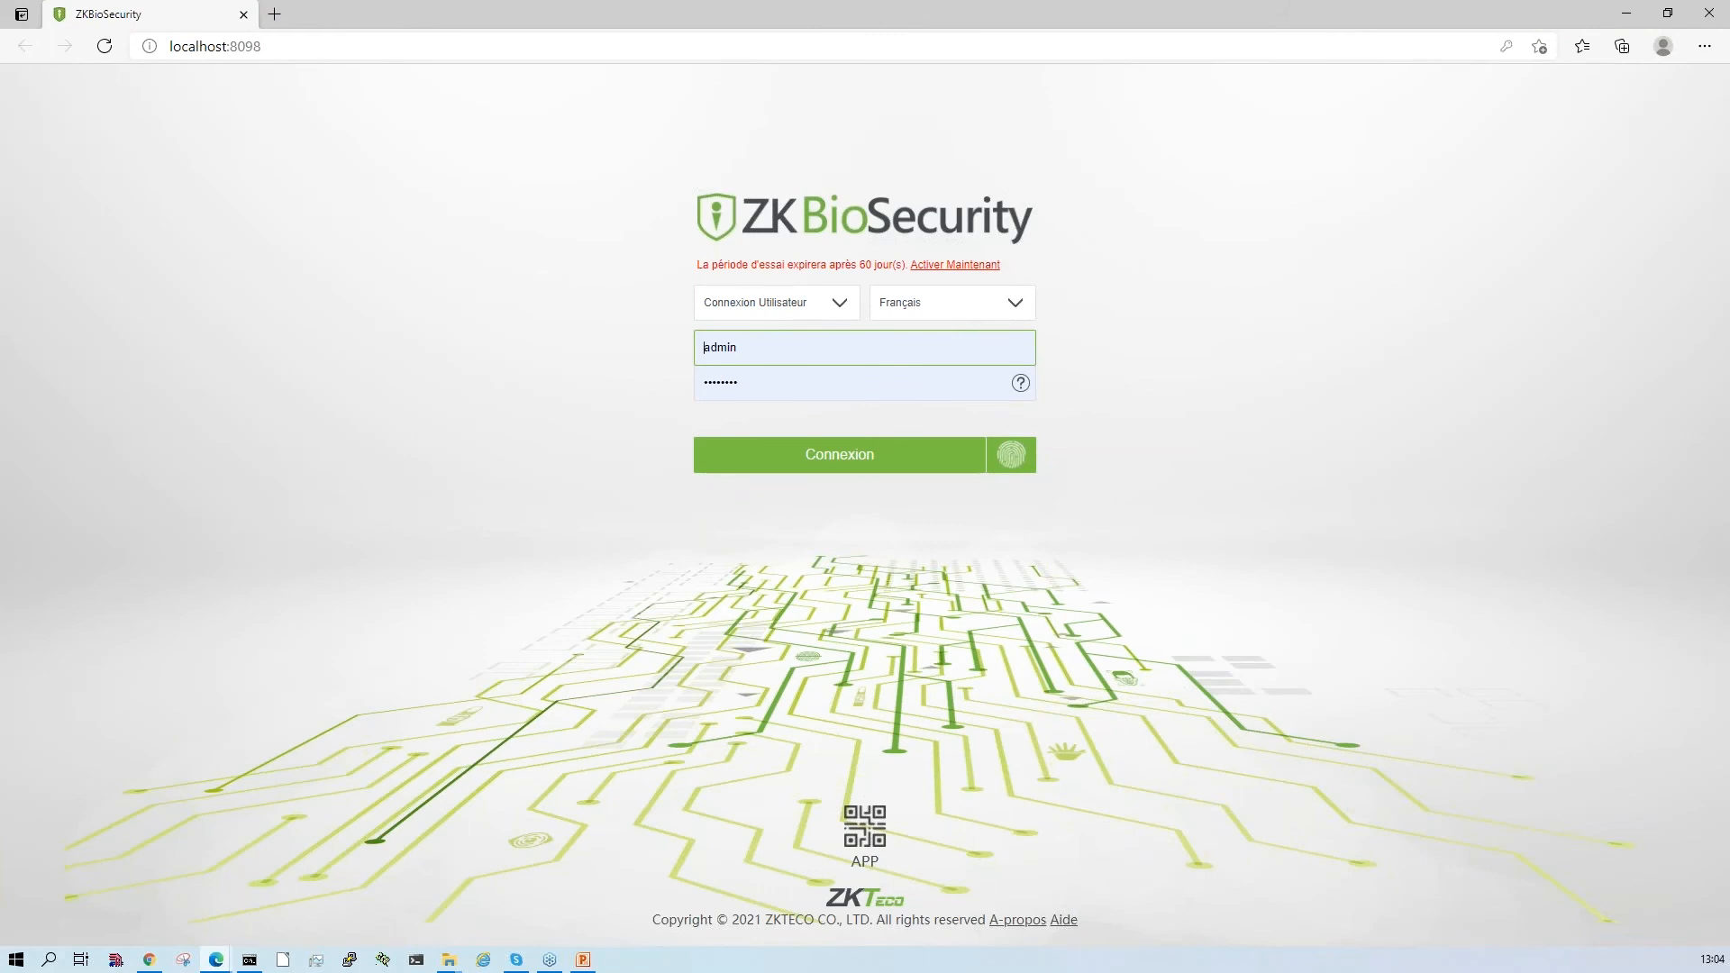
# - Clear the prefilled user name and password from the ZKBioSecurity login form
pyautogui.click(781, 351)
pyautogui.press('BackSpace')
pyautogui.press('BackSpace')
pyautogui.press('BackSpace')
pyautogui.press('BackSpace')
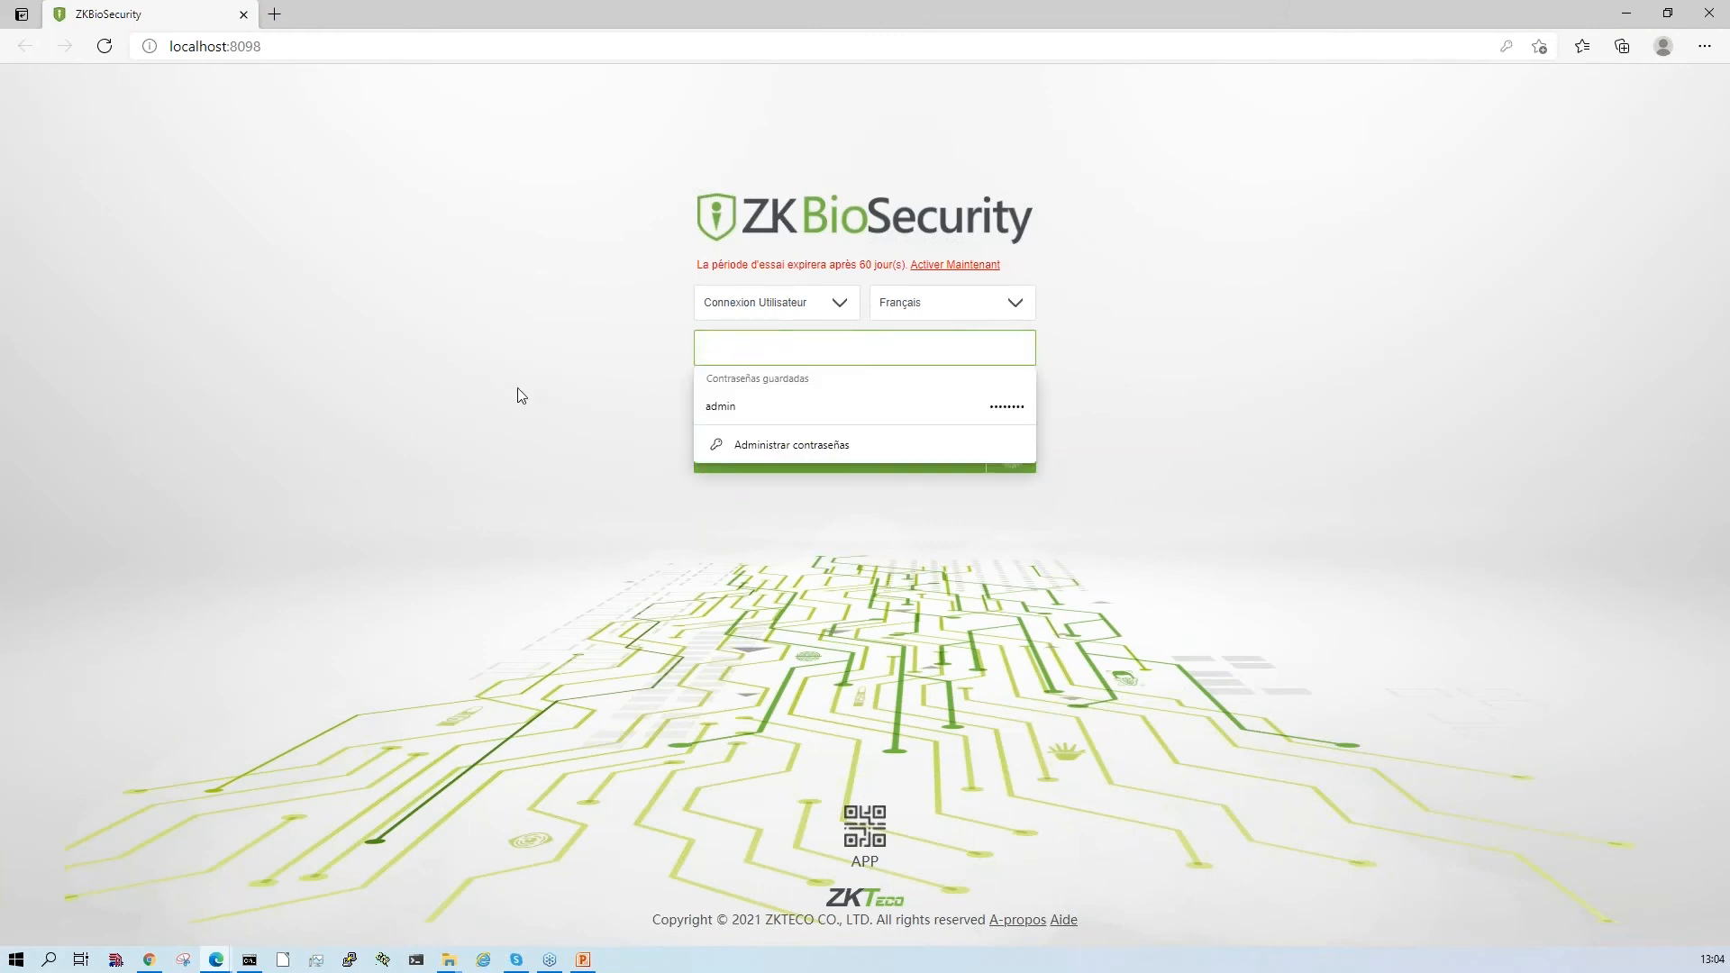
pyautogui.click(517, 388)
pyautogui.click(762, 383)
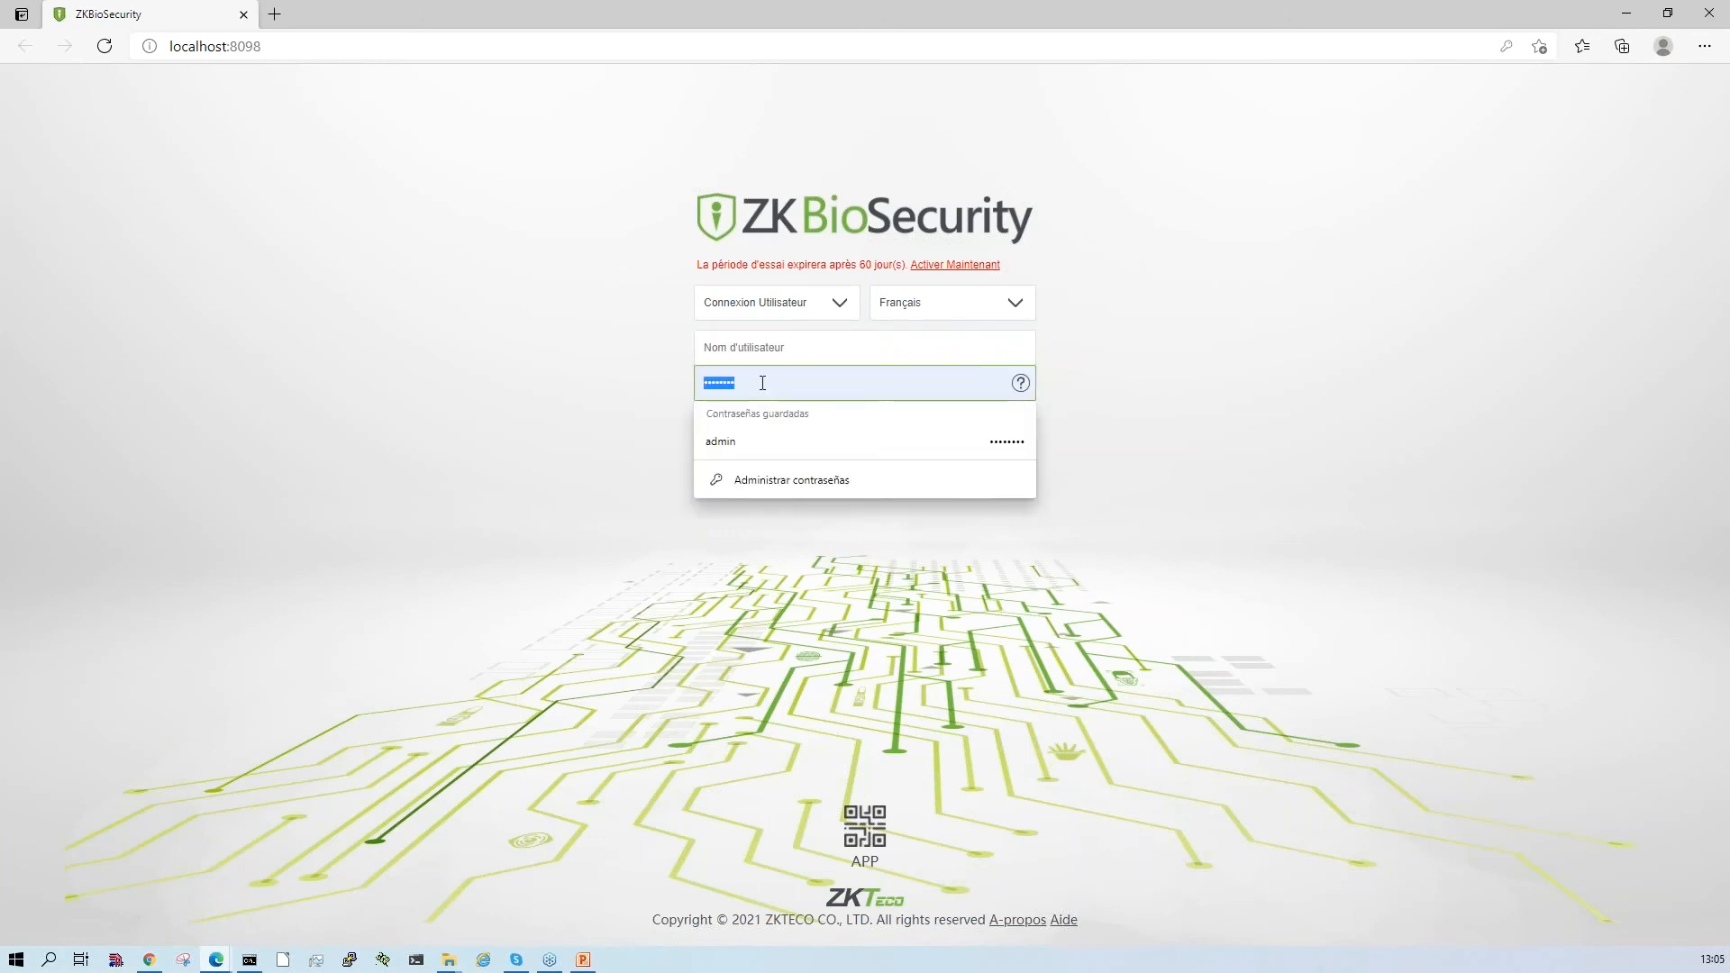
pyautogui.press('BackSpace')
# - Log in to ZKBioSecurity with the user name admin and the account's initial password
pyautogui.click(737, 354)
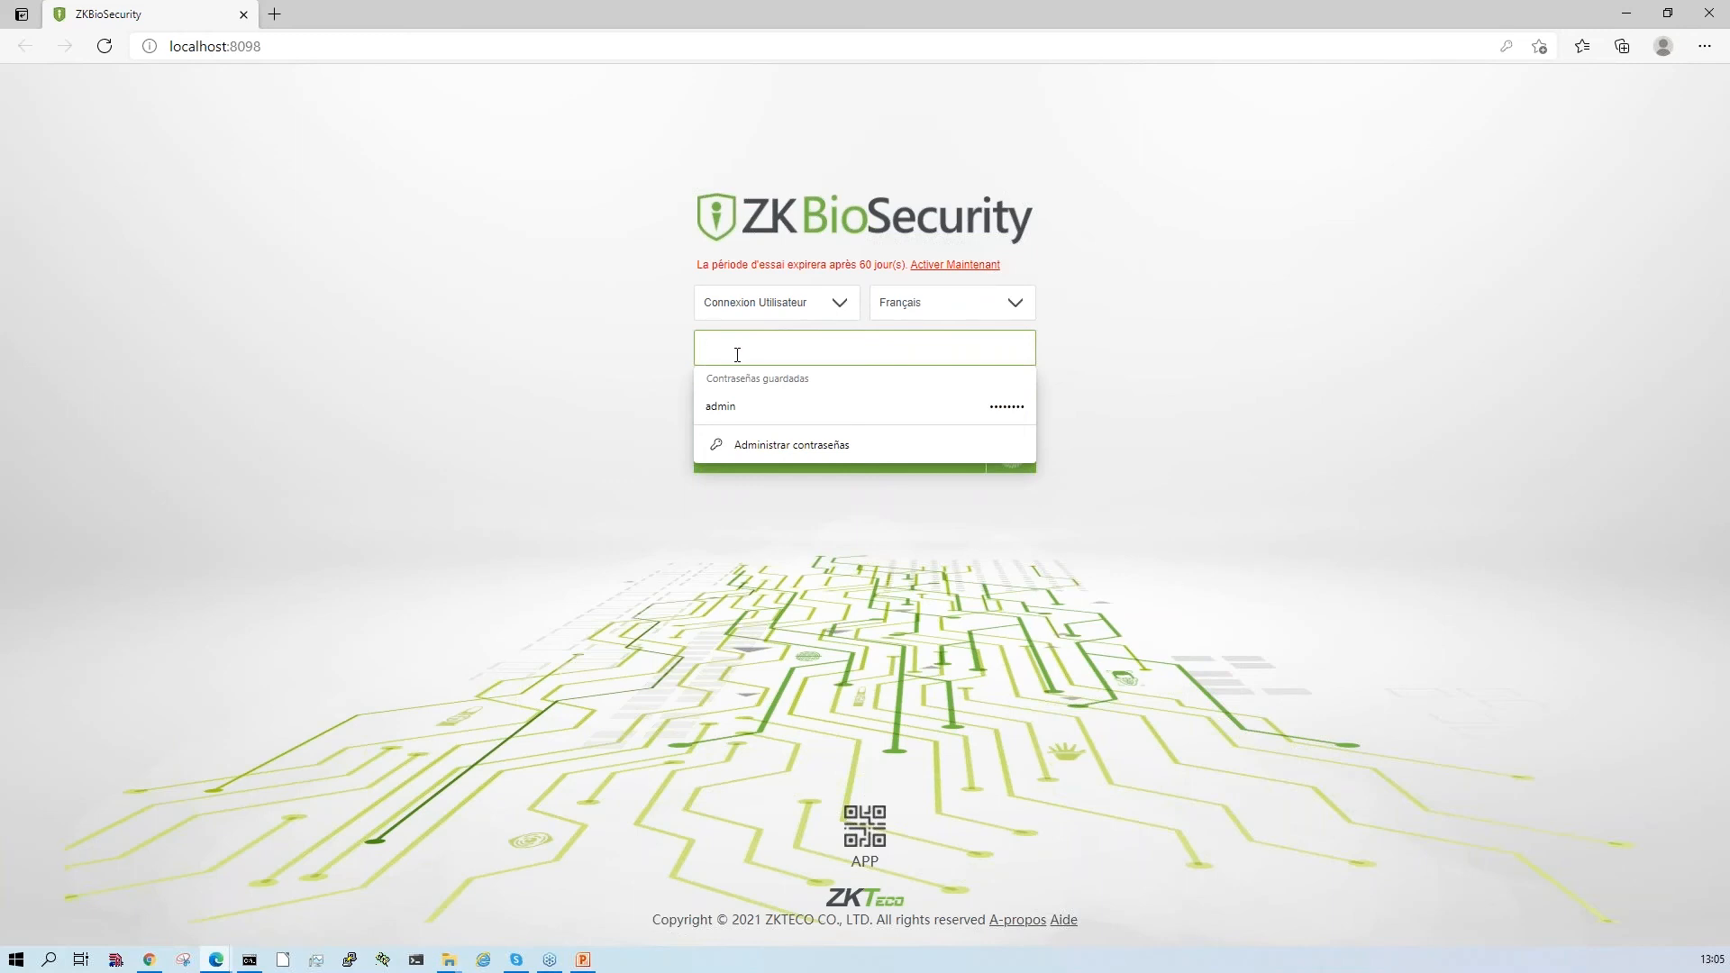
pyautogui.write('dmin')
pyautogui.press('Tab')
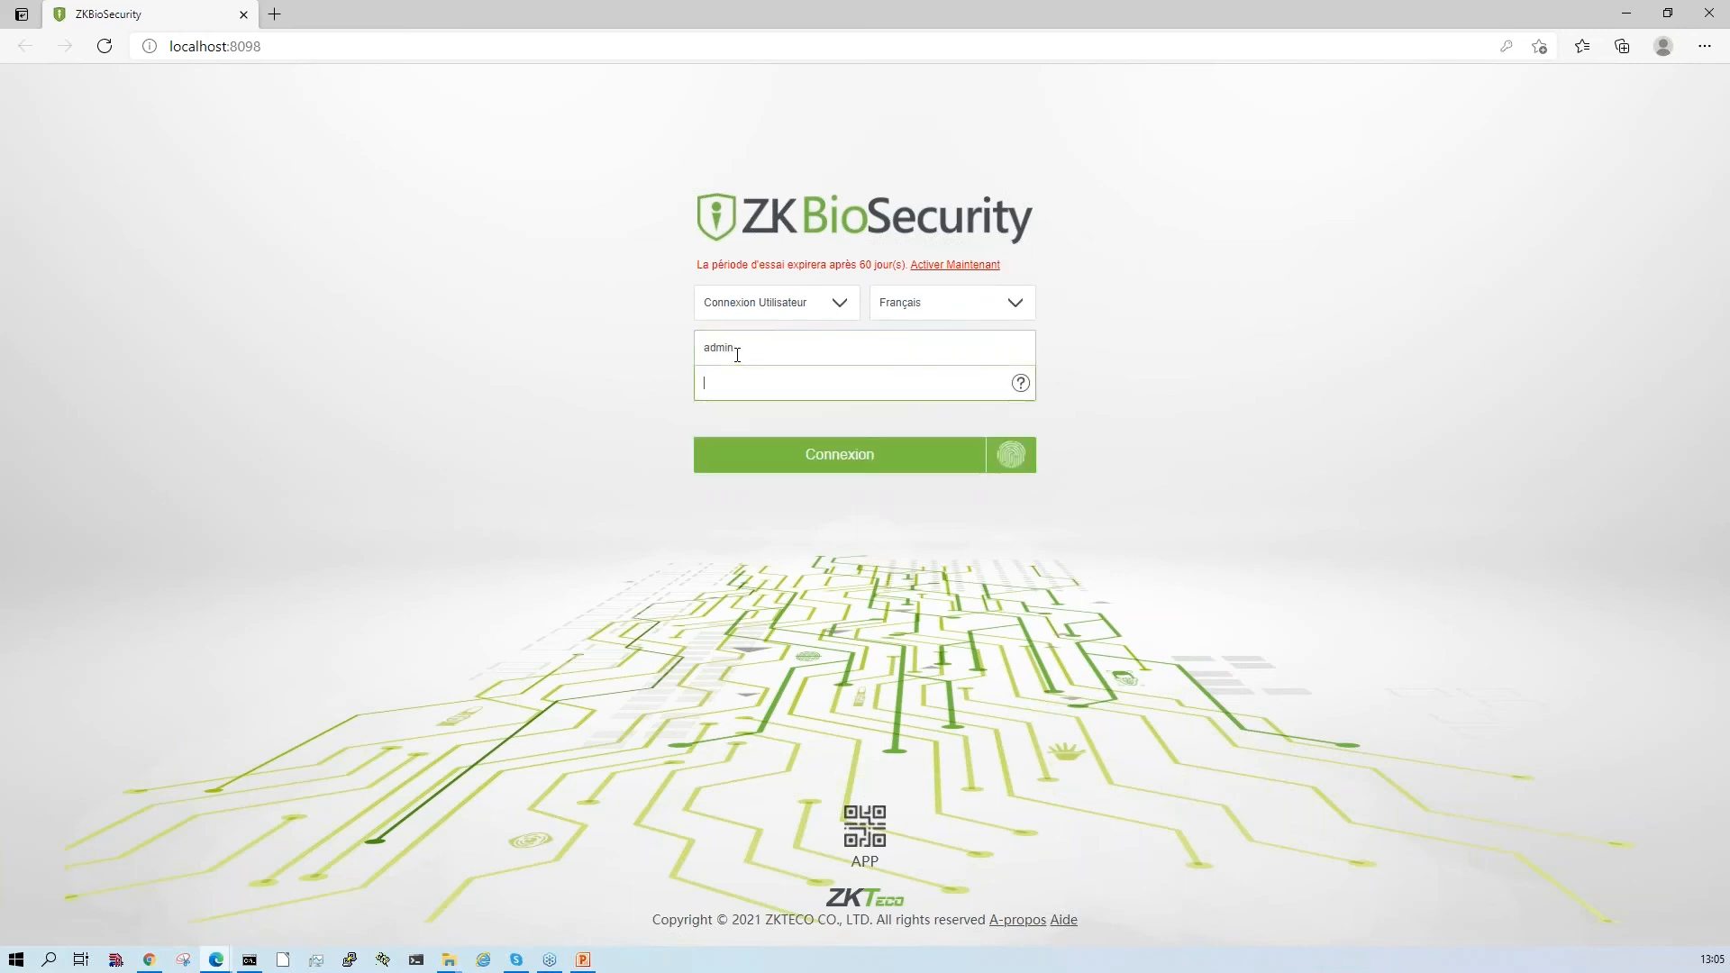
pyautogui.write('•••••')
pyautogui.press('Return')
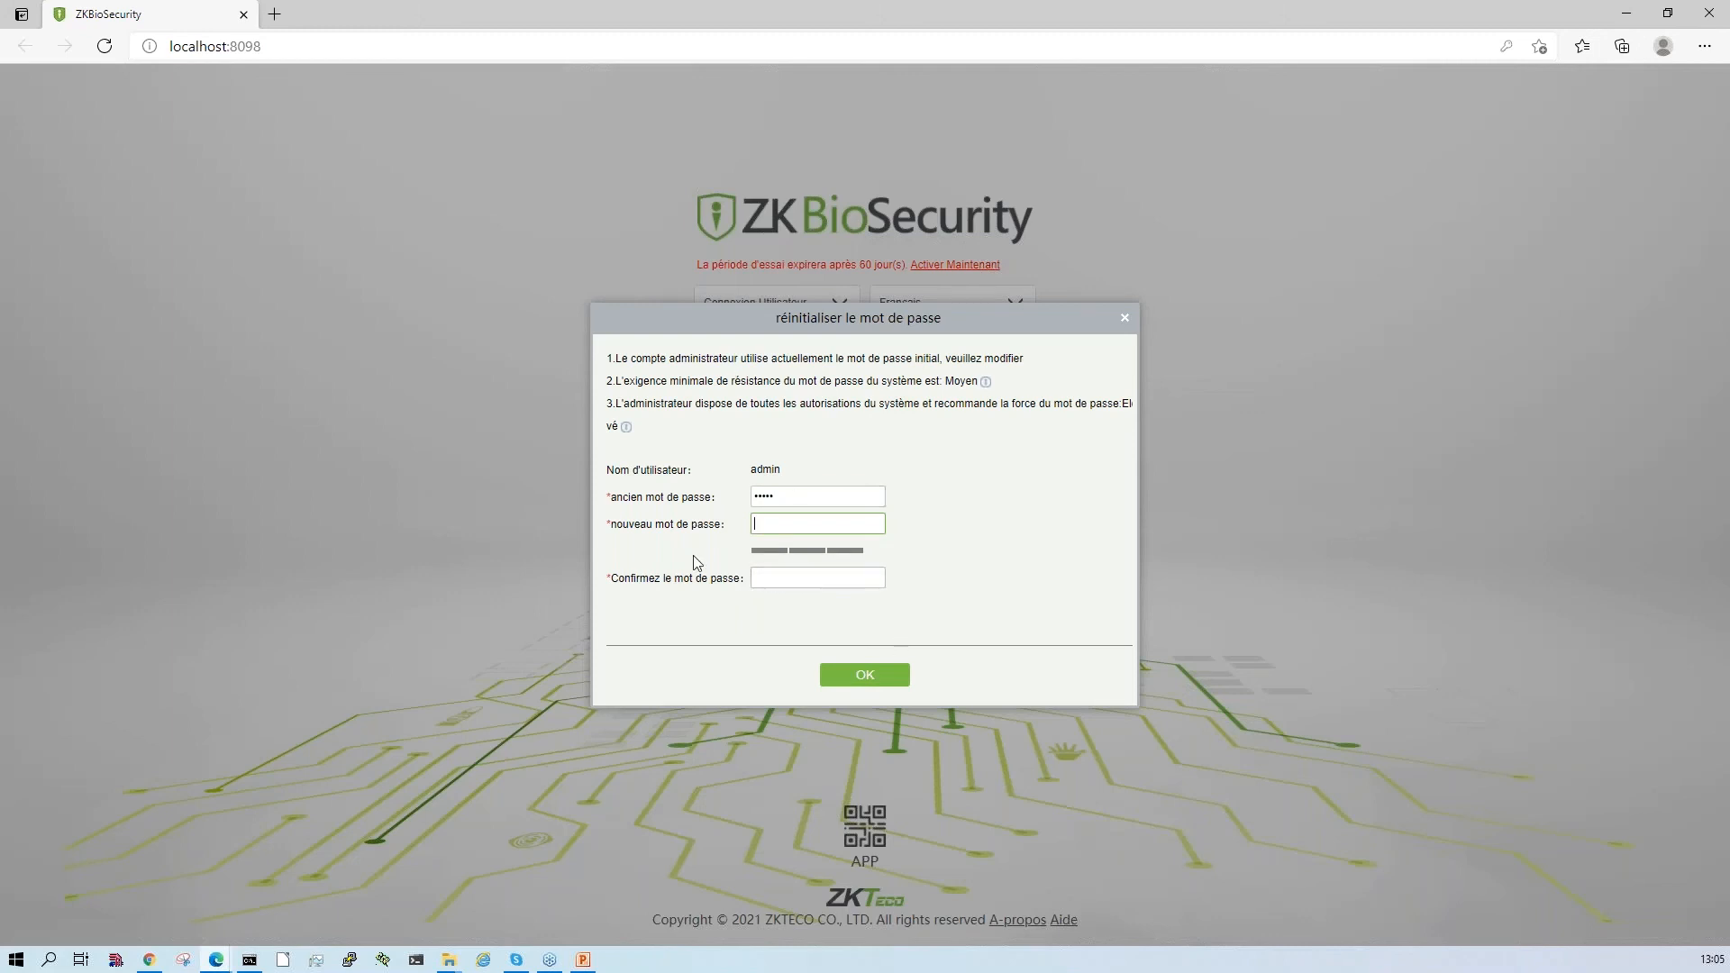
# - Reset the admin account's initial password by entering and confirming a new password, and submit the change
pyautogui.click(808, 525)
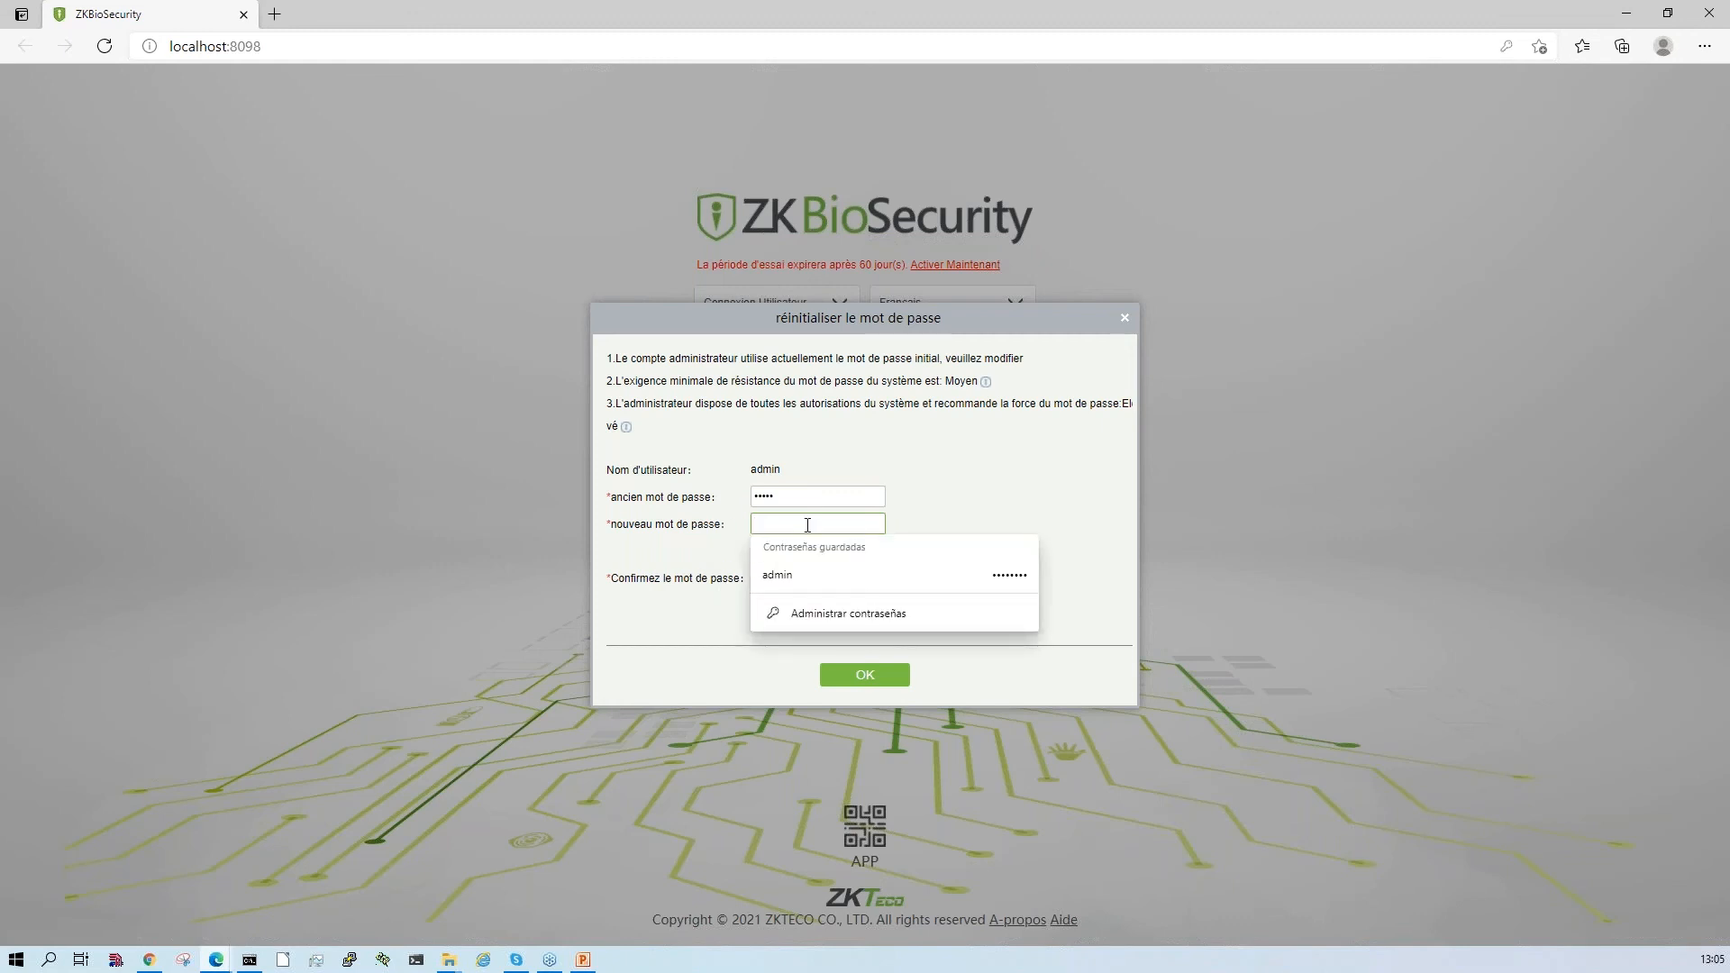
pyautogui.write('ad')
pyautogui.press('BackSpace')
pyautogui.press('BackSpace')
pyautogui.write('••••••')
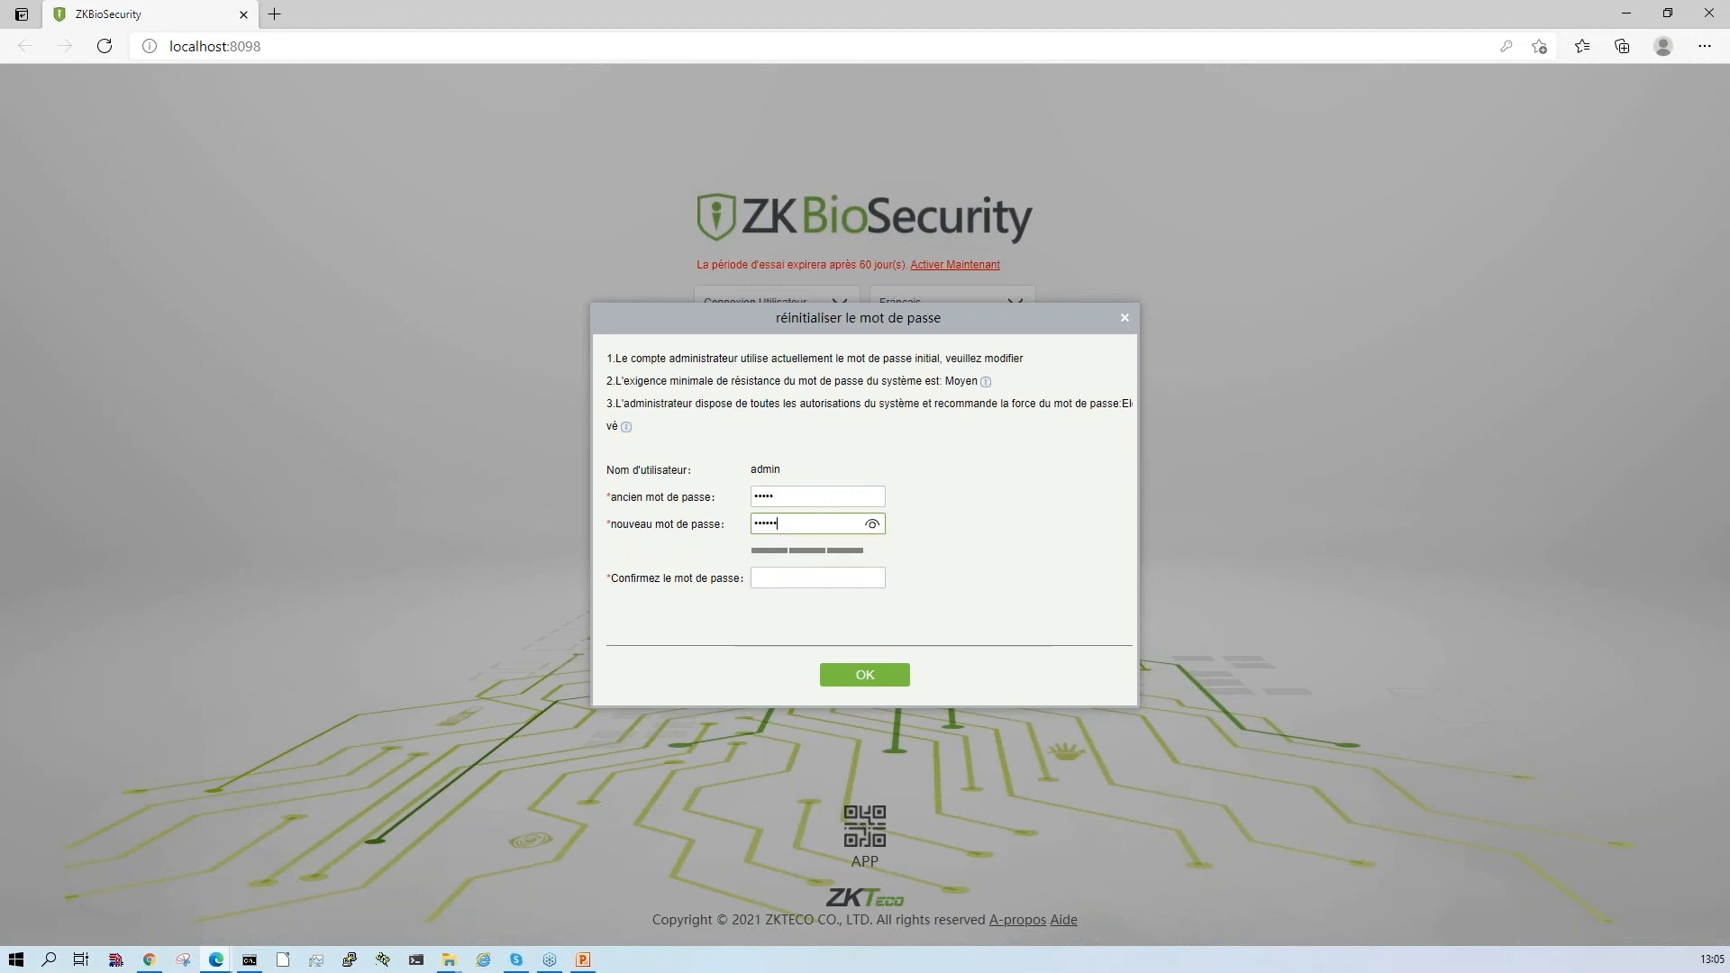
pyautogui.write('••')
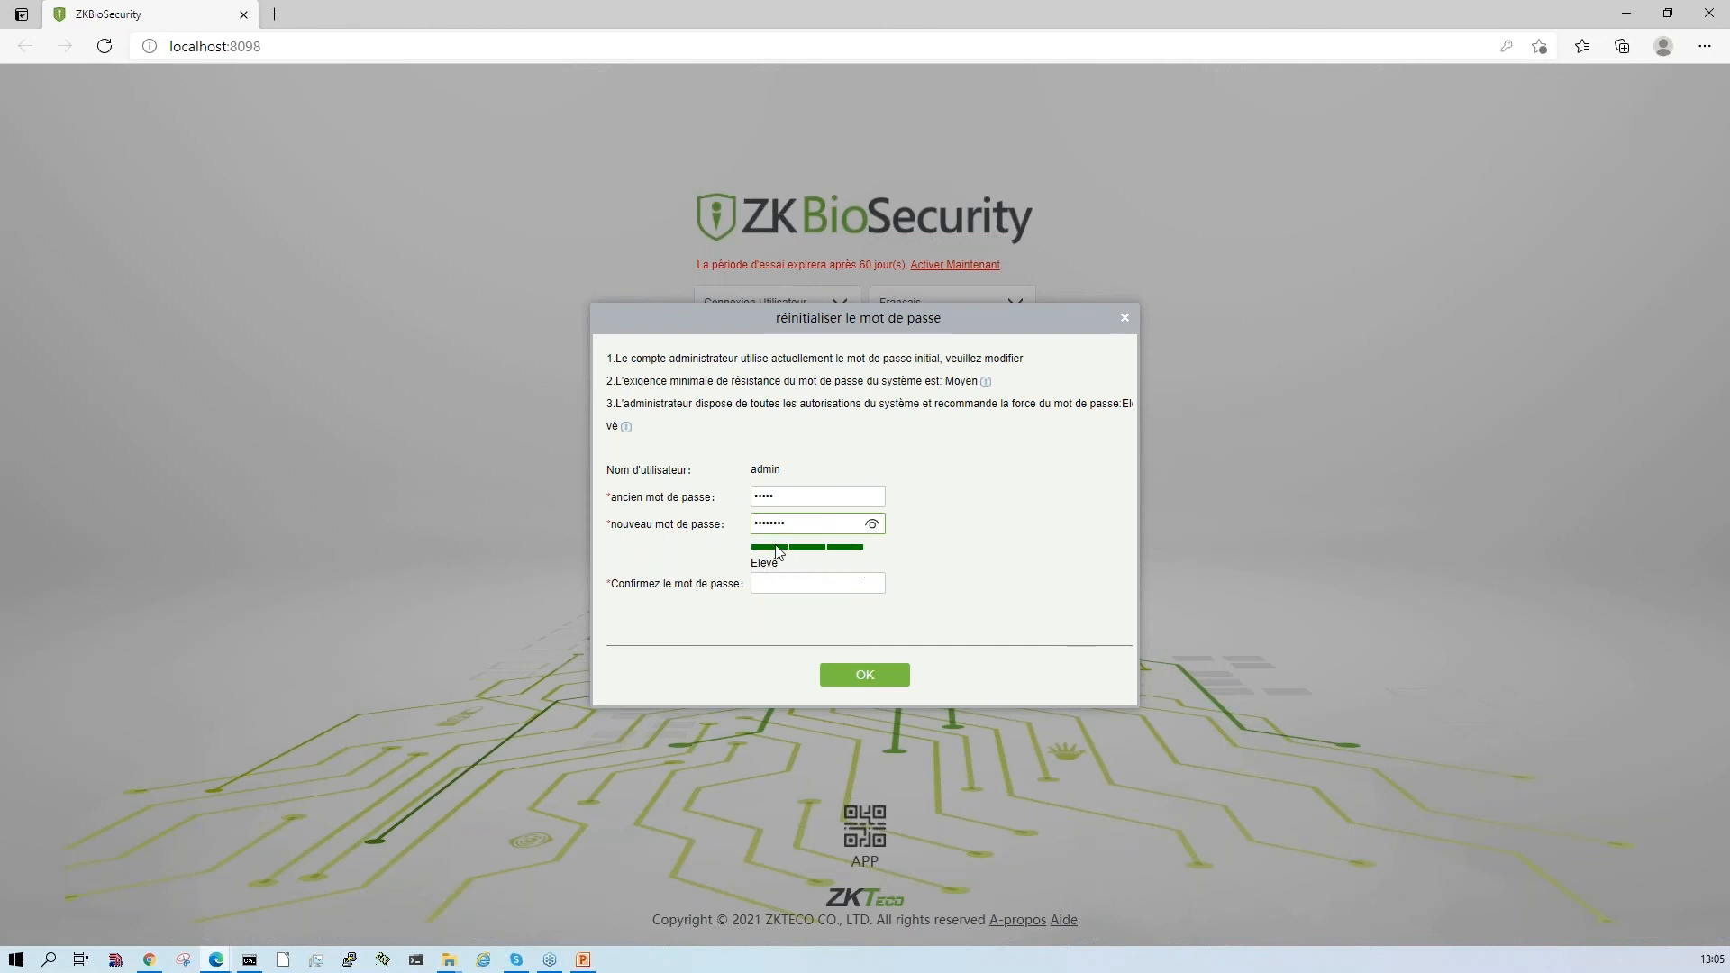
pyautogui.click(802, 582)
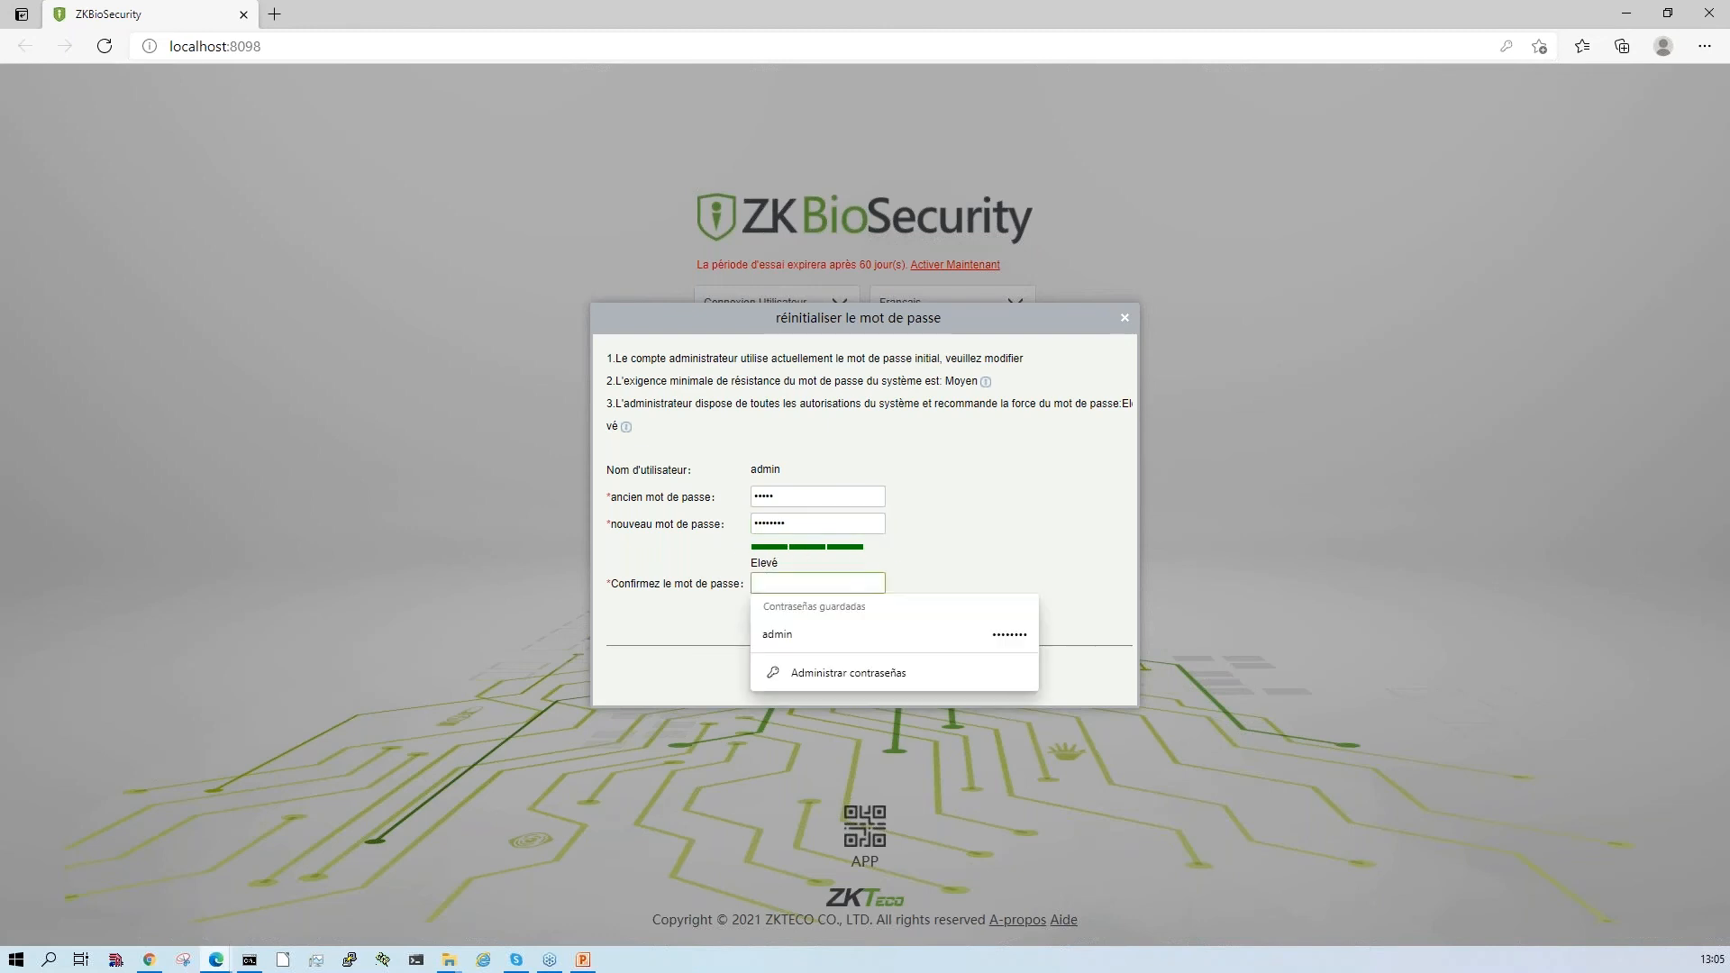
pyautogui.write('••')
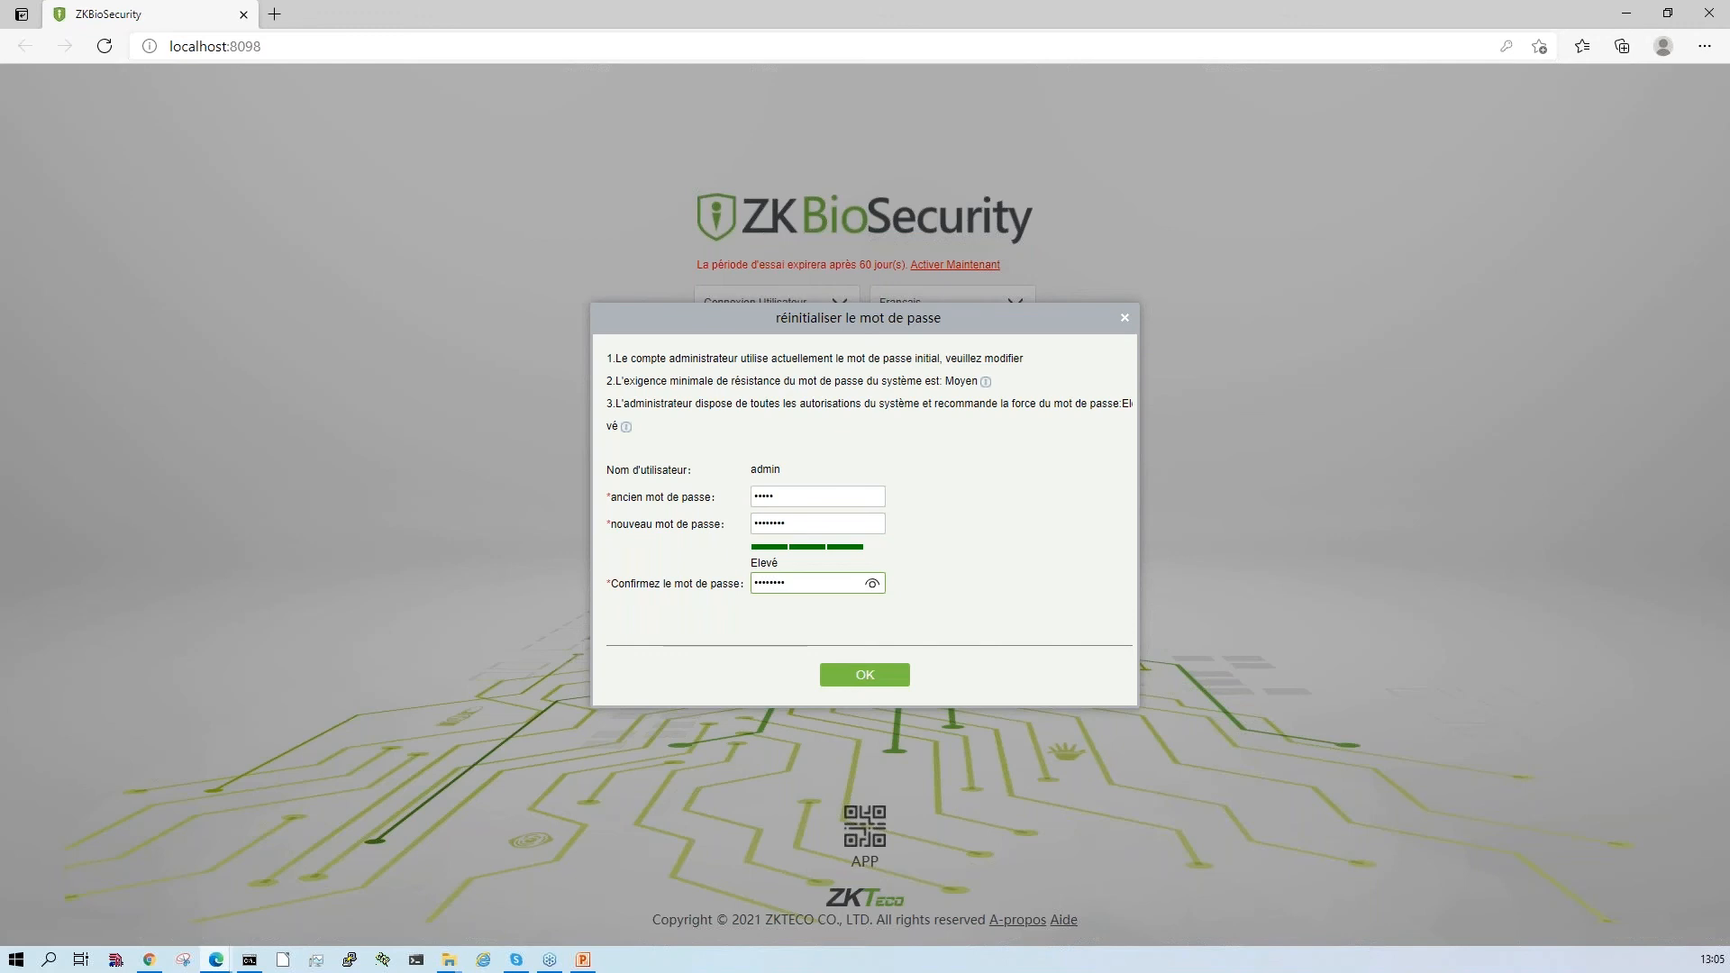
pyautogui.press('Return')
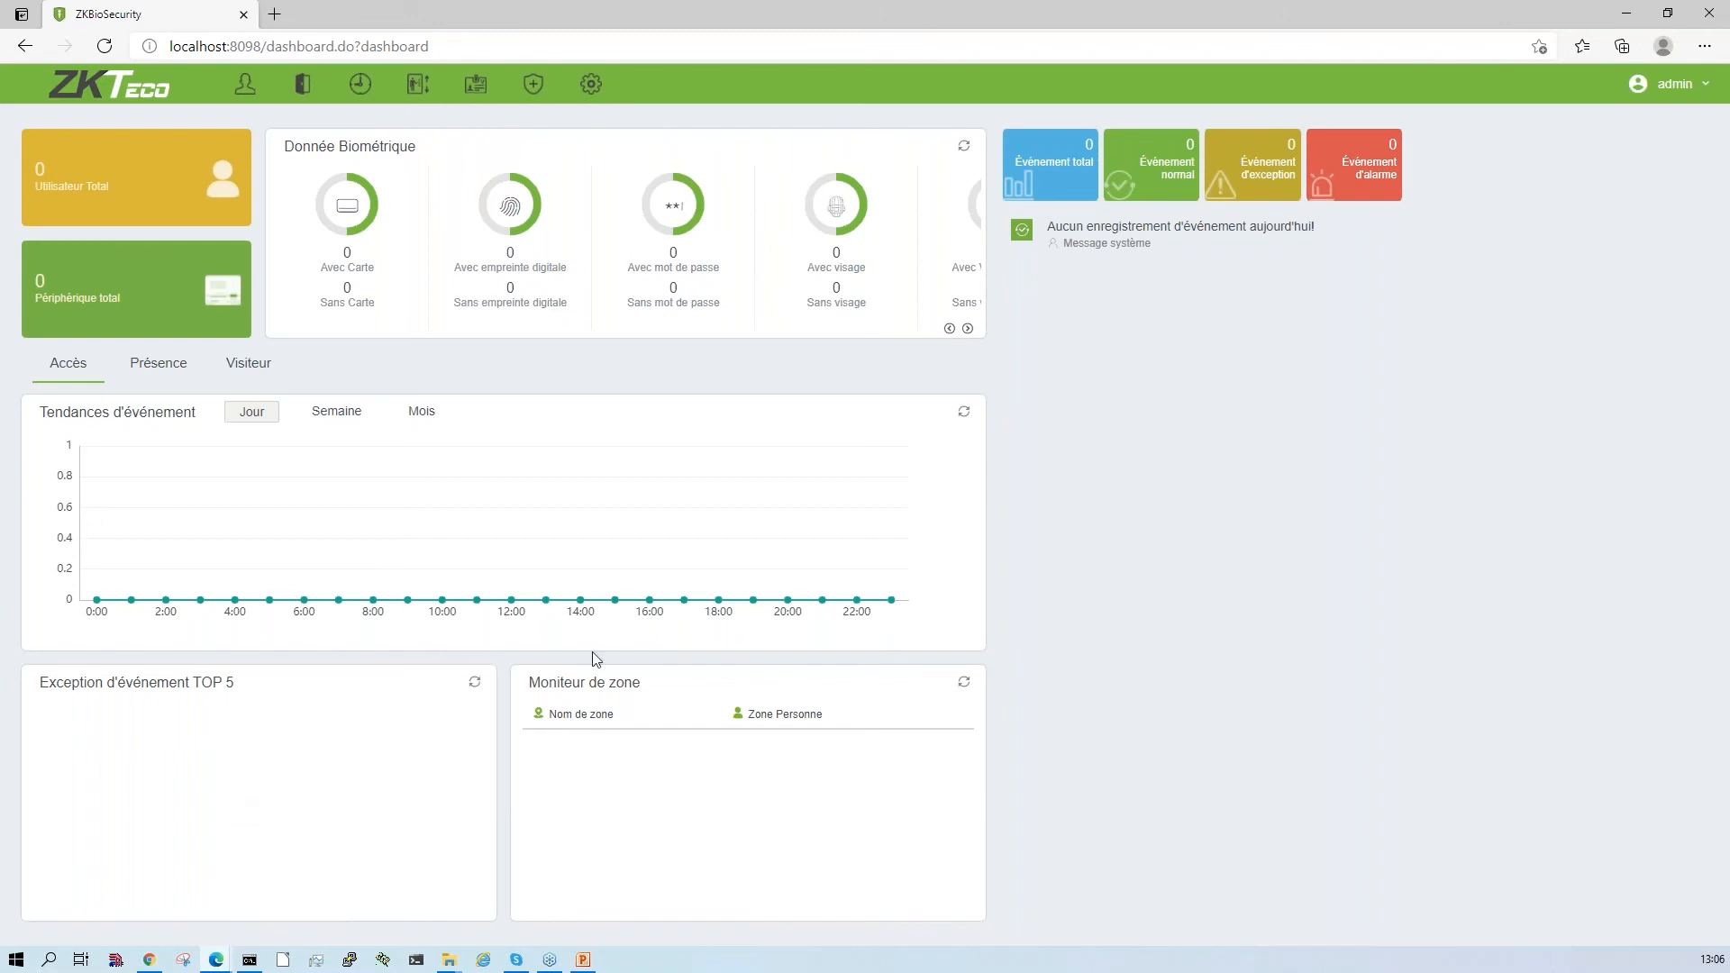
# - Open the Personnel module from the dashboard and expand its collapsed navigation menu
pyautogui.moveTo(400, 597)
pyautogui.click(246, 89)
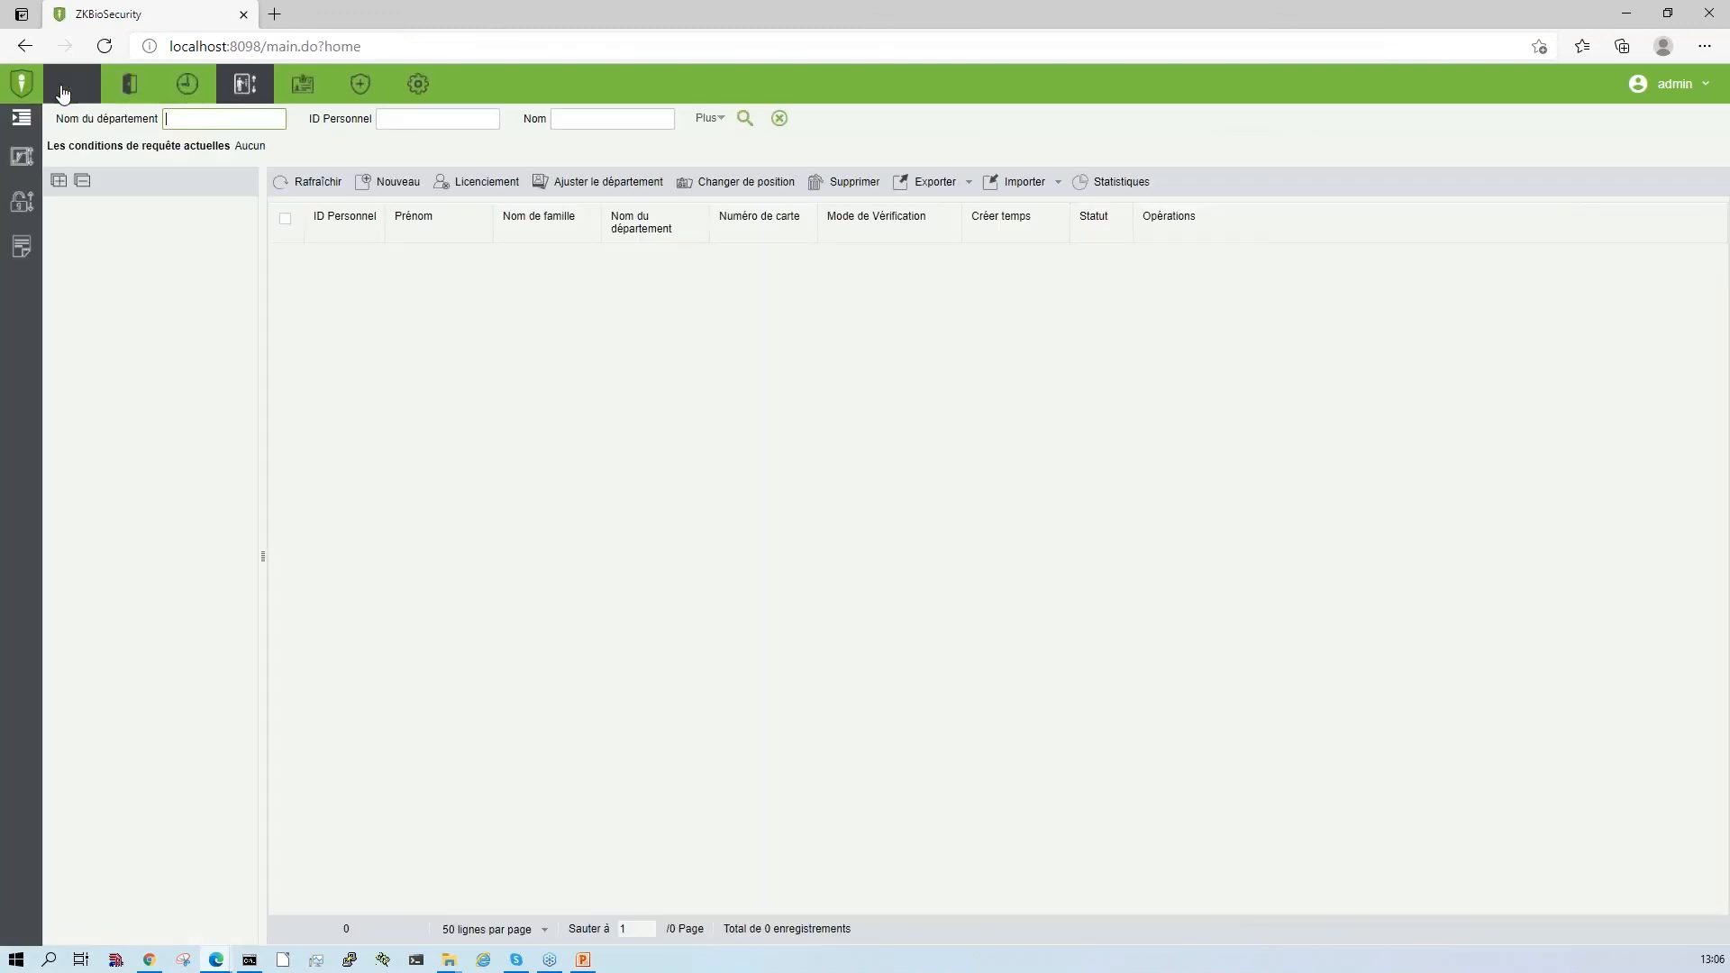
pyautogui.click(24, 124)
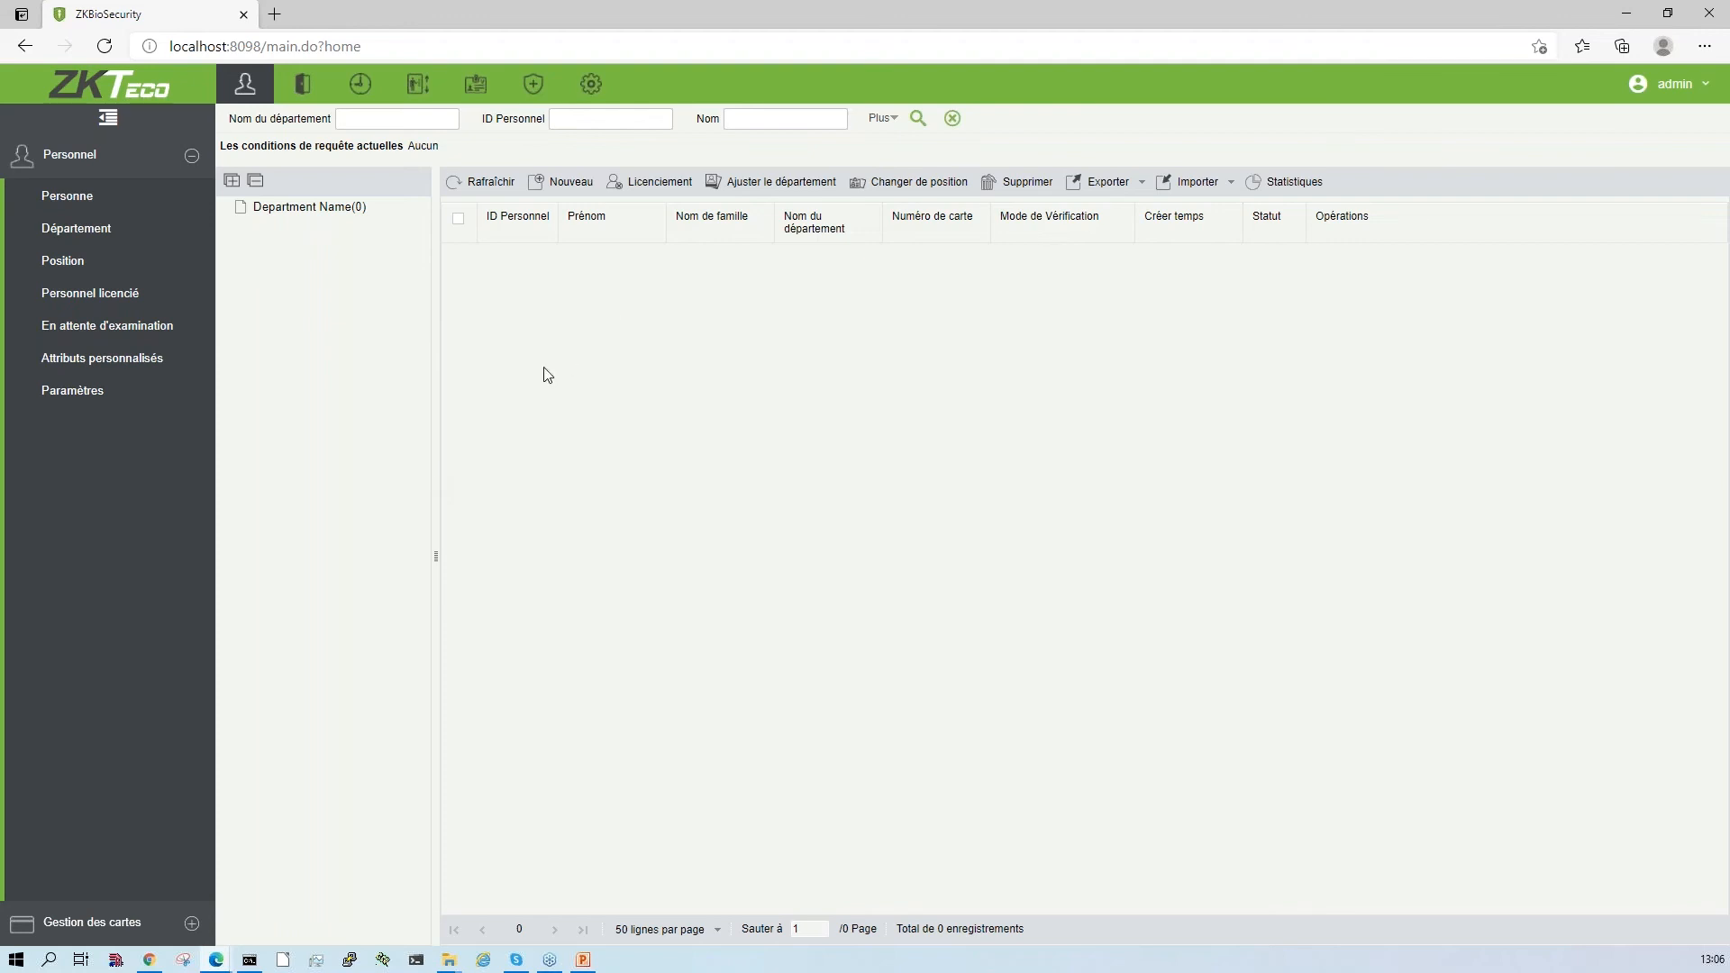
# - Start a new person record with personnel ID 1 in the default department and enter the person's first name
pyautogui.click(571, 185)
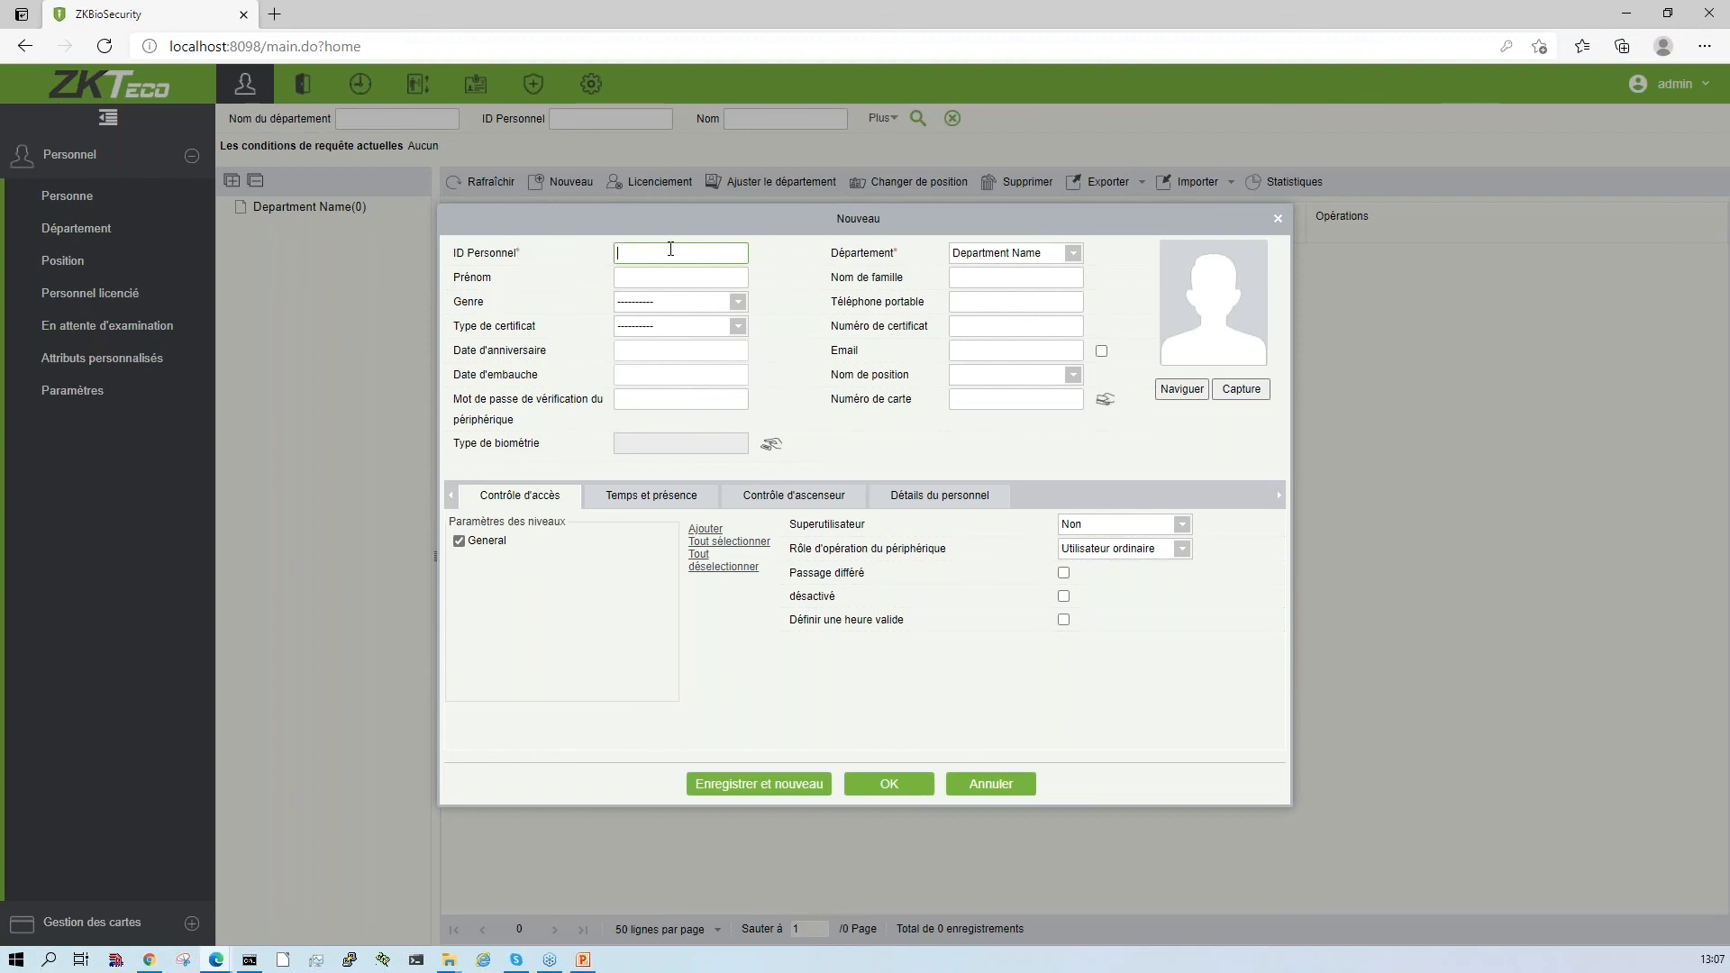
pyautogui.write('1')
pyautogui.click(1010, 255)
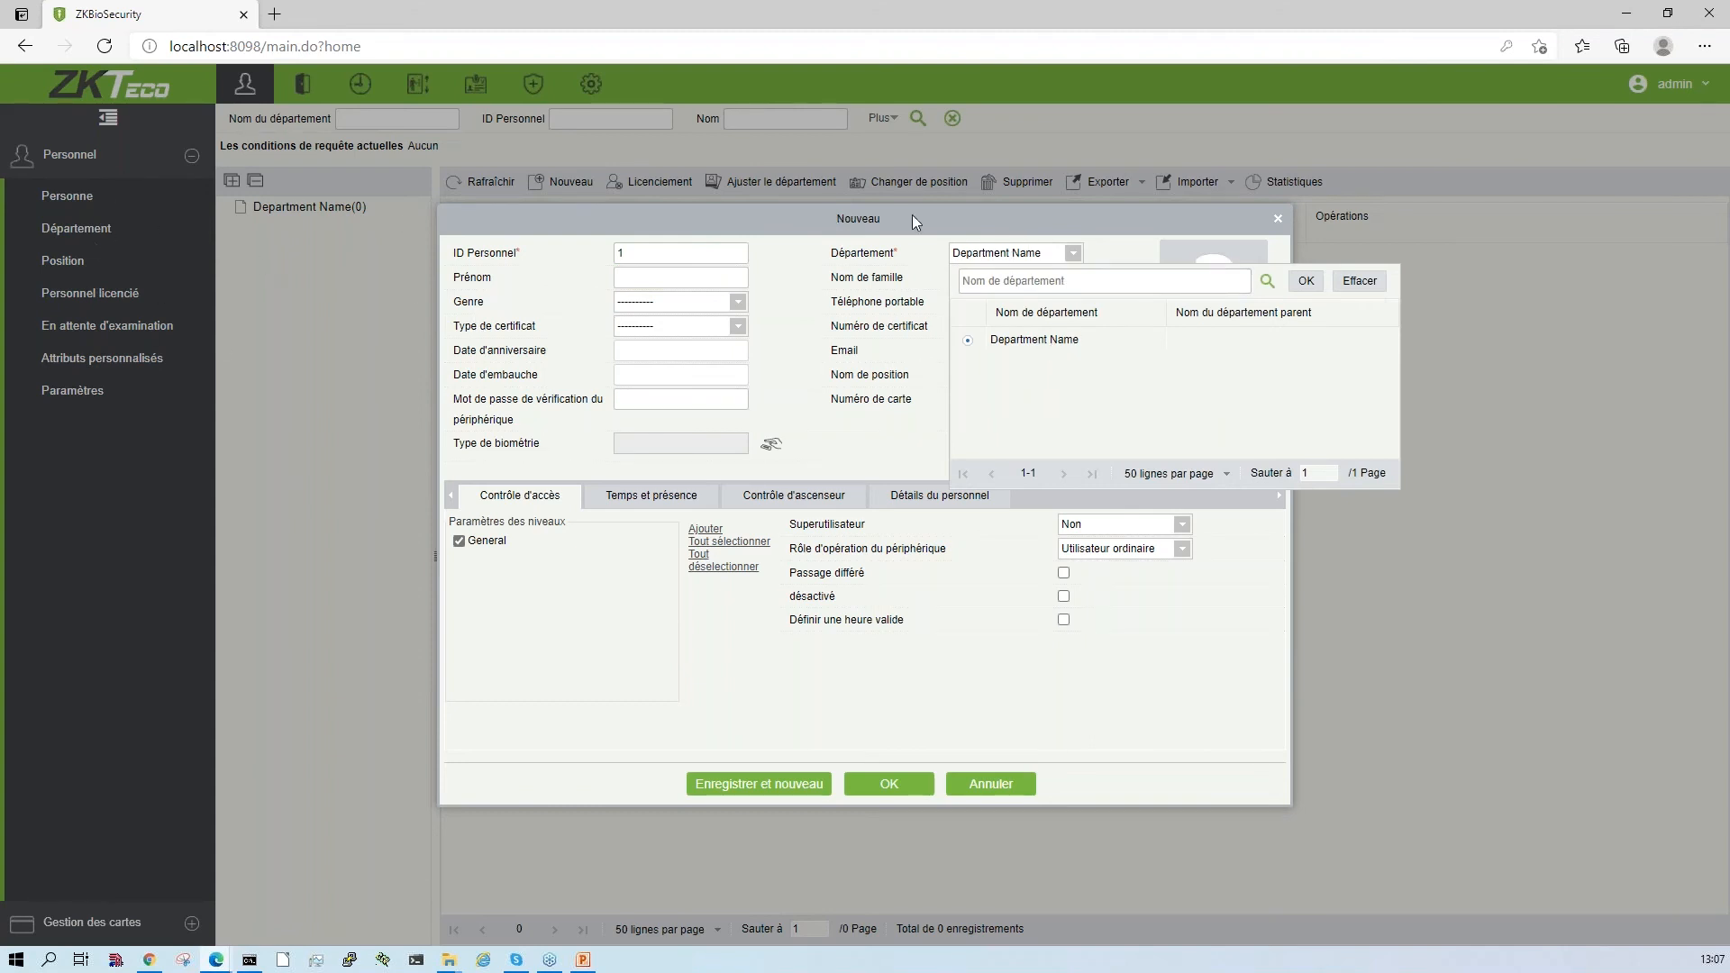
pyautogui.click(946, 309)
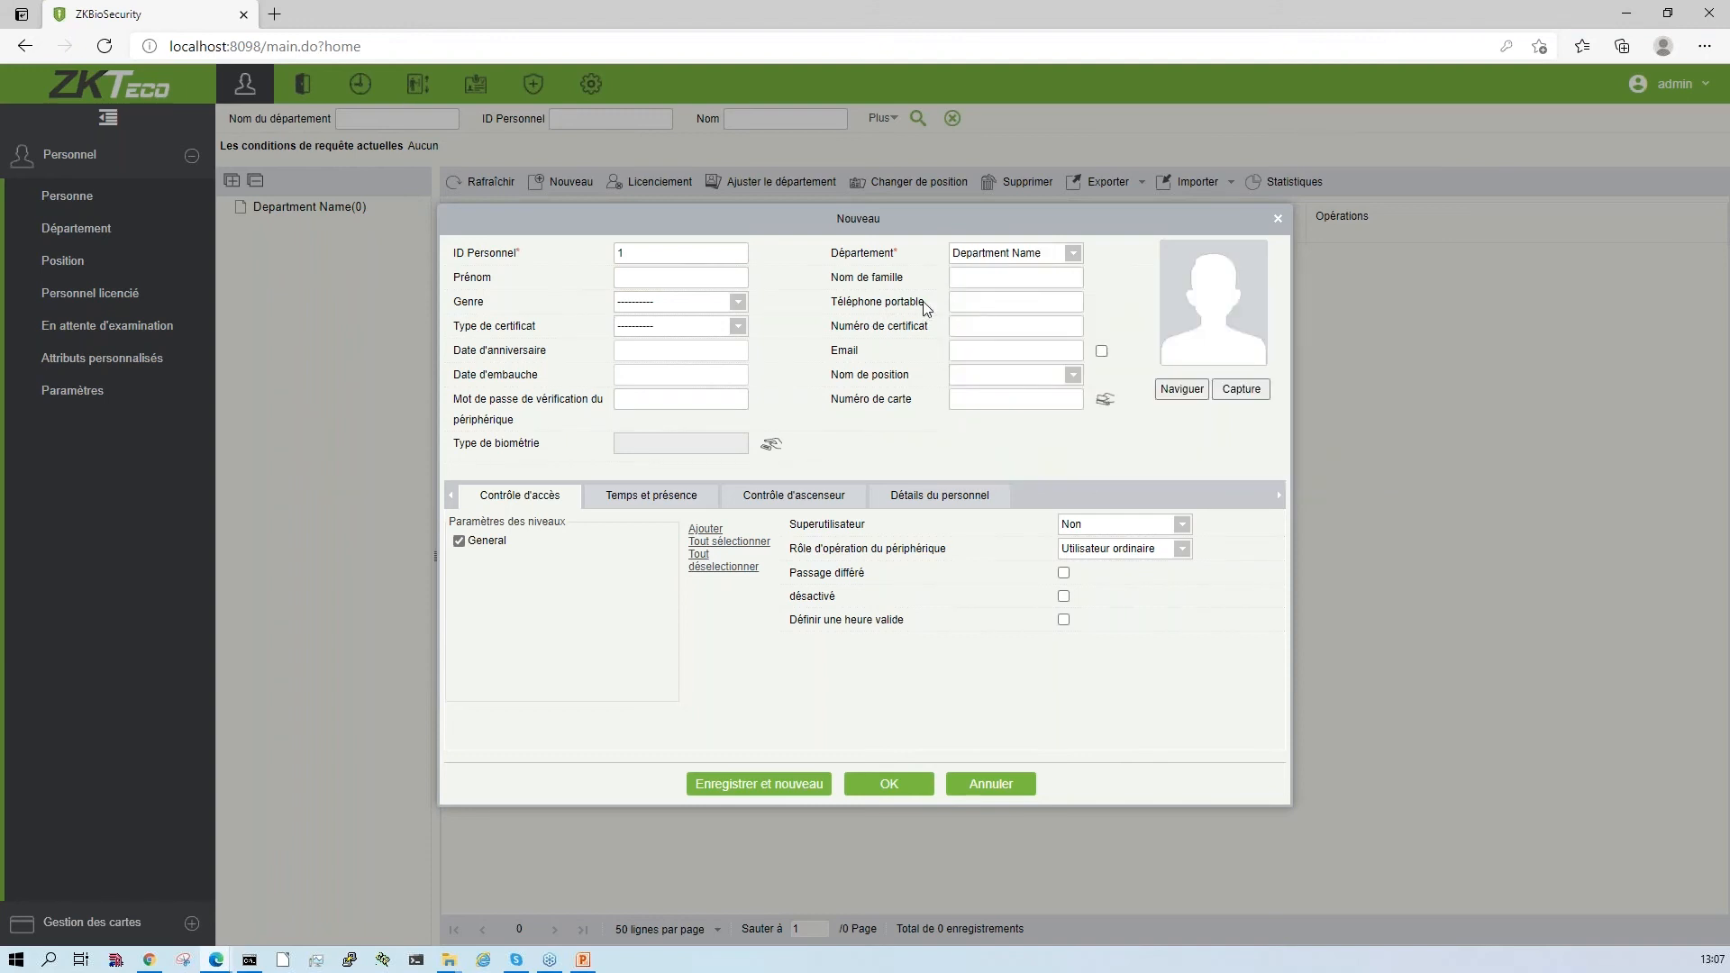
pyautogui.click(678, 279)
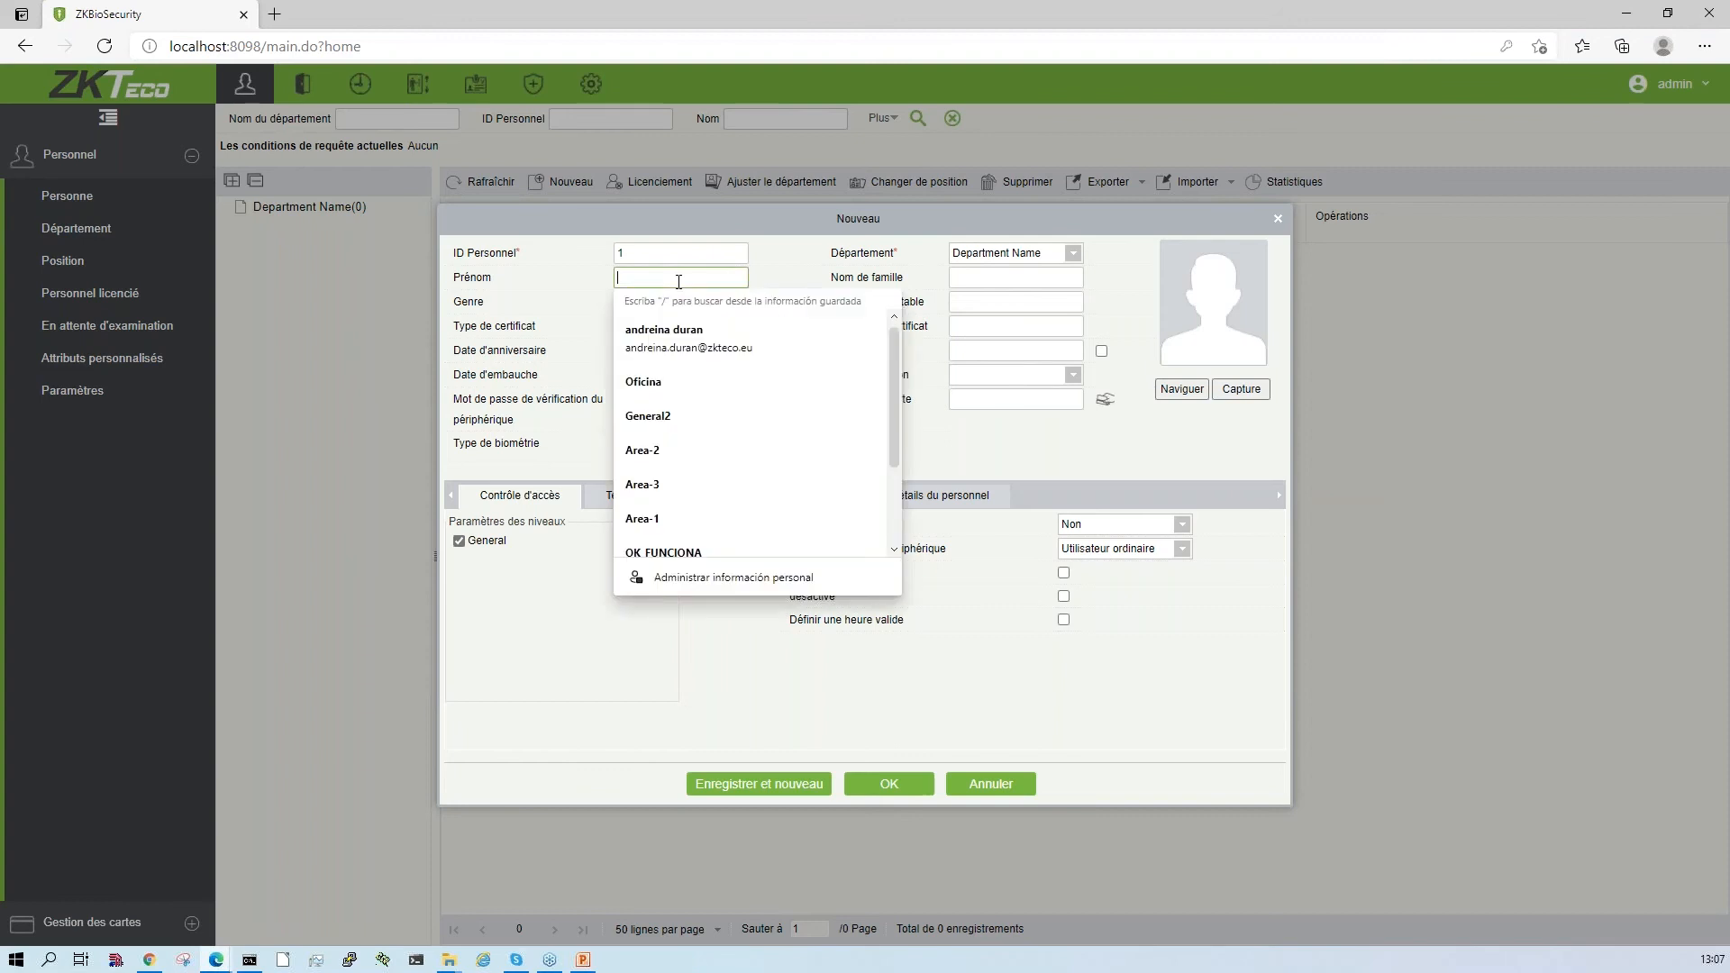
pyautogui.write('Miguel')
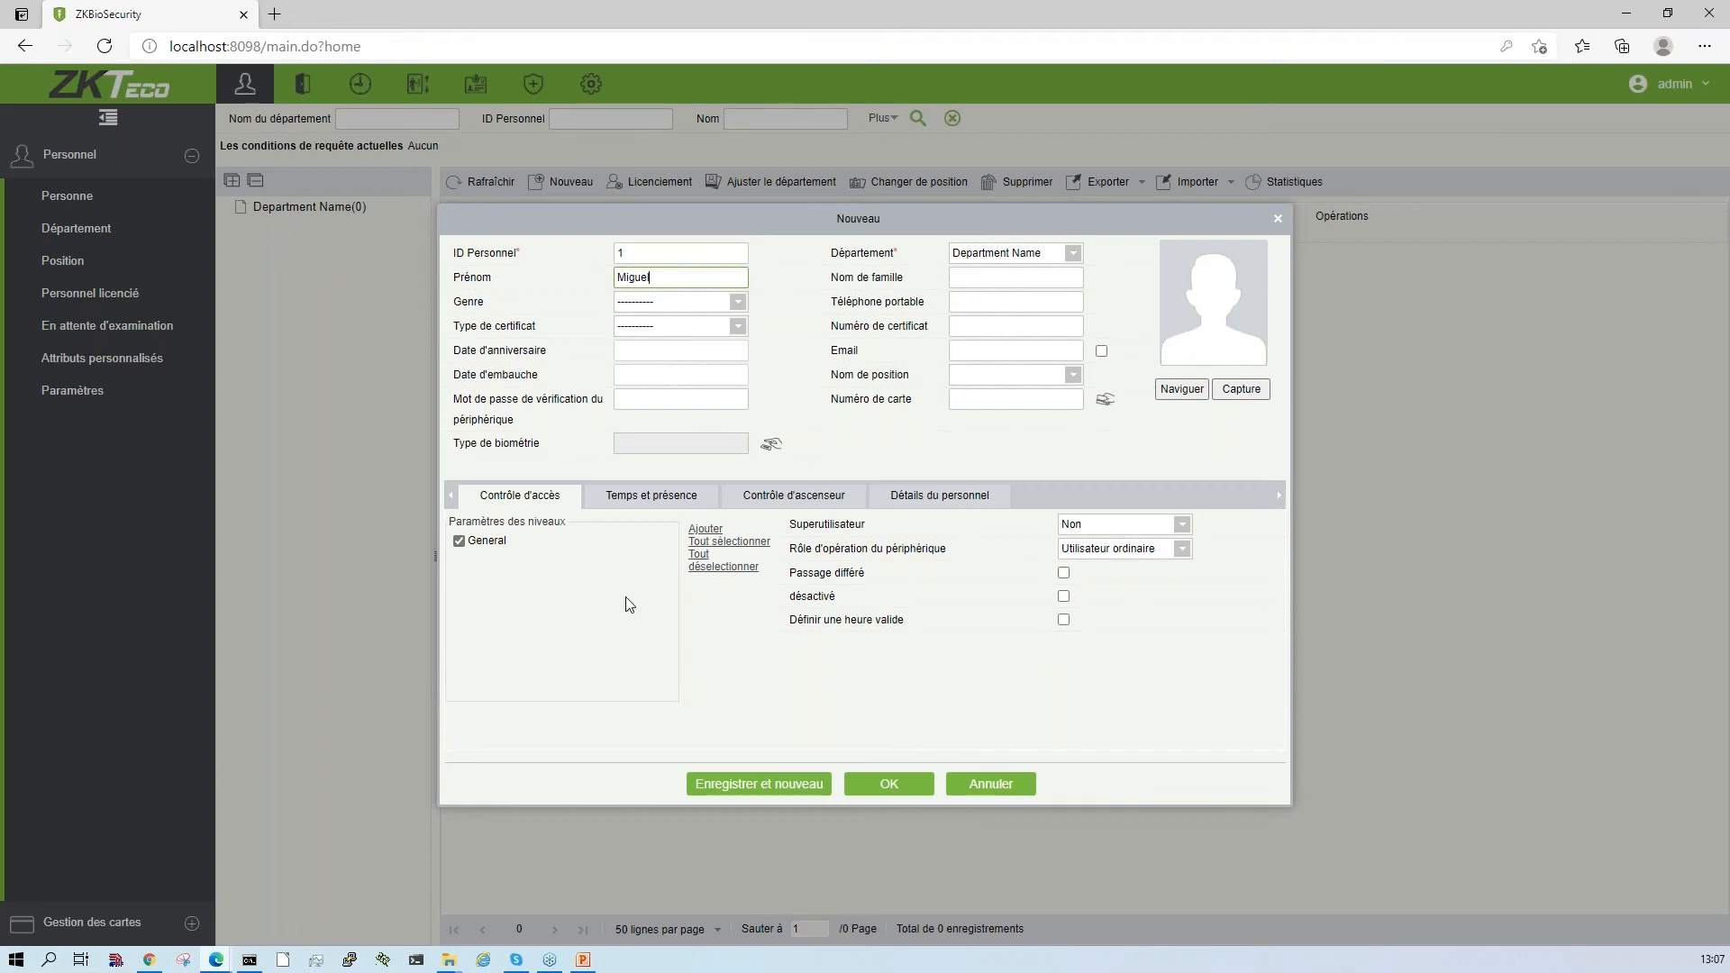
# - Enable a valid time period in the person's access control settings, keeping the General level and superuser set to Non
pyautogui.click(481, 546)
pyautogui.click(480, 546)
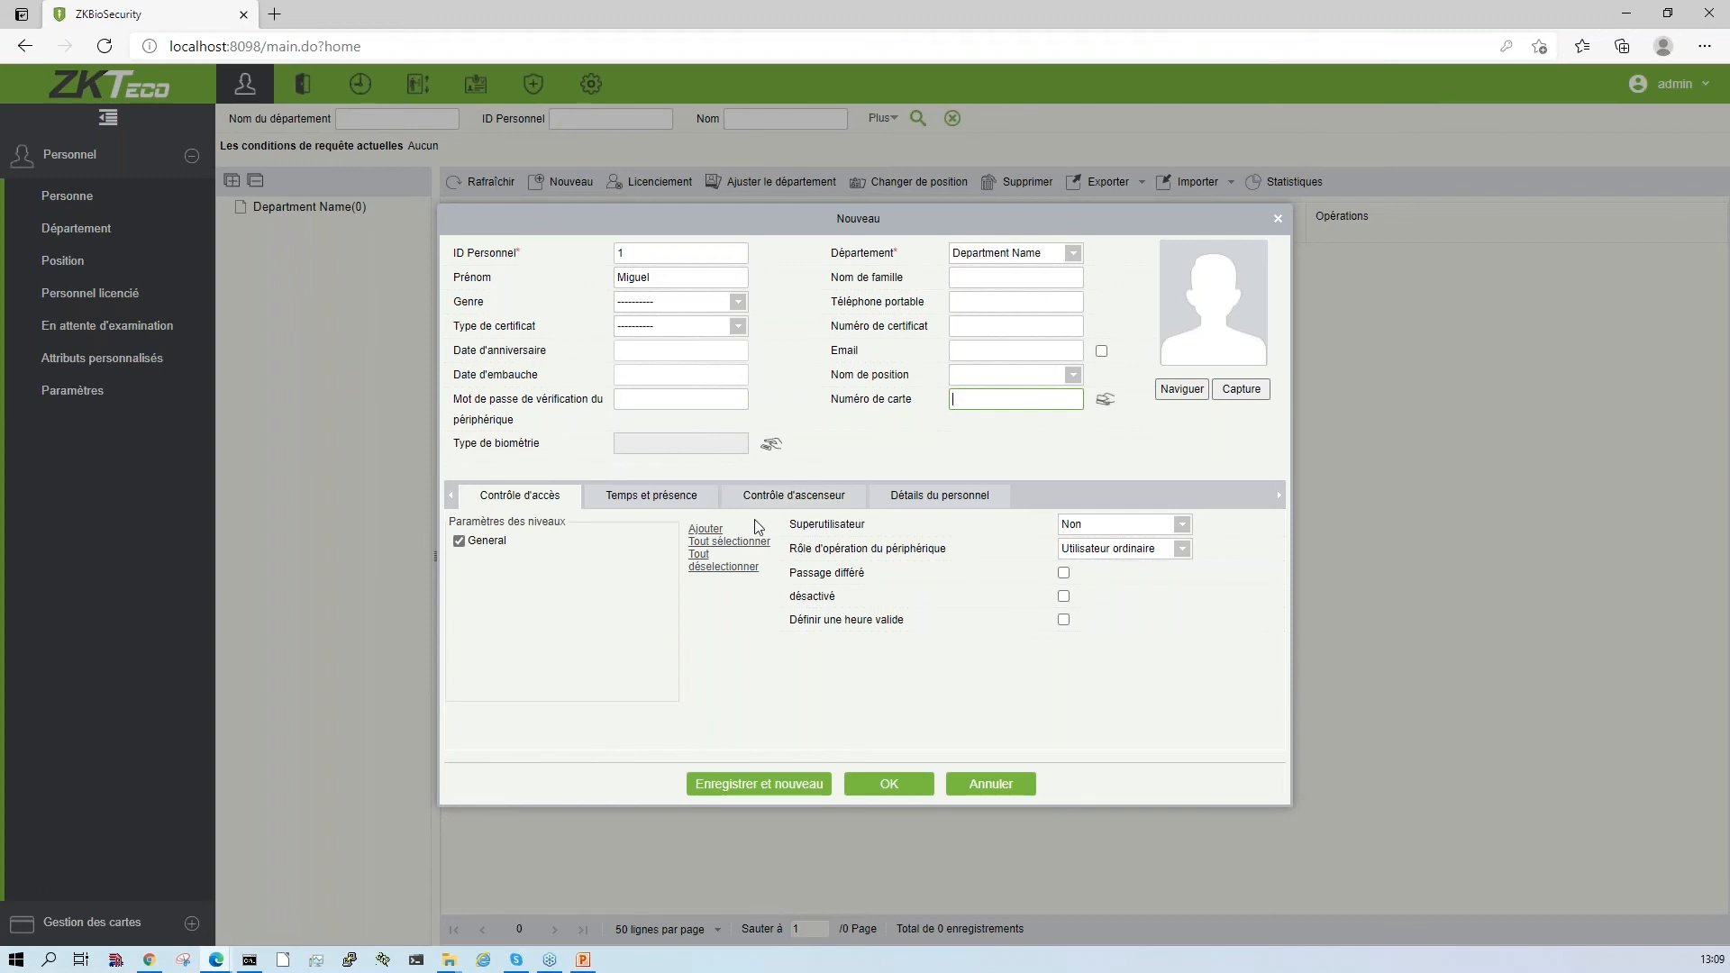
pyautogui.click(1182, 526)
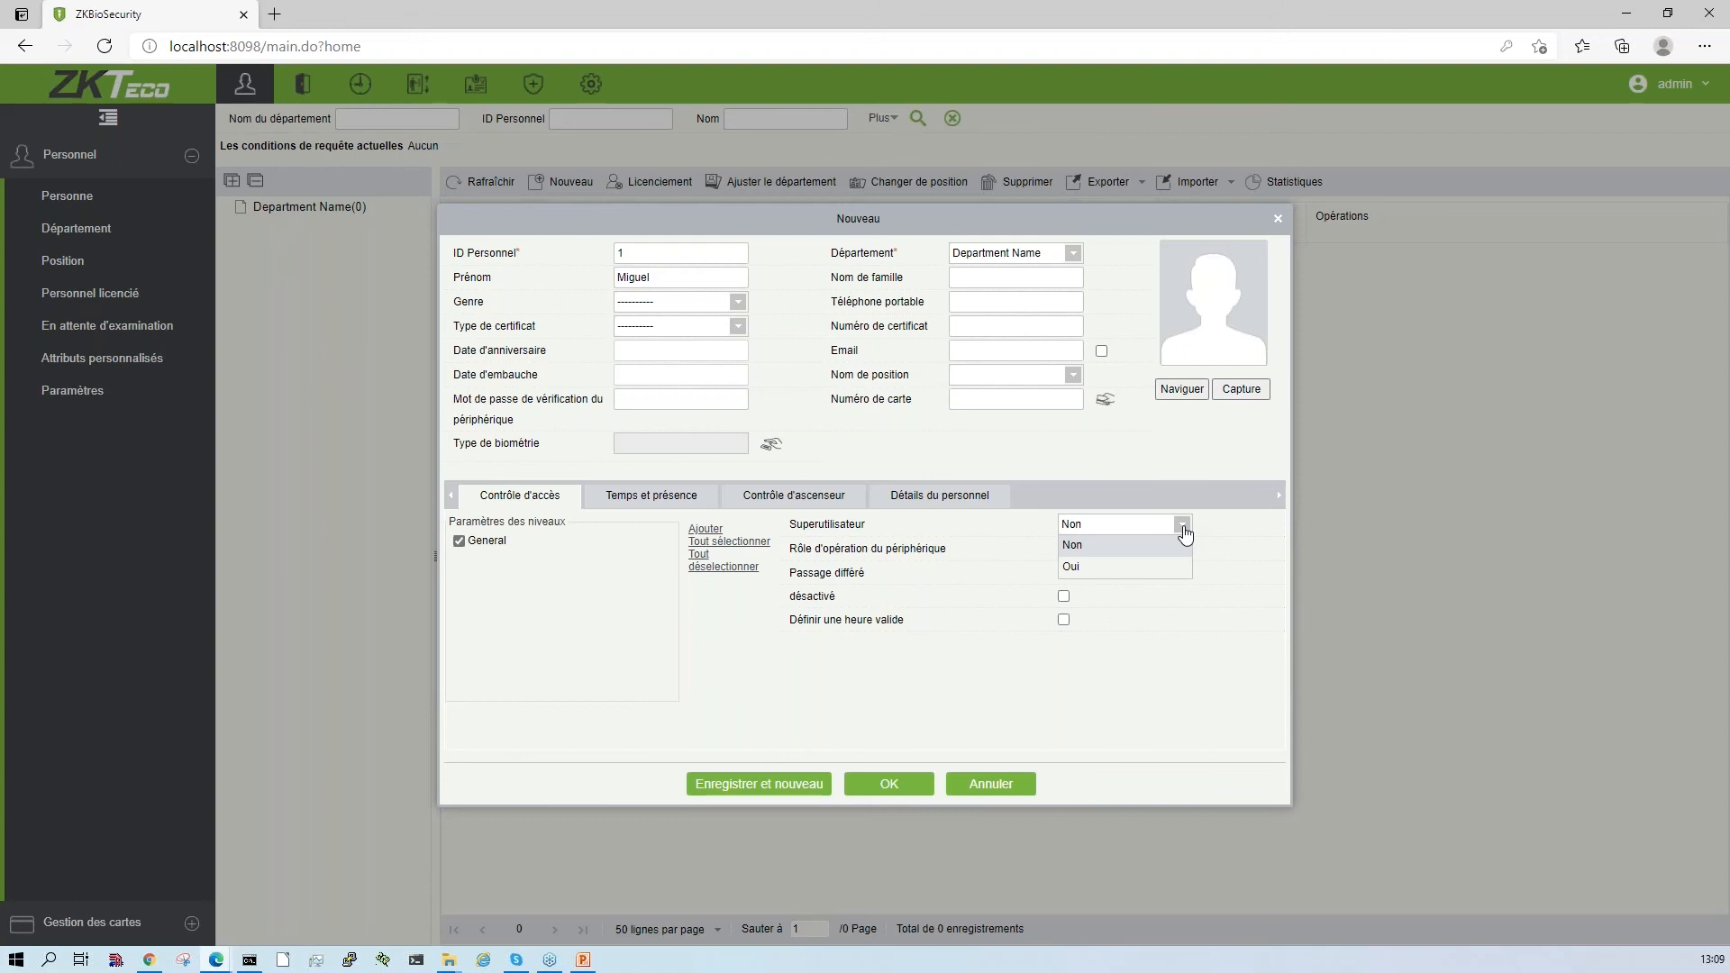
pyautogui.click(992, 647)
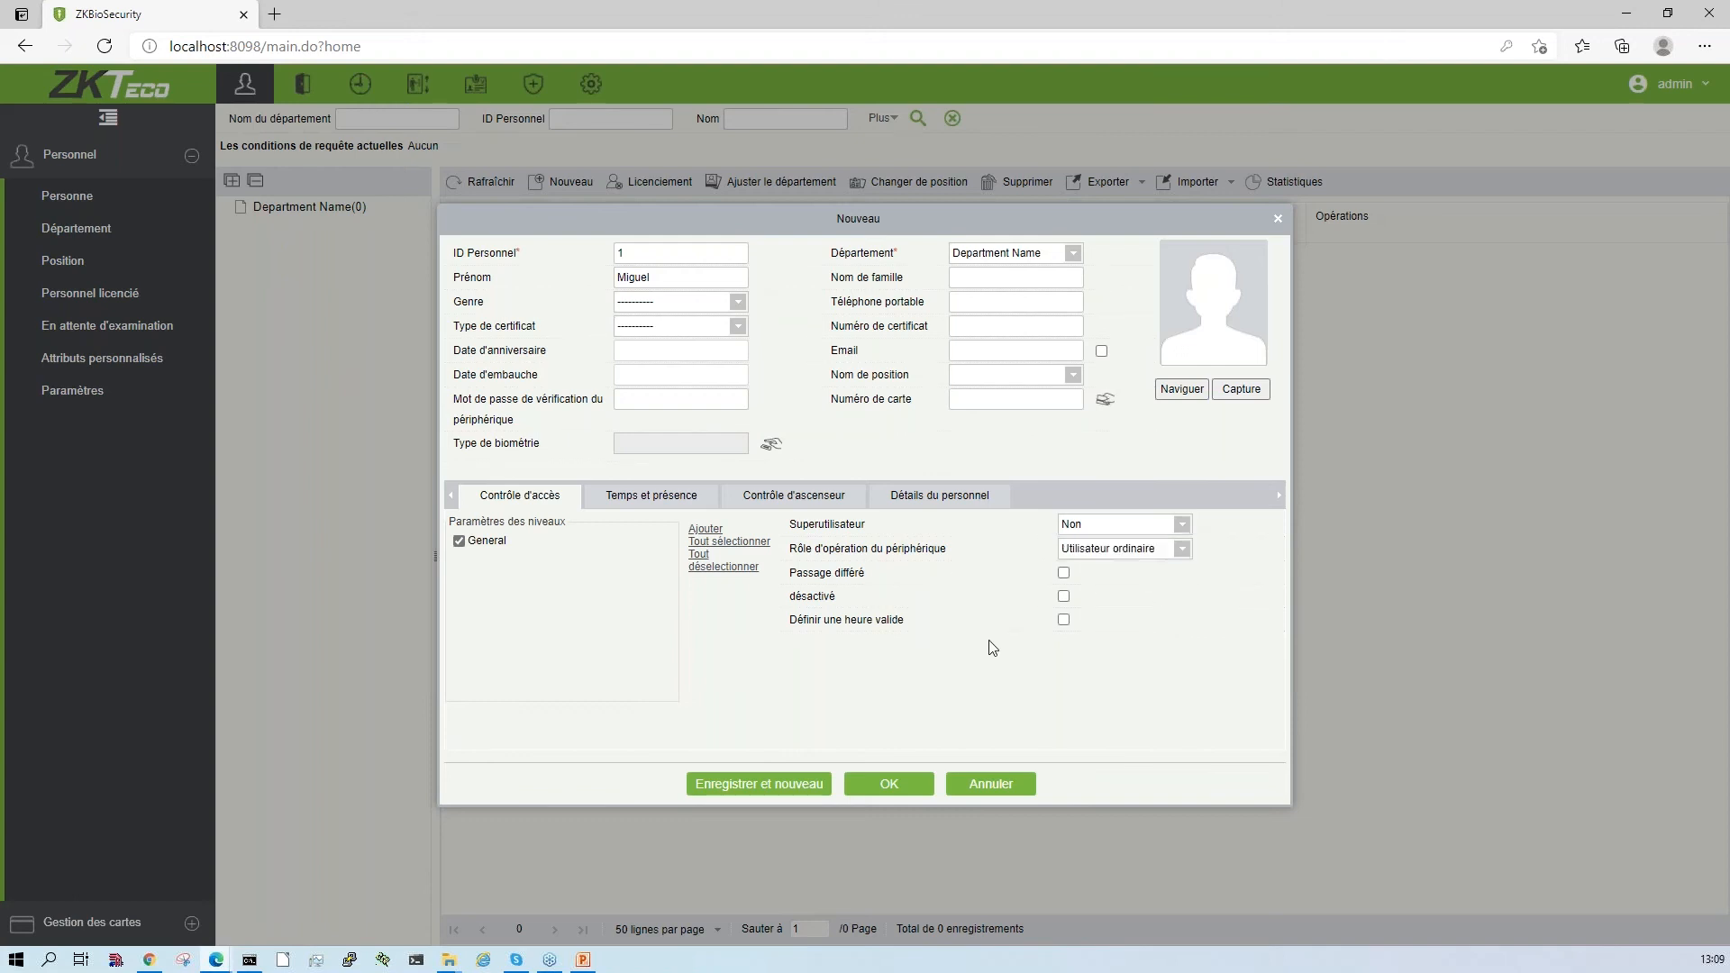
pyautogui.click(1064, 622)
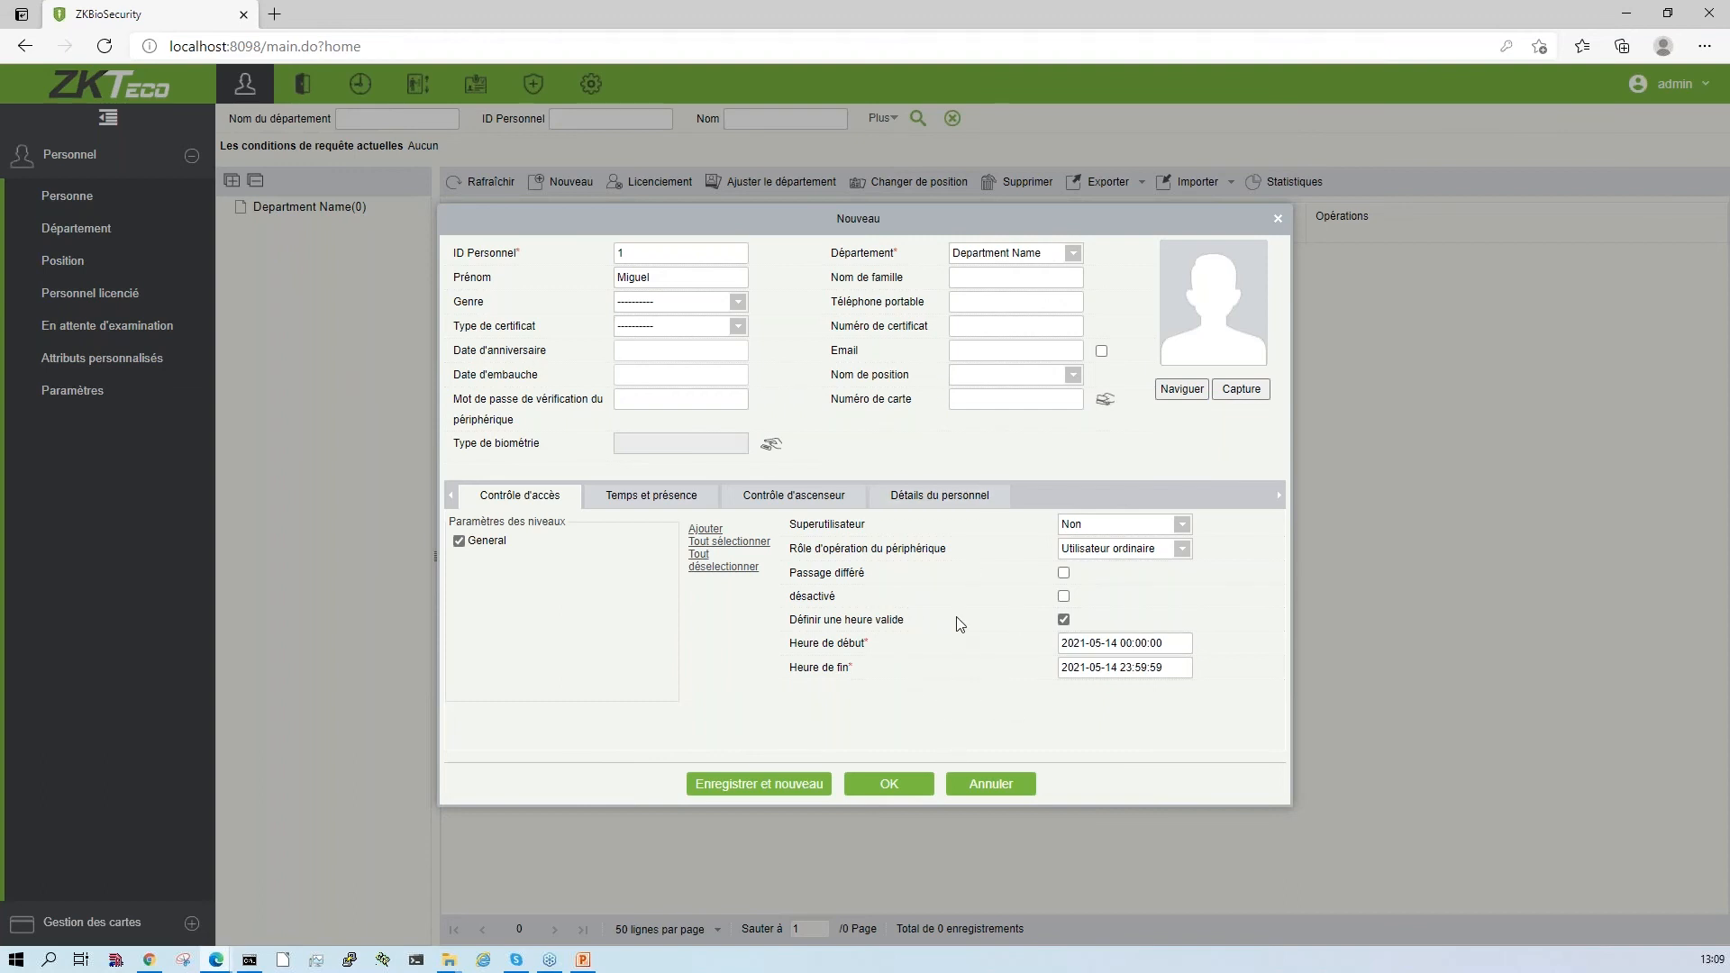
# - Review the new person's time and attendance and elevator control settings, and return to the access control settings
pyautogui.click(687, 508)
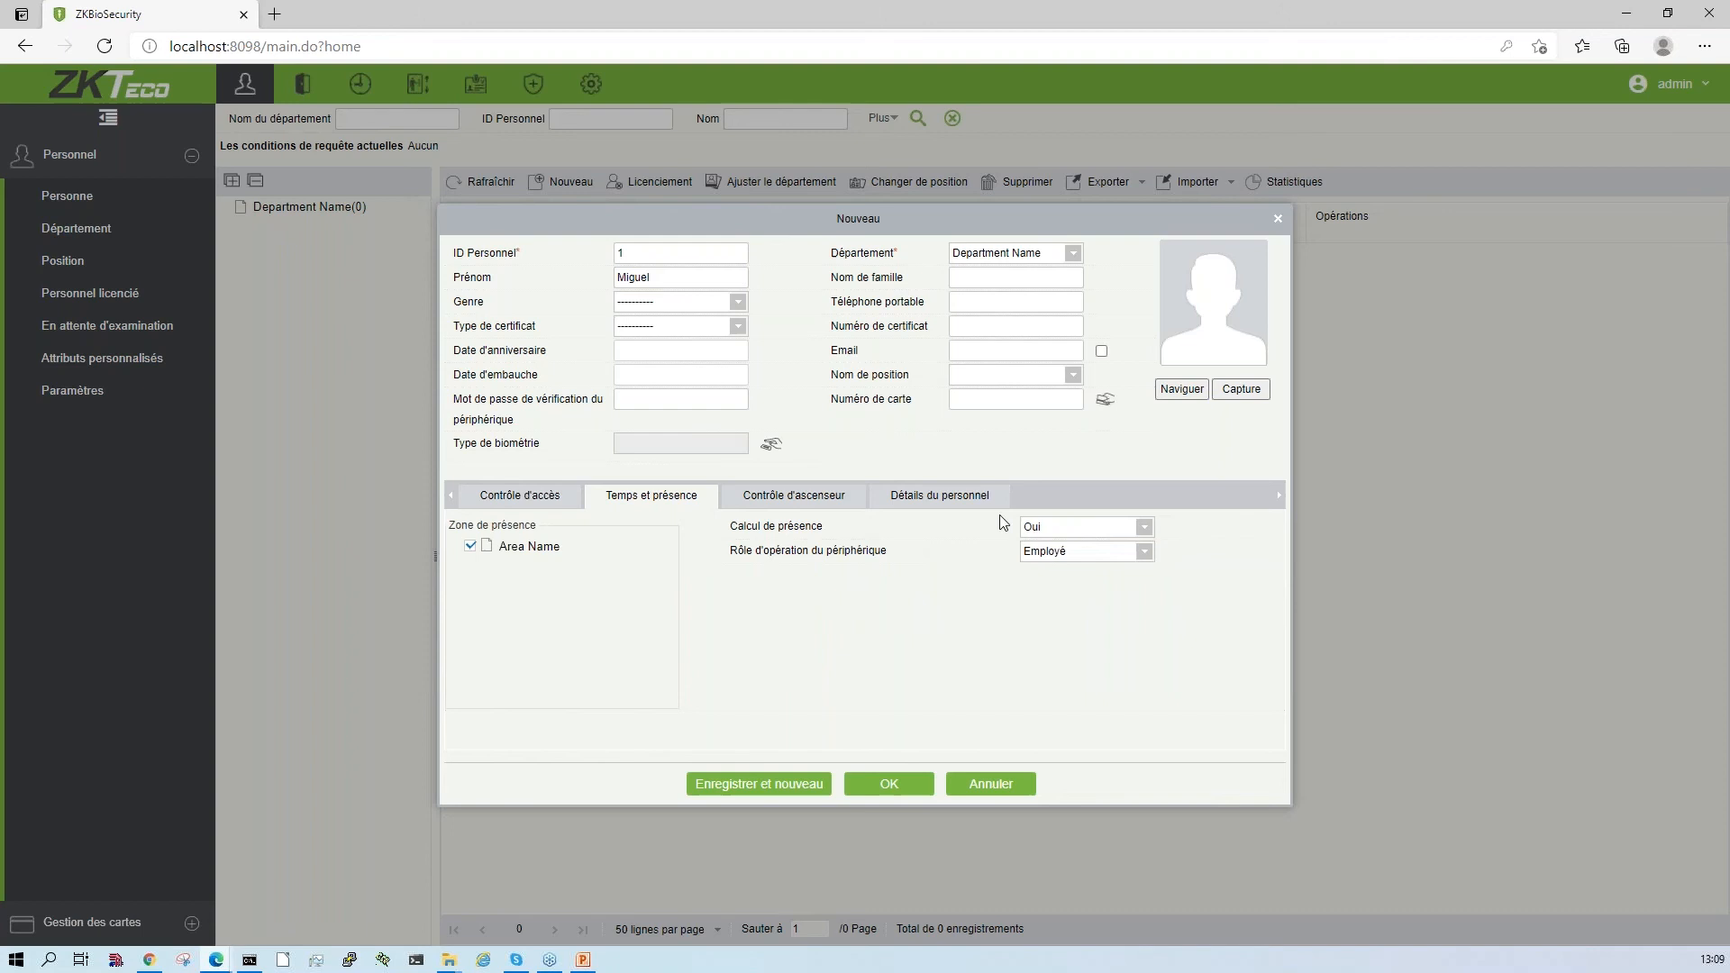
pyautogui.click(1099, 524)
pyautogui.click(814, 520)
pyautogui.click(800, 498)
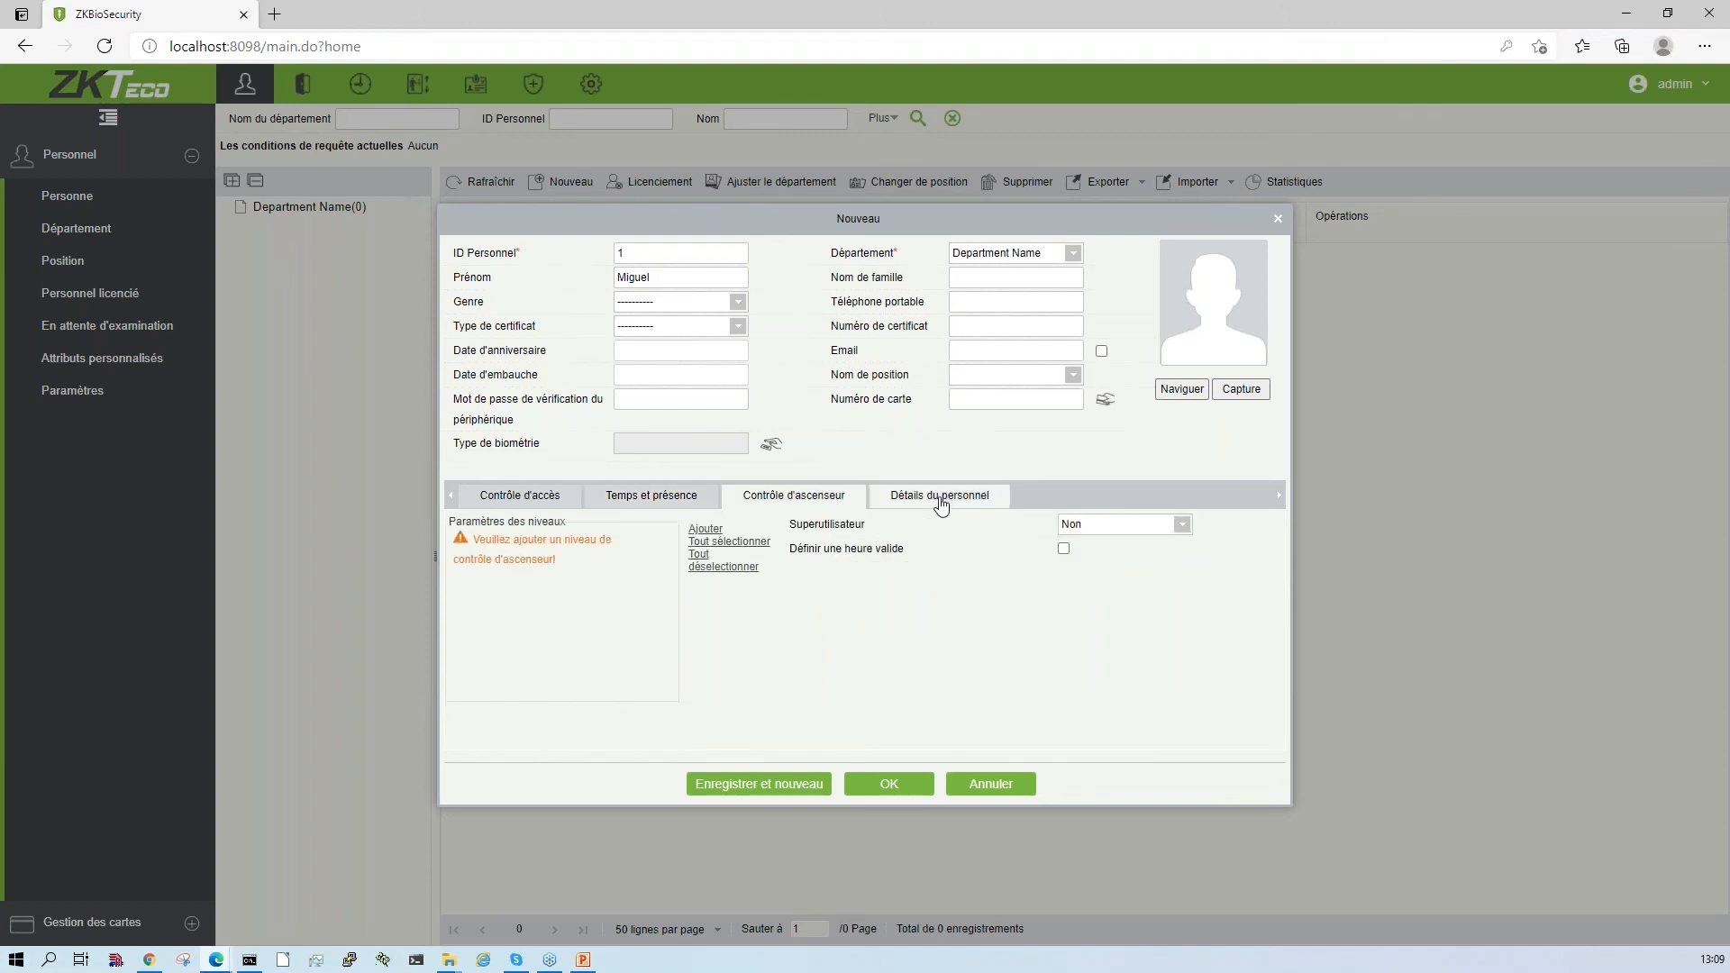
pyautogui.click(564, 502)
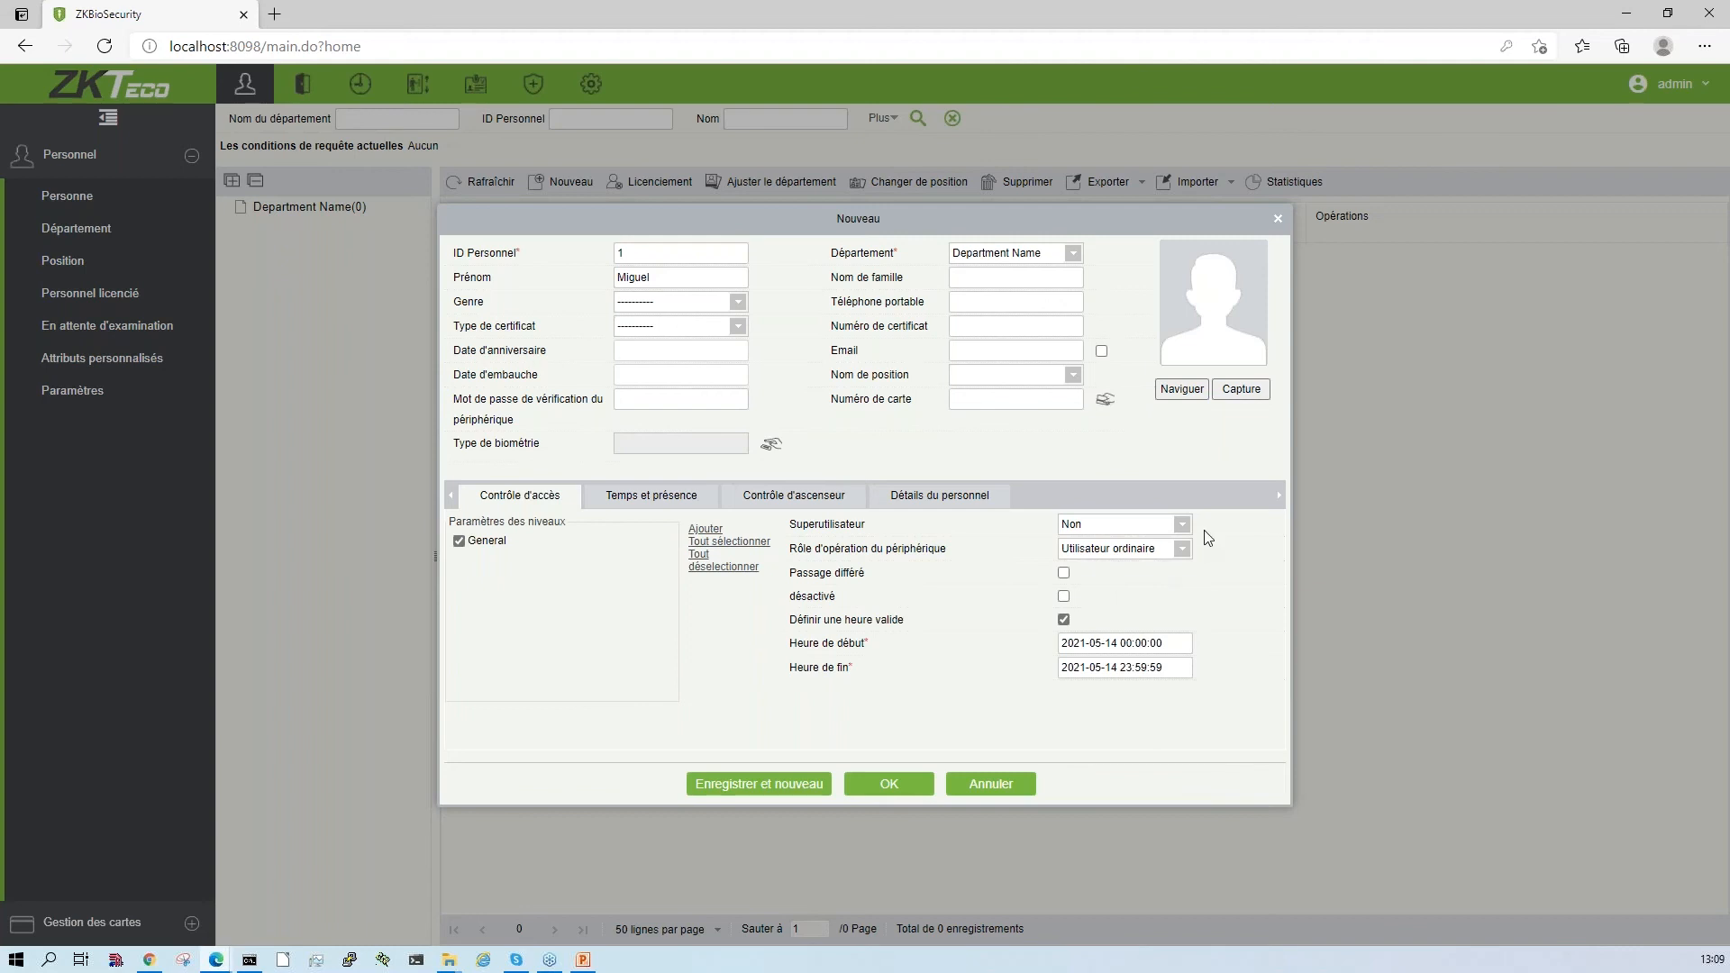
# - Check the superuser choices, leave the option at Non, and save the new person record
pyautogui.click(1181, 524)
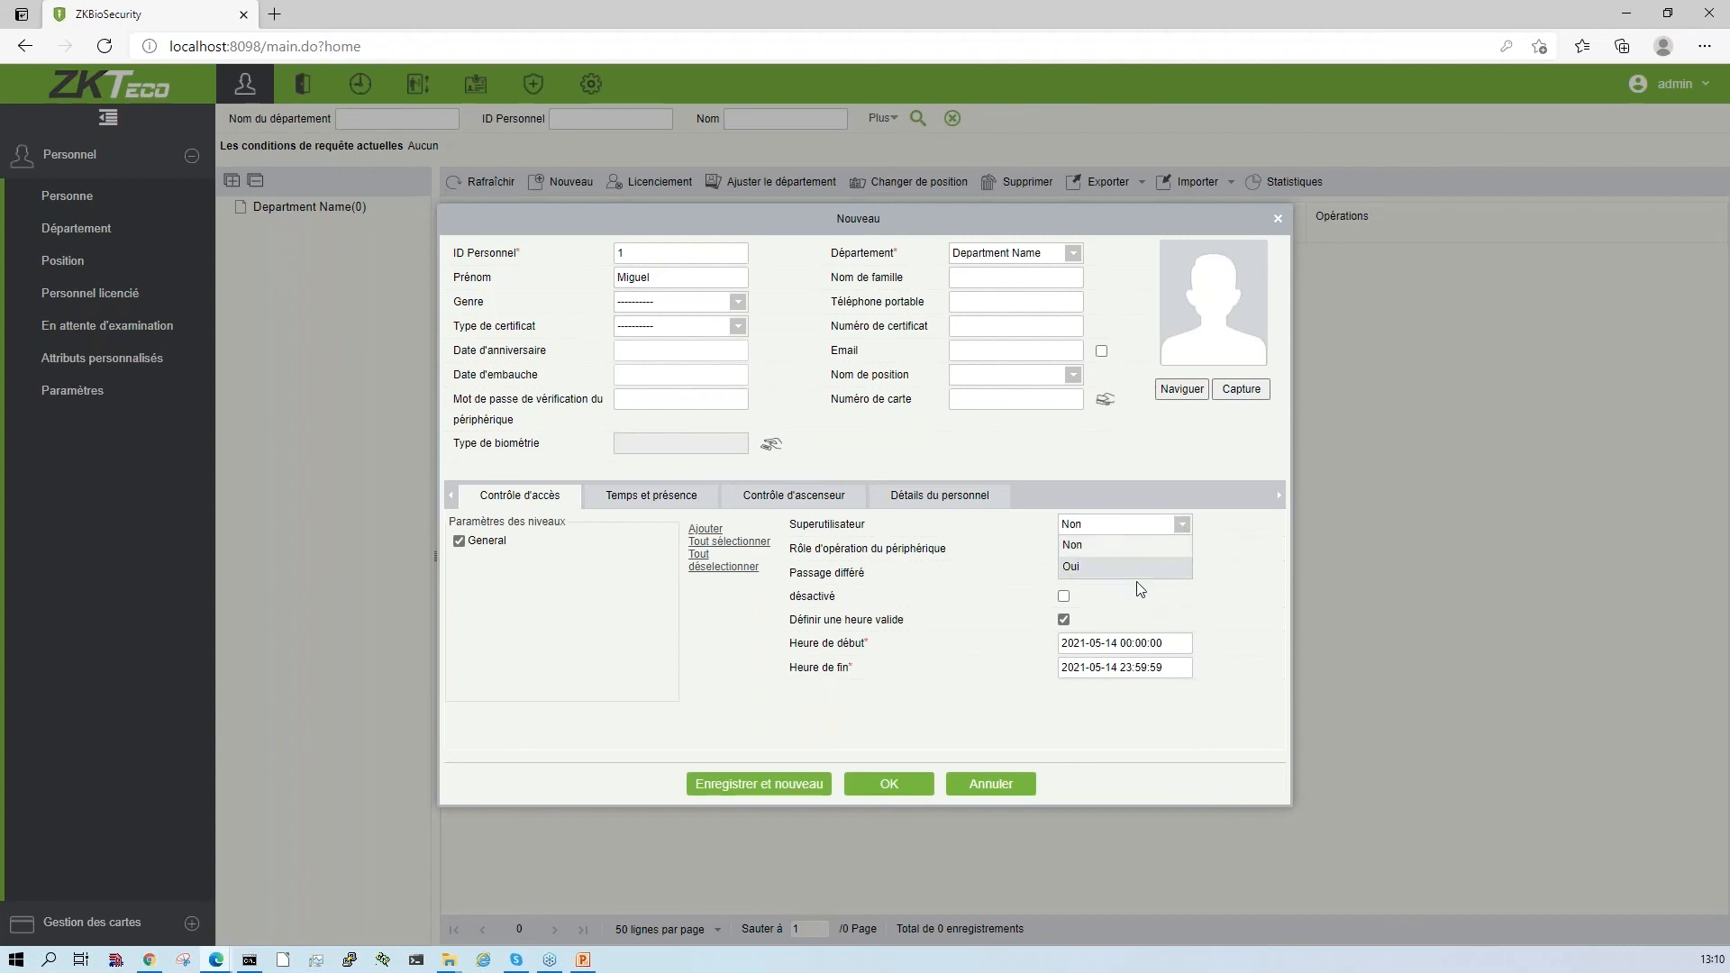
pyautogui.click(982, 702)
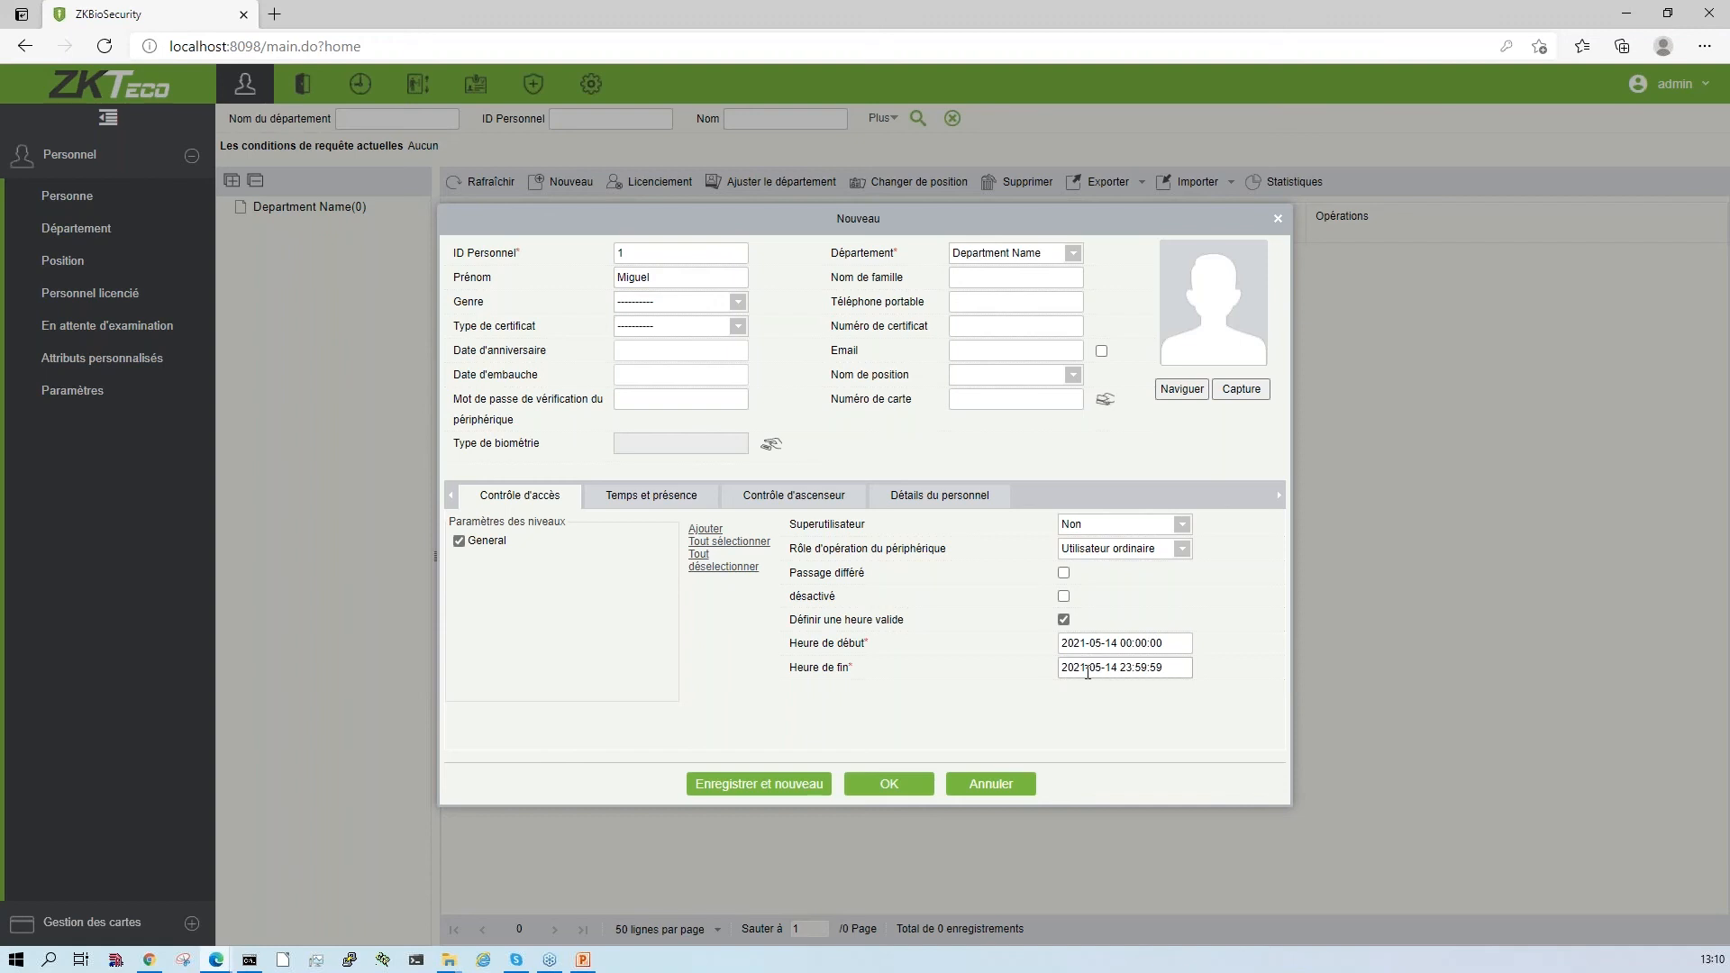
pyautogui.click(887, 786)
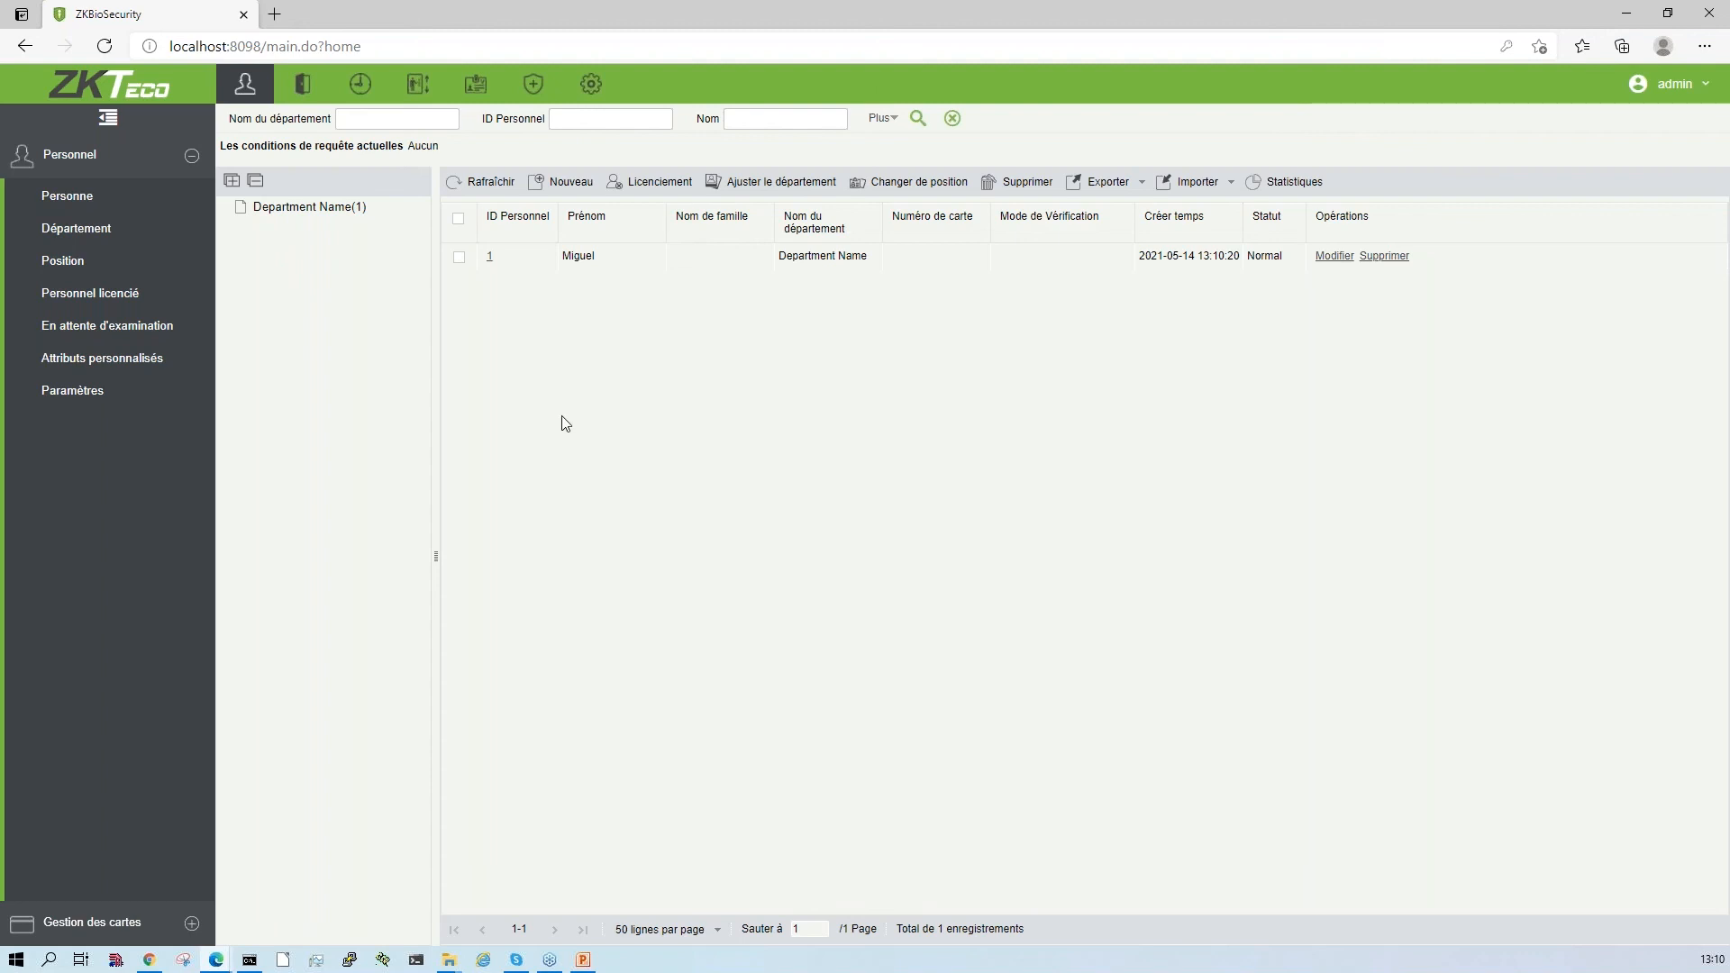
# - Review the Personnel module's department, position, dismissed personnel, pending review and parameters pages
pyautogui.click(88, 241)
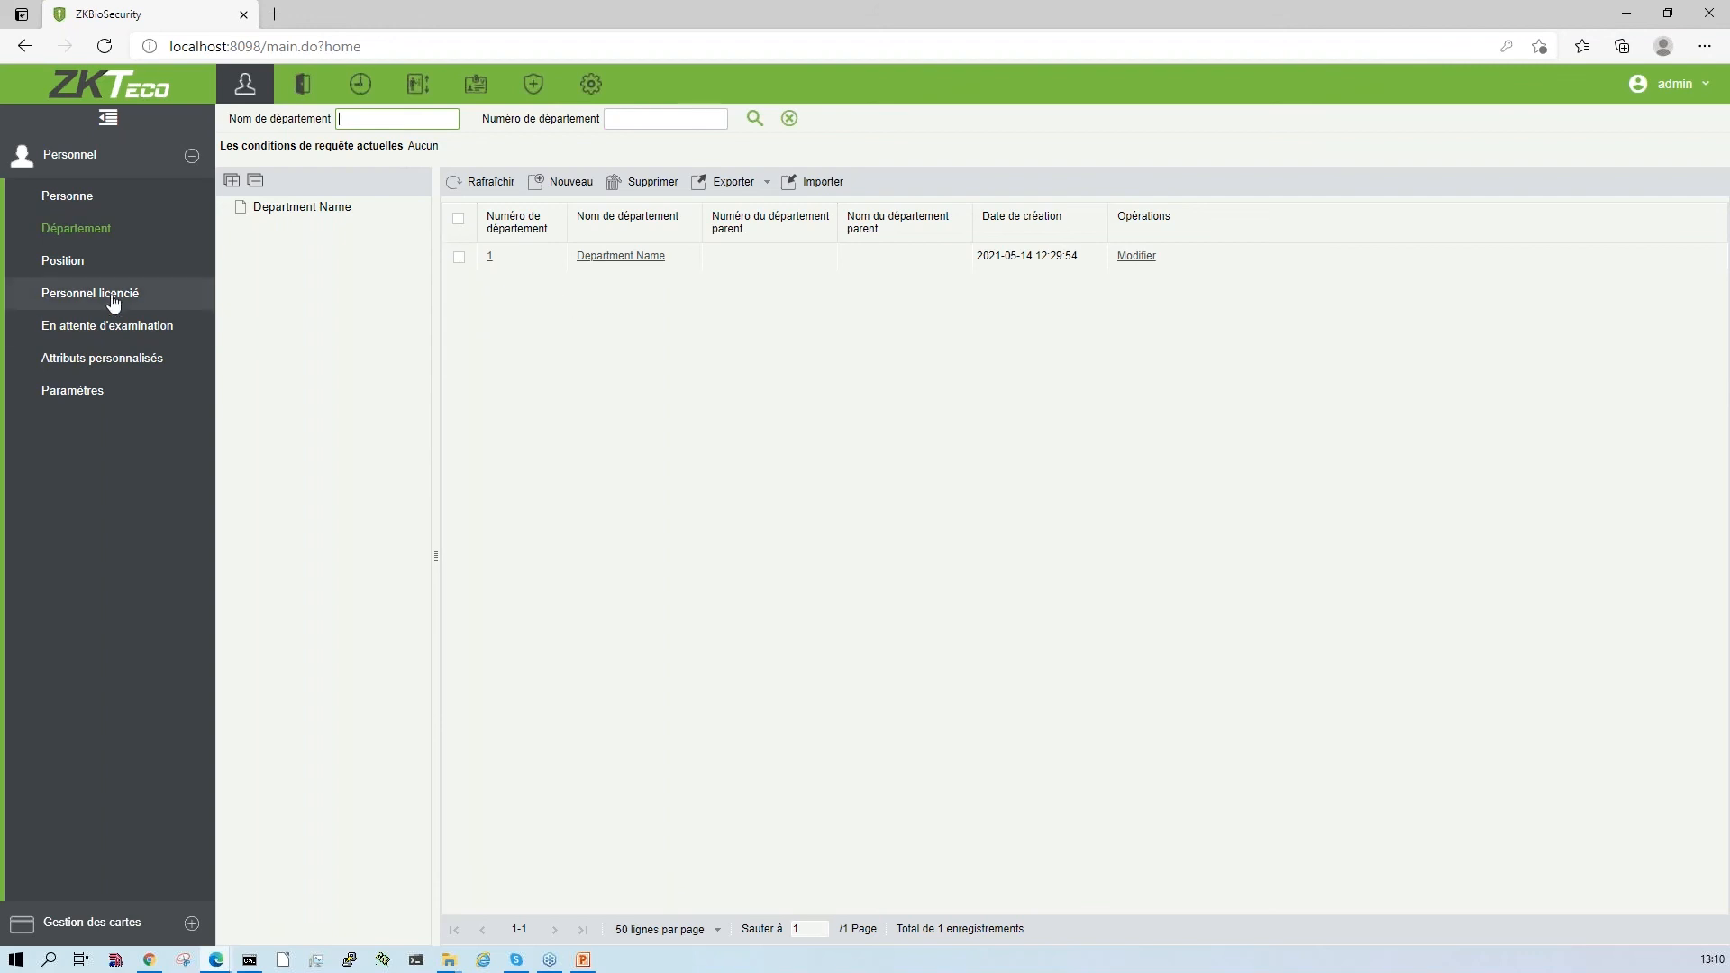
pyautogui.click(82, 269)
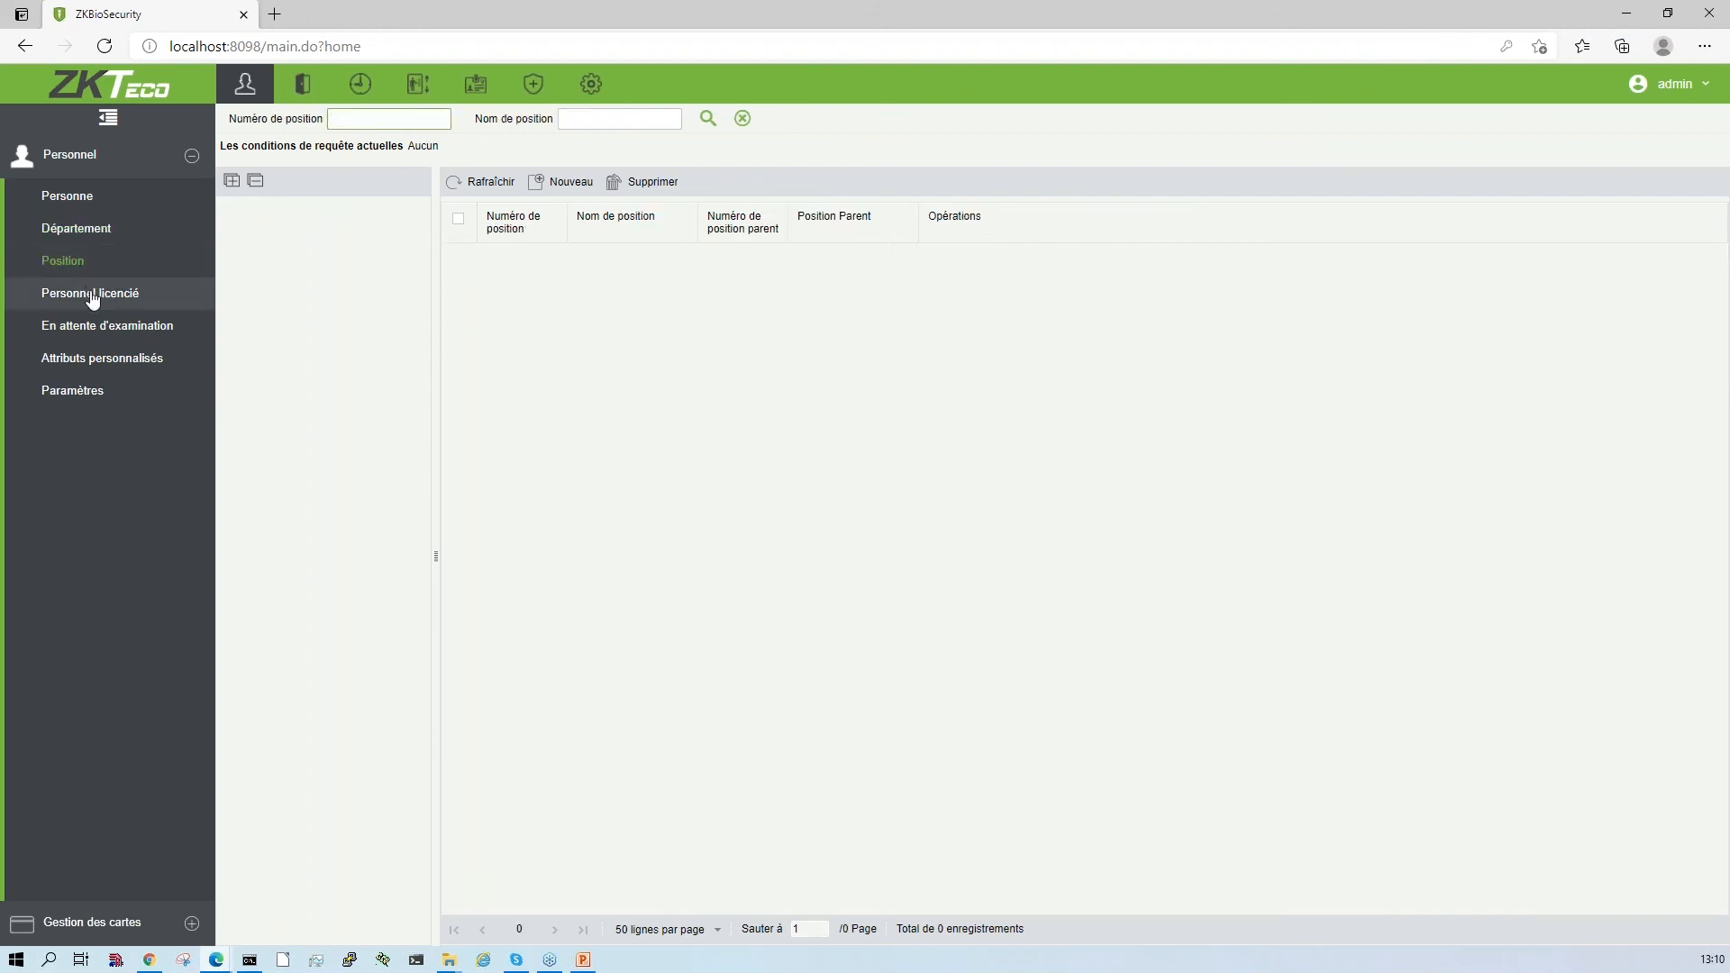
pyautogui.click(94, 300)
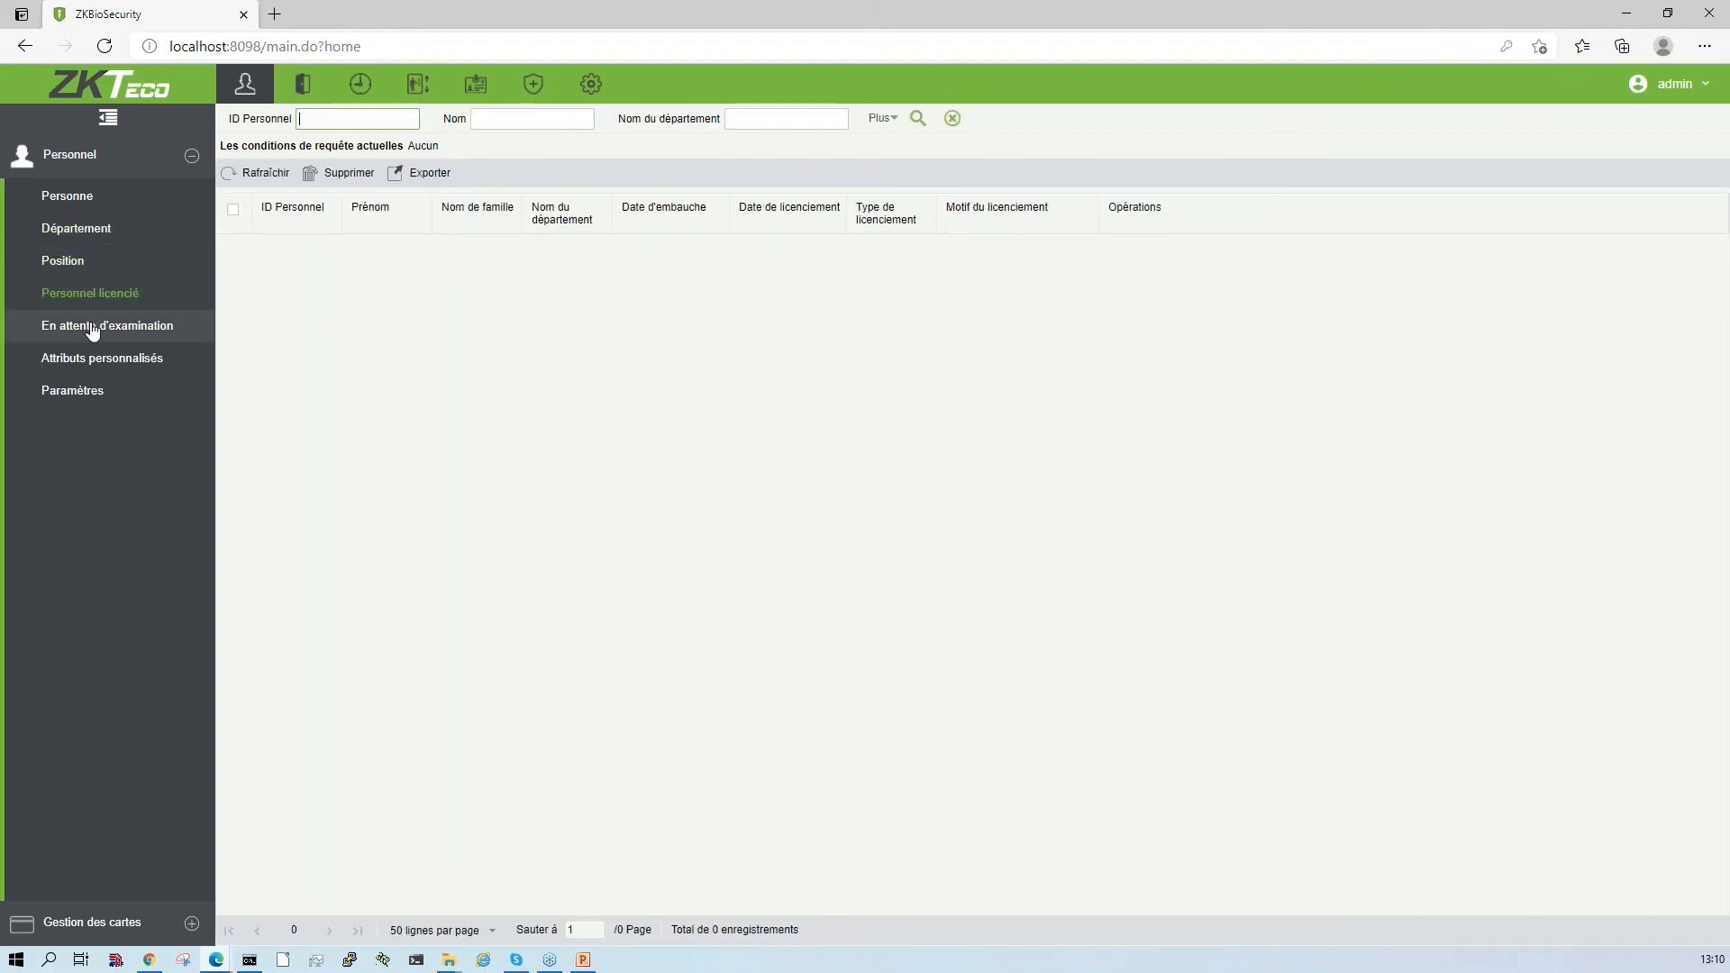
pyautogui.click(81, 330)
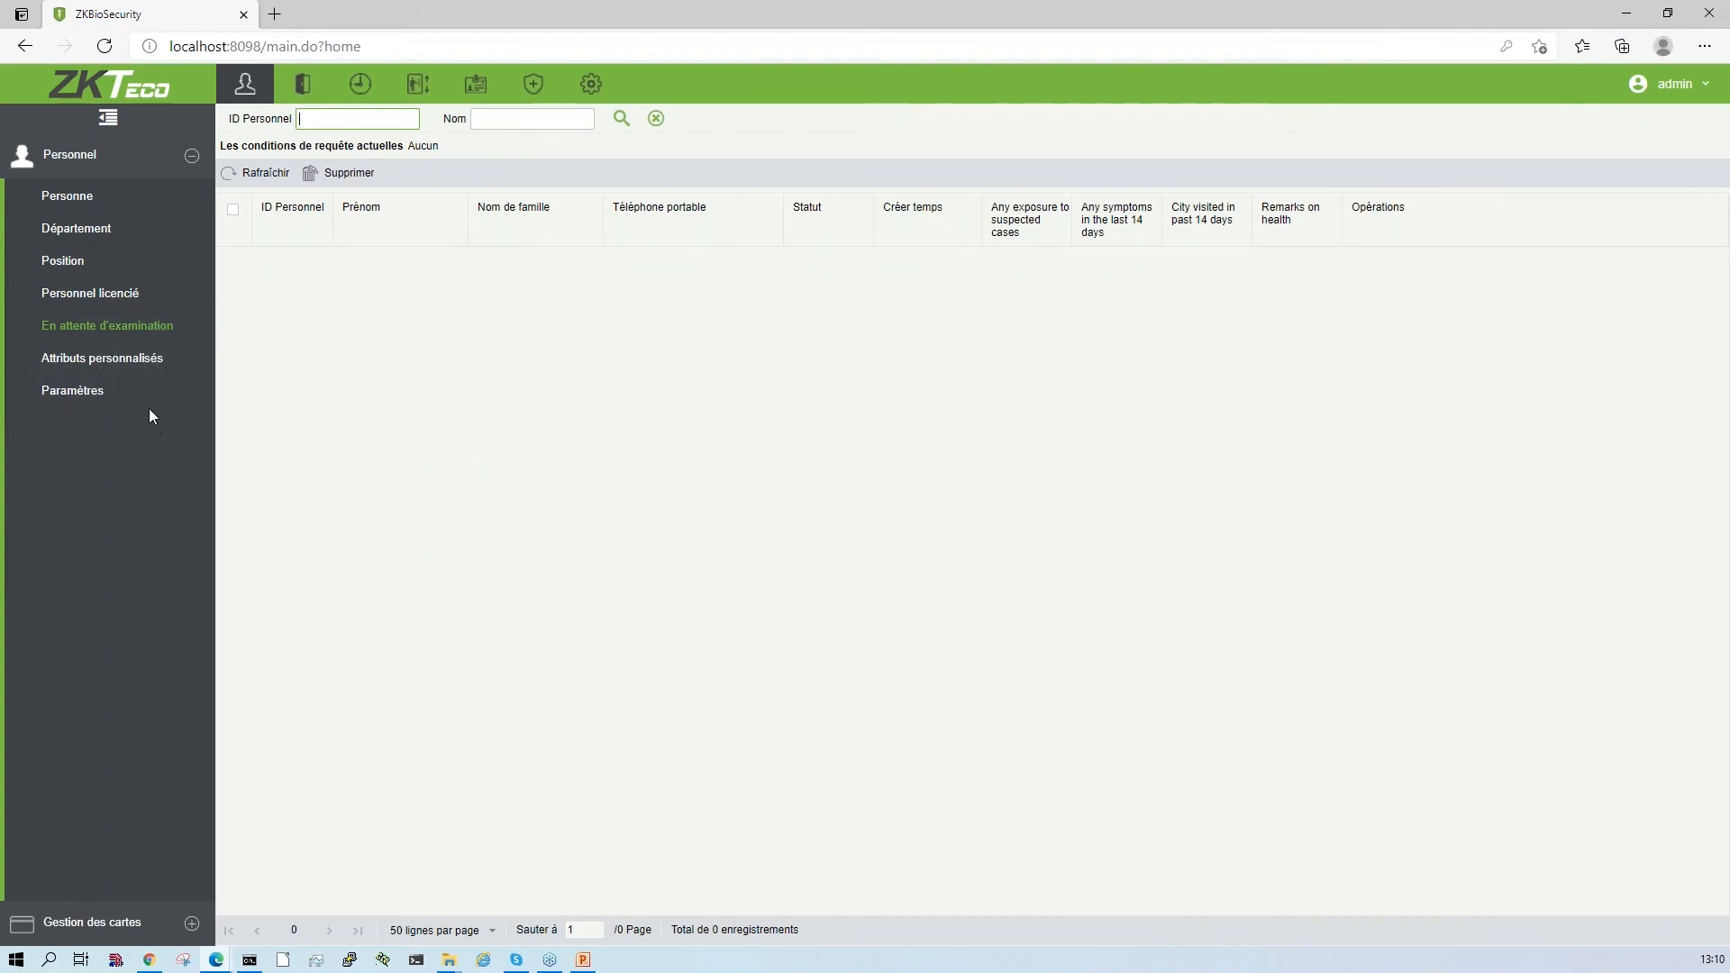
pyautogui.click(117, 393)
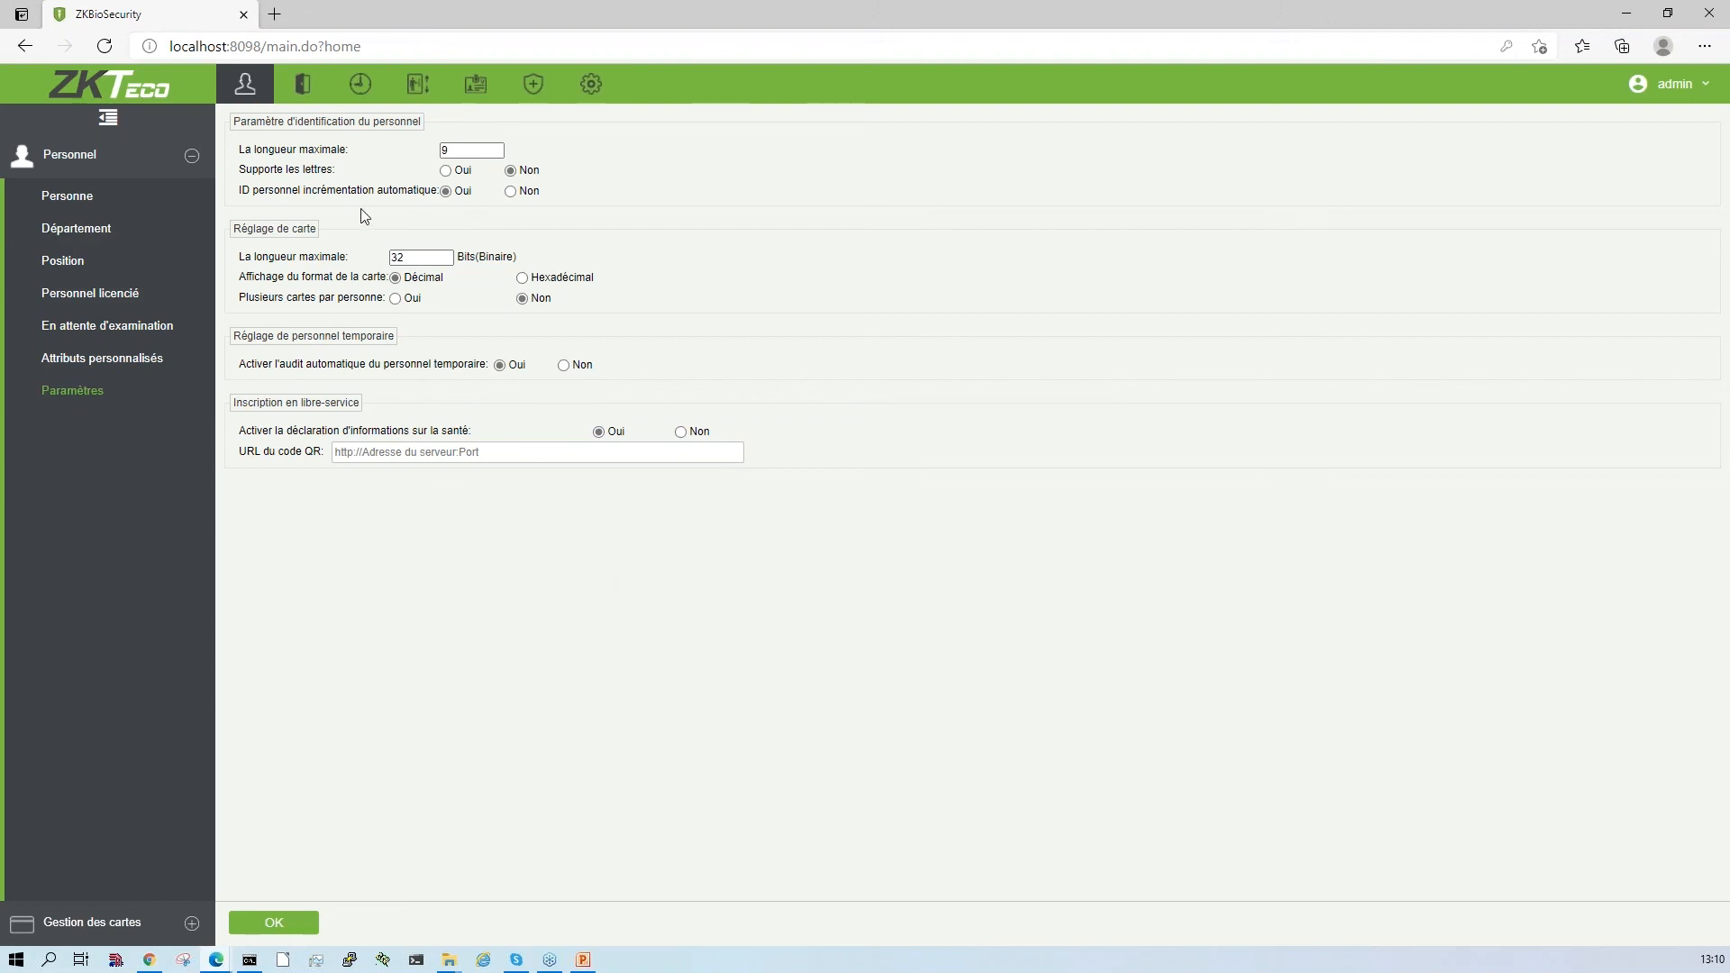
# - Open the access control device list and search the network for available devices
pyautogui.click(305, 88)
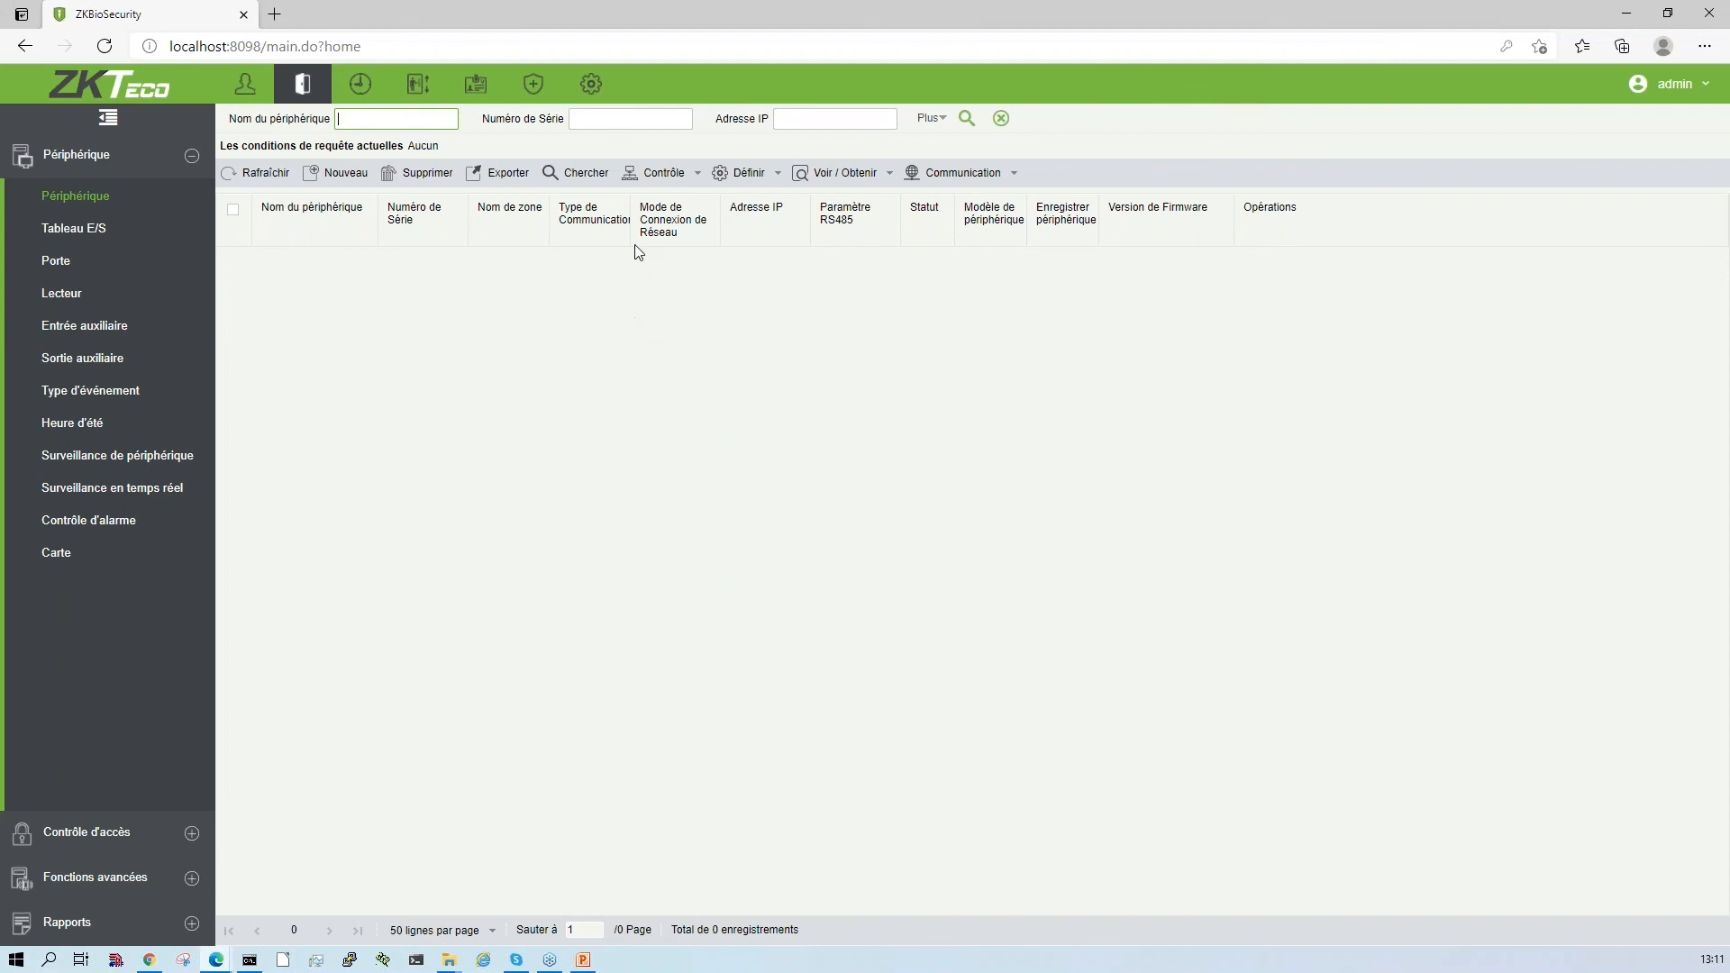
pyautogui.click(584, 180)
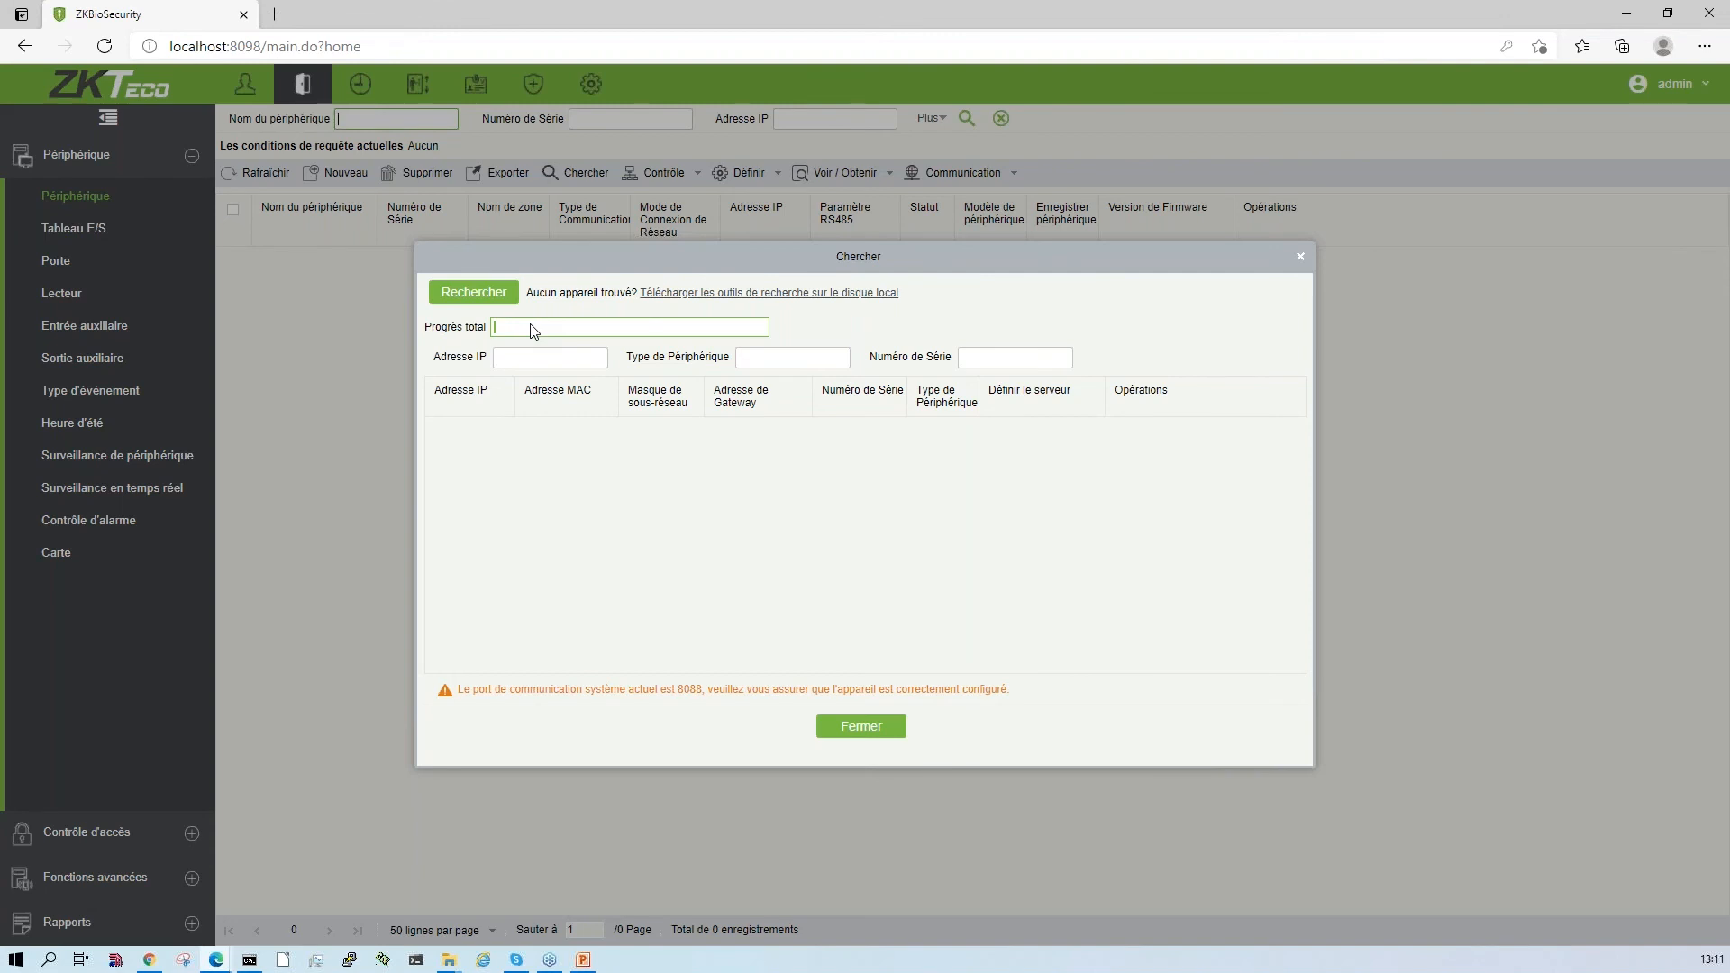
pyautogui.click(469, 296)
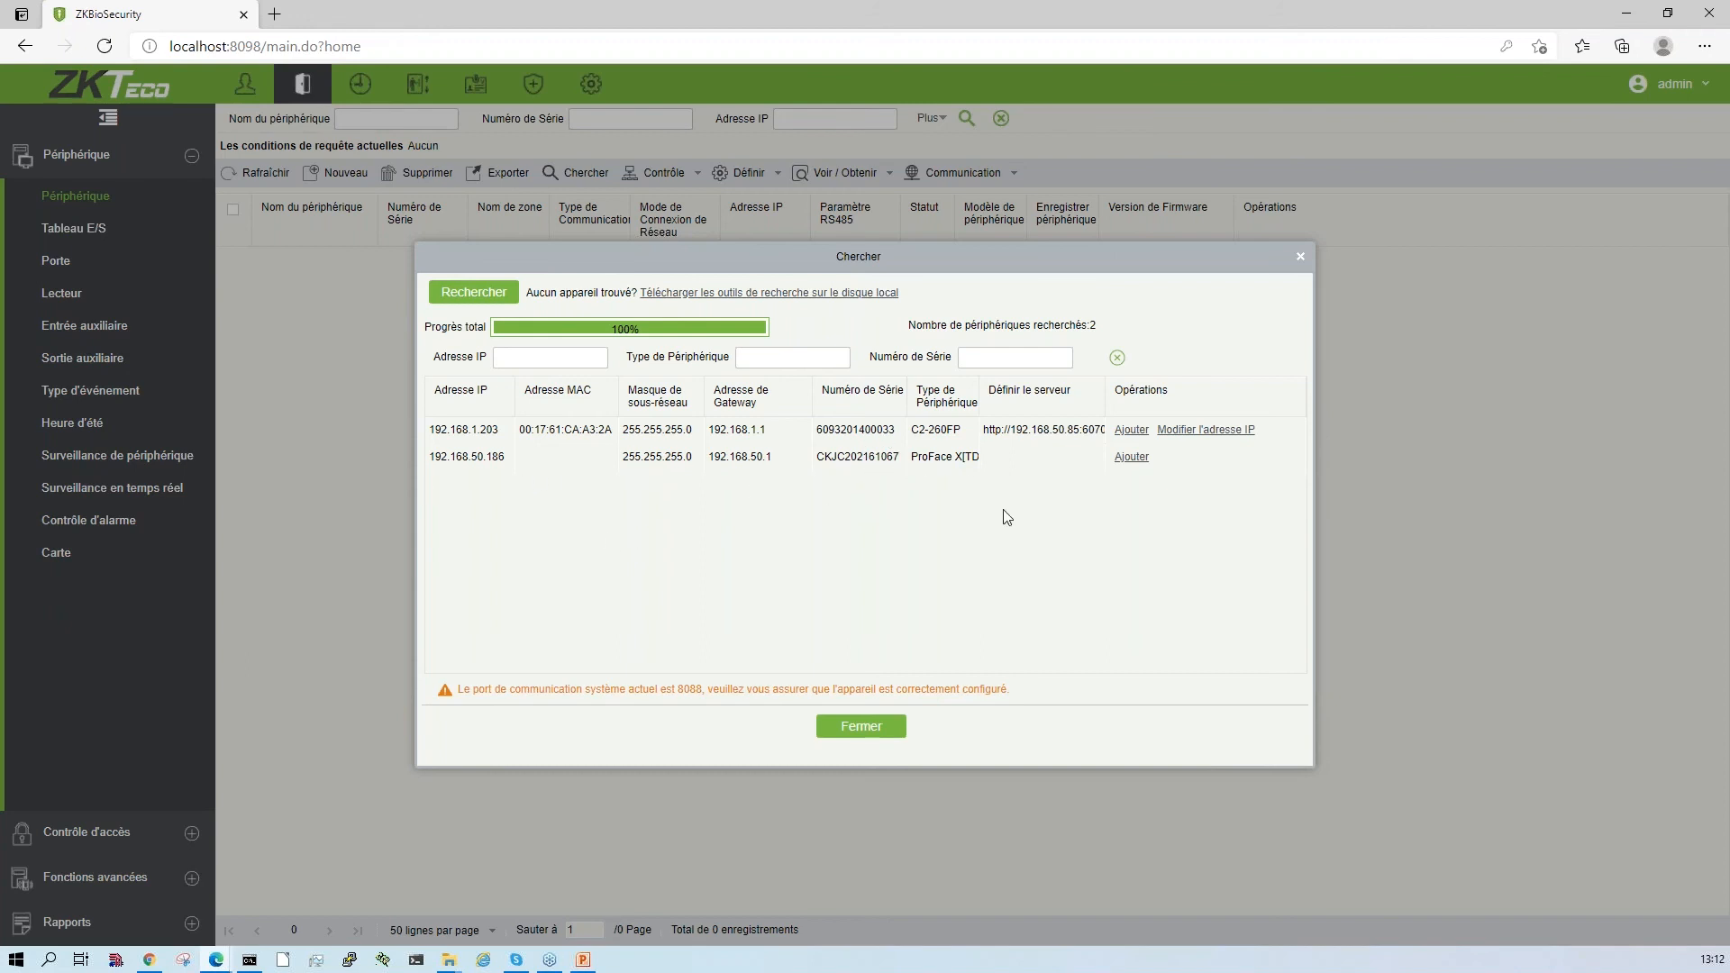
# - Start adding the found ProFace X[TD] device at 192.168.50.186 and name it ProFaceWebinar
pyautogui.click(1131, 458)
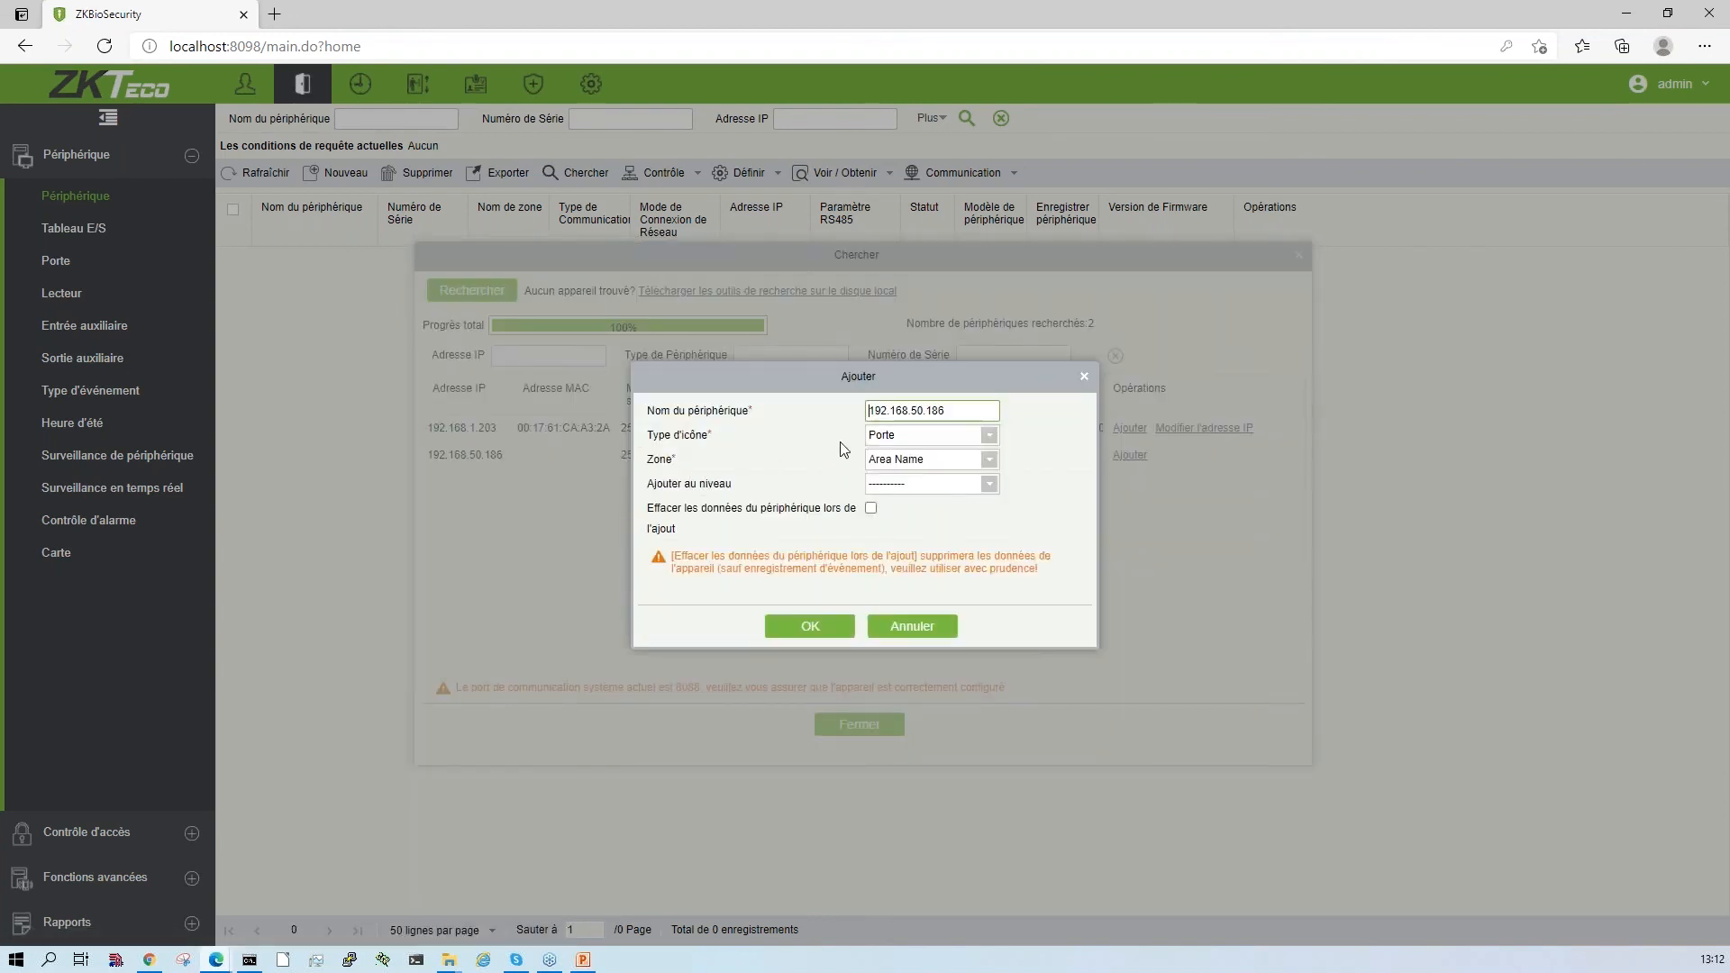
pyautogui.hotkey('ctrl', 'a')
pyautogui.click(821, 460)
pyautogui.doubleClick(916, 410)
pyautogui.write('ProFaceWebinar')
# - Keep icon type Porte and zone Area Name, assign the device to the General access level, and confirm adding it
pyautogui.click(989, 435)
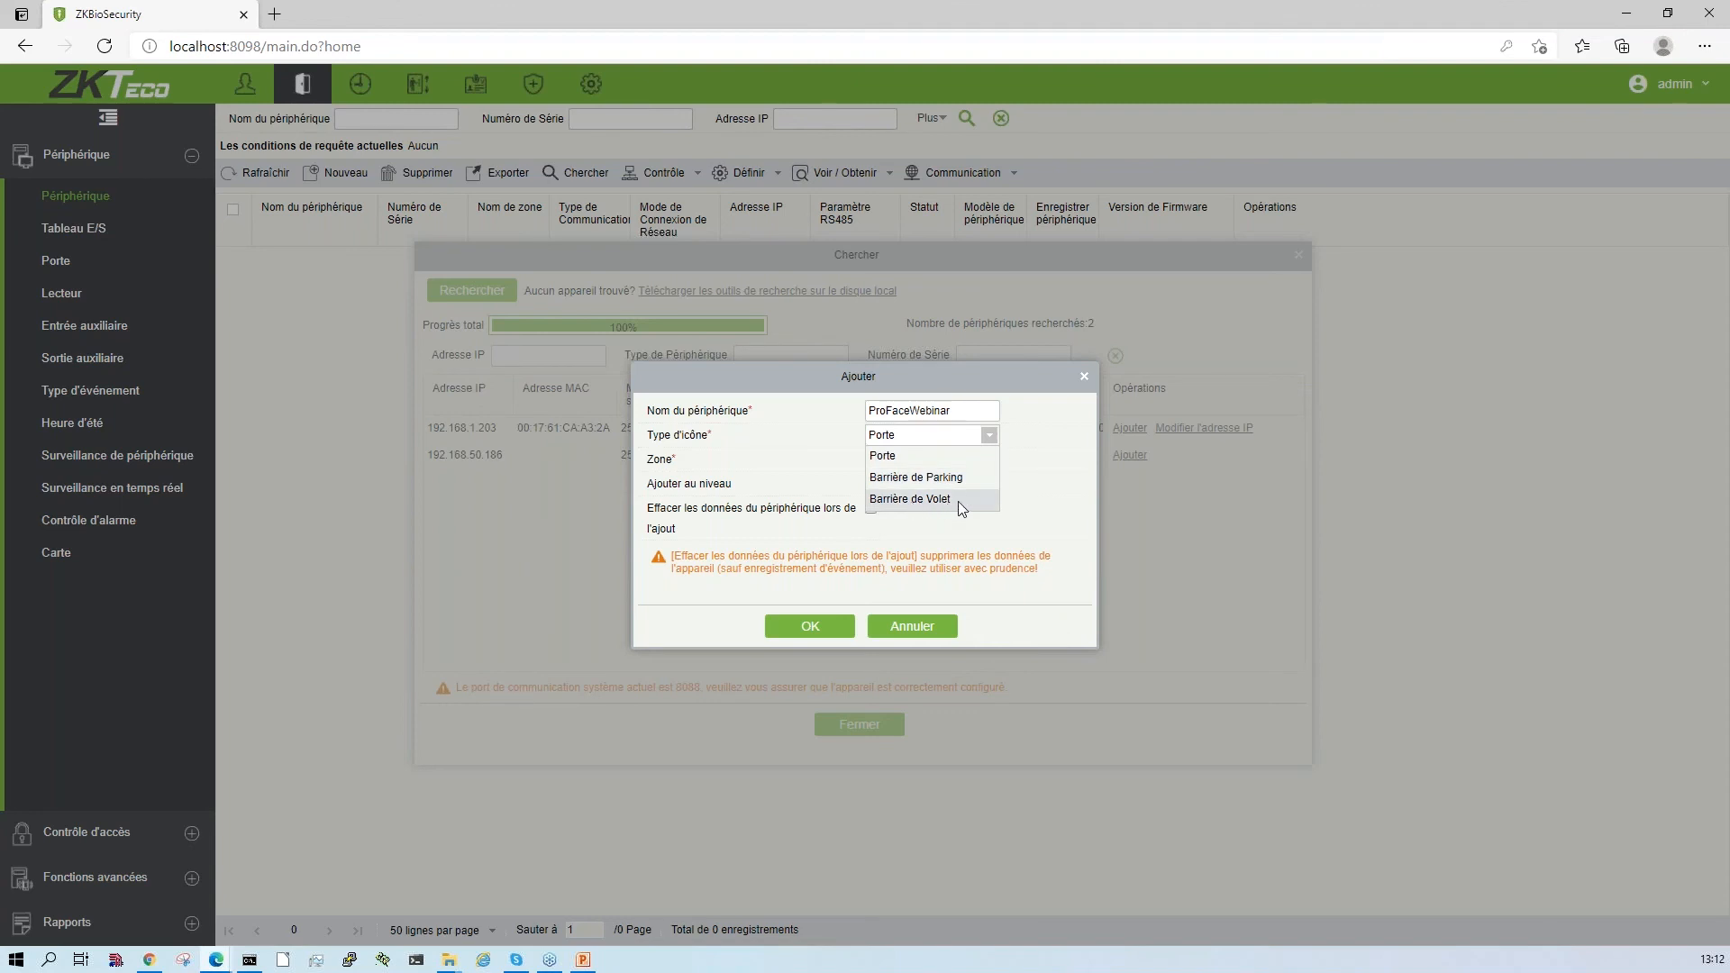
pyautogui.click(937, 462)
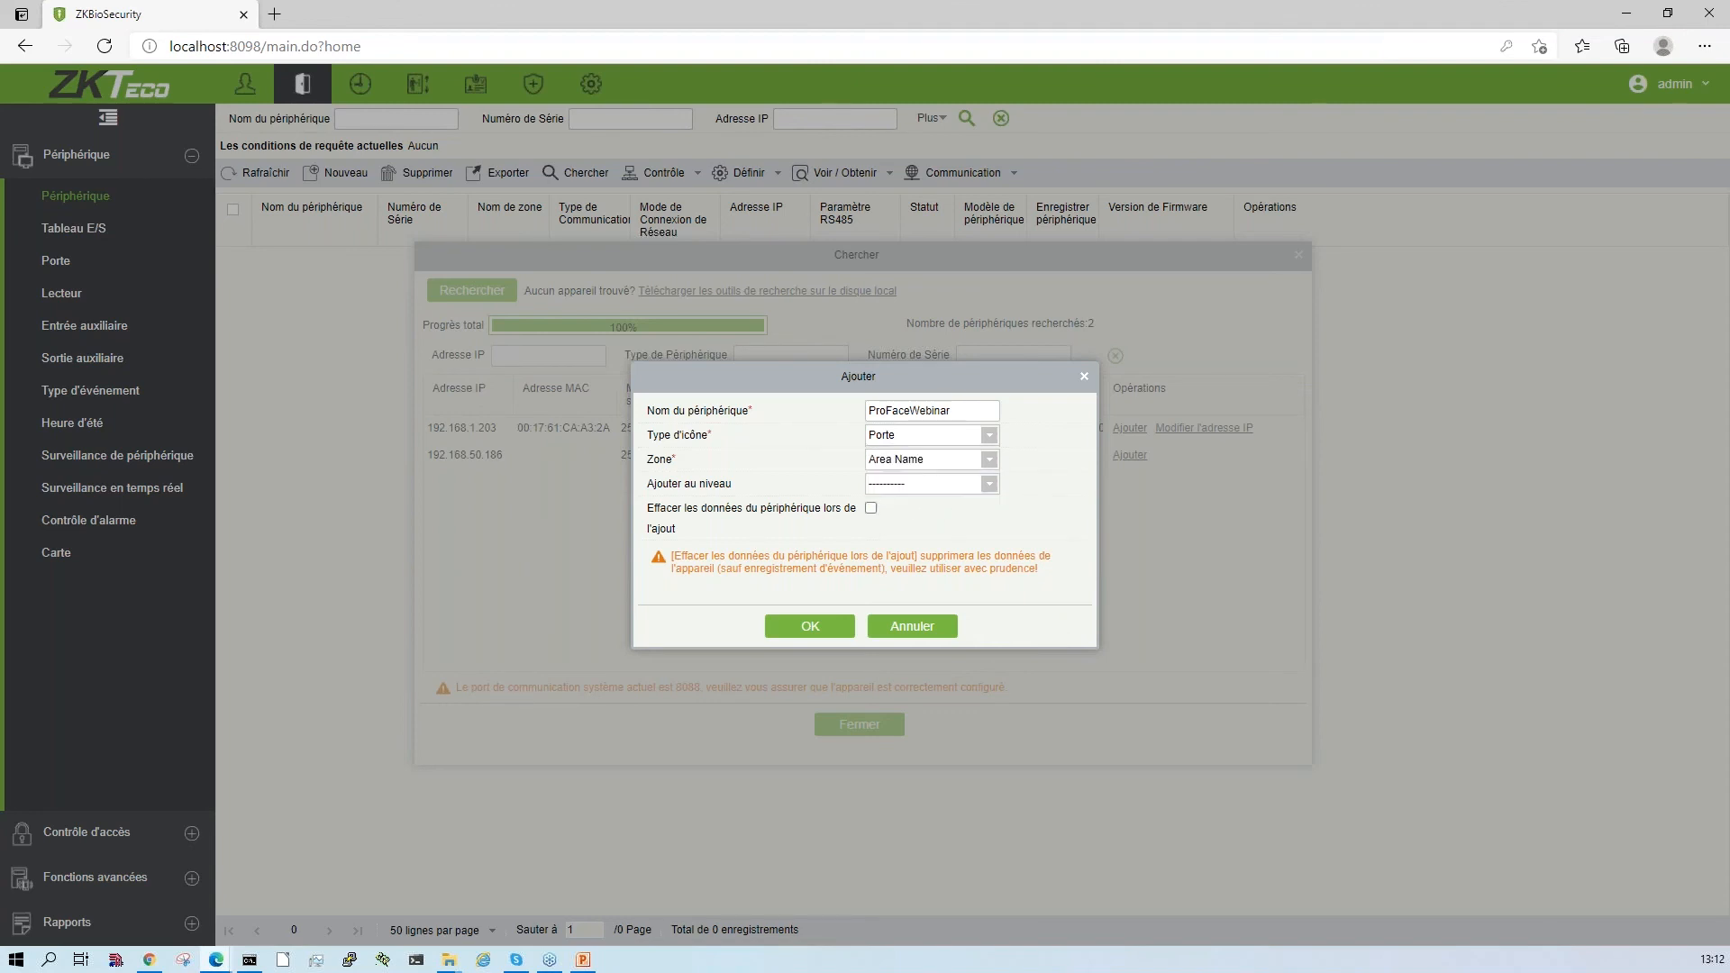
pyautogui.click(986, 463)
pyautogui.click(947, 507)
pyautogui.click(947, 505)
pyautogui.click(989, 486)
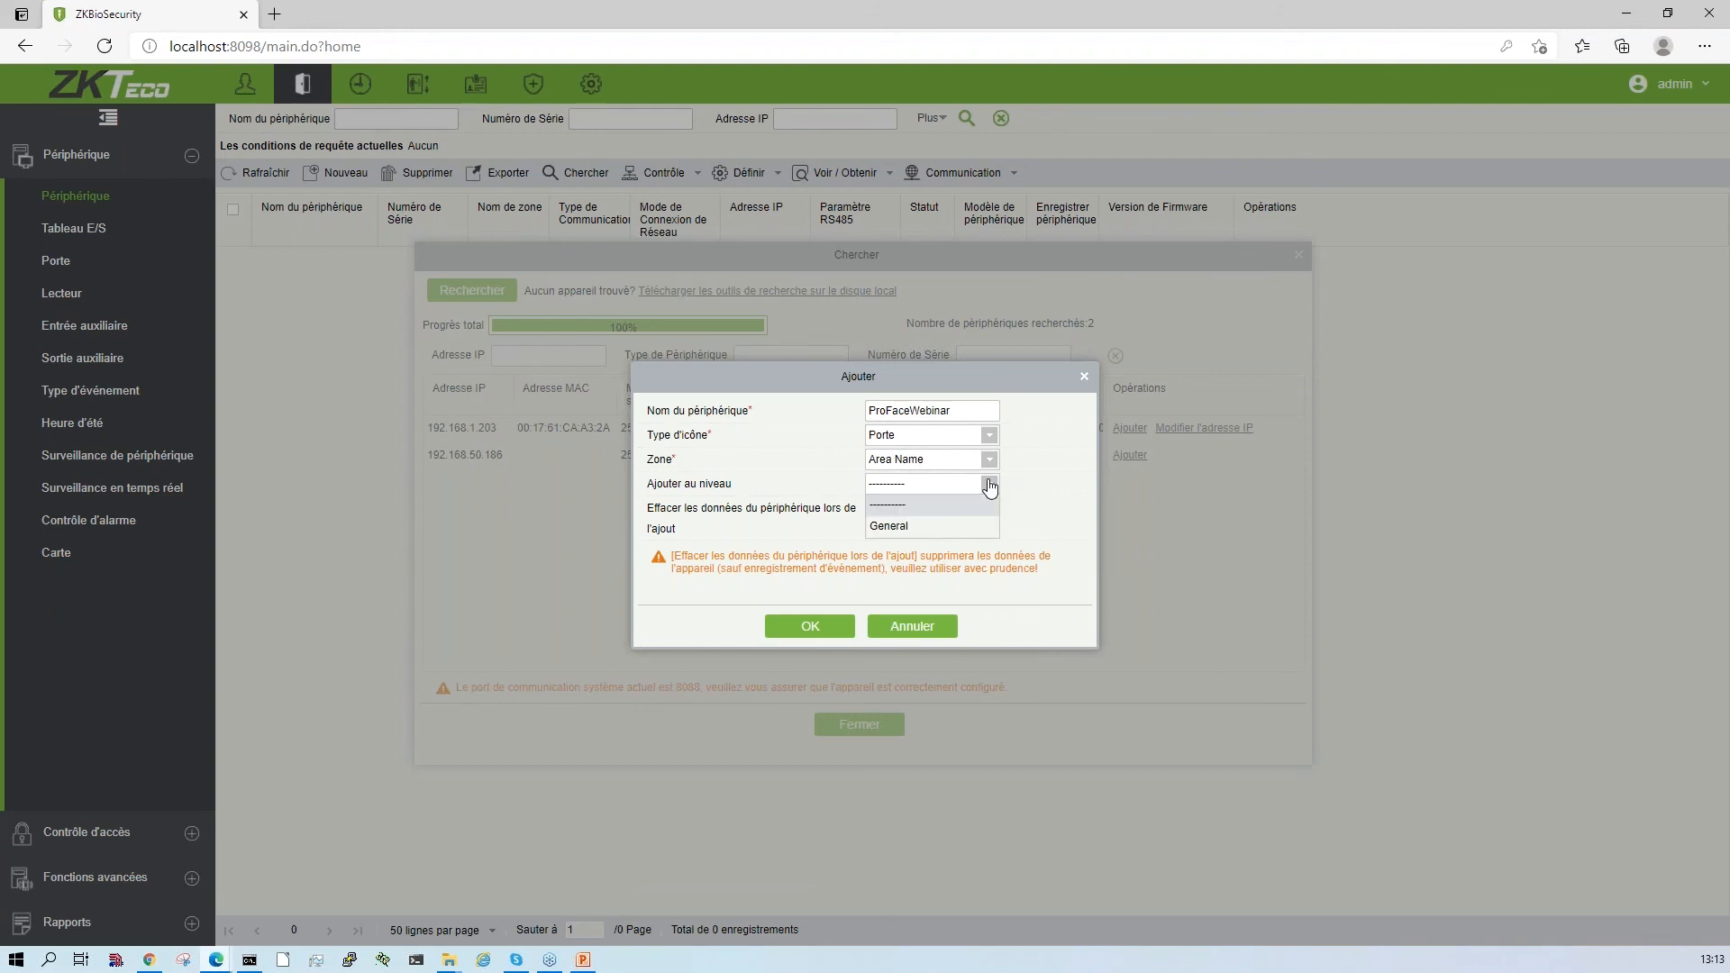
pyautogui.click(894, 530)
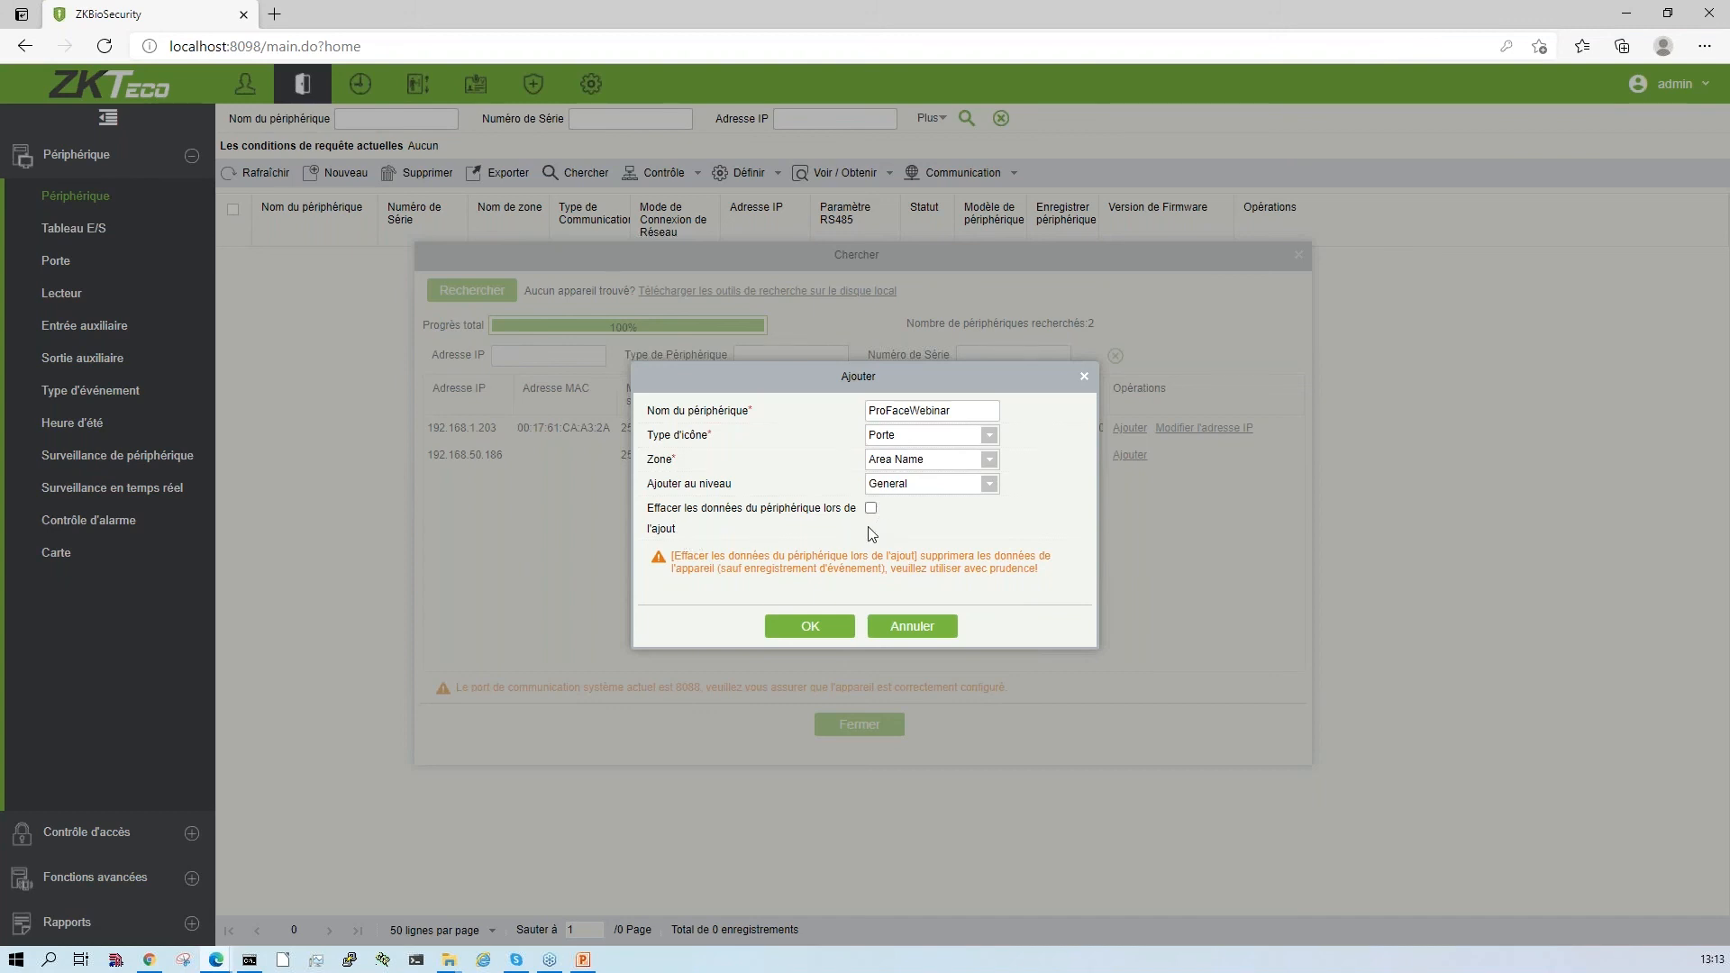
pyautogui.click(838, 627)
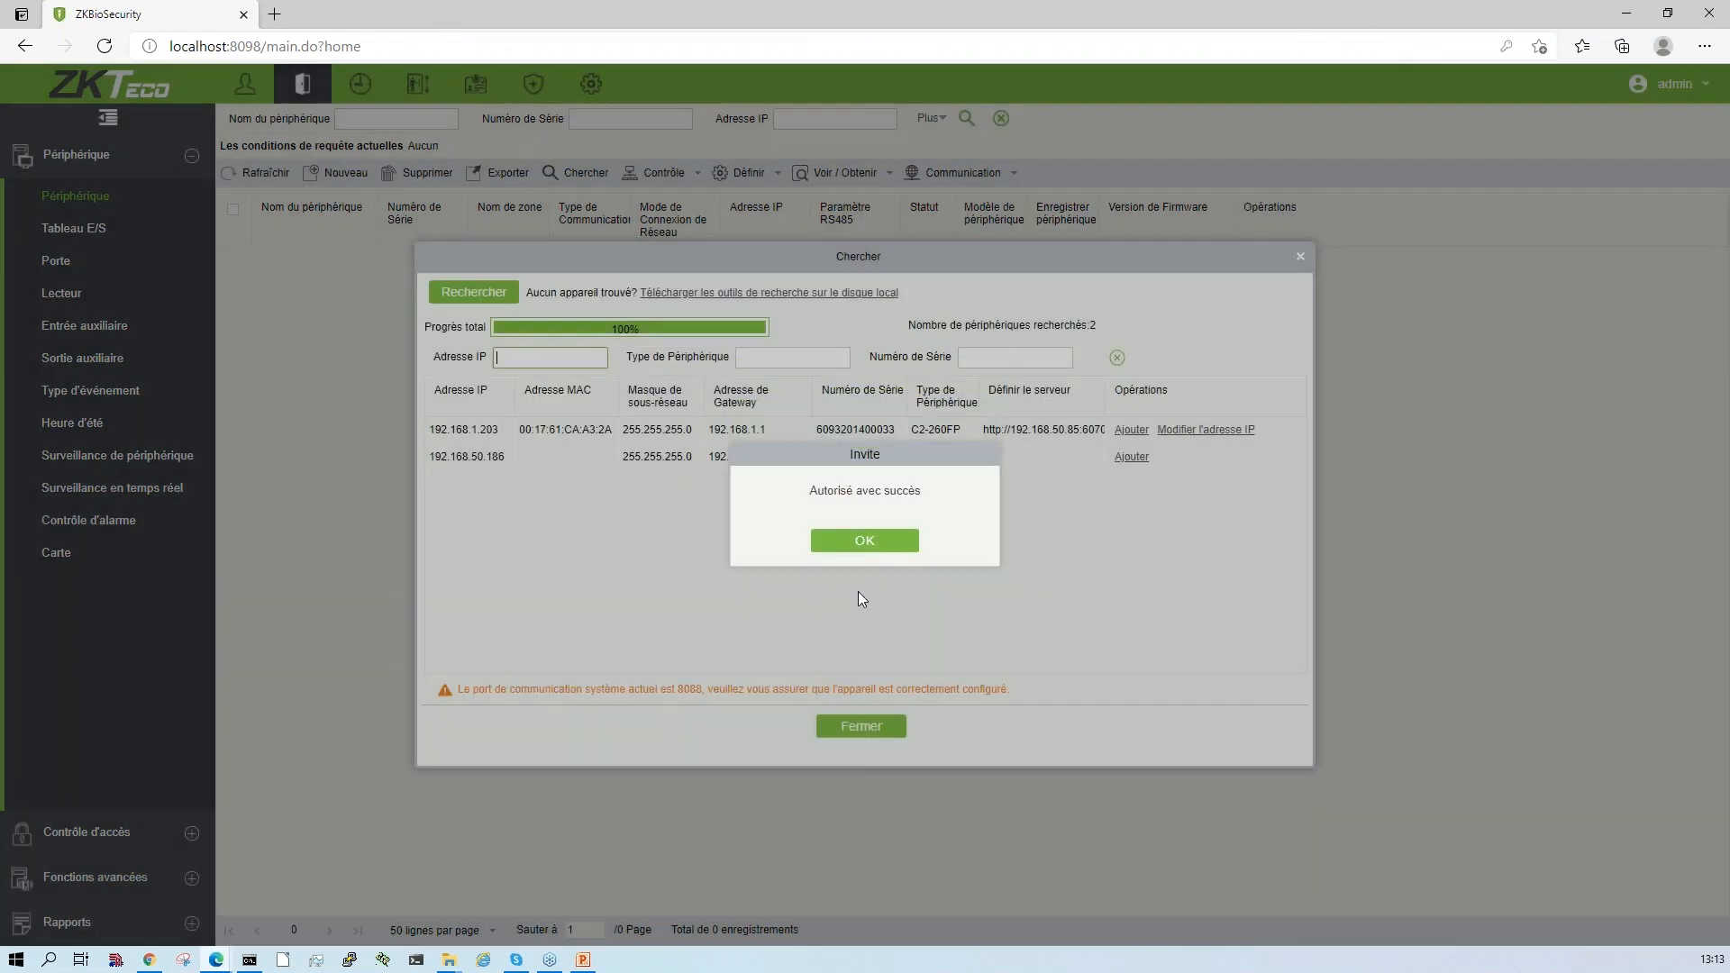
pyautogui.click(847, 540)
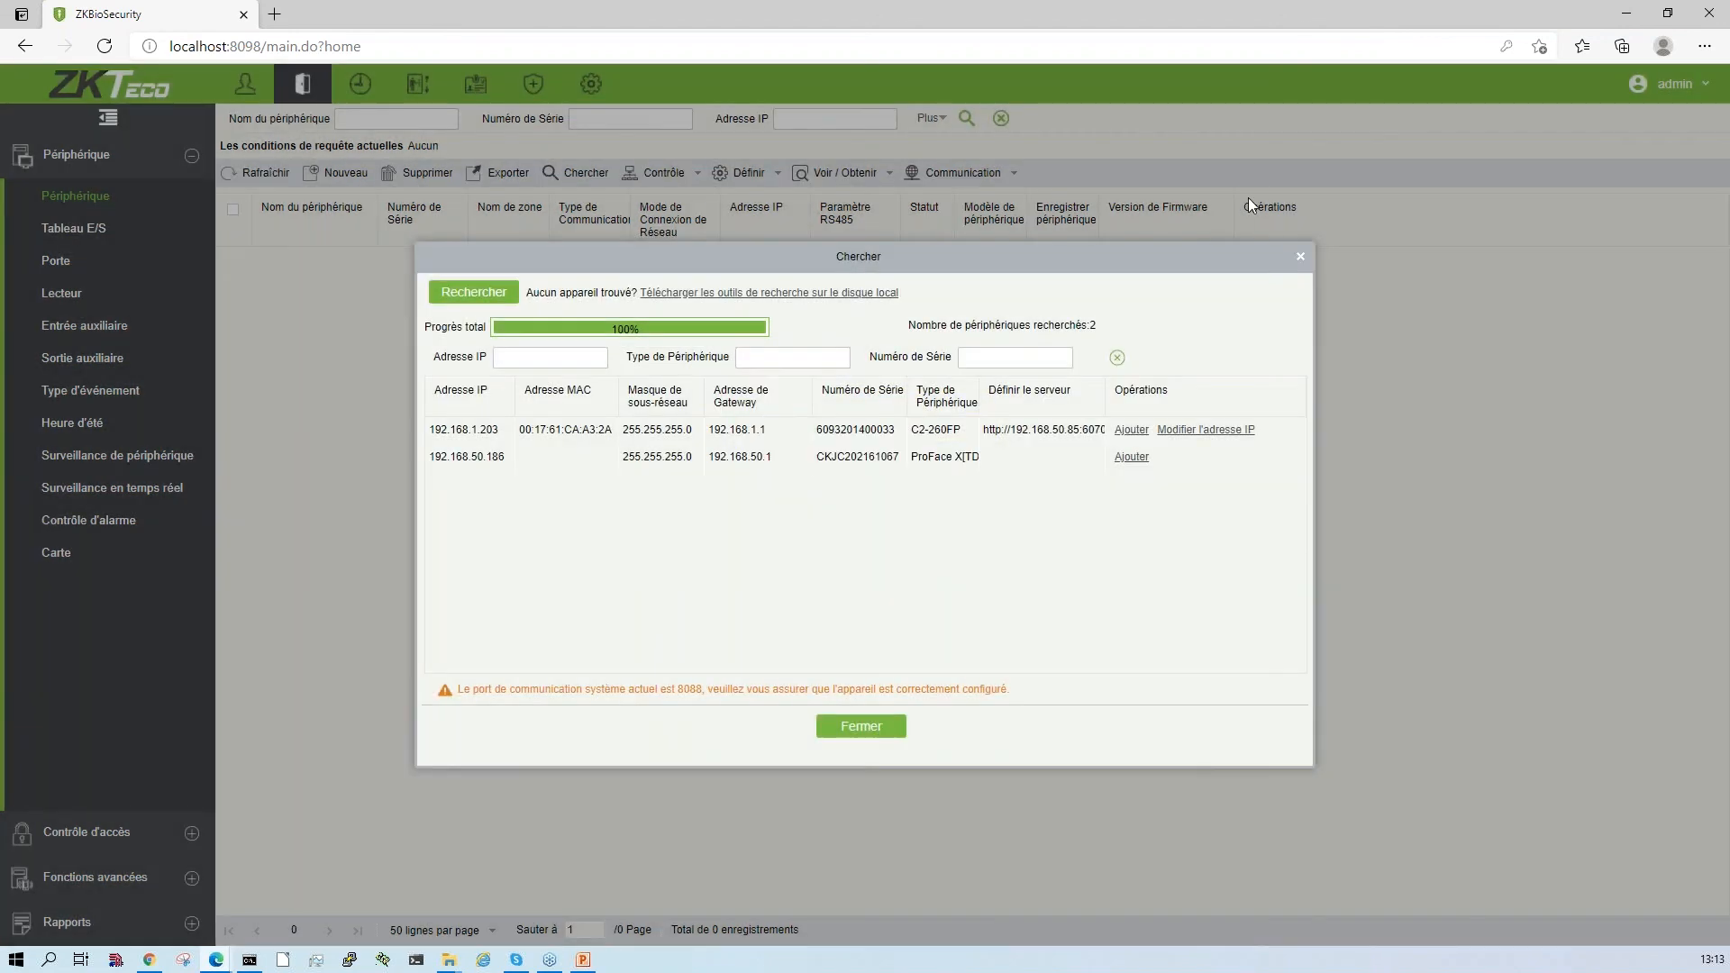
# - Close the device search and refresh the access control device list
pyautogui.click(1299, 258)
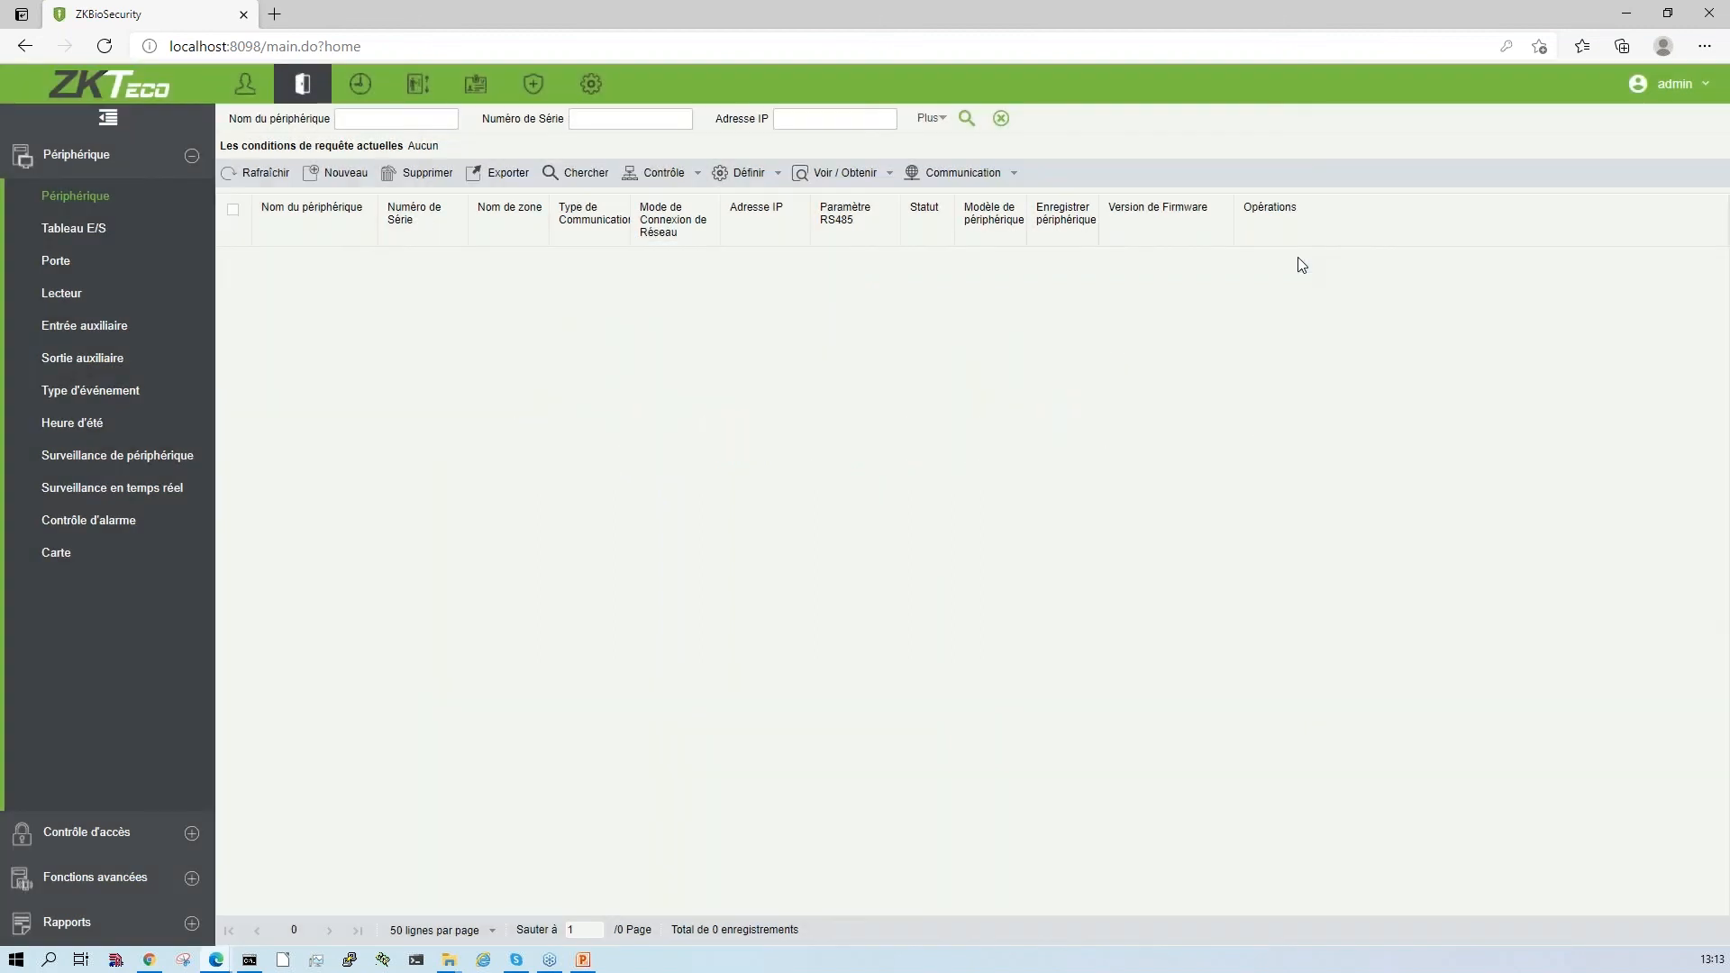
pyautogui.click(277, 177)
pyautogui.click(277, 178)
pyautogui.press('F5')
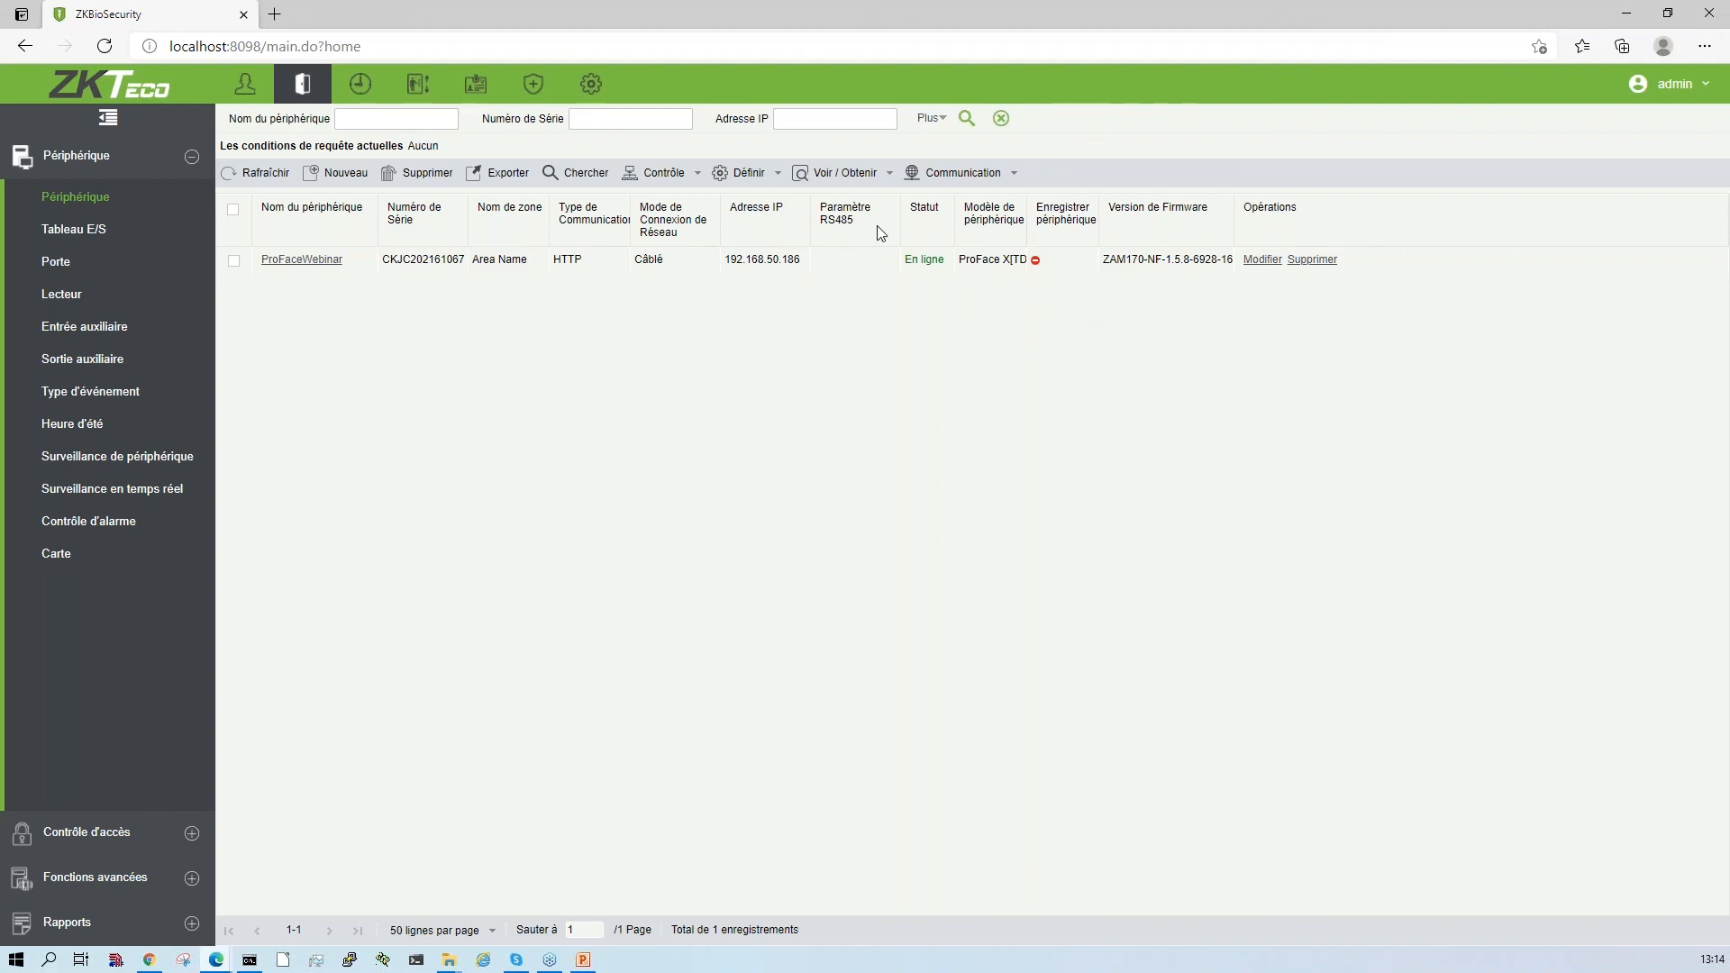
pyautogui.click(727, 179)
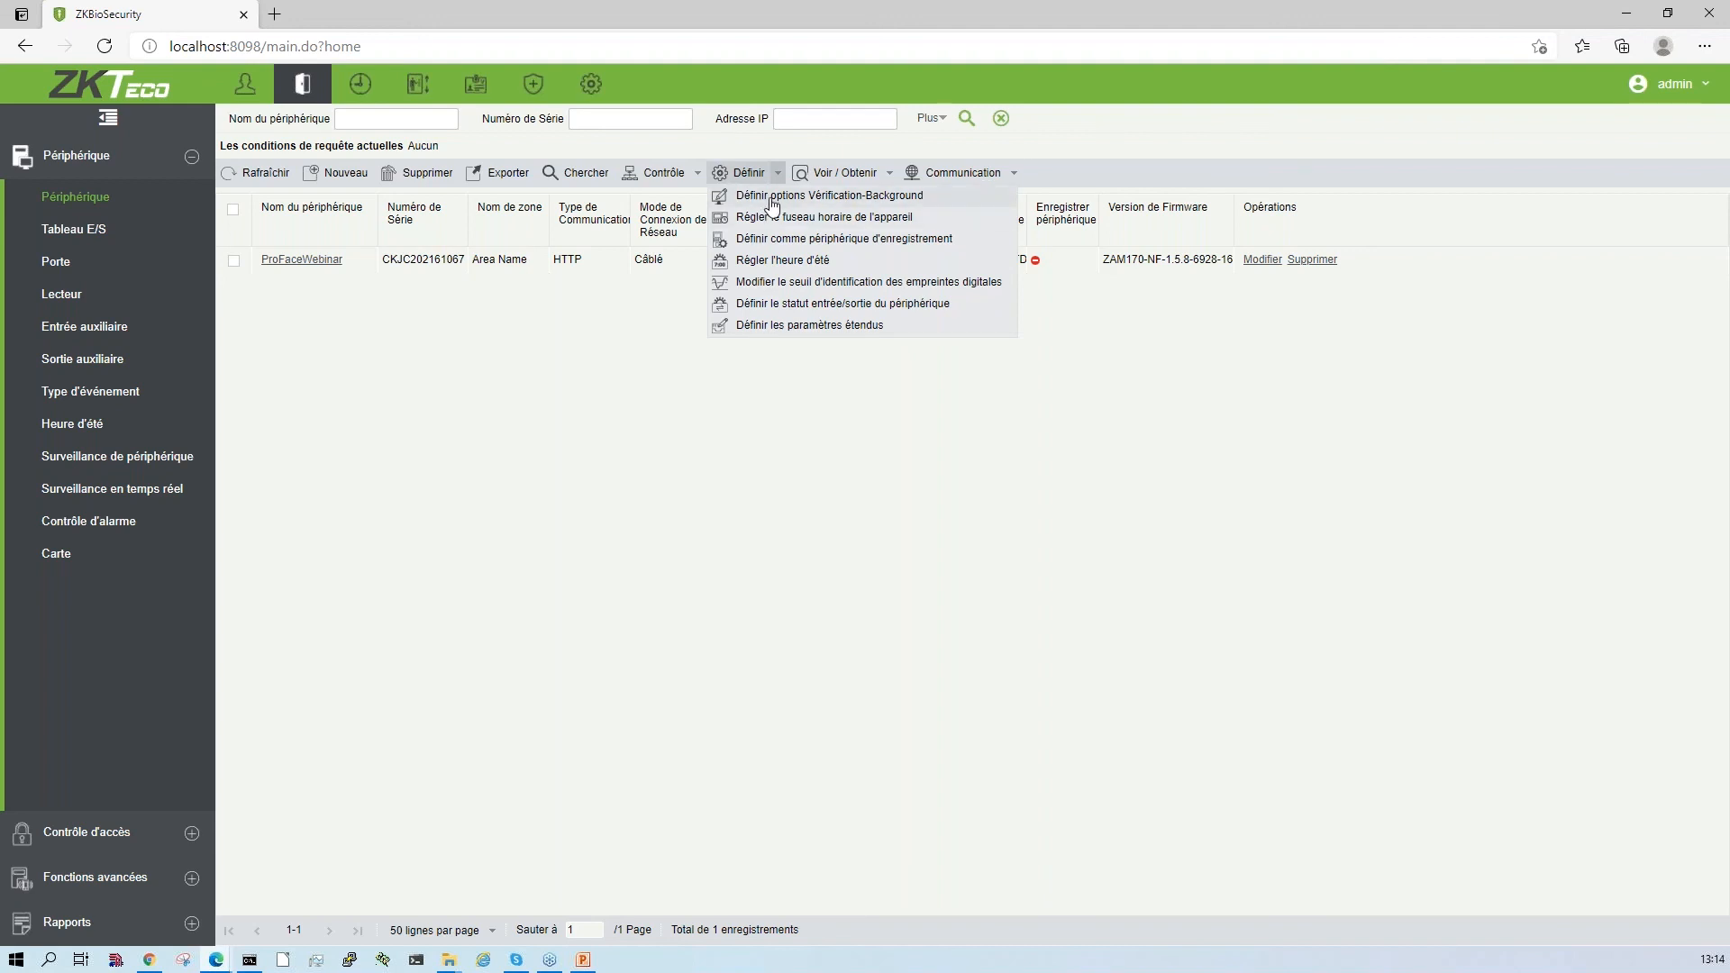
pyautogui.click(775, 243)
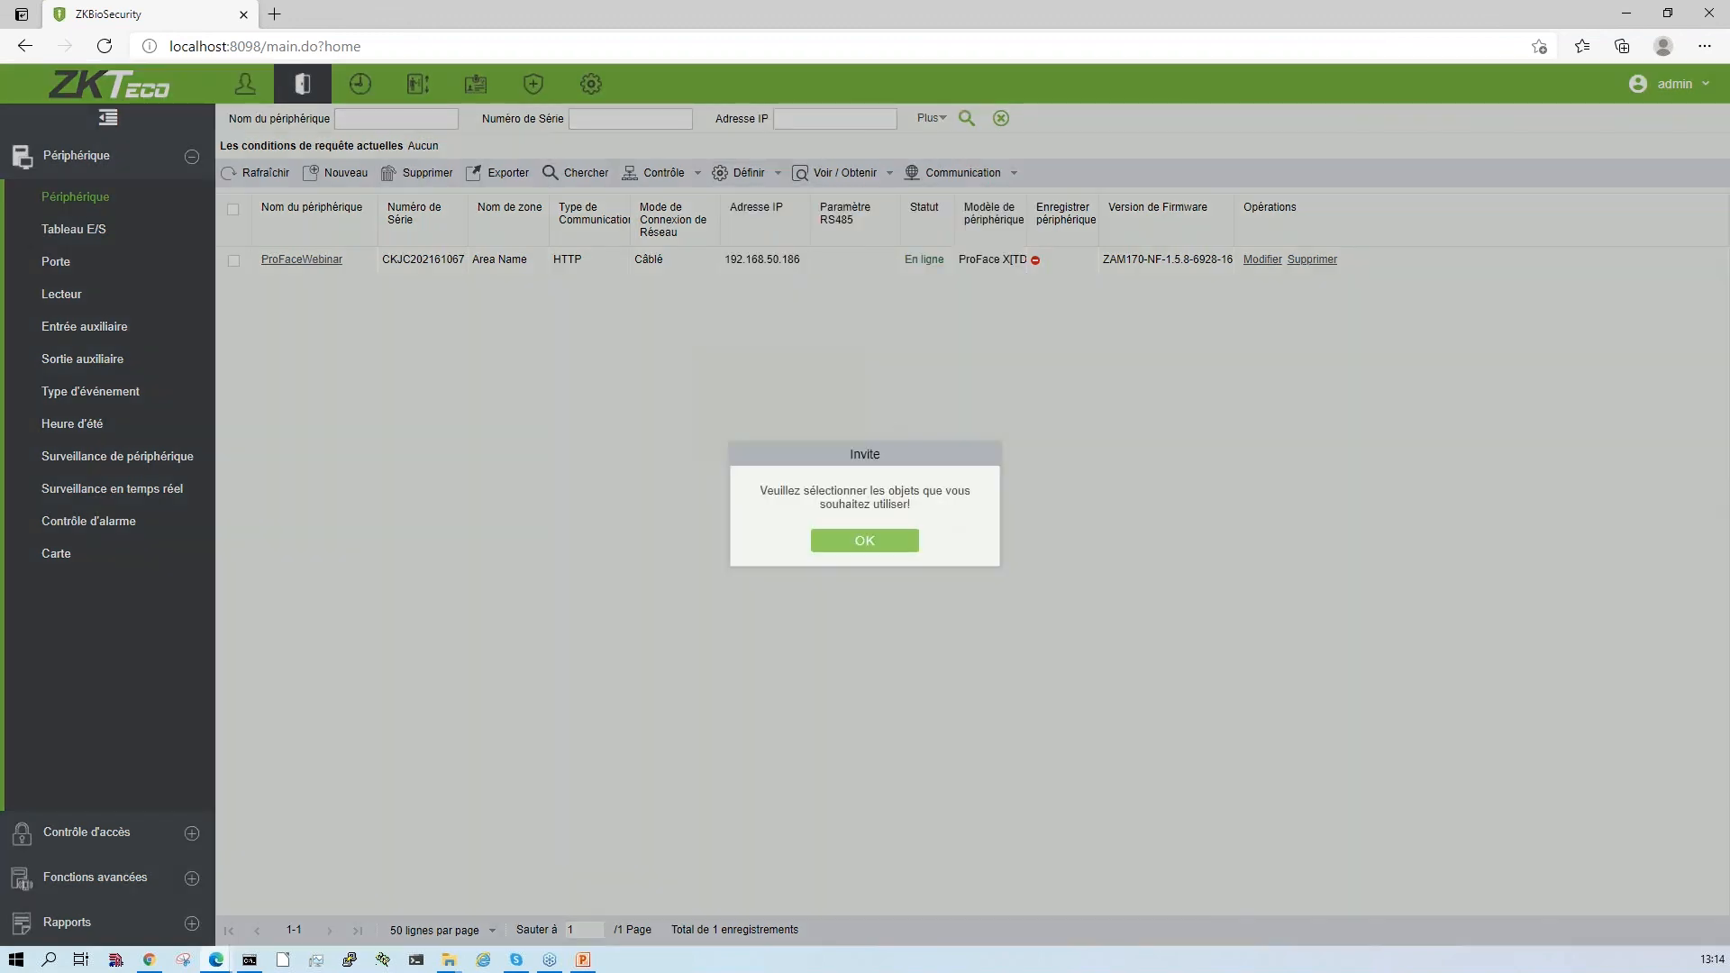
pyautogui.click(861, 541)
# - Select the ProFaceWebinar device and define it as a registration device
pyautogui.click(240, 260)
pyautogui.click(755, 174)
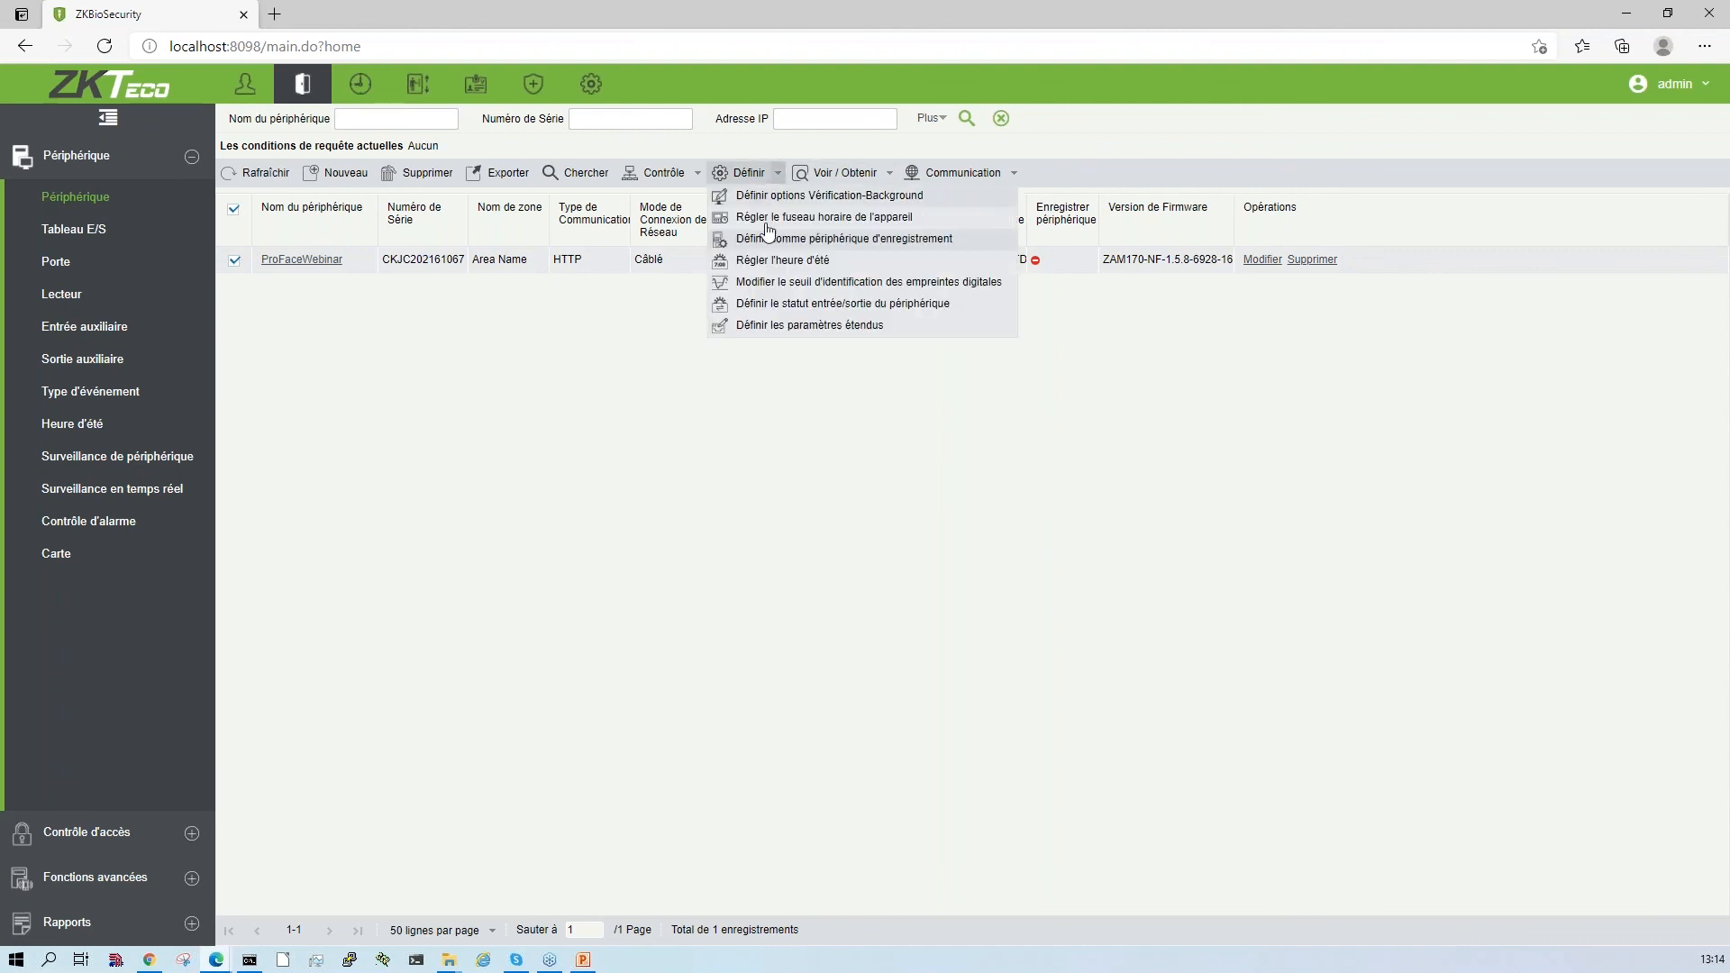
pyautogui.click(794, 240)
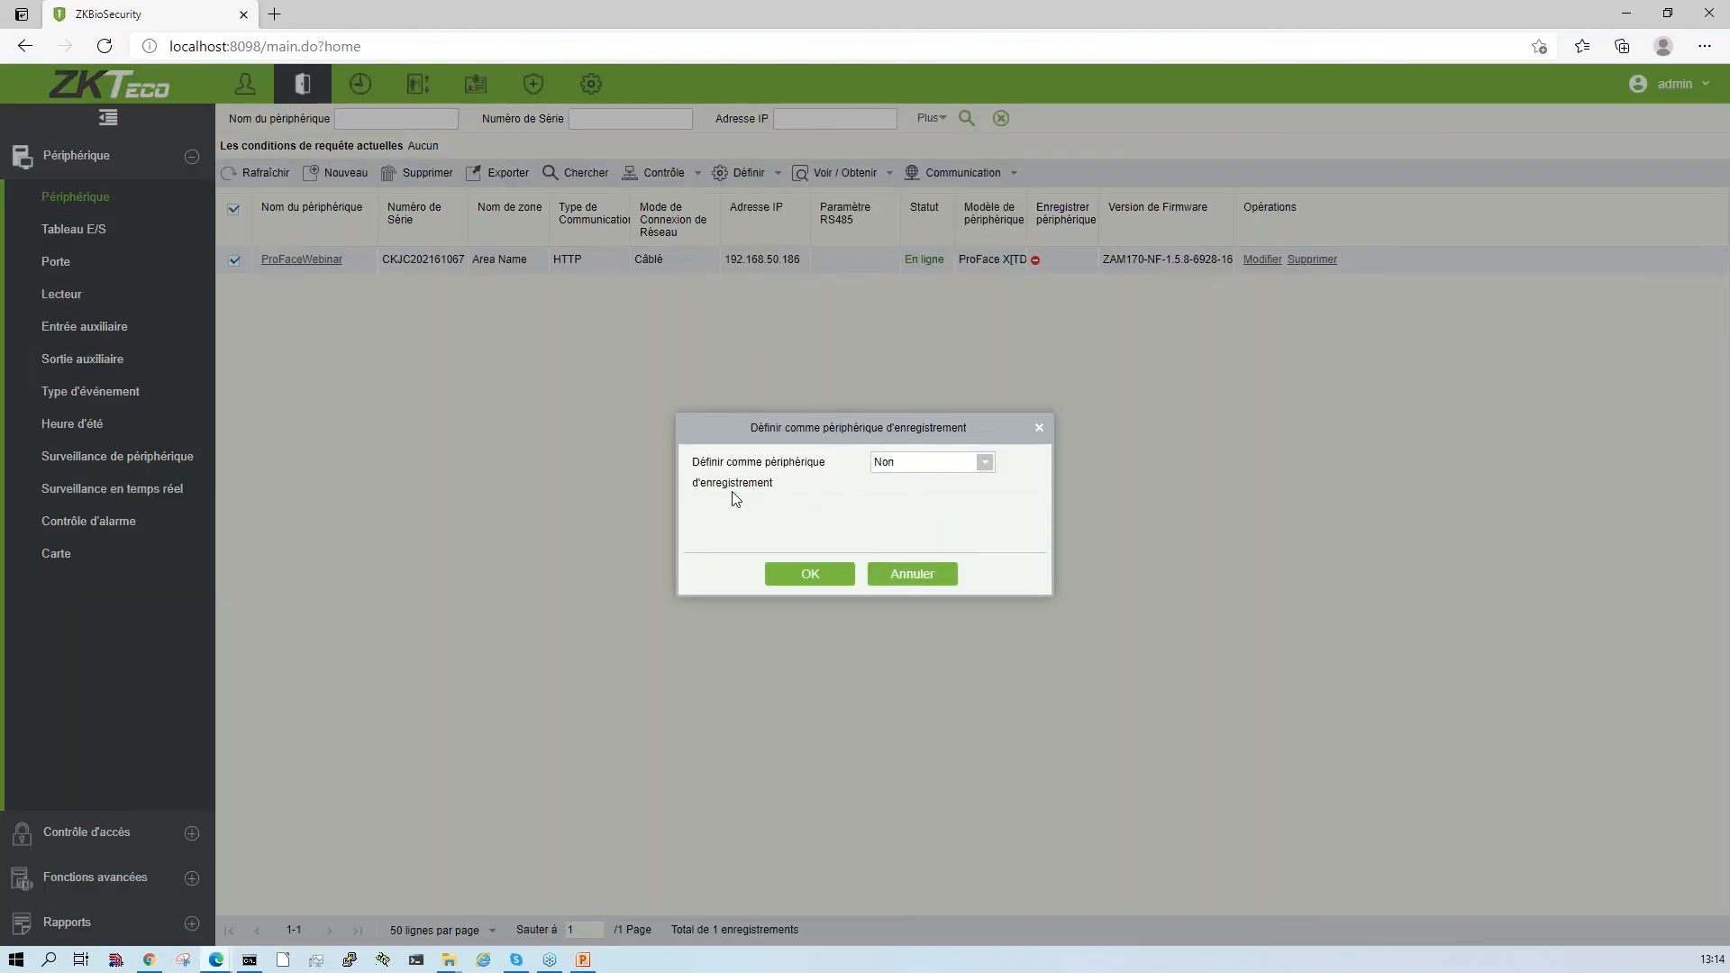
pyautogui.click(945, 467)
pyautogui.click(898, 485)
pyautogui.click(818, 581)
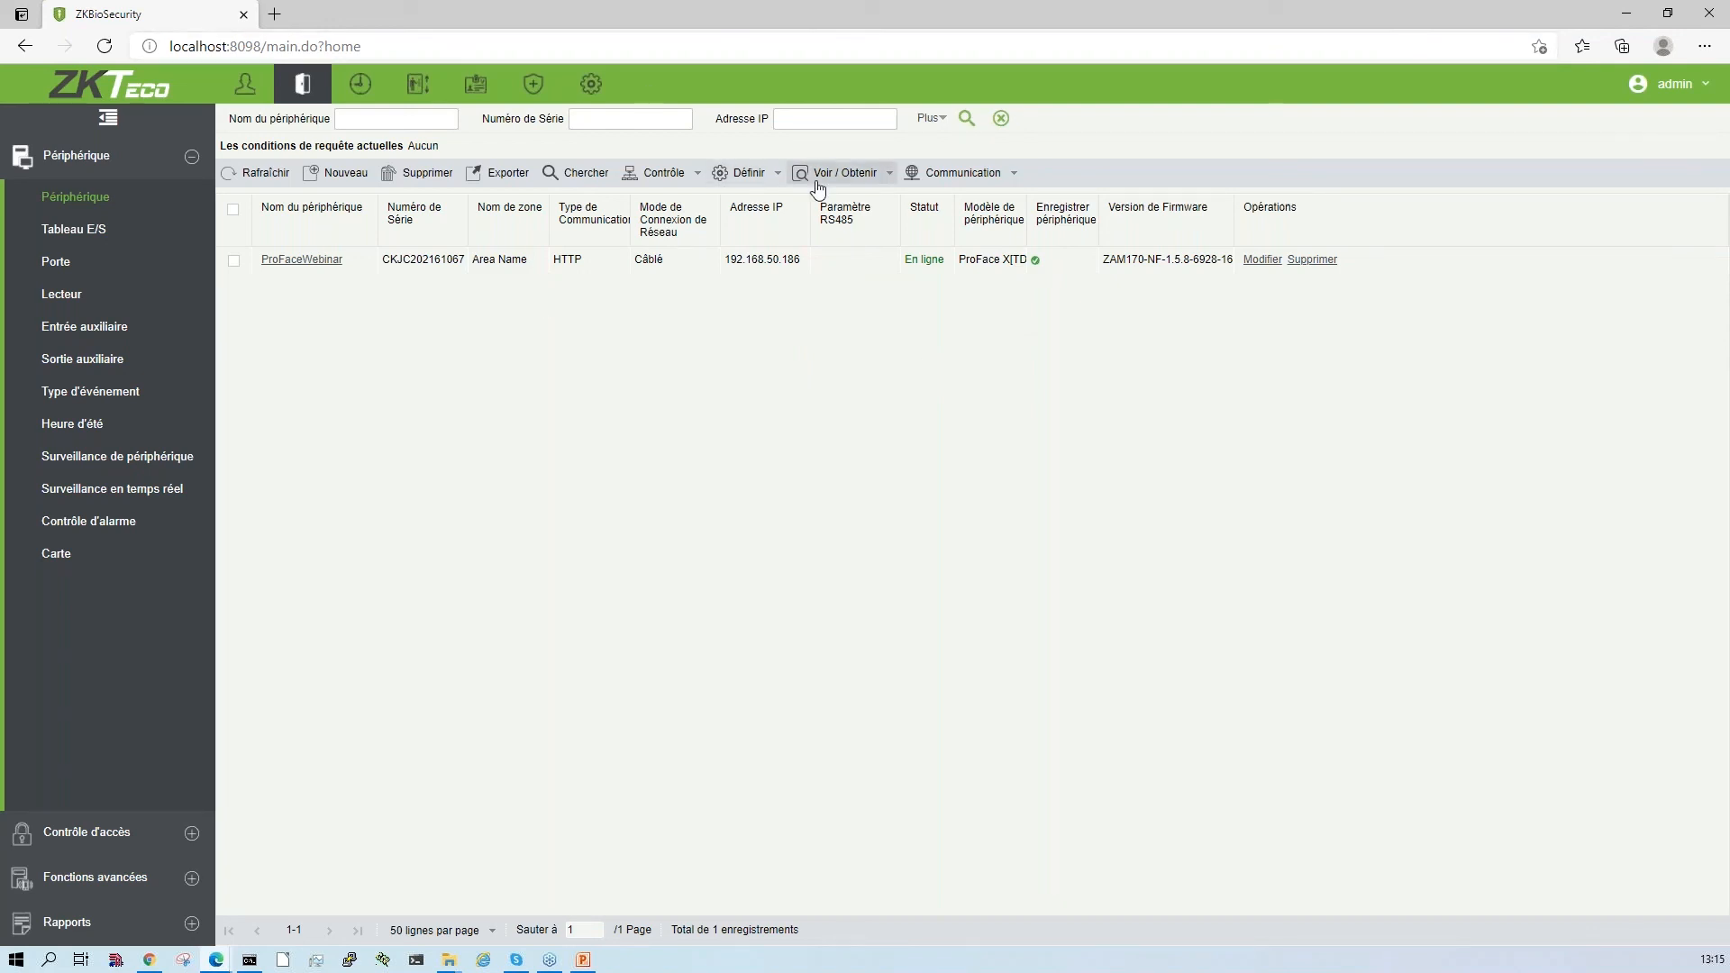
# - Preview activating background verification for ProFaceWebinar, check the offline access choices, and close the options without applying them
pyautogui.click(776, 172)
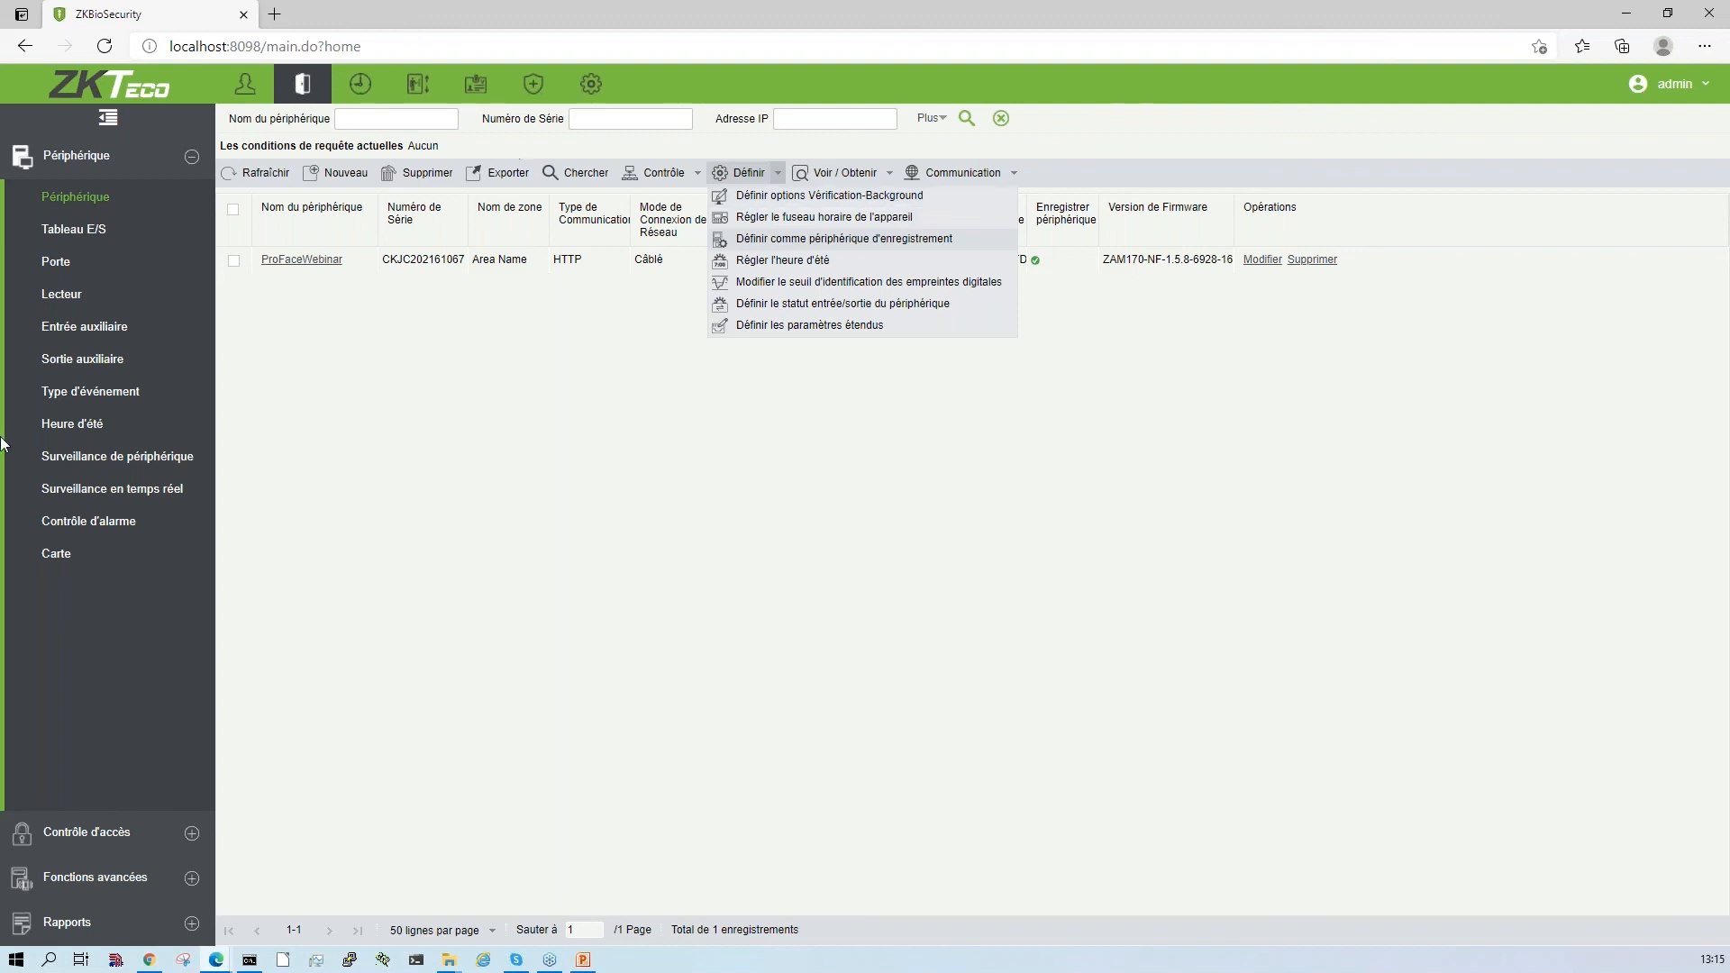
pyautogui.click(136, 878)
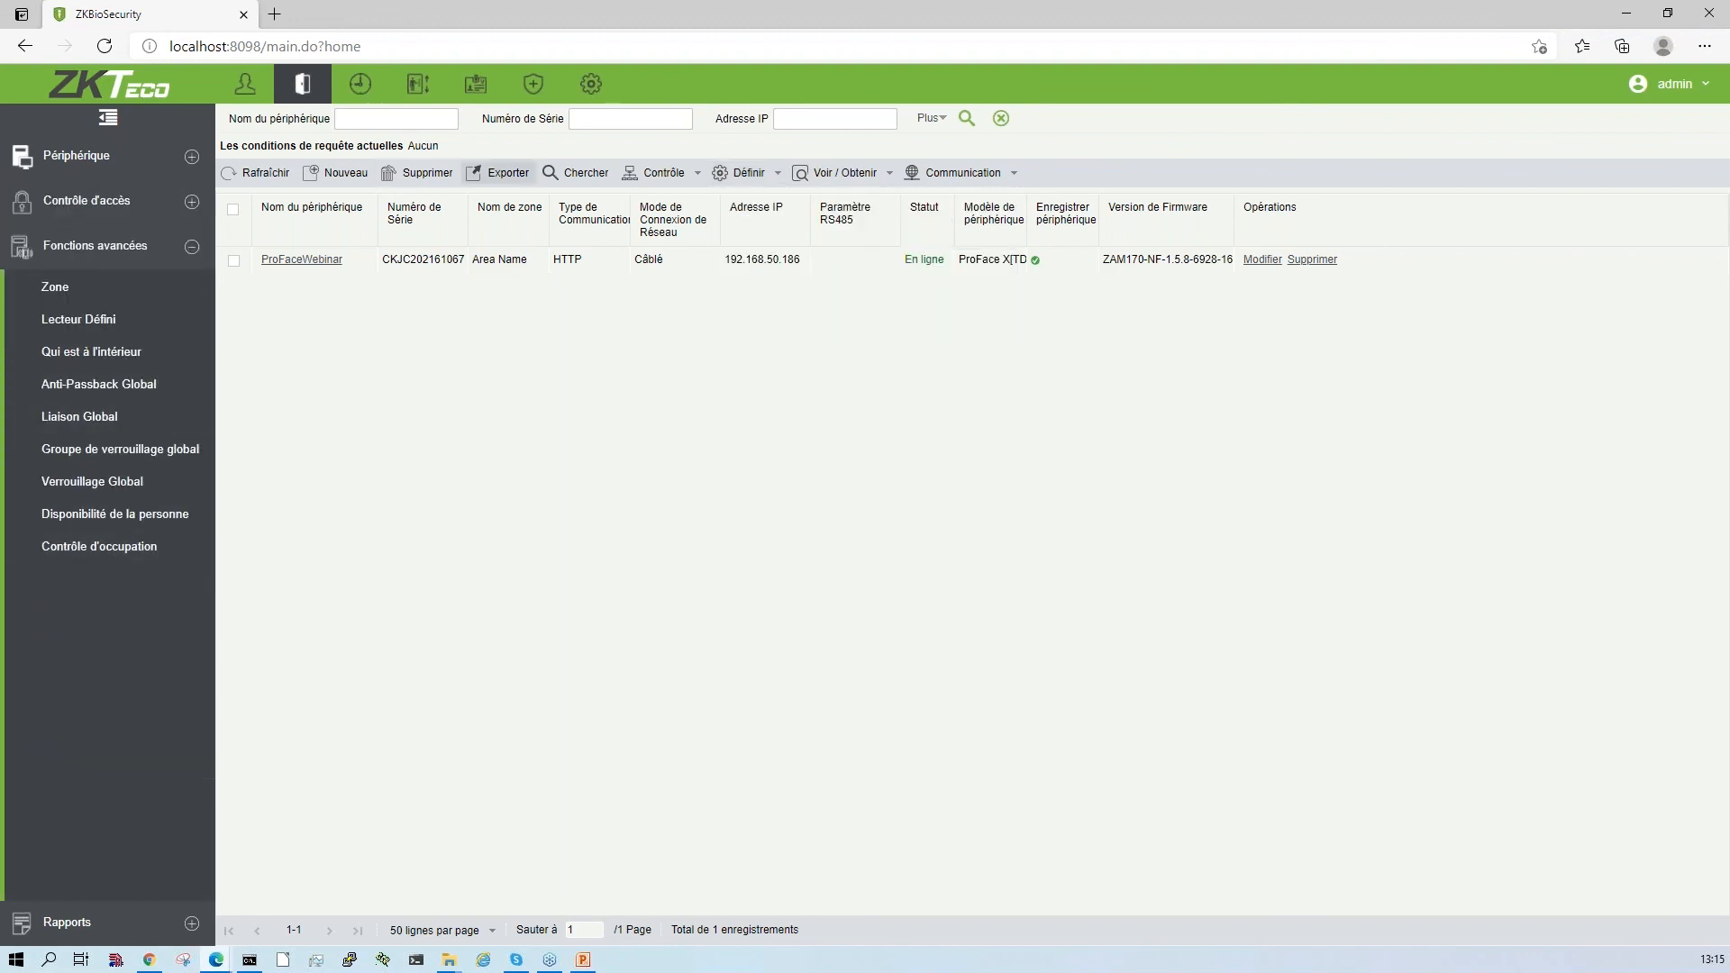
pyautogui.click(234, 261)
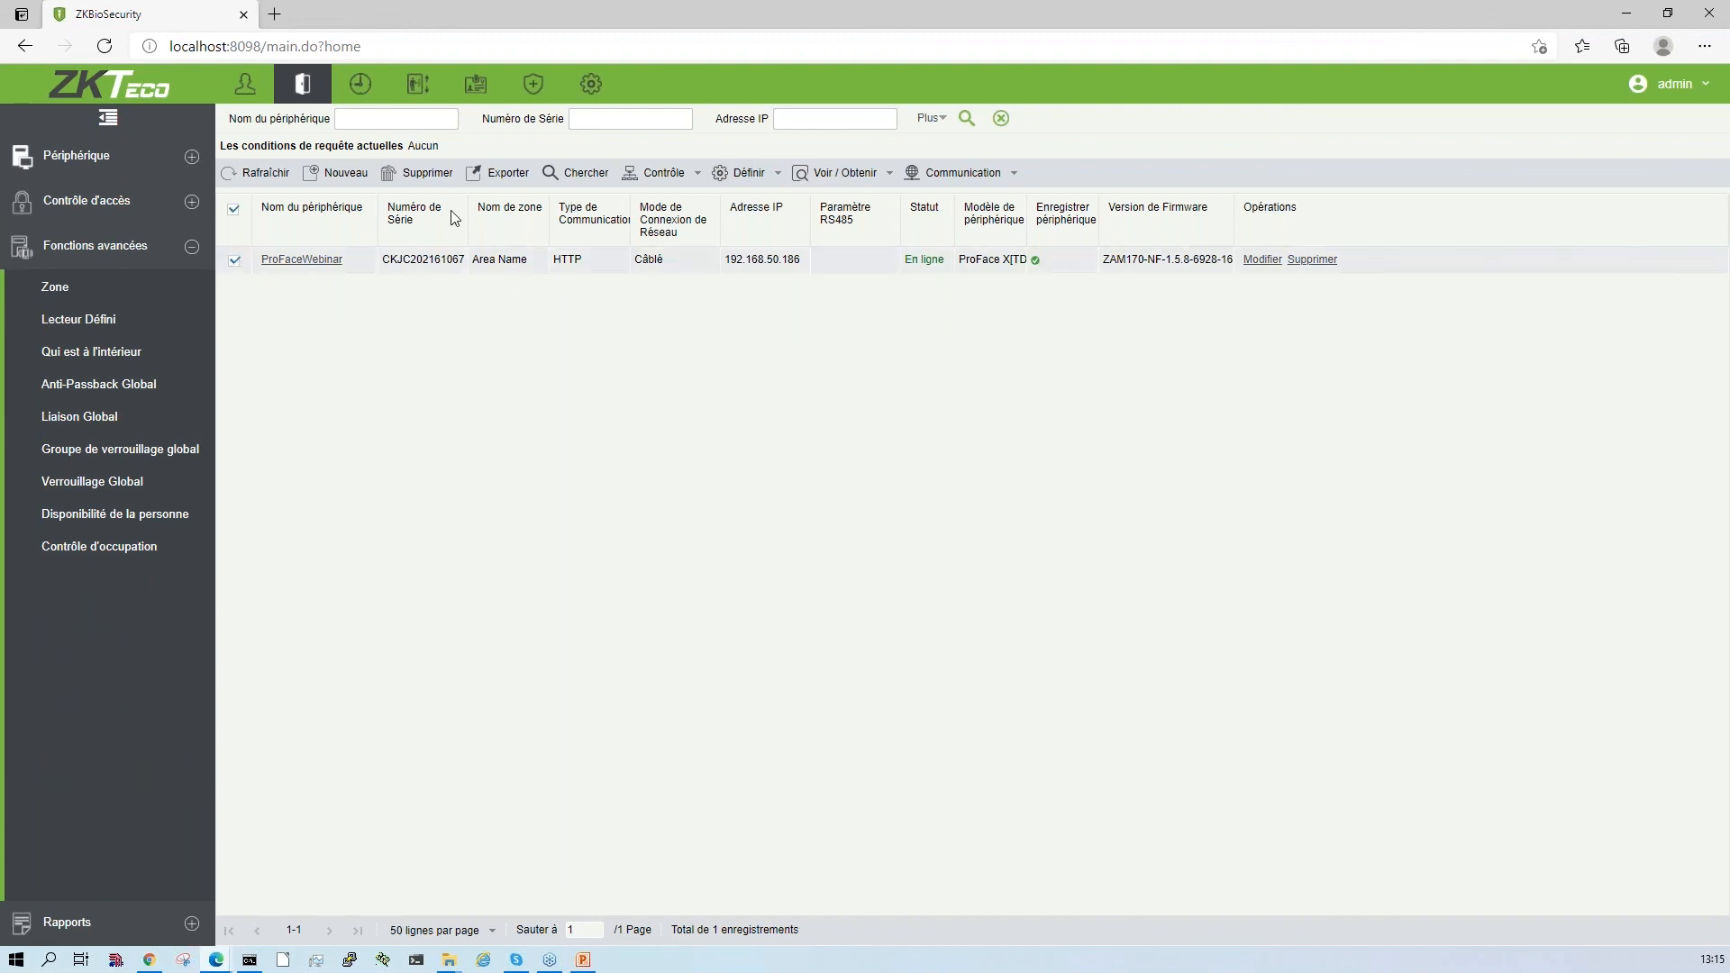
pyautogui.click(768, 177)
pyautogui.click(777, 200)
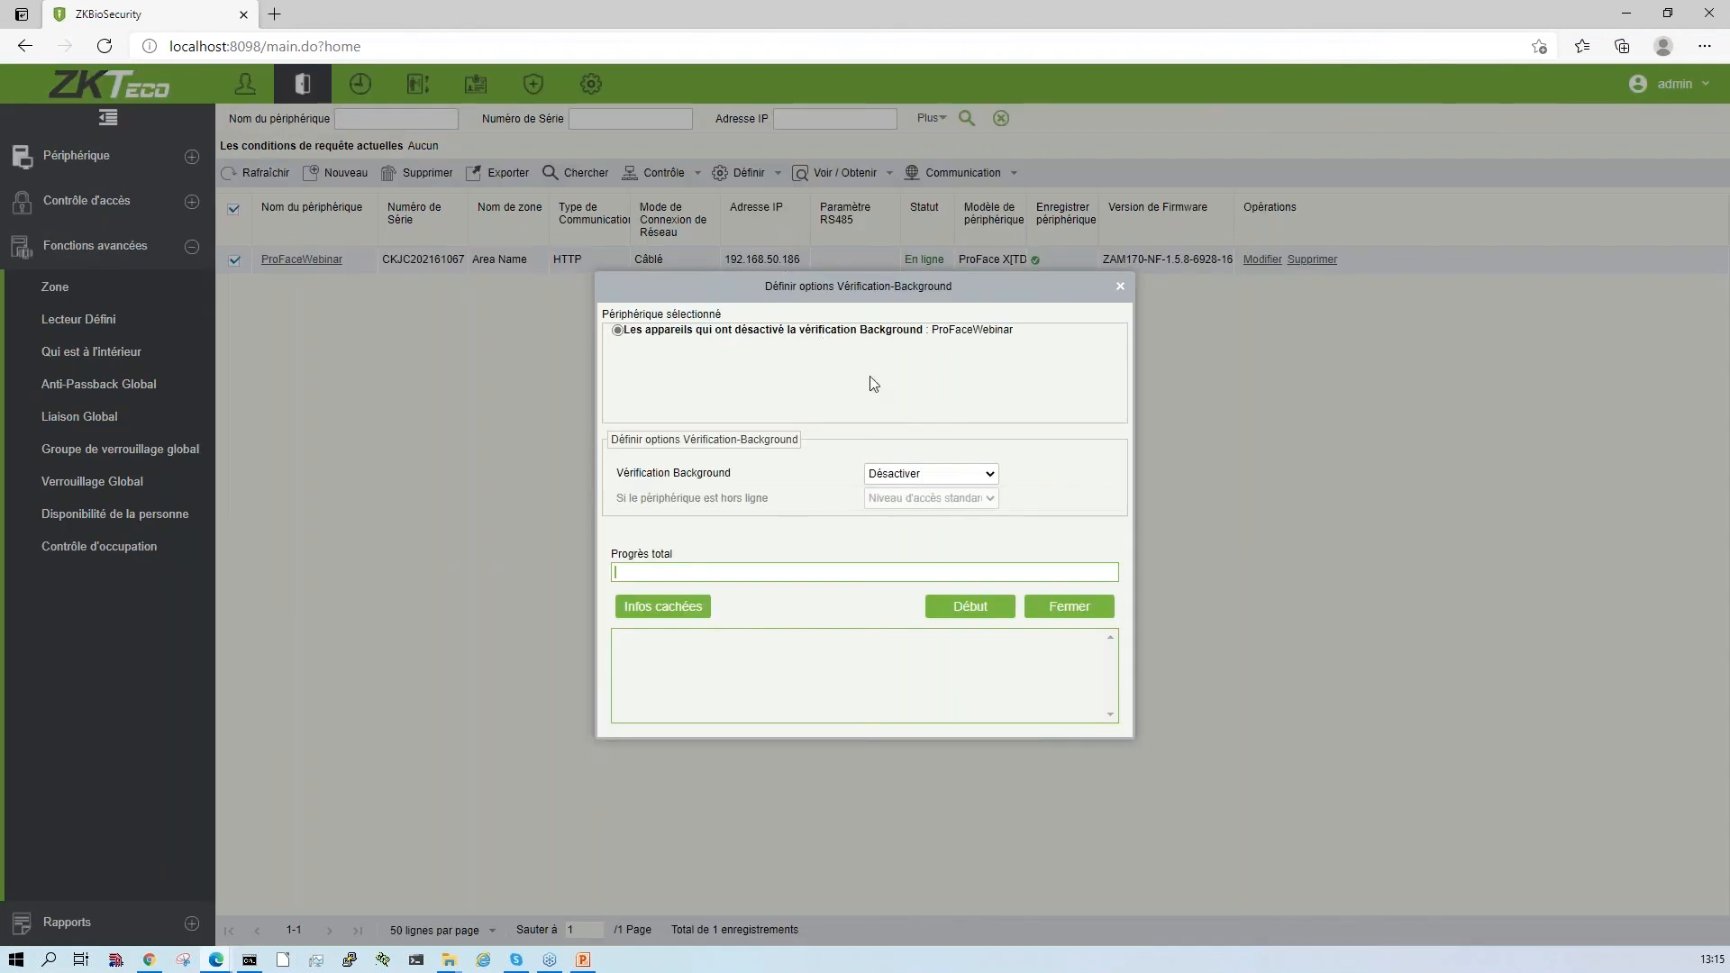
pyautogui.click(969, 479)
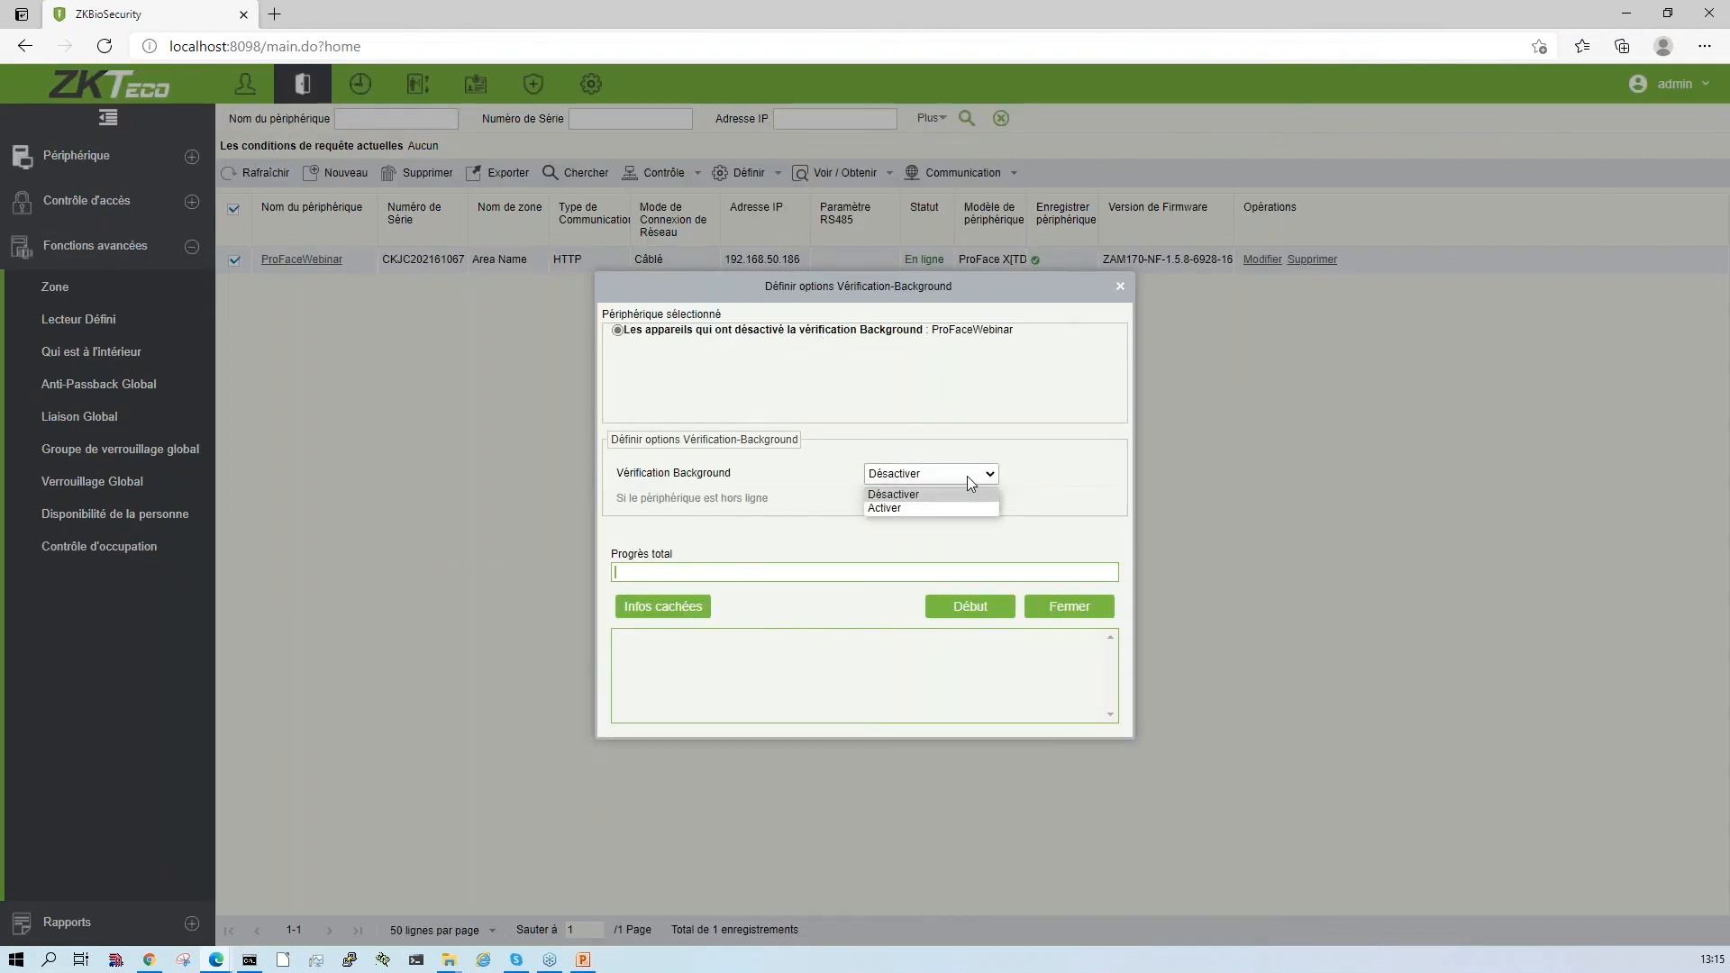
pyautogui.click(945, 510)
pyautogui.click(980, 498)
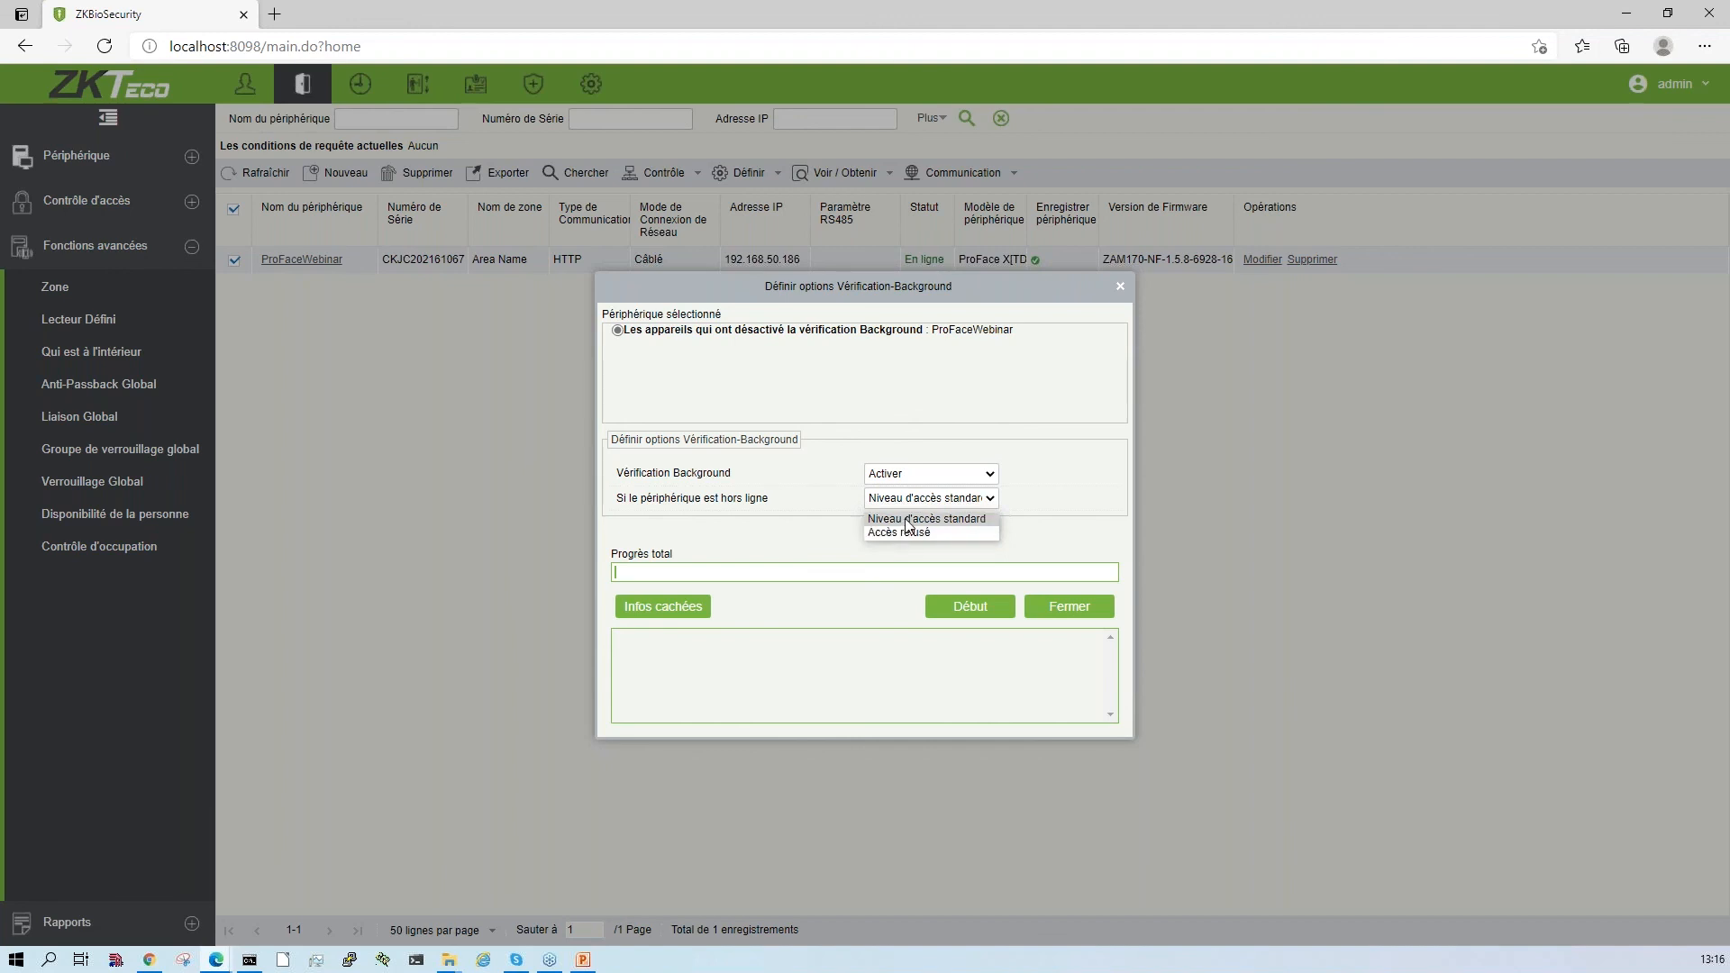
pyautogui.click(830, 494)
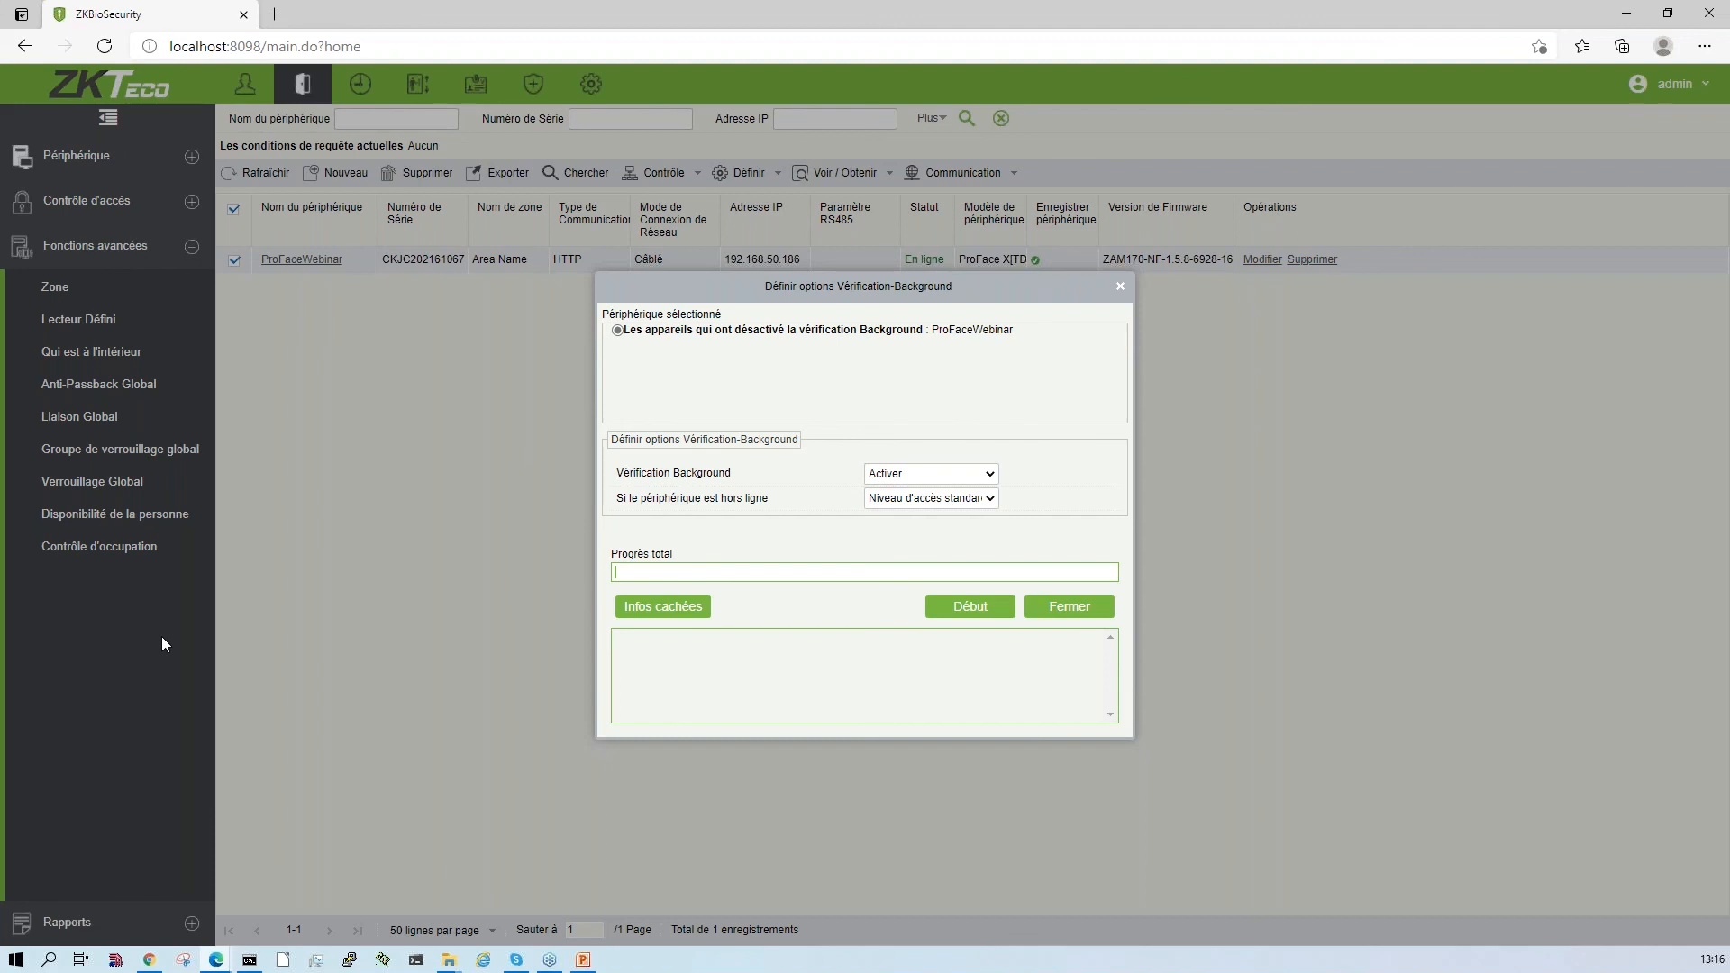
pyautogui.click(1118, 290)
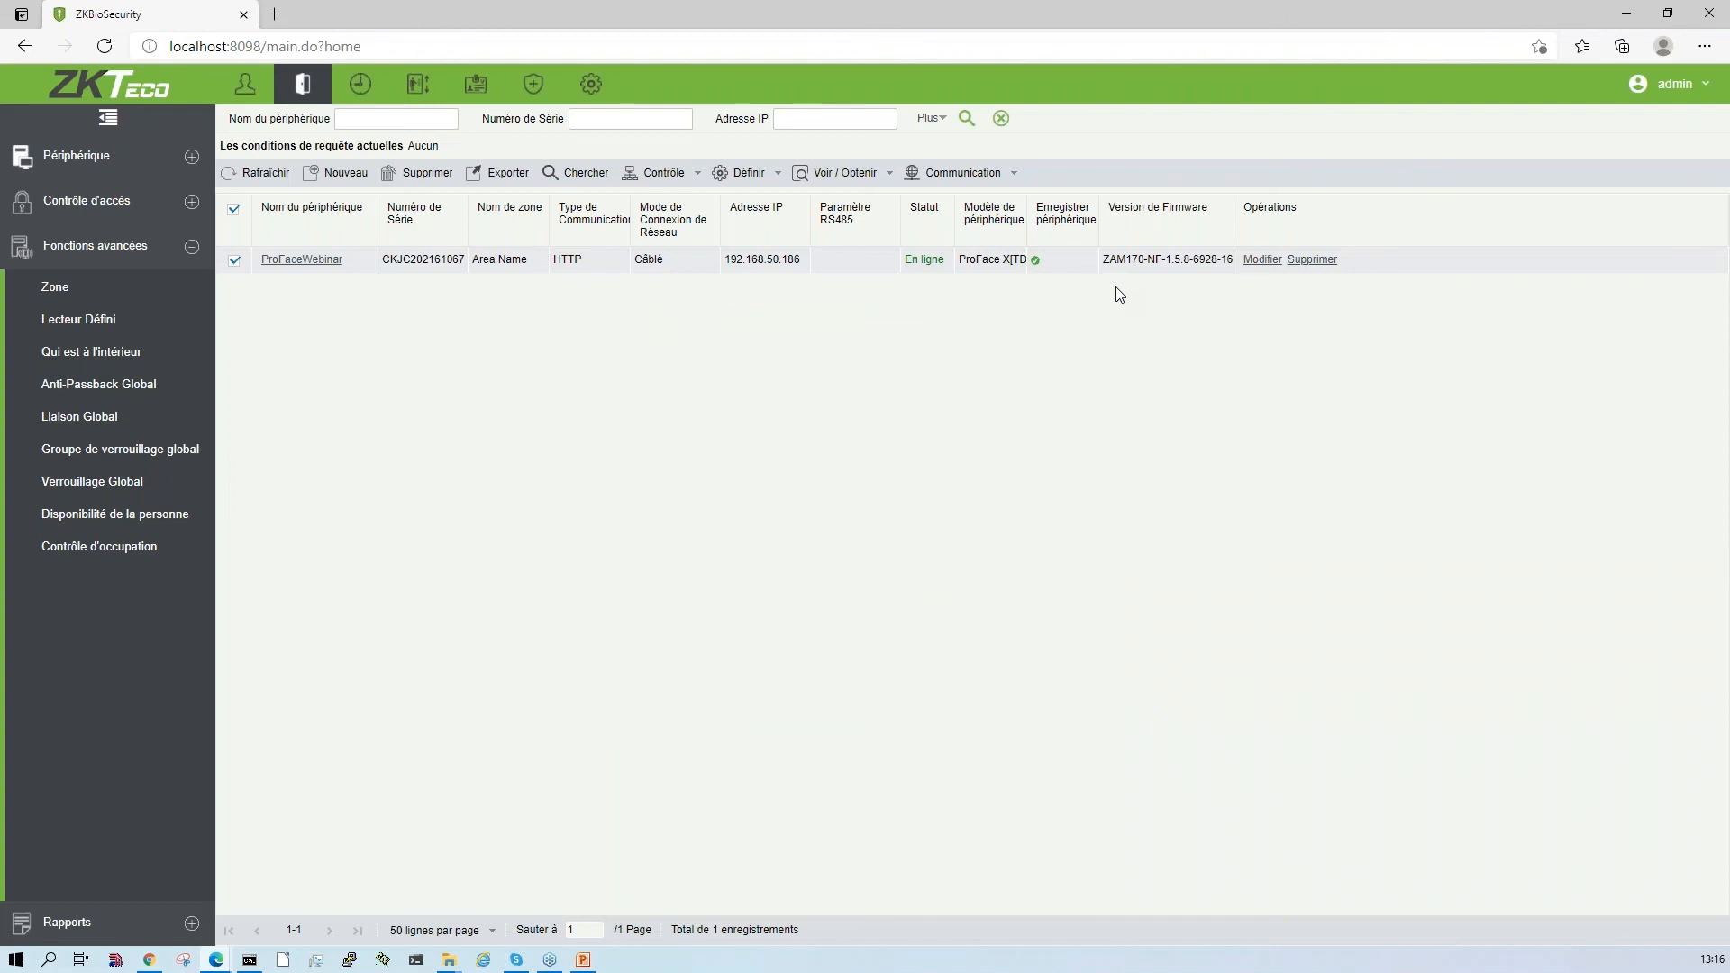
# - Review the access control functions, including access by department, and the advanced functions
pyautogui.click(185, 247)
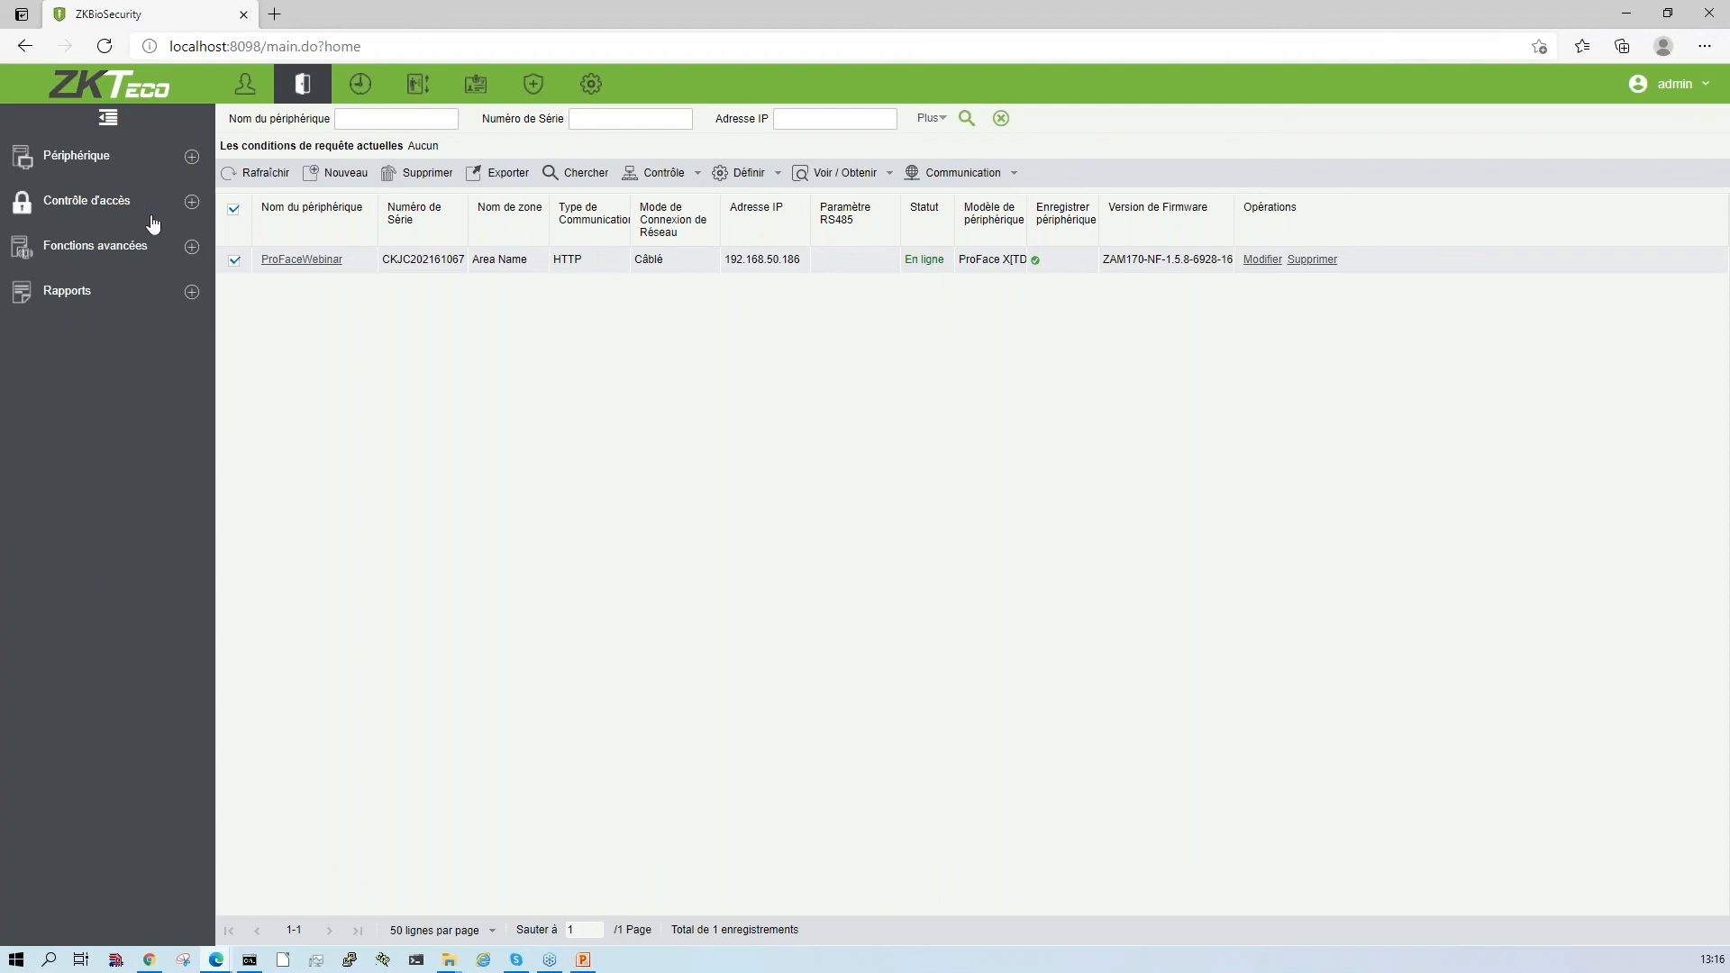
pyautogui.click(185, 200)
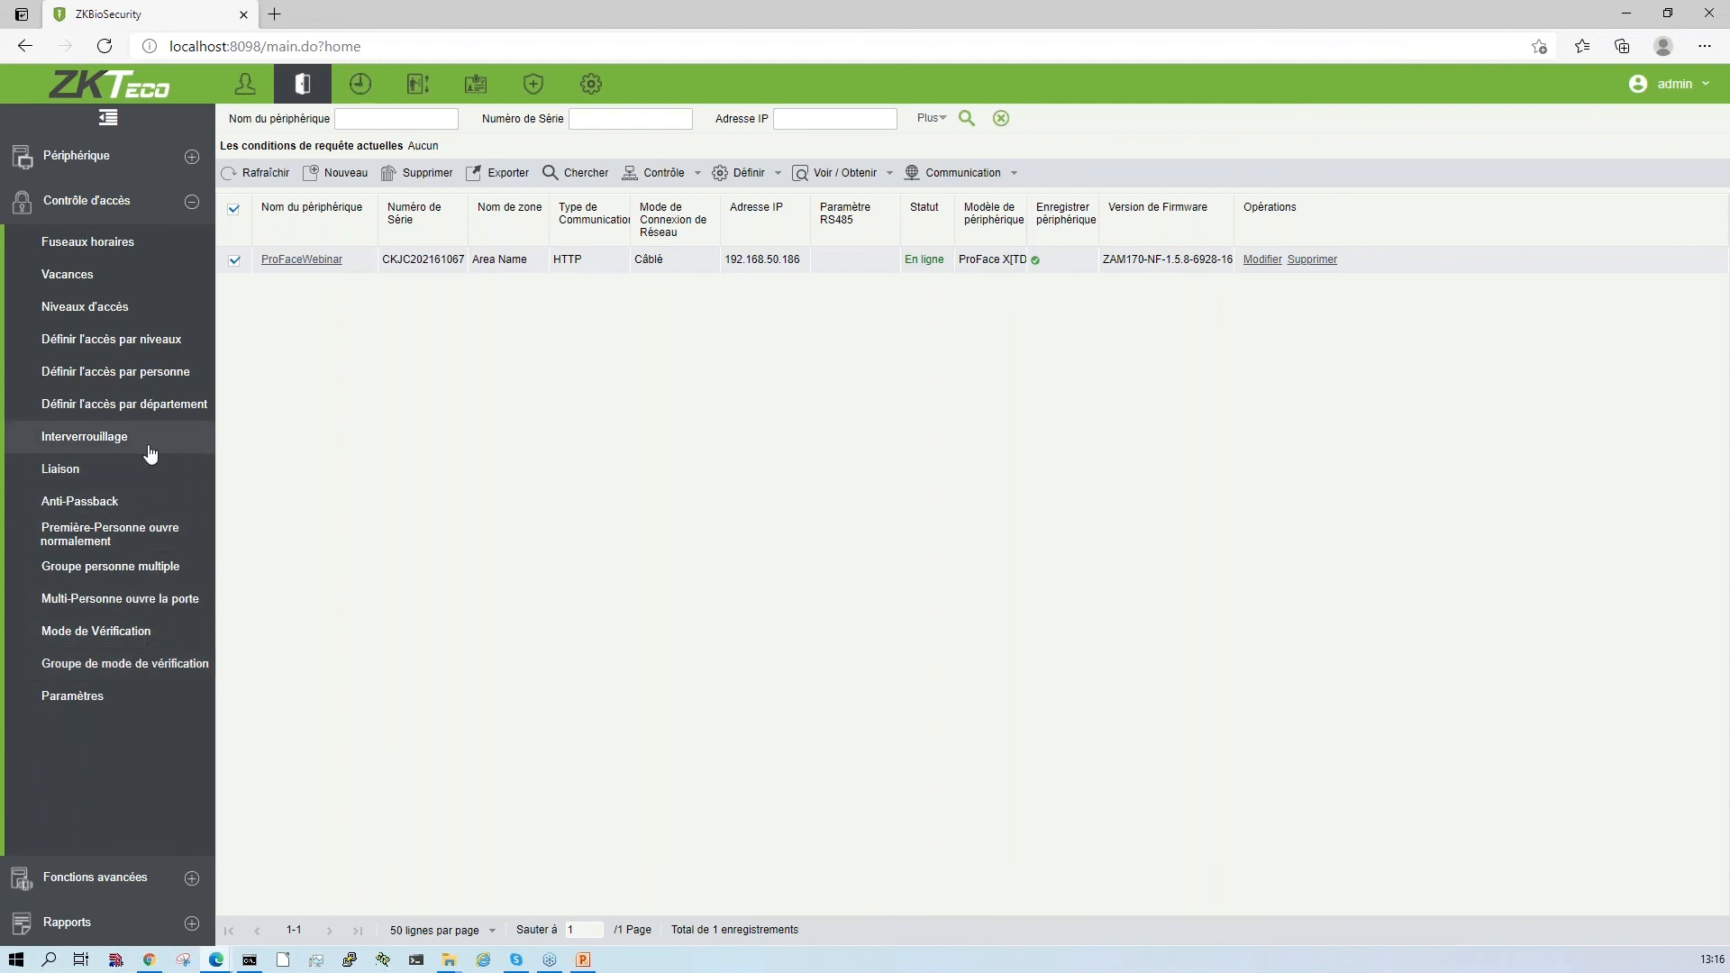
pyautogui.click(170, 416)
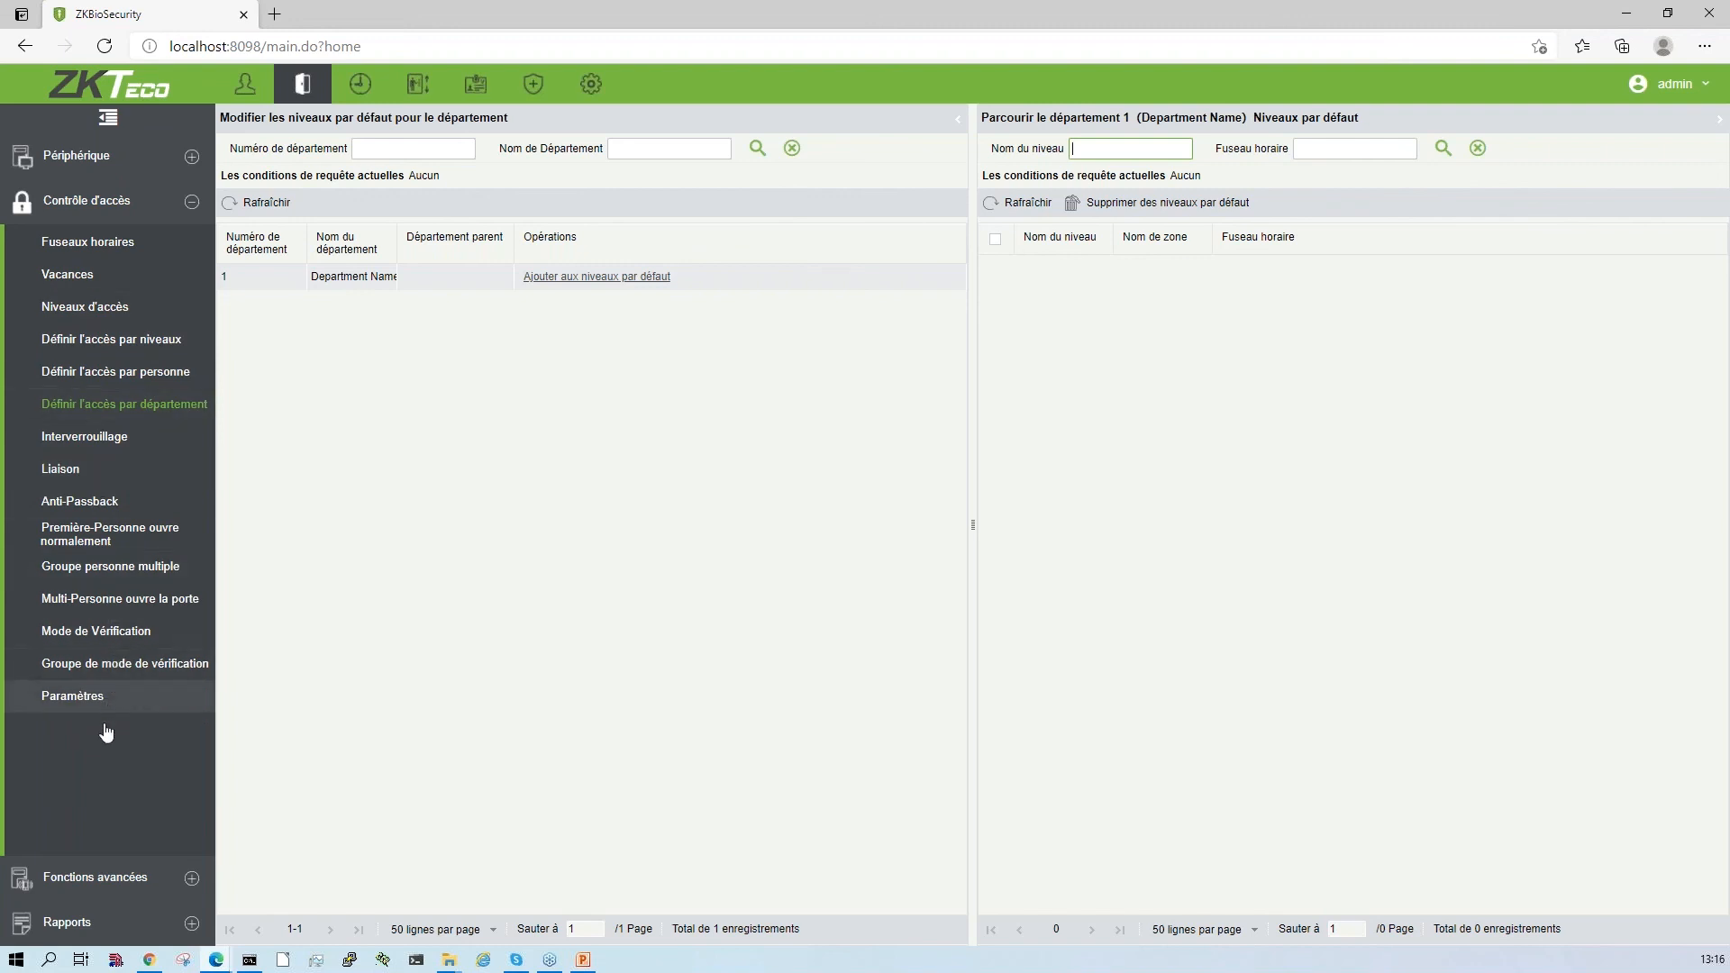
pyautogui.click(86, 882)
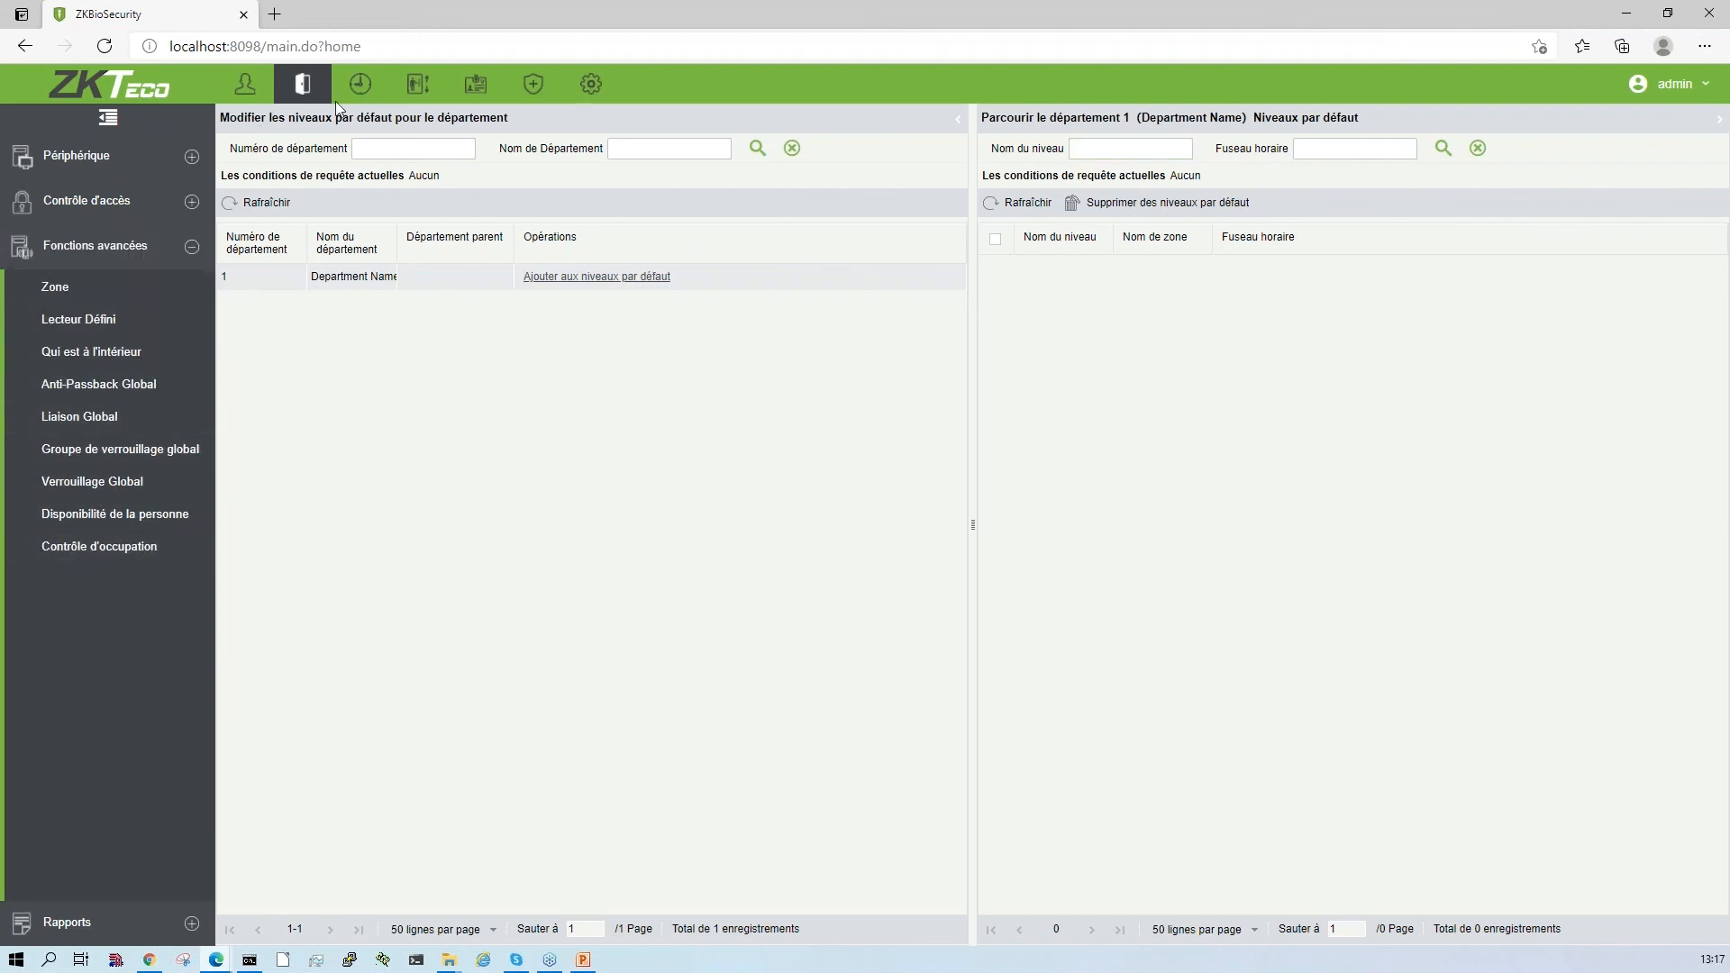
# - Review the Attendance module's person assignment, device, attendance point and operation log pages, plus its rotation and calculation report options
pyautogui.click(371, 91)
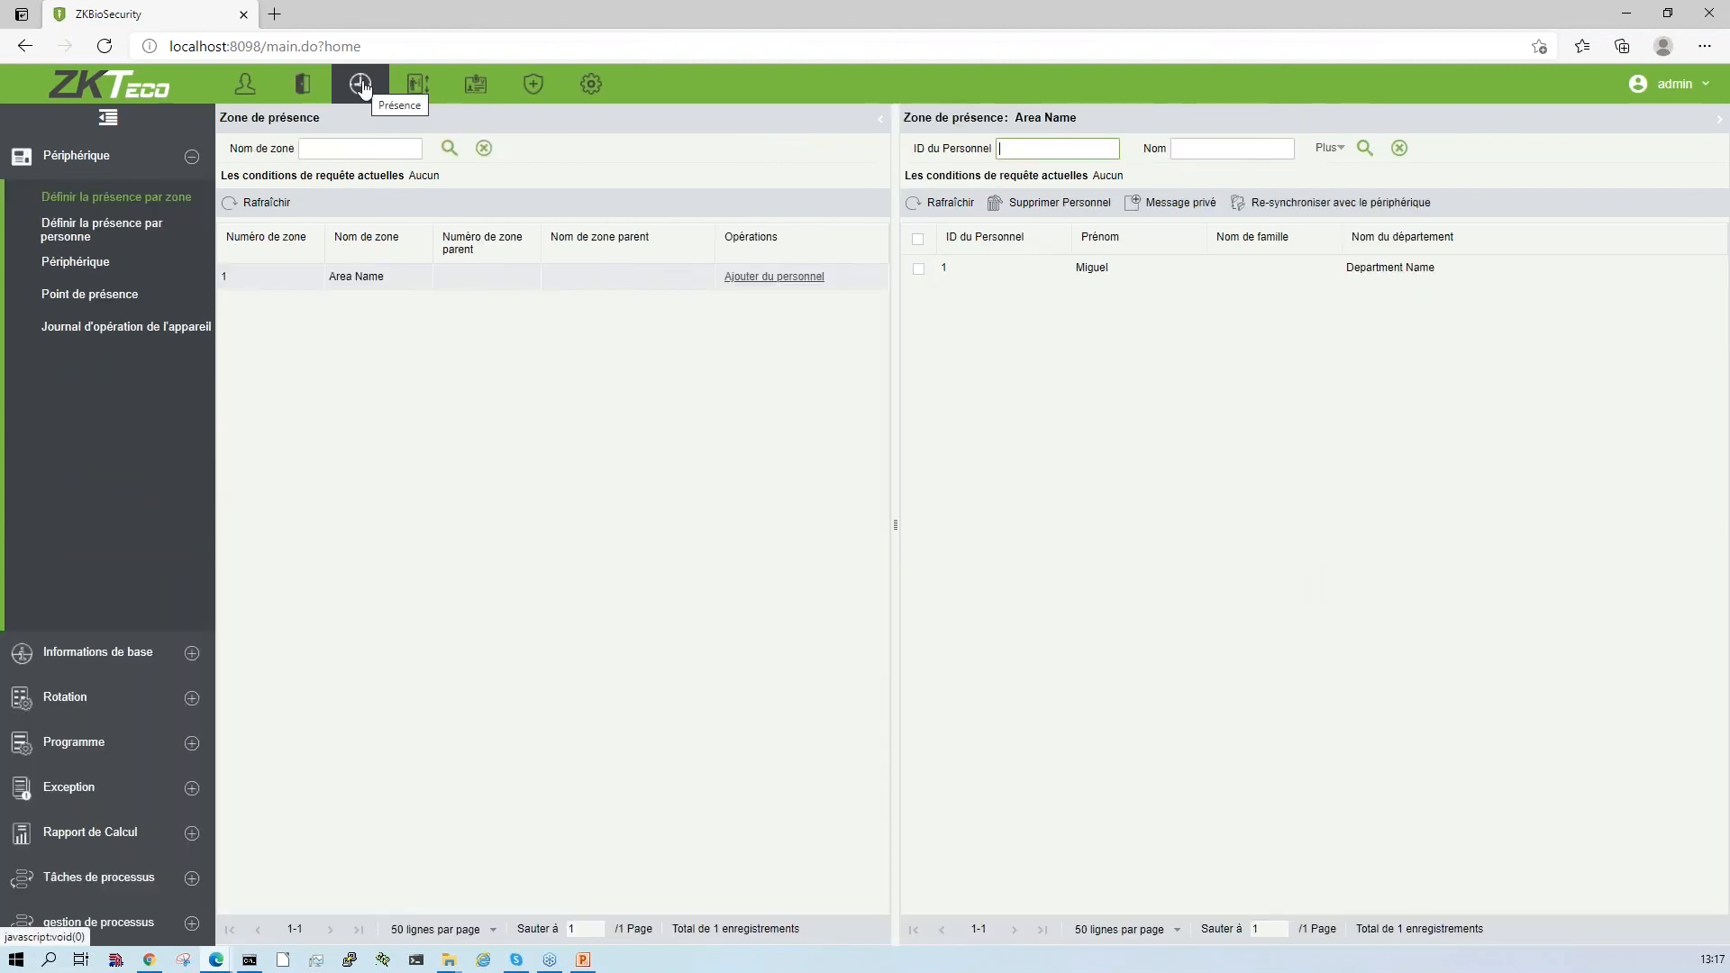
pyautogui.click(124, 227)
pyautogui.click(95, 264)
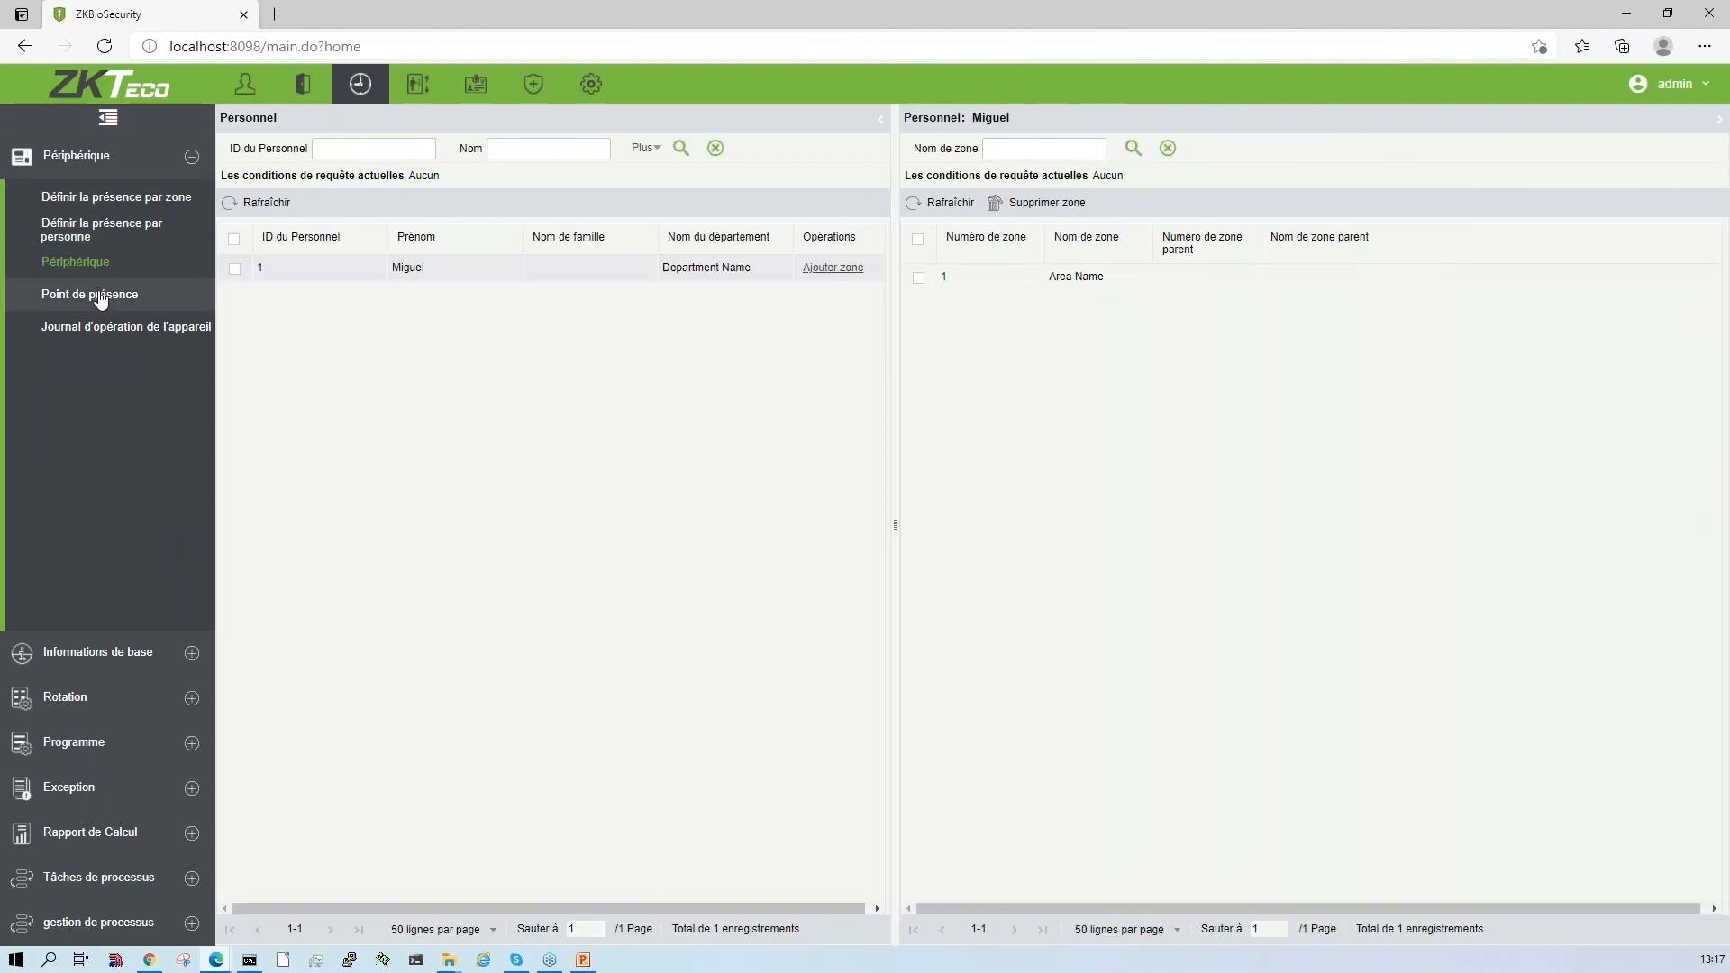
pyautogui.click(101, 300)
pyautogui.click(115, 330)
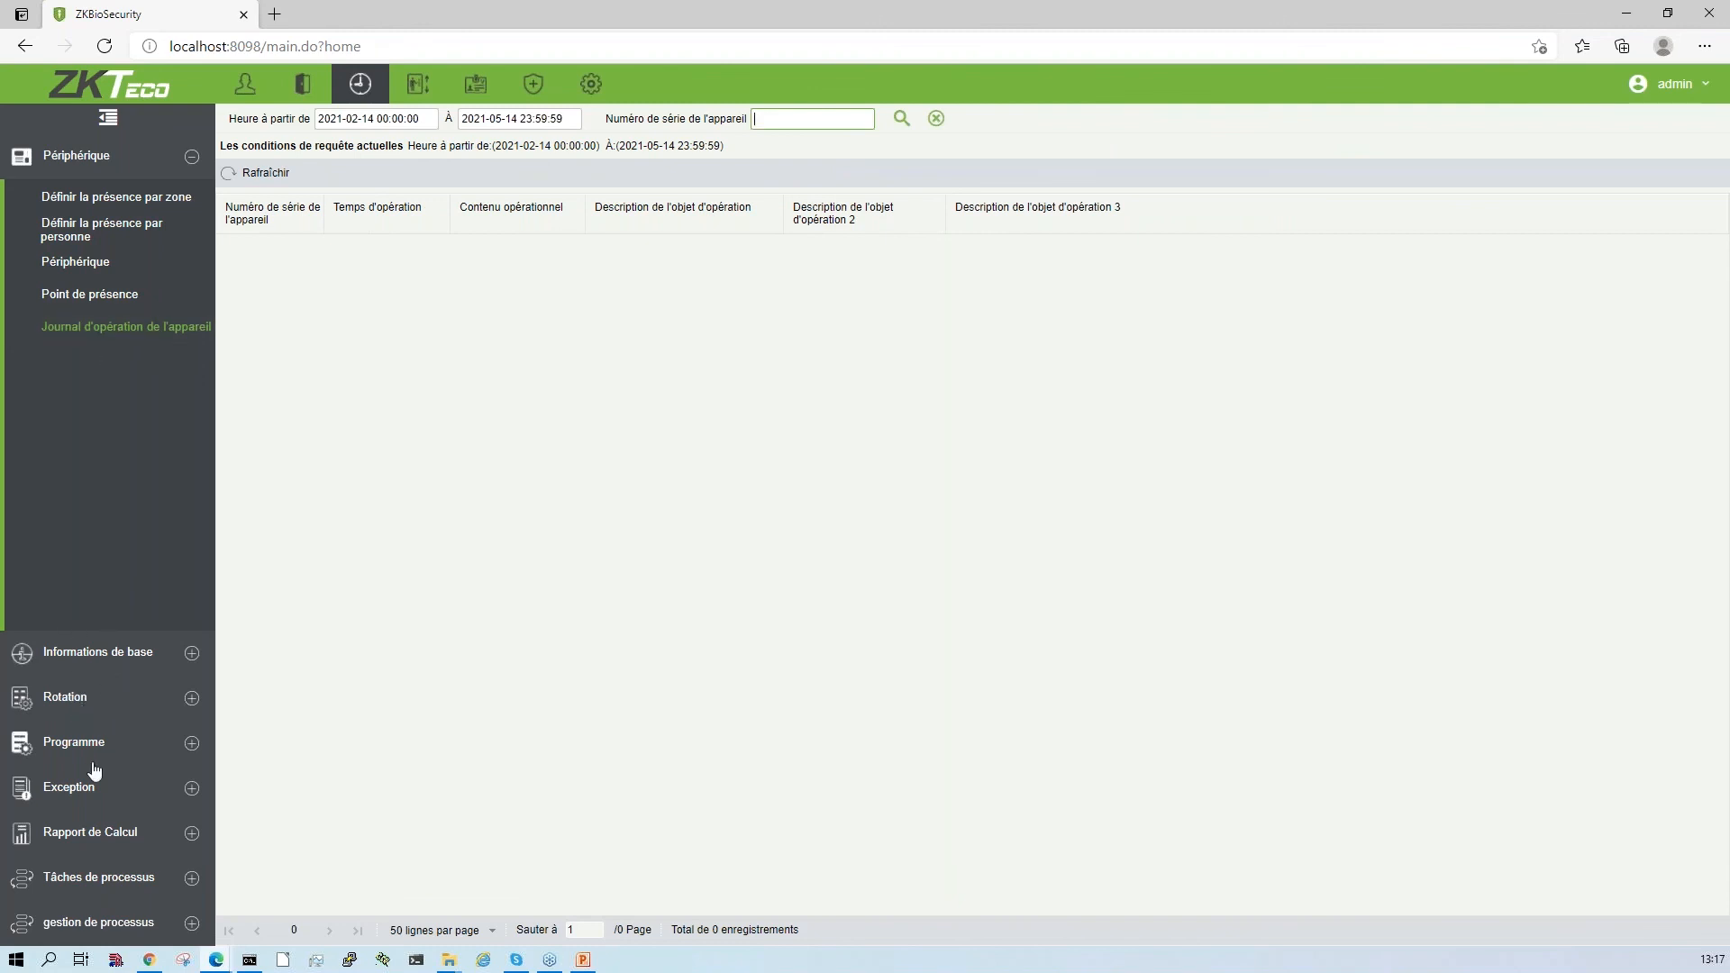
pyautogui.click(85, 700)
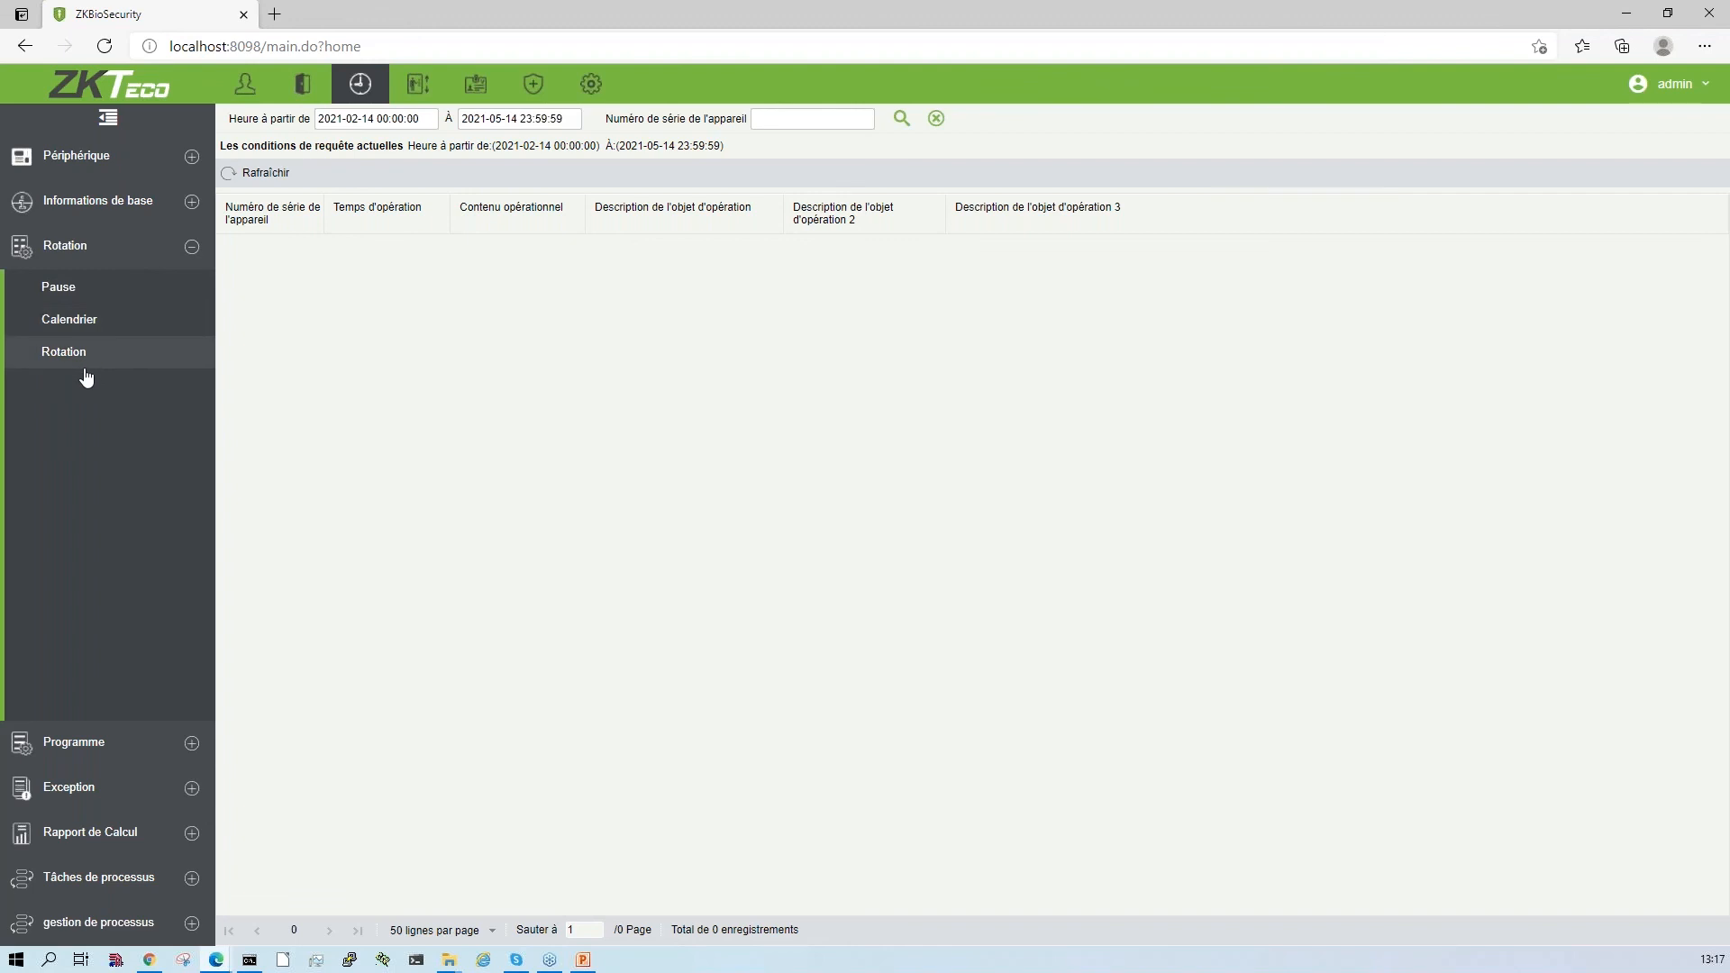
pyautogui.click(96, 827)
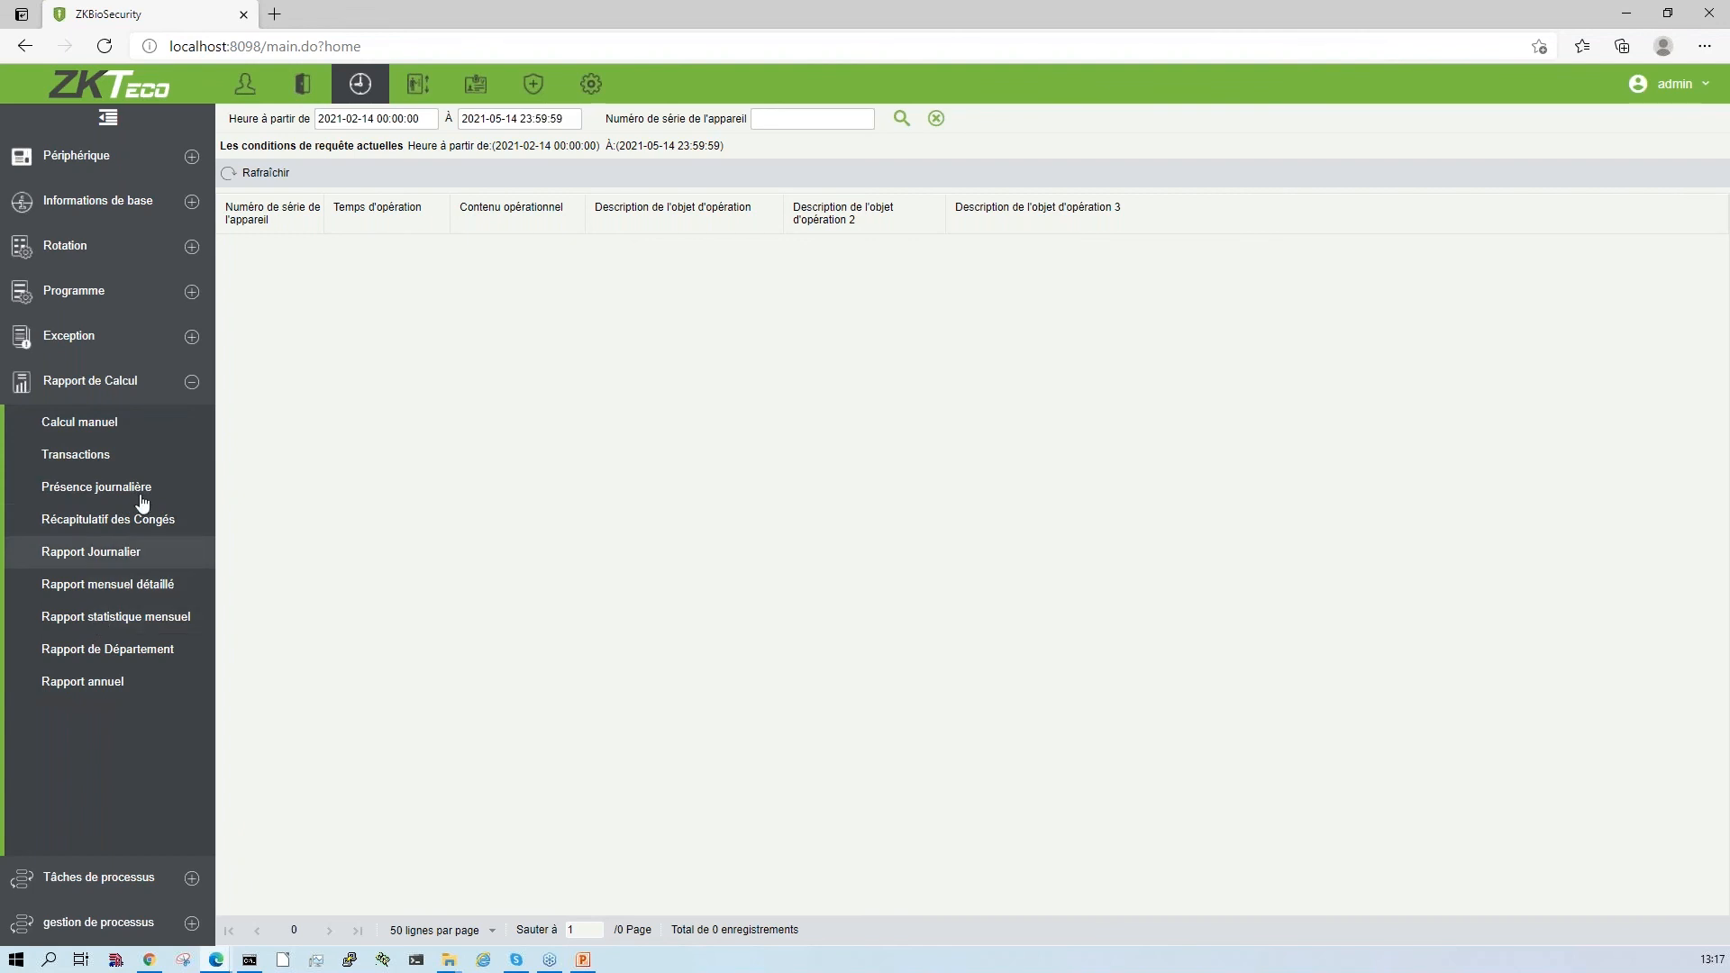
# - Return to the access control device list and reload it to check the ProFaceWebinar entry
pyautogui.click(303, 84)
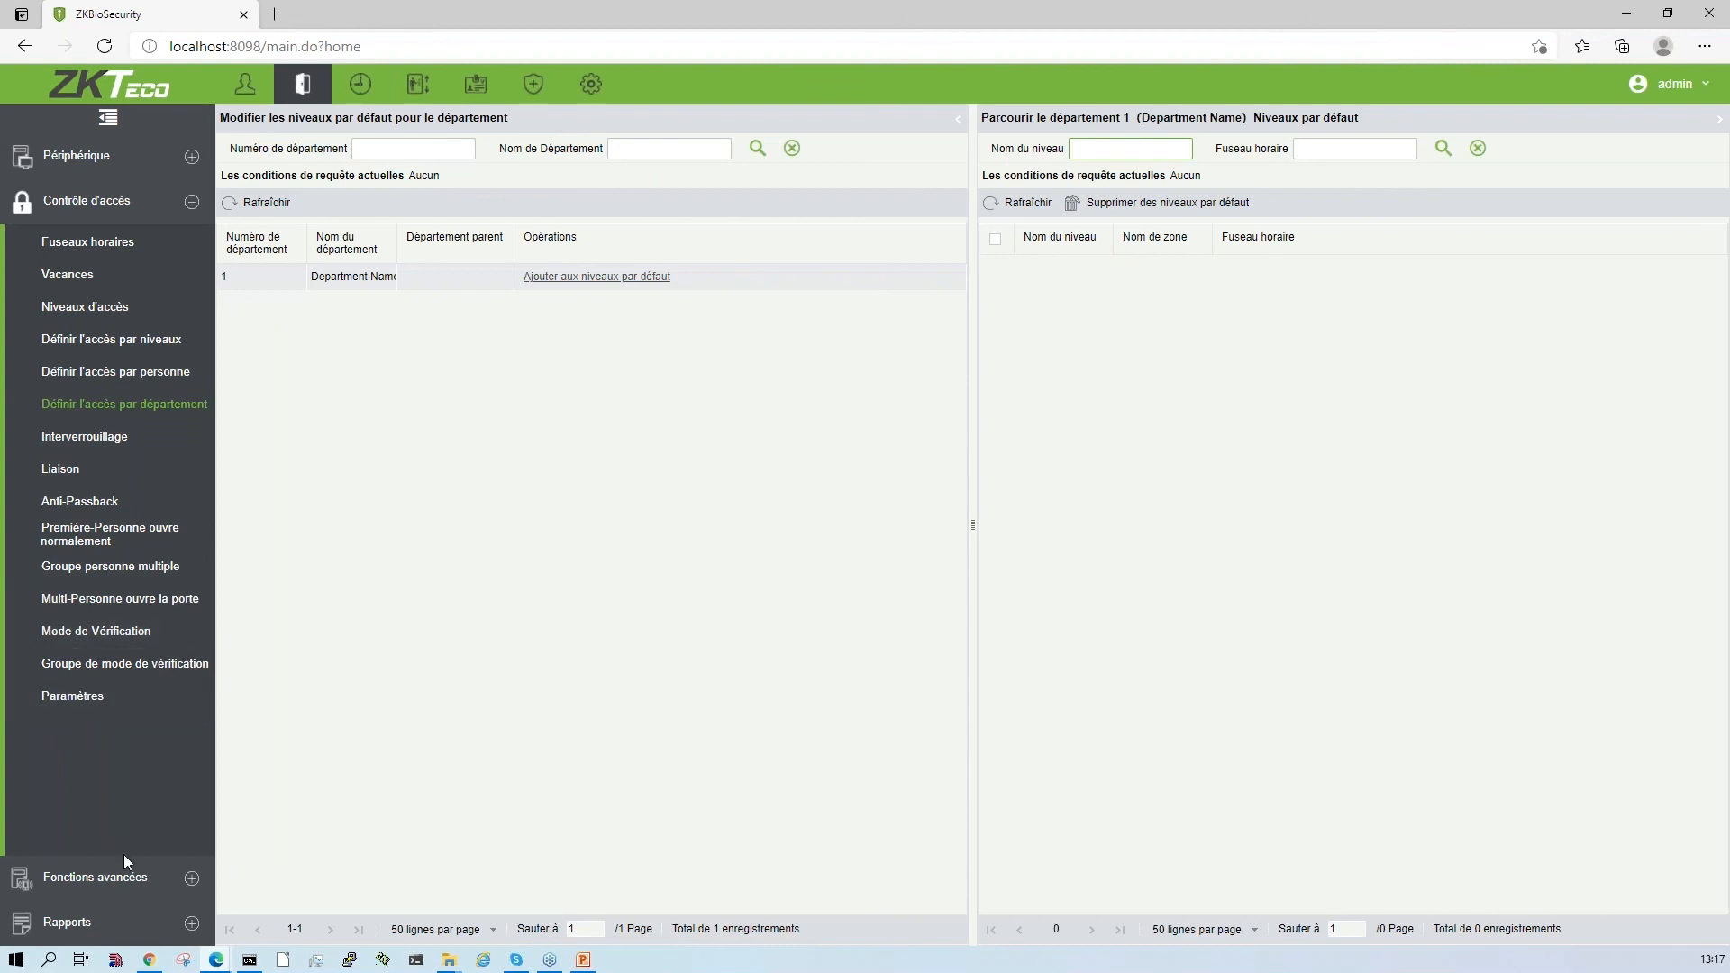
pyautogui.click(119, 158)
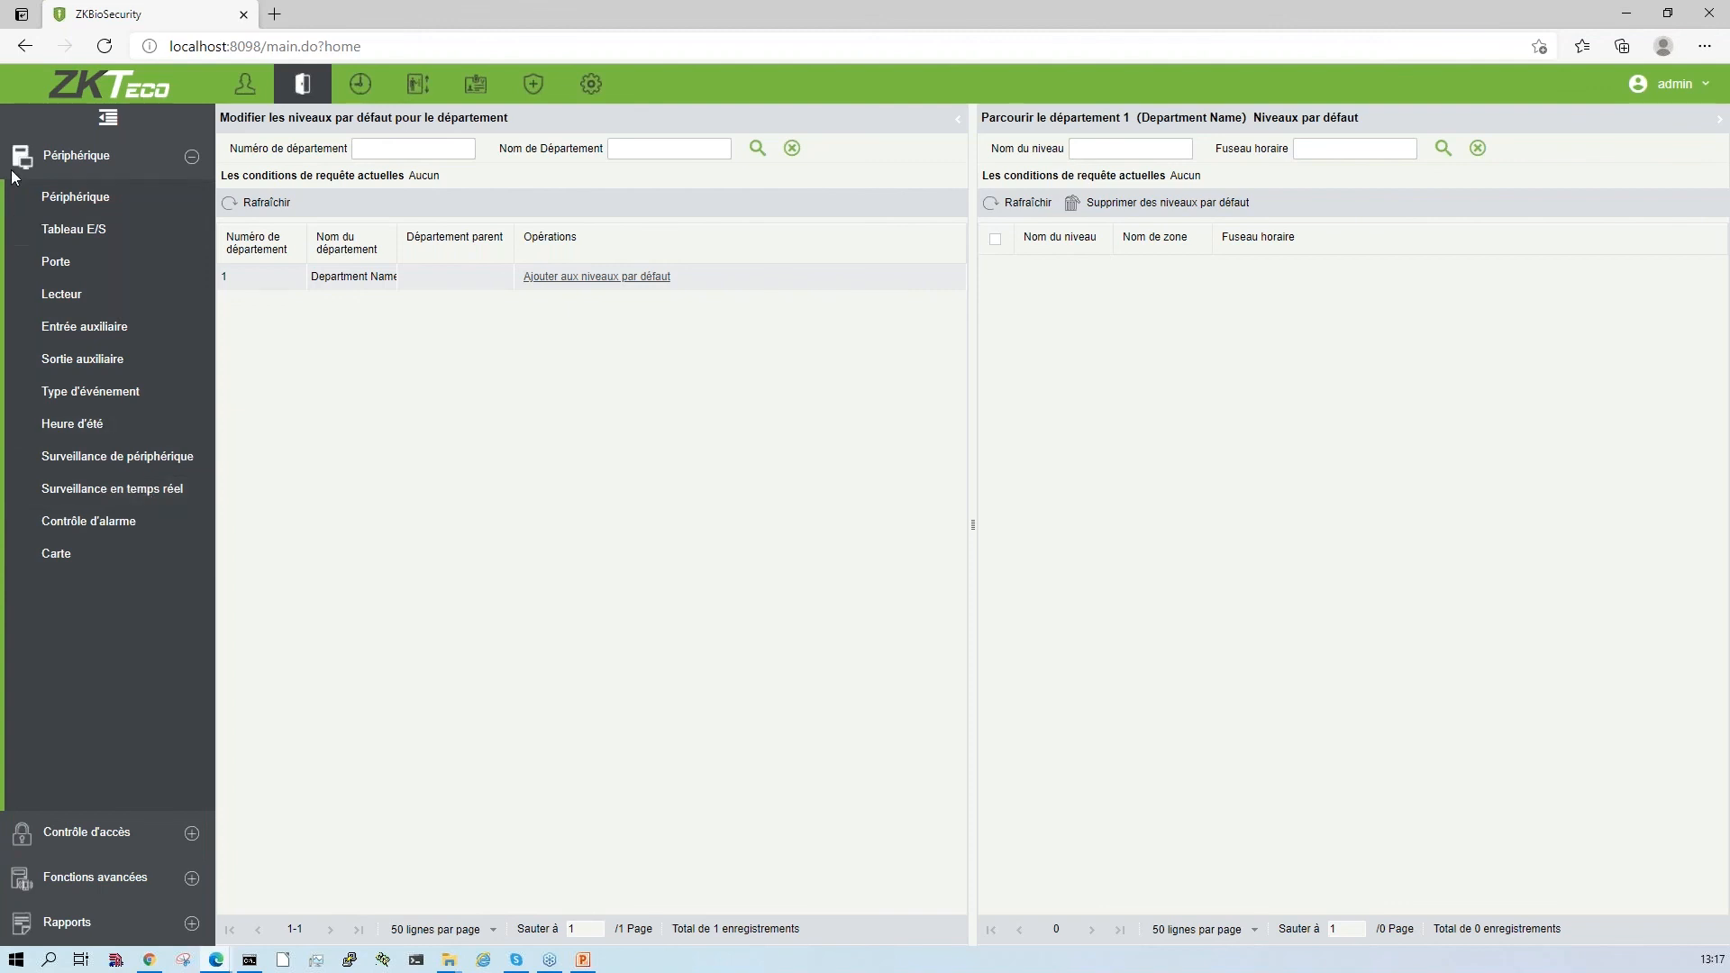
pyautogui.click(82, 159)
pyautogui.click(82, 159)
pyautogui.click(91, 197)
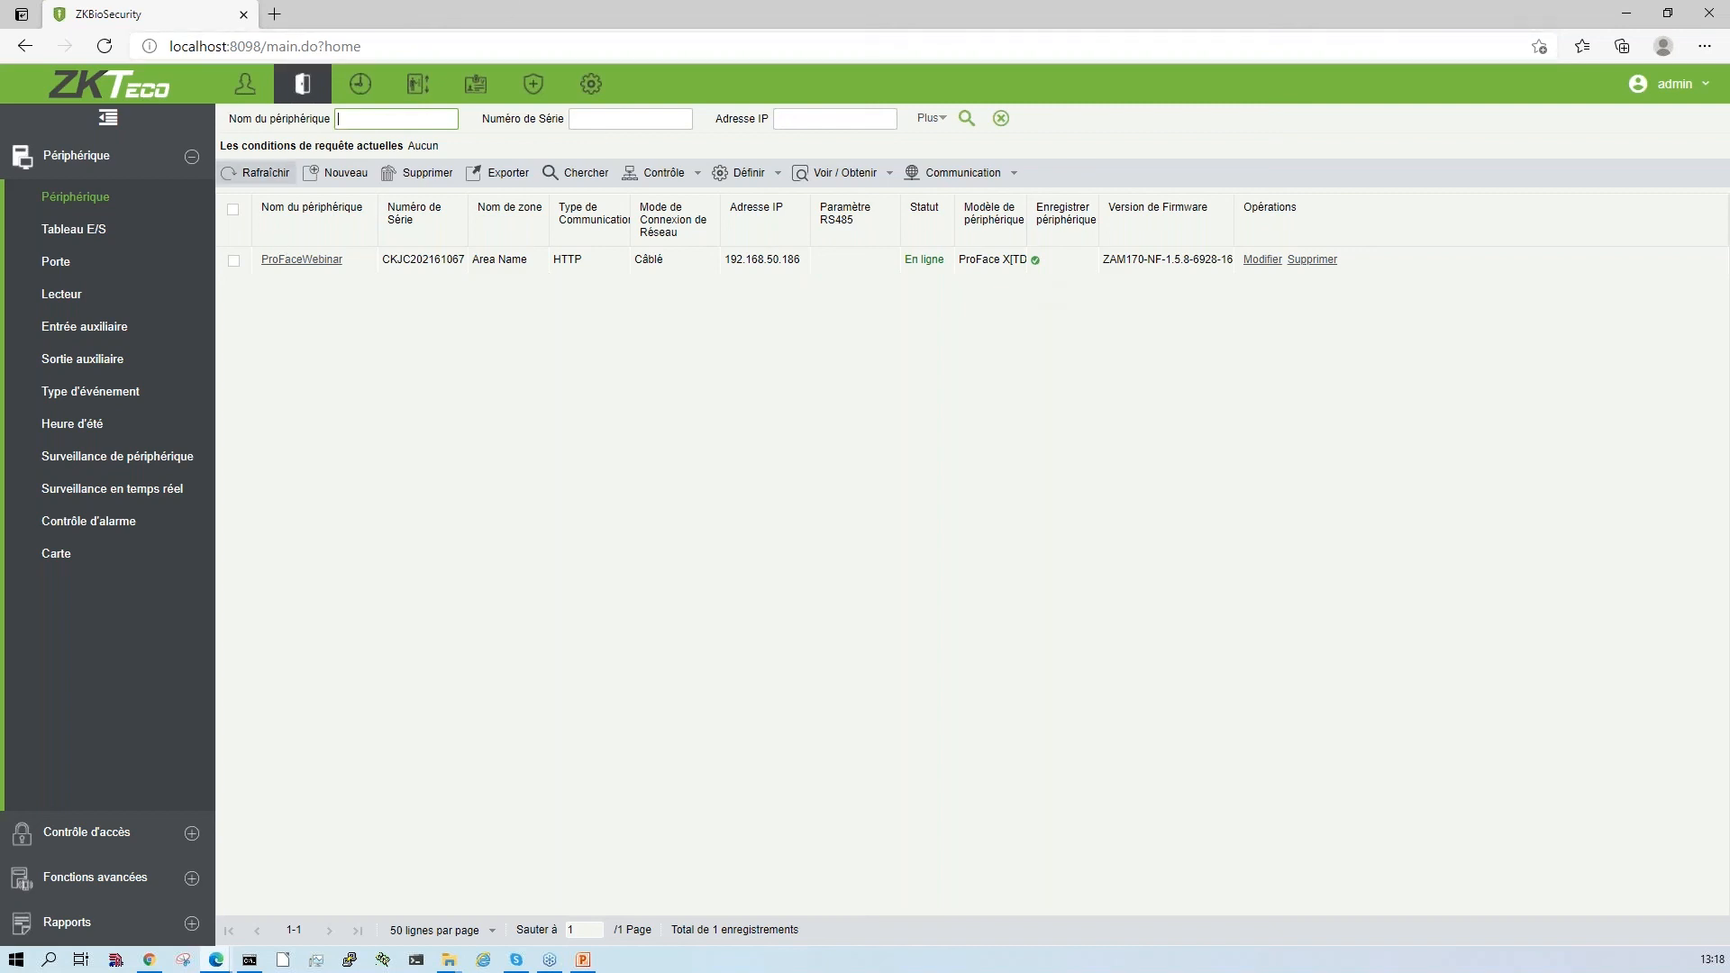
pyautogui.click(255, 179)
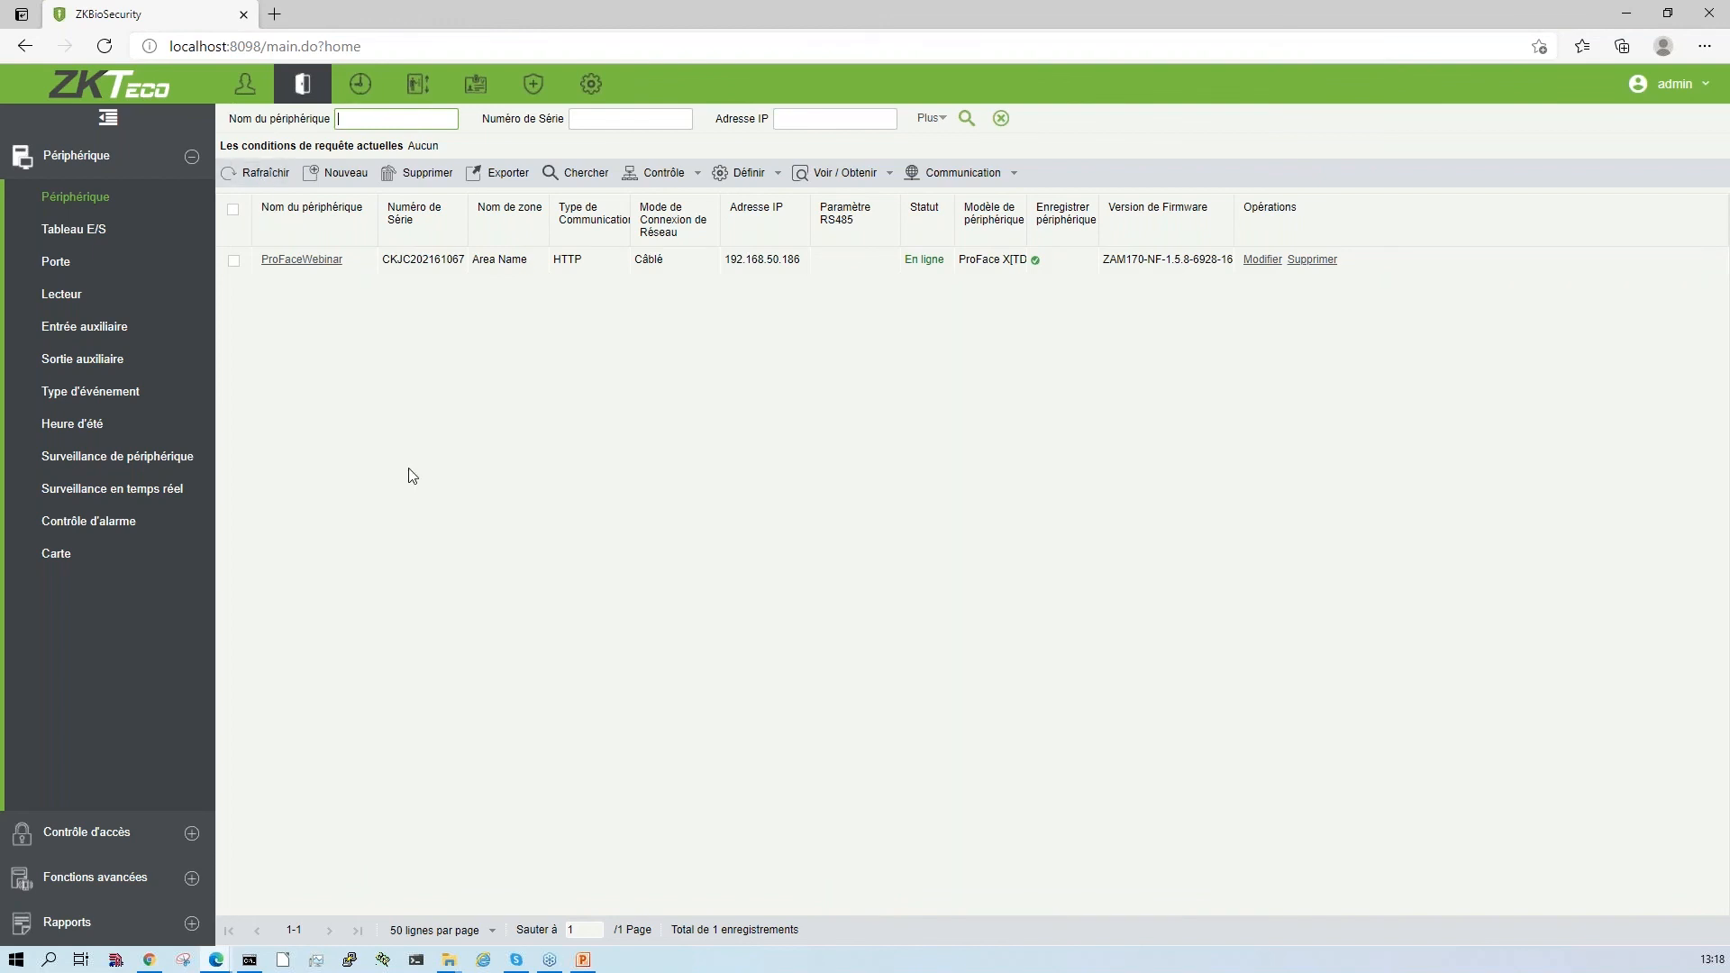
pyautogui.press('F5')
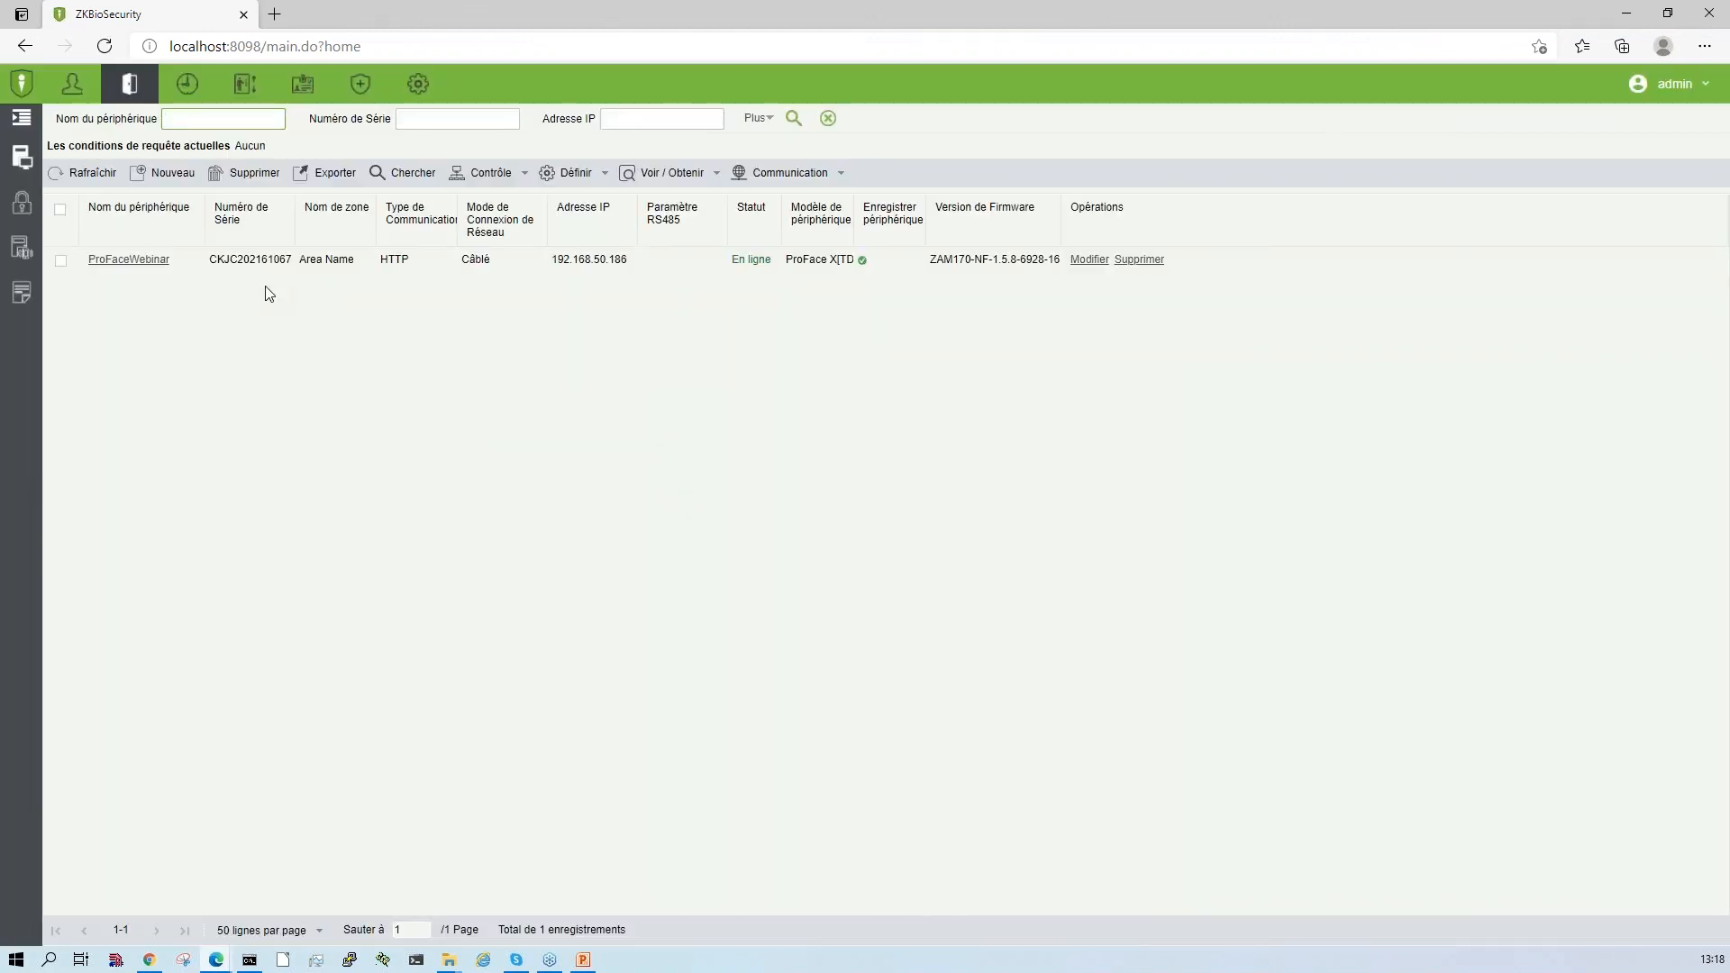
# - Check the ProFaceWebinar device's details without changing them, visit the access real-time monitoring, and return to the device list
pyautogui.moveTo(39, 162)
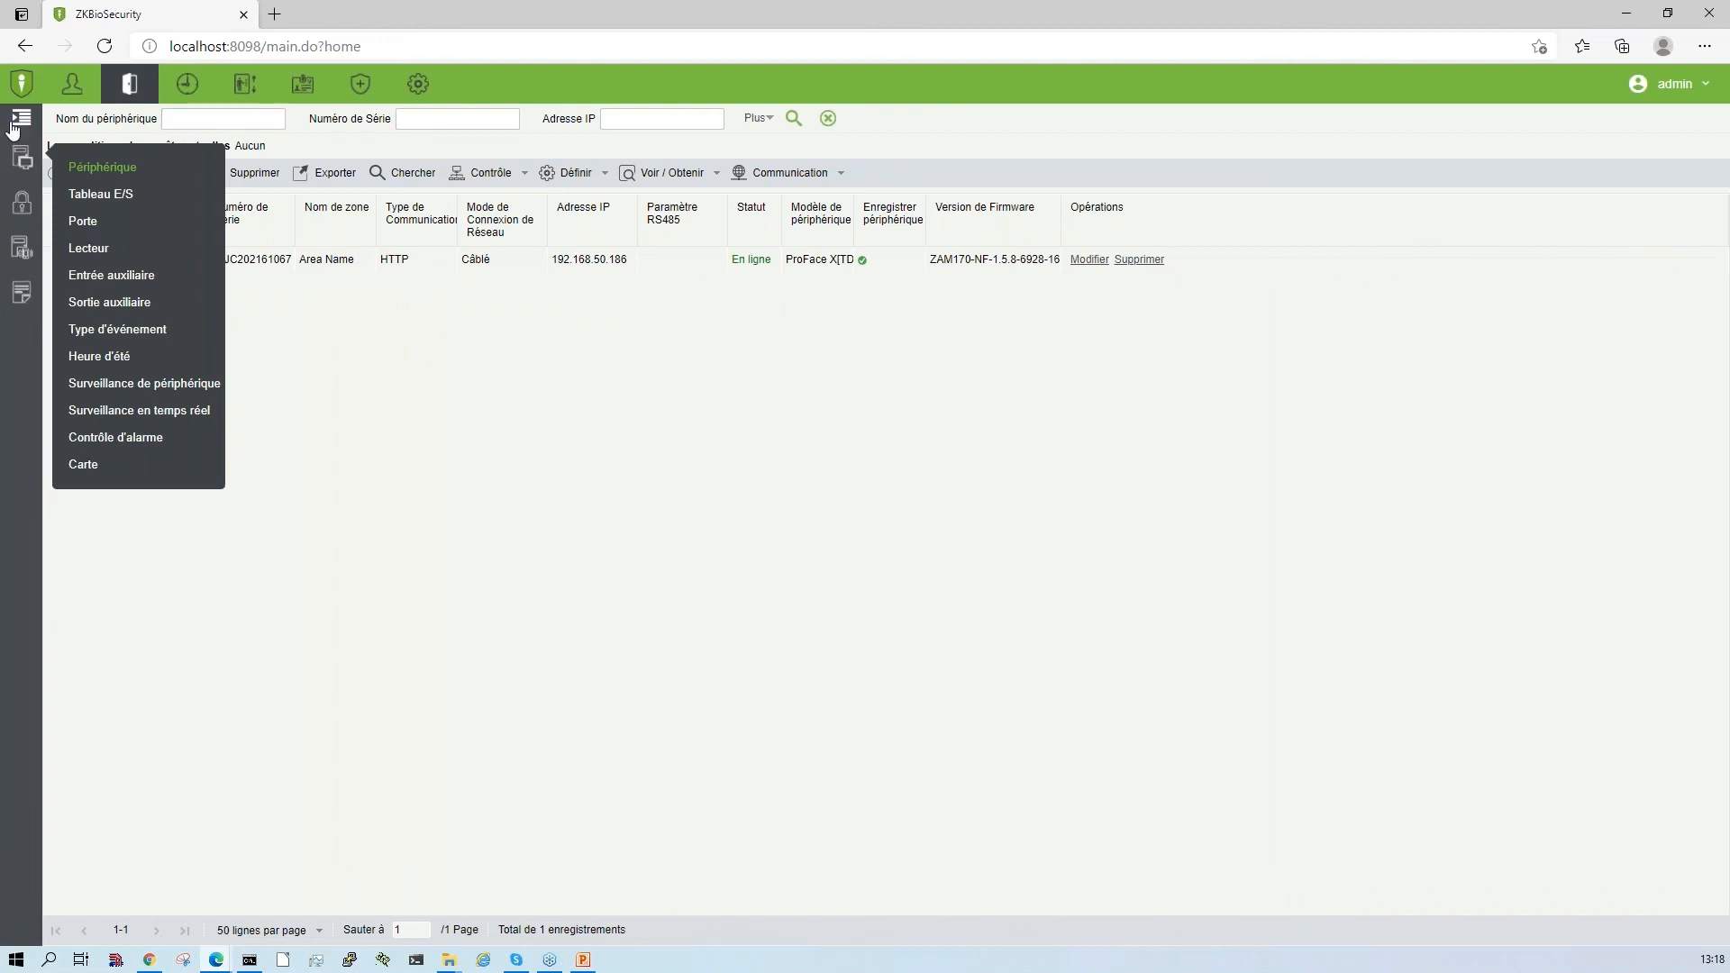
pyautogui.click(19, 118)
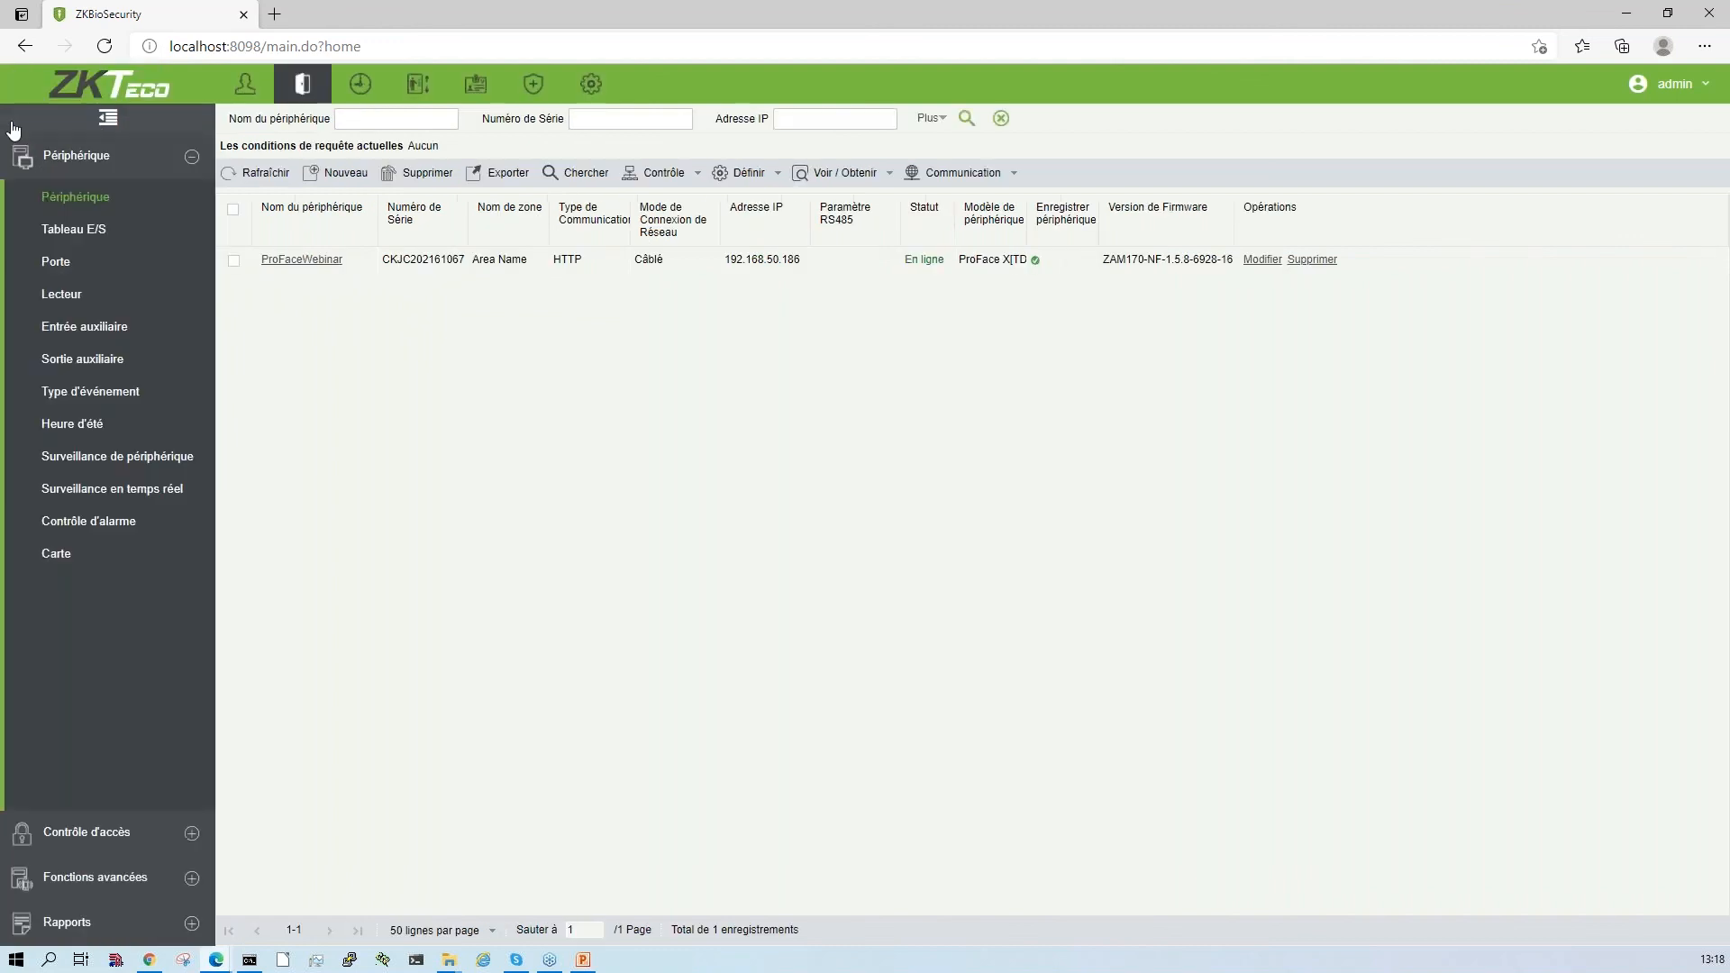
pyautogui.click(290, 261)
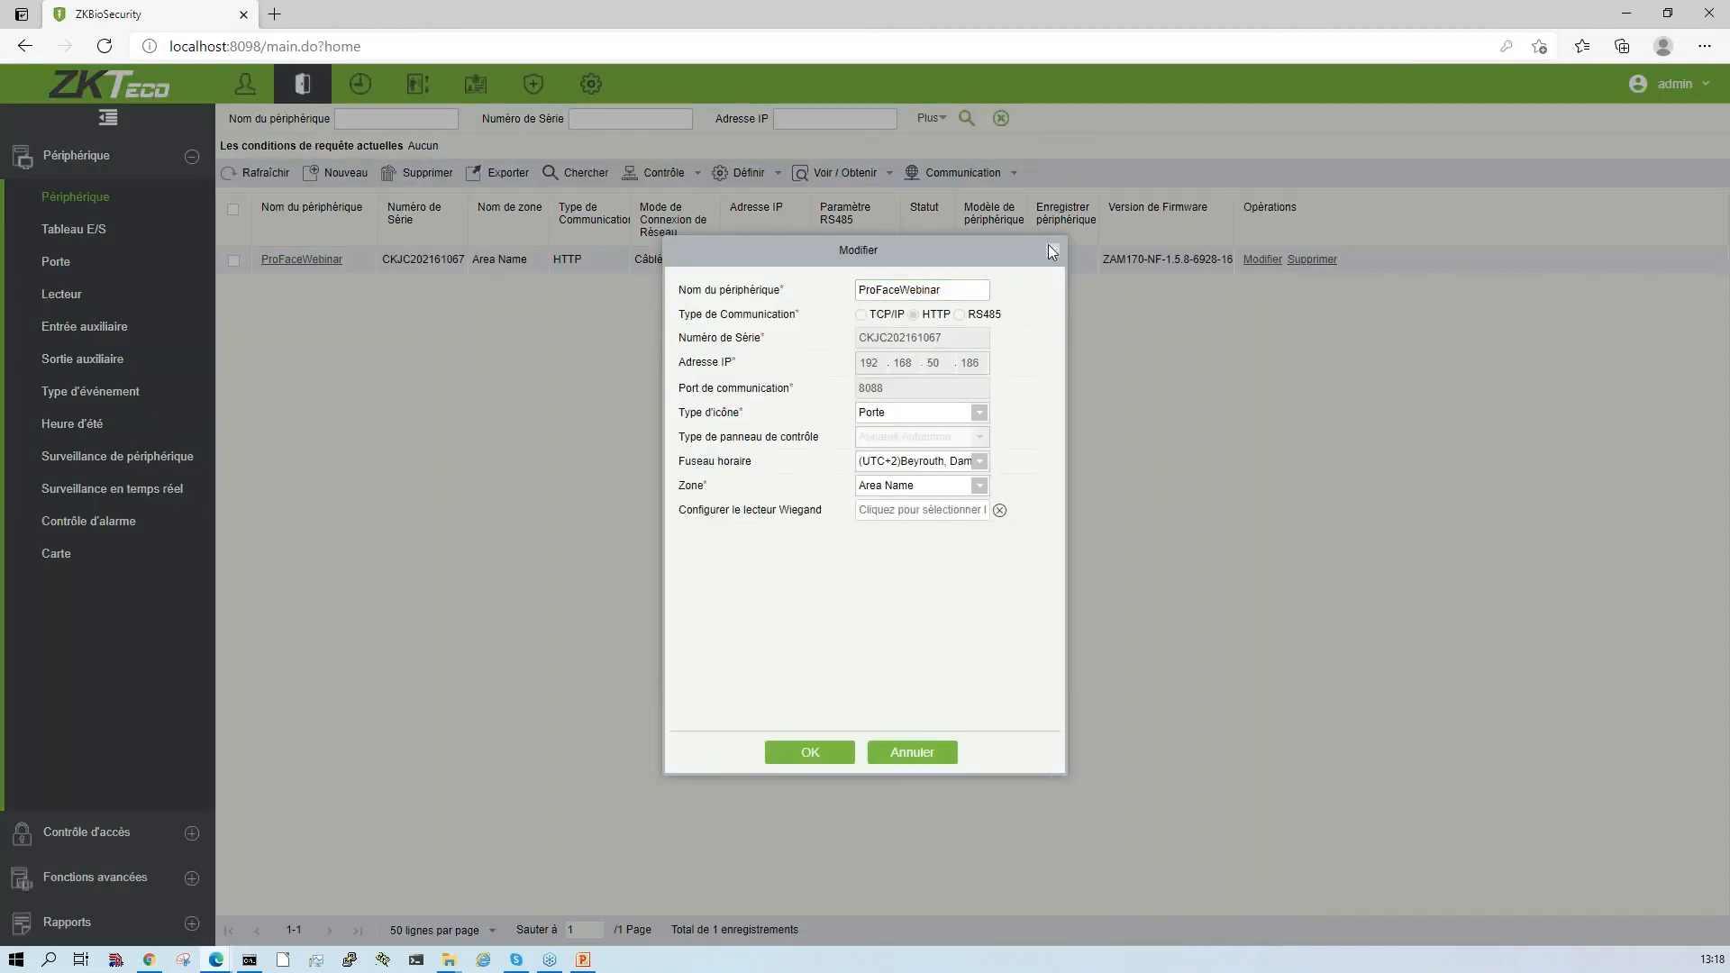
pyautogui.click(1052, 250)
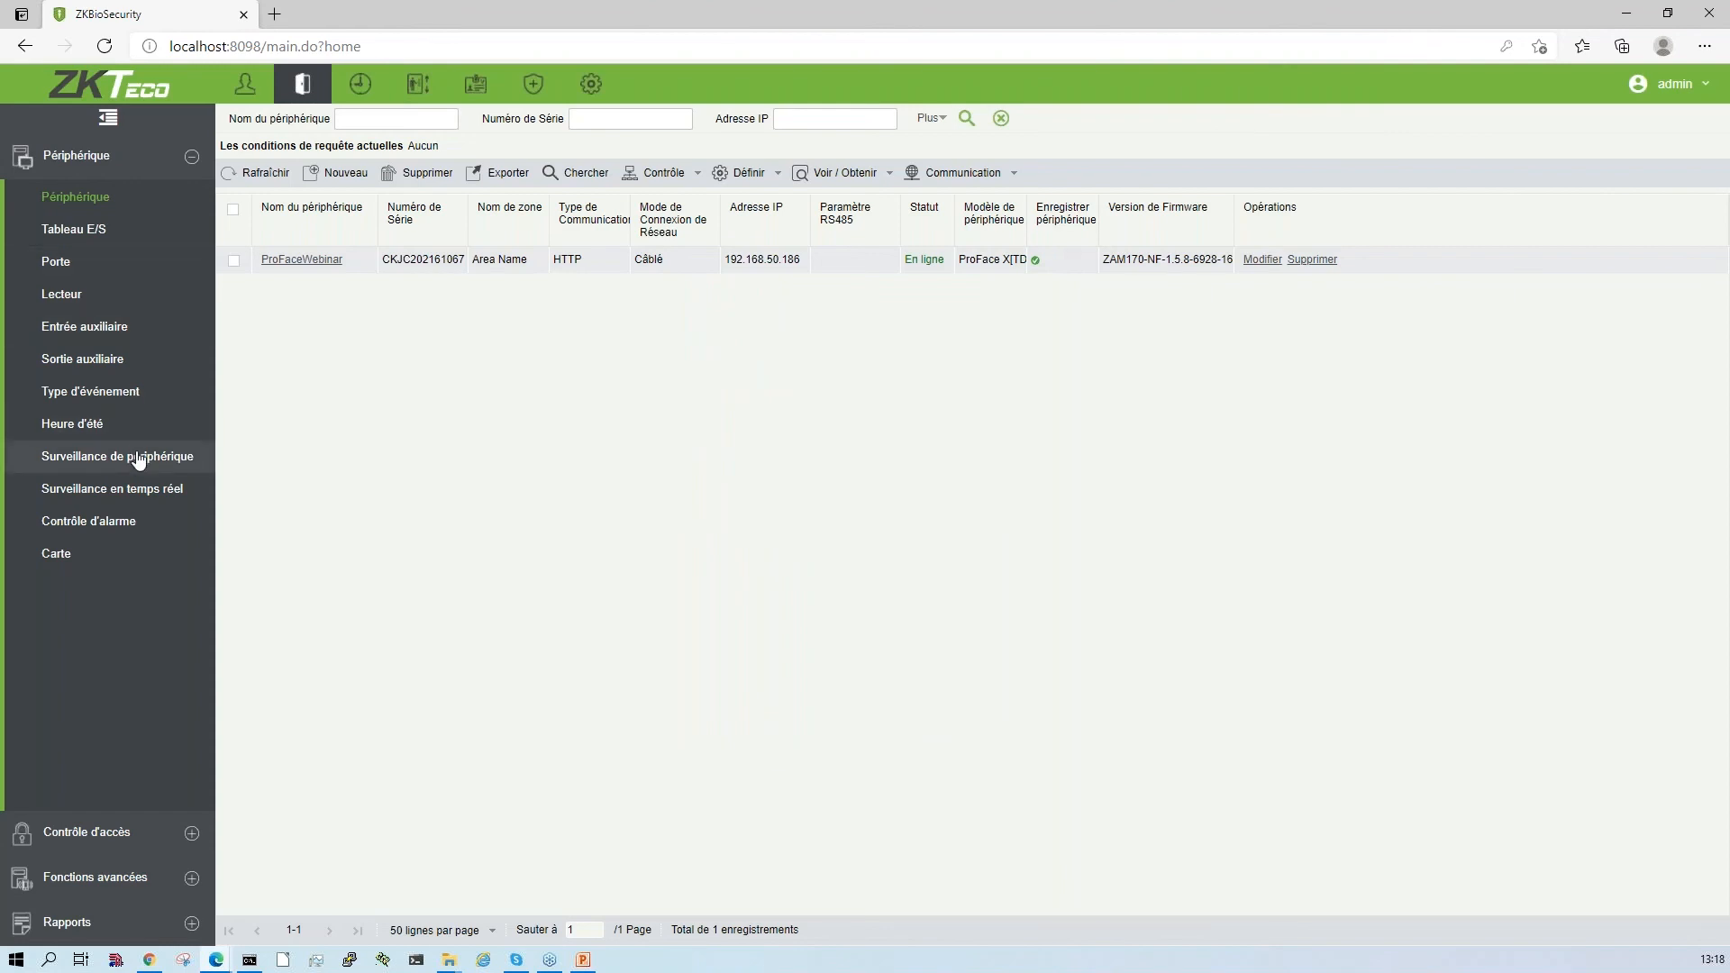
pyautogui.click(142, 486)
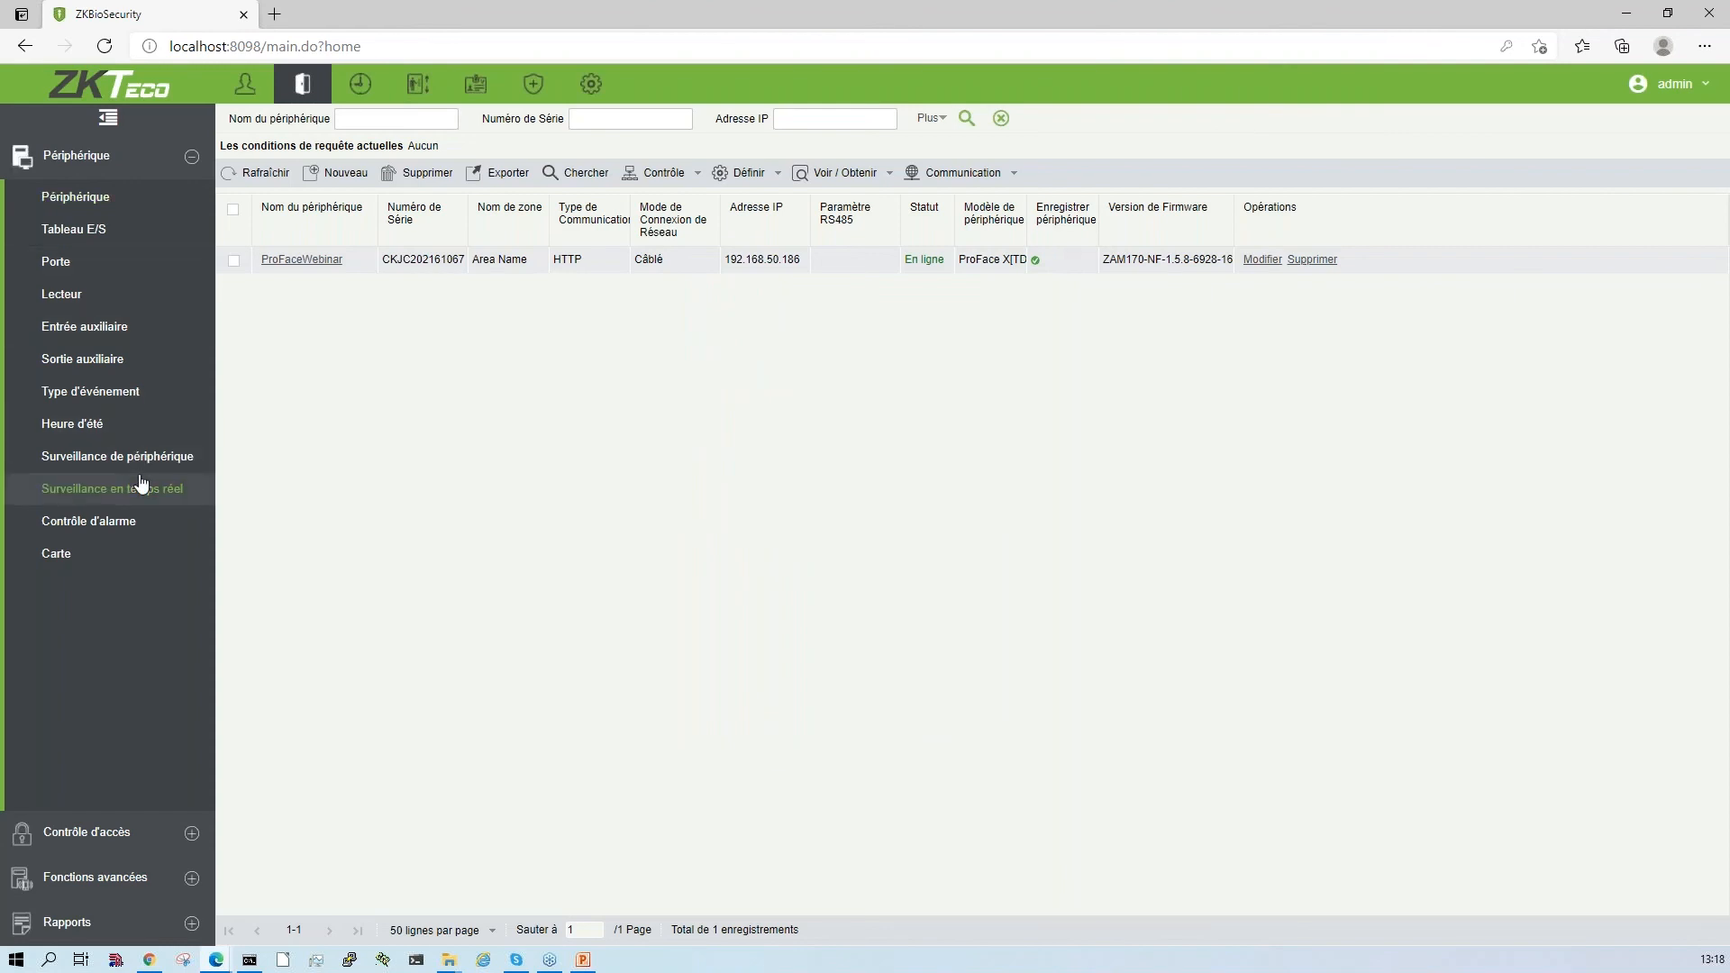
pyautogui.click(64, 210)
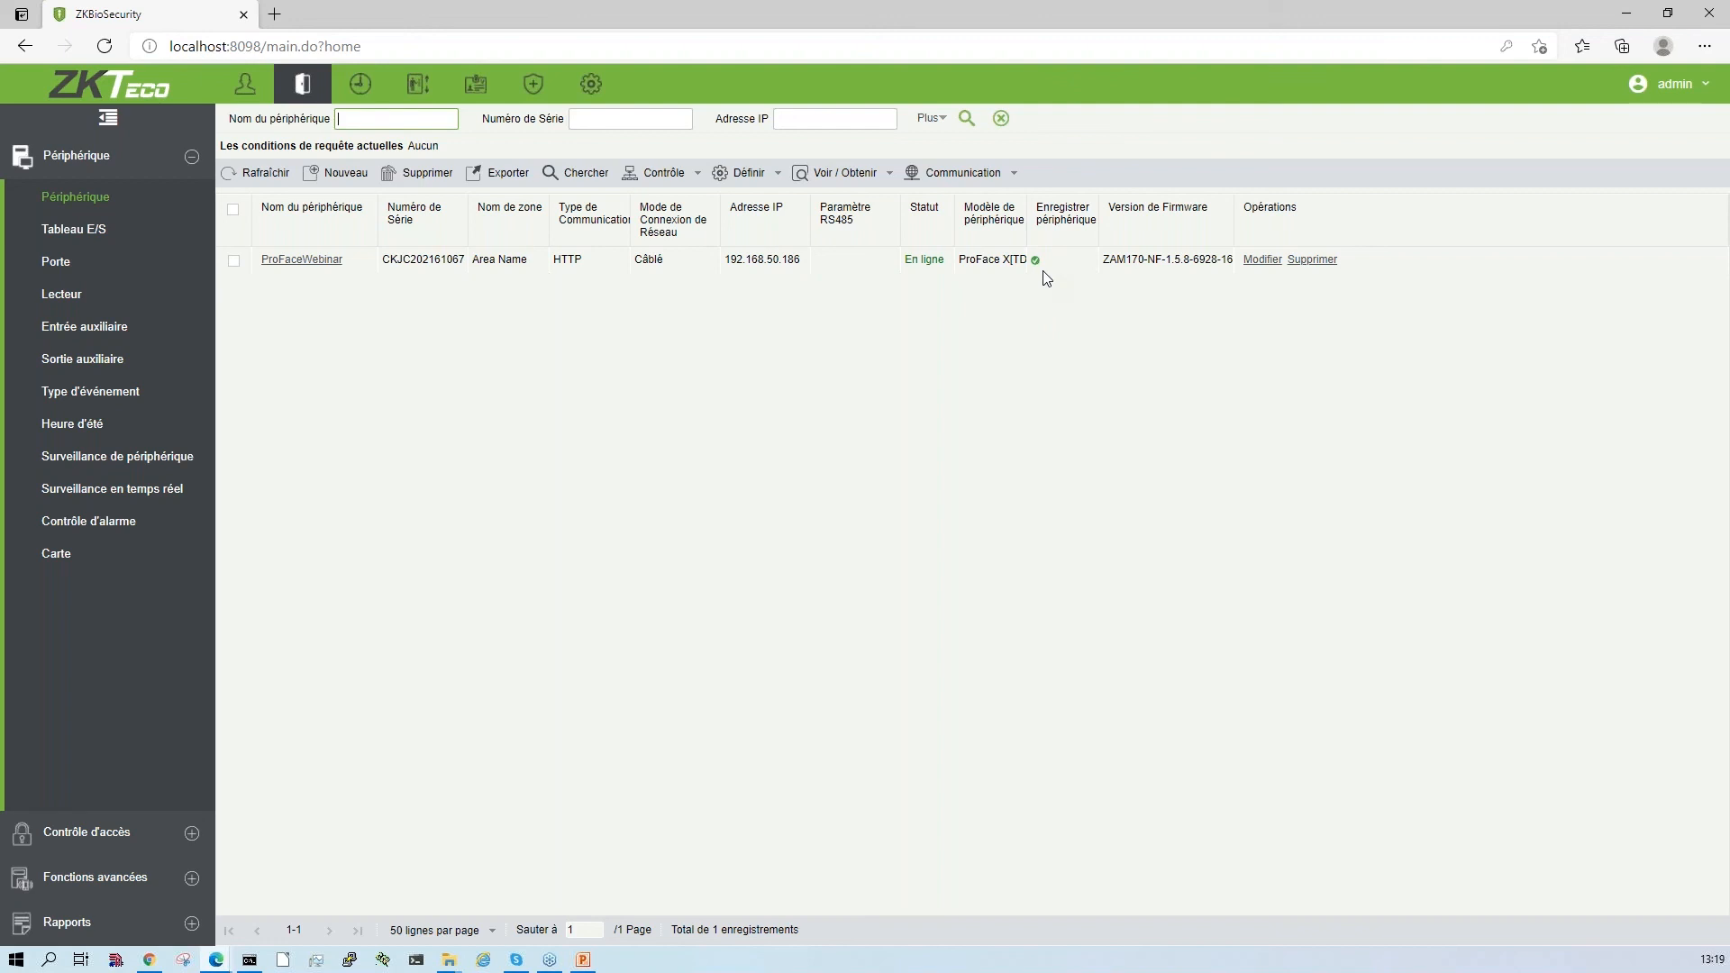
# - Cancel the alarm on door ProFaceWebinar-1 from the access real-time monitoring, entering the user password for the security verification
pyautogui.click(101, 491)
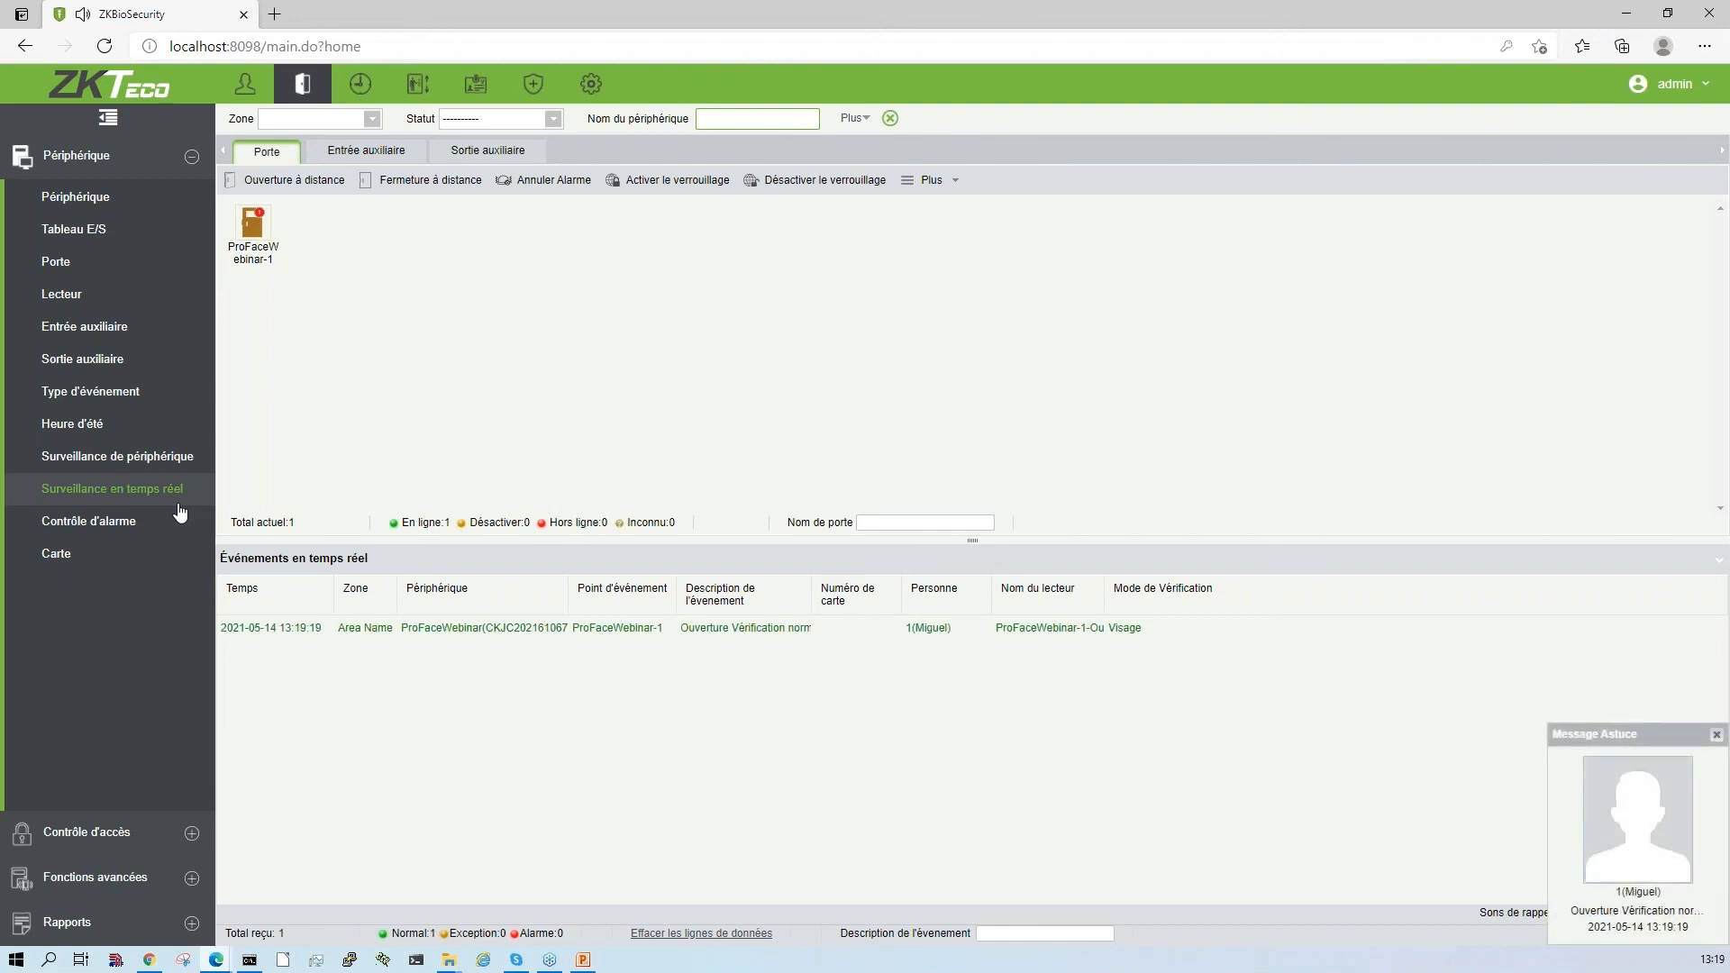
pyautogui.moveTo(254, 225)
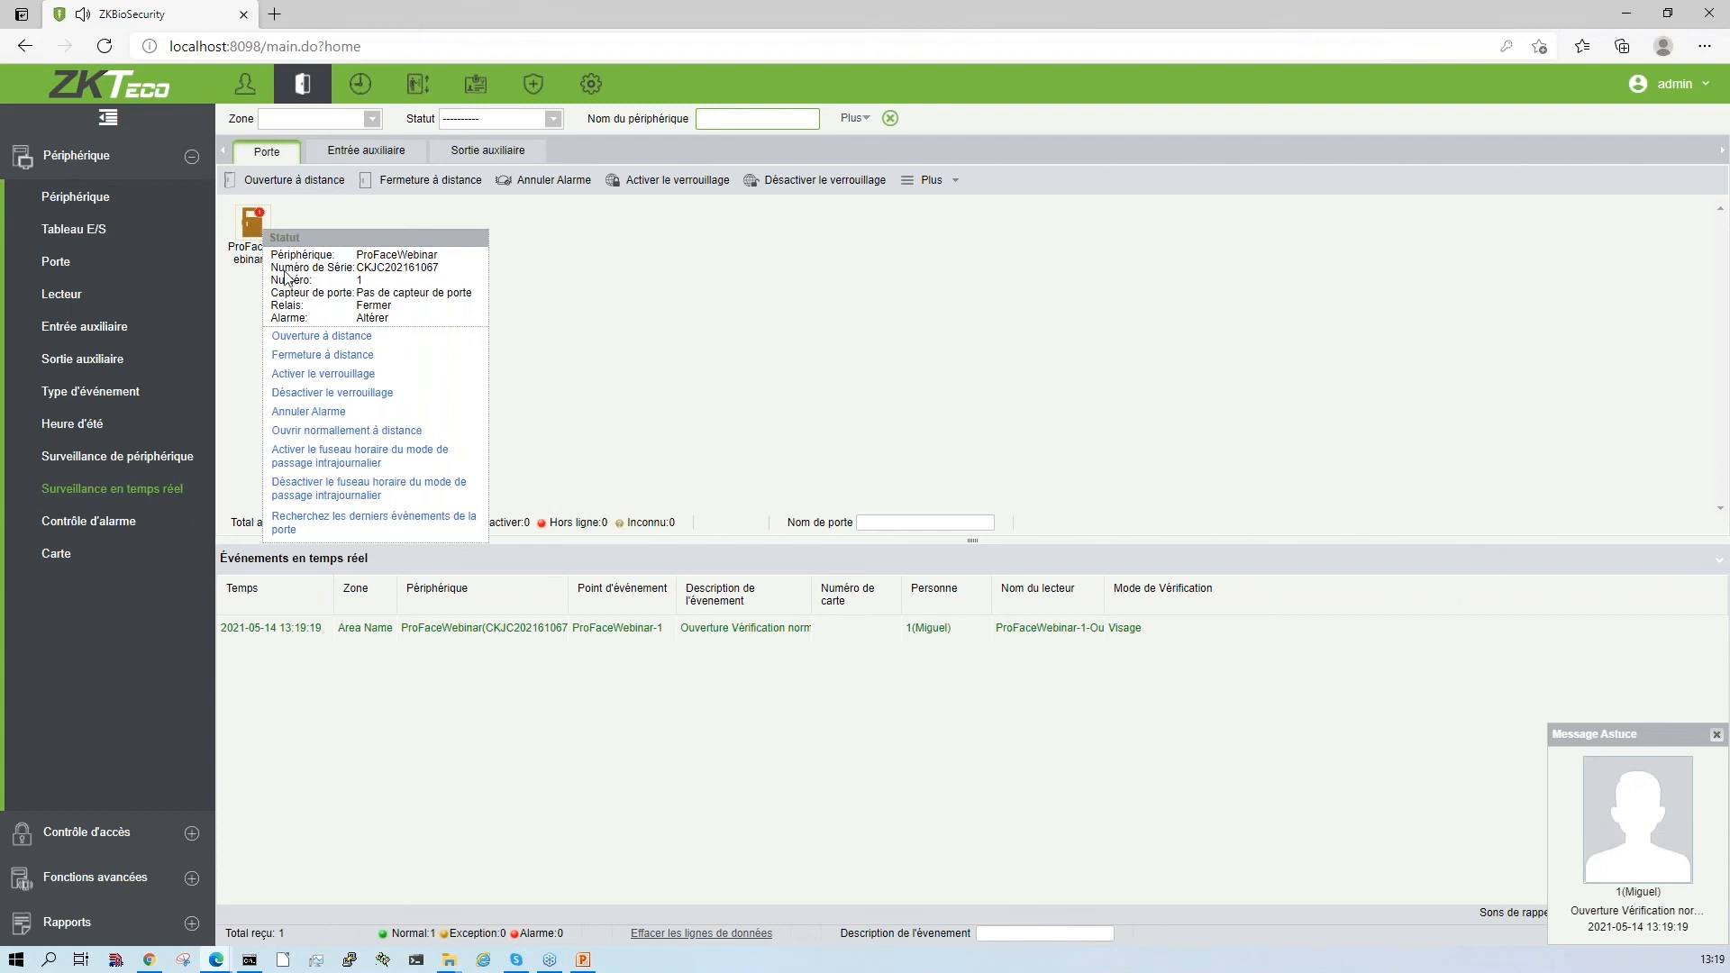
pyautogui.click(311, 411)
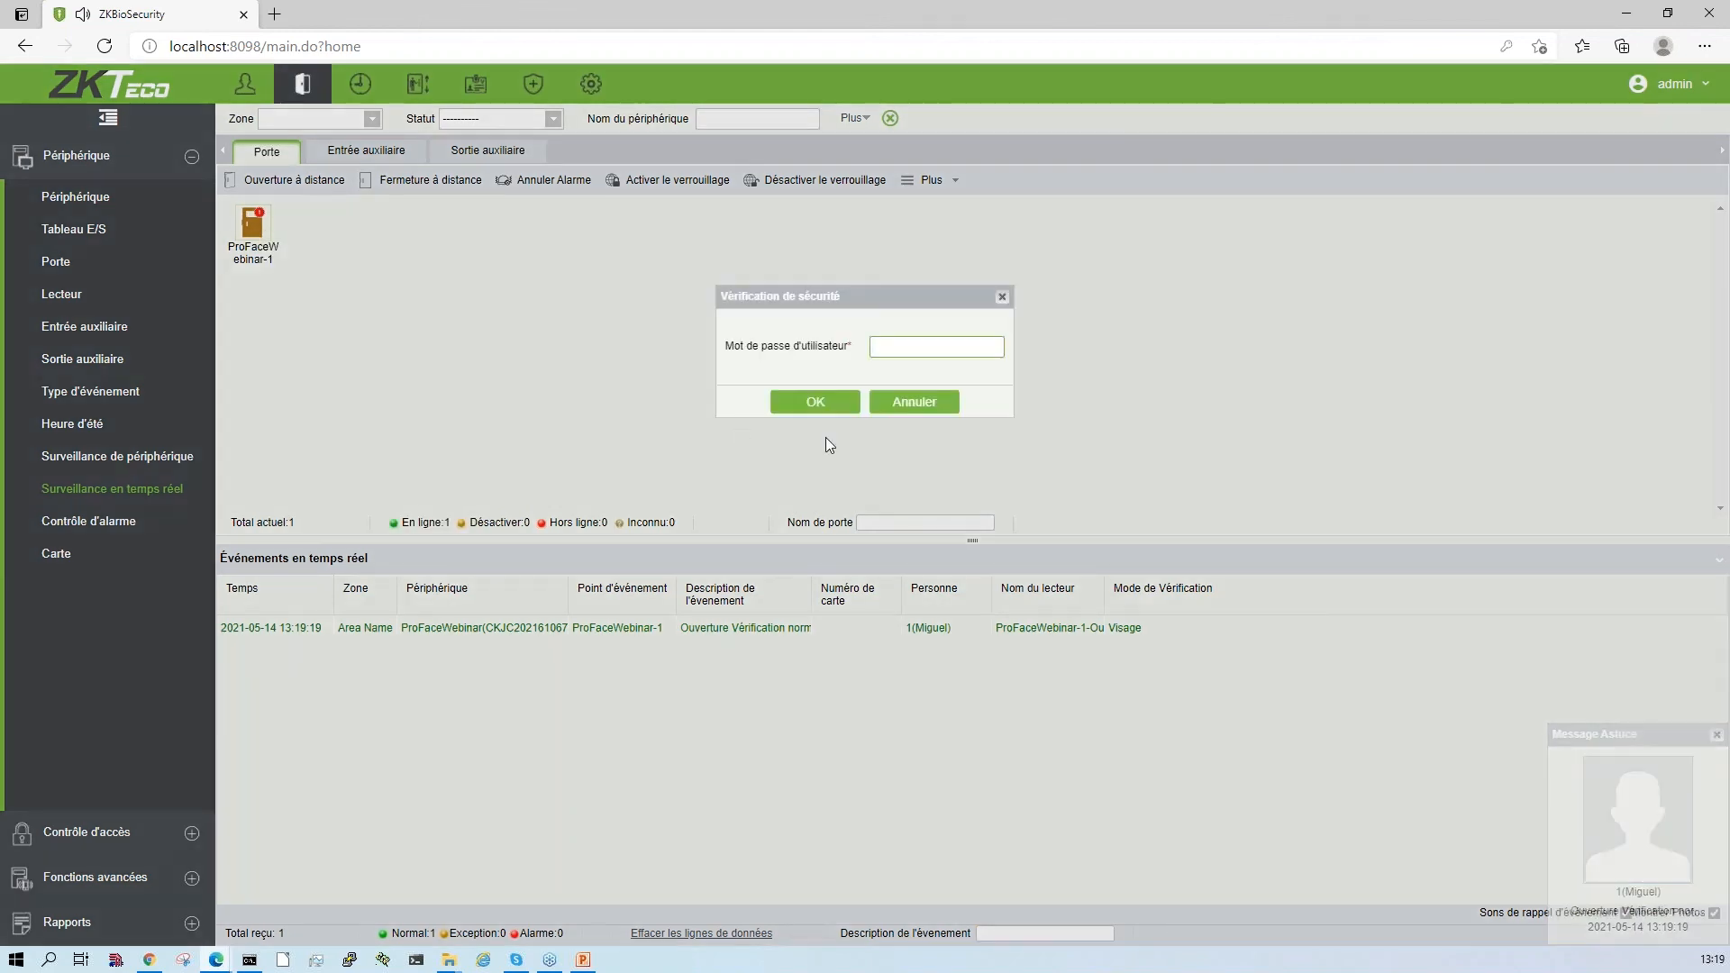
pyautogui.write('•••••')
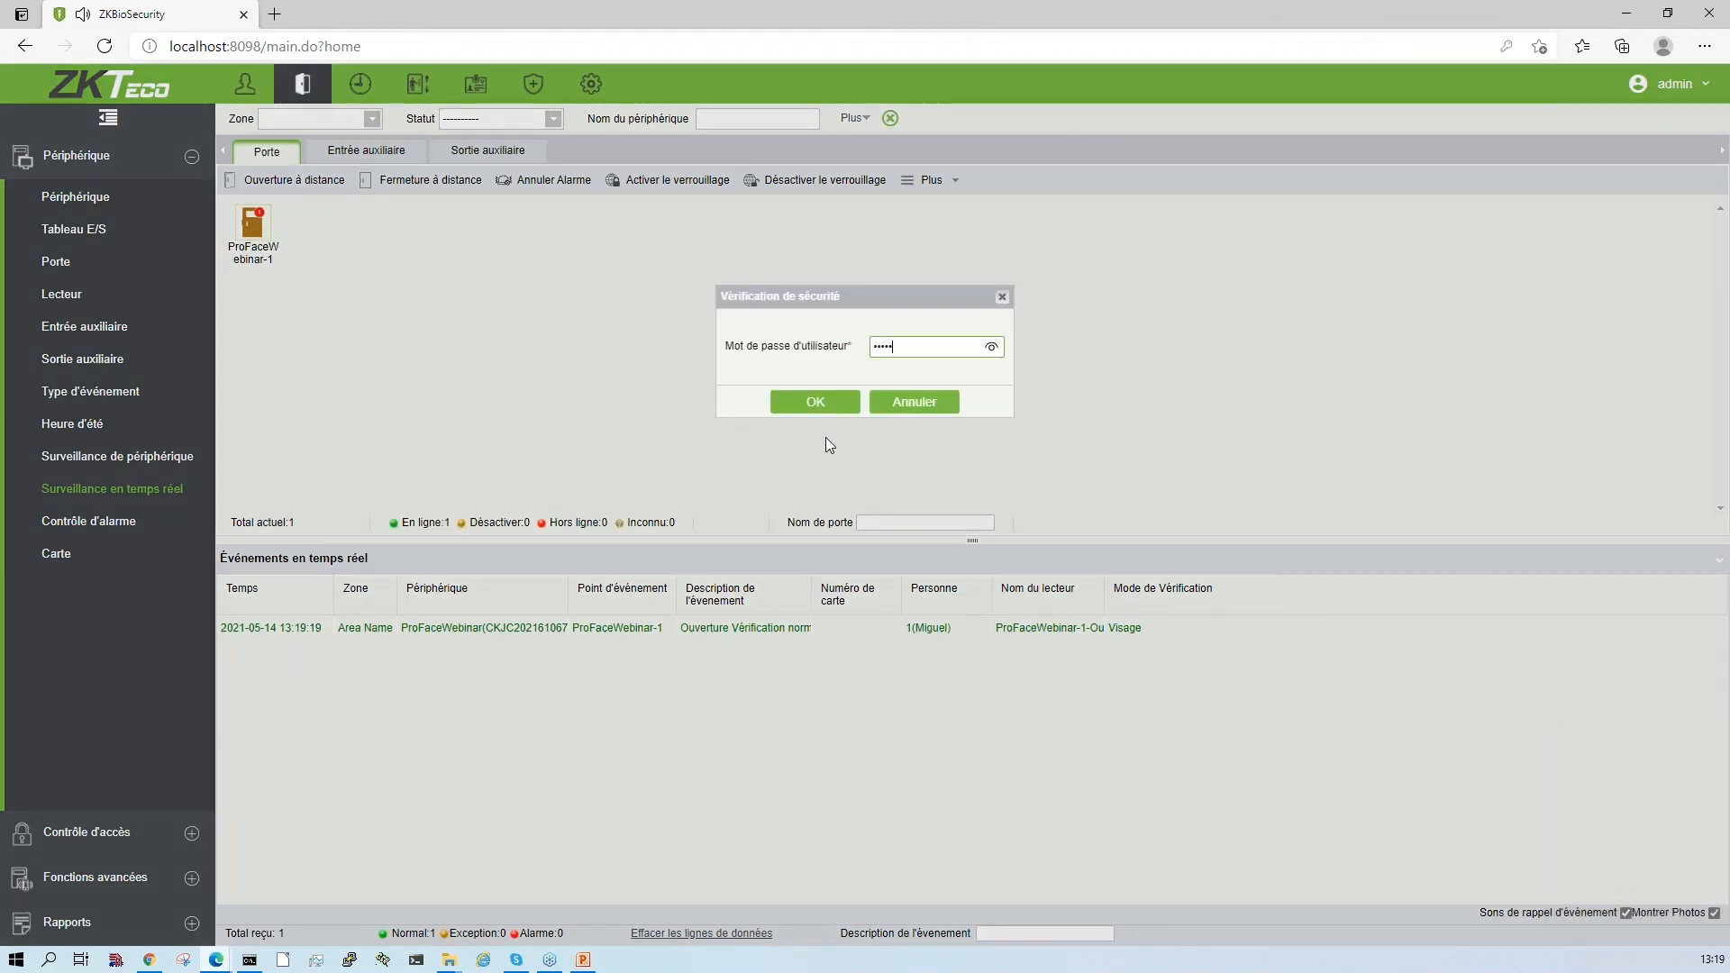
pyautogui.press('Return')
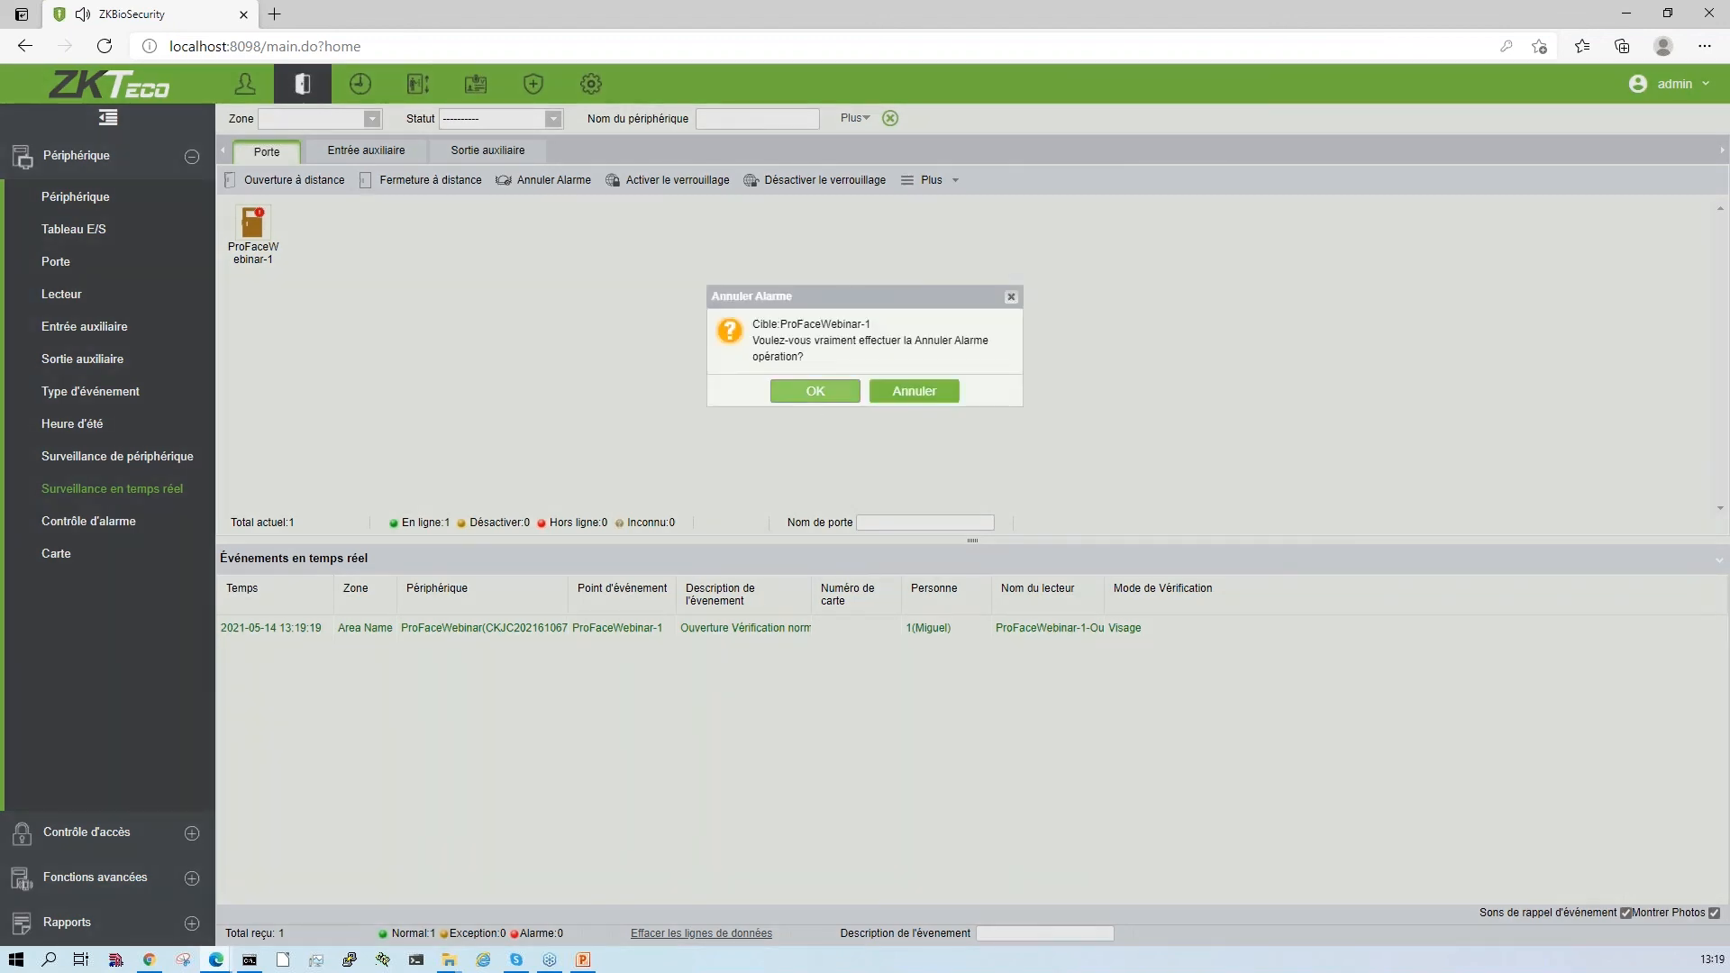
pyautogui.press('Return')
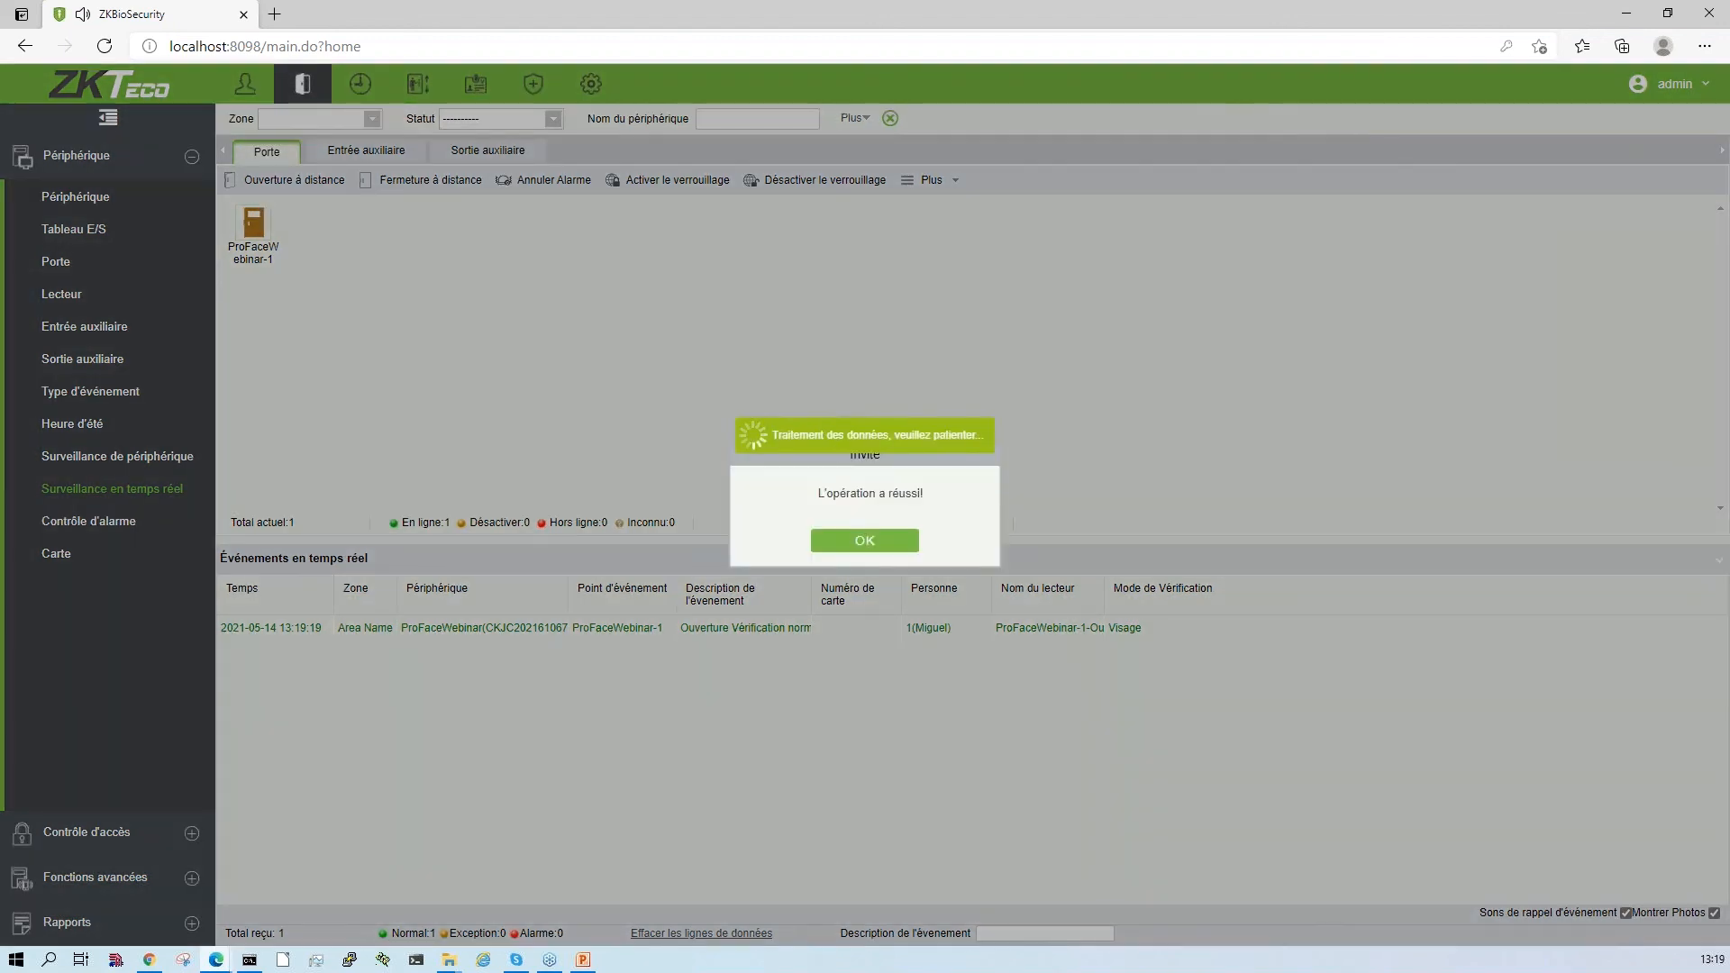
pyautogui.click(816, 531)
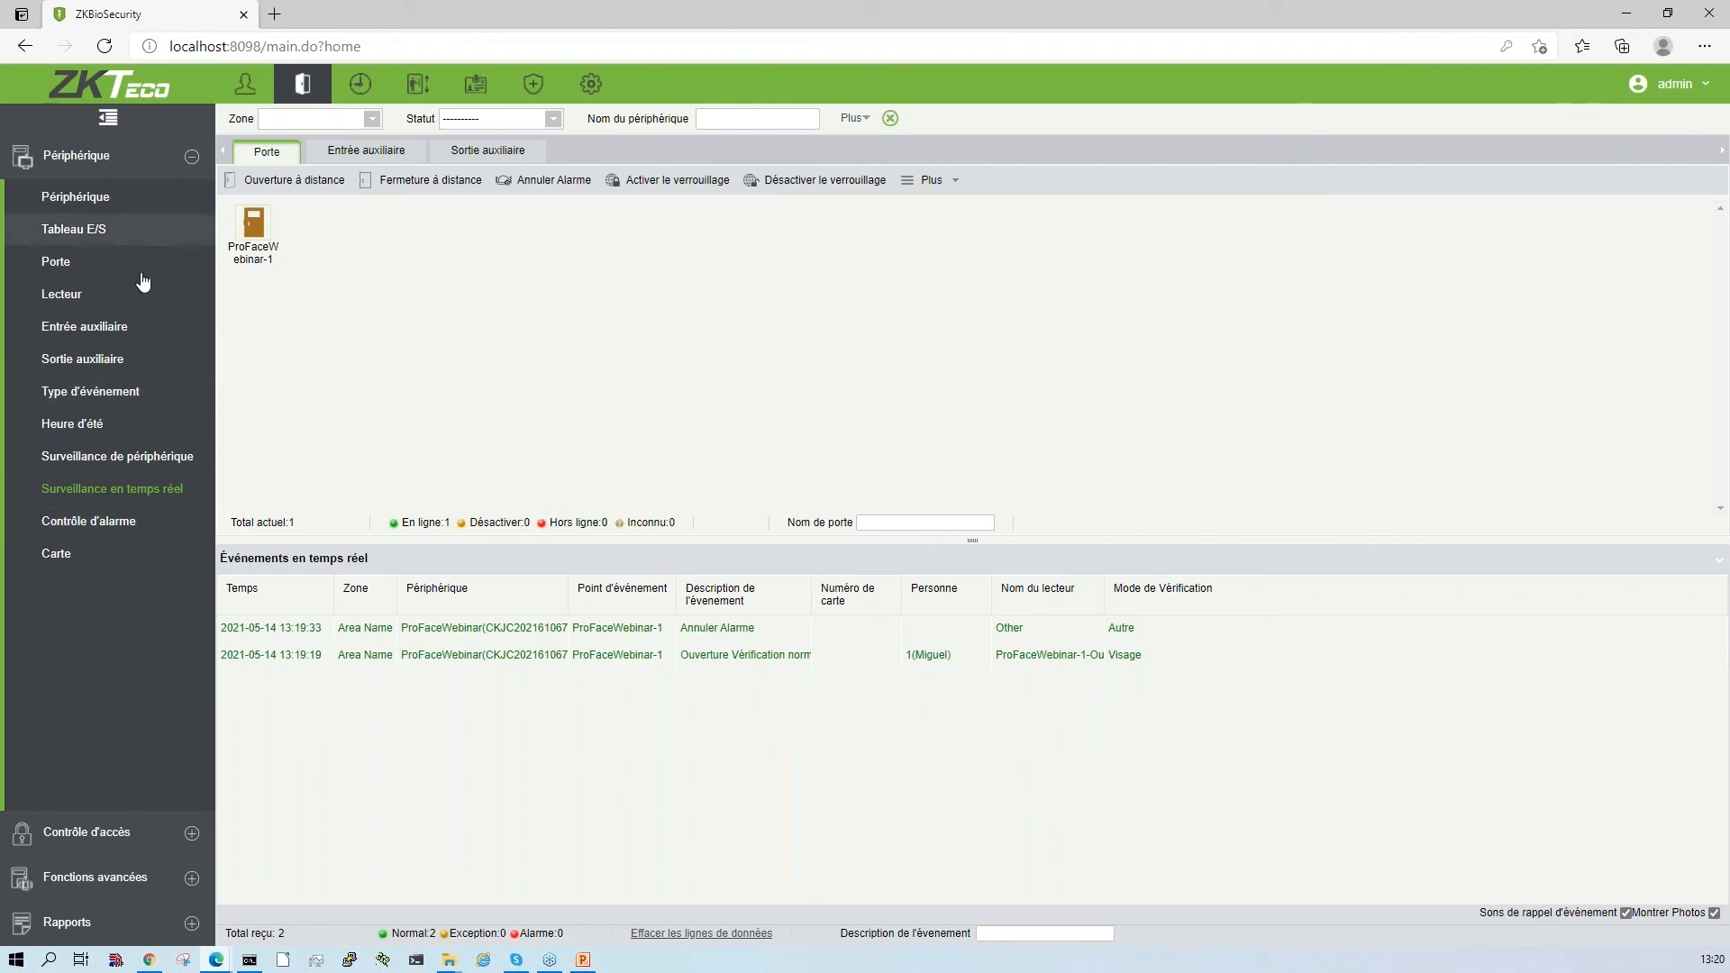
# - Review the door and reader pages, and check the ProFaceWebinar-1-In reader's settings without changing them
pyautogui.click(101, 262)
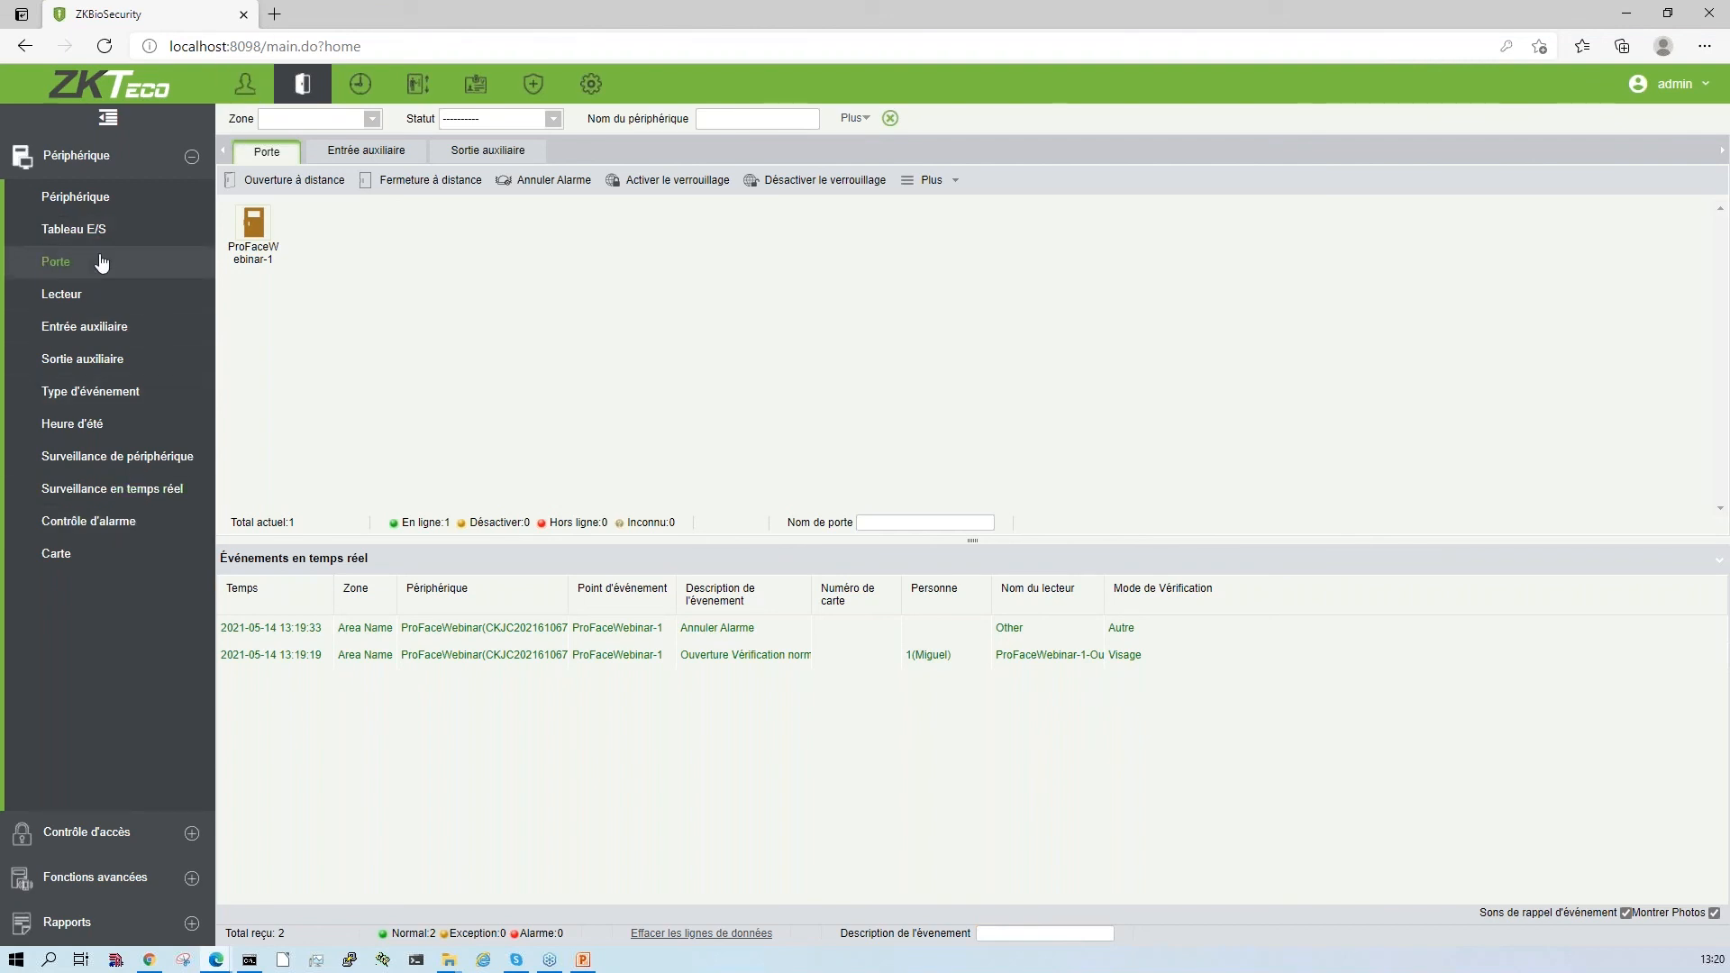
pyautogui.click(86, 295)
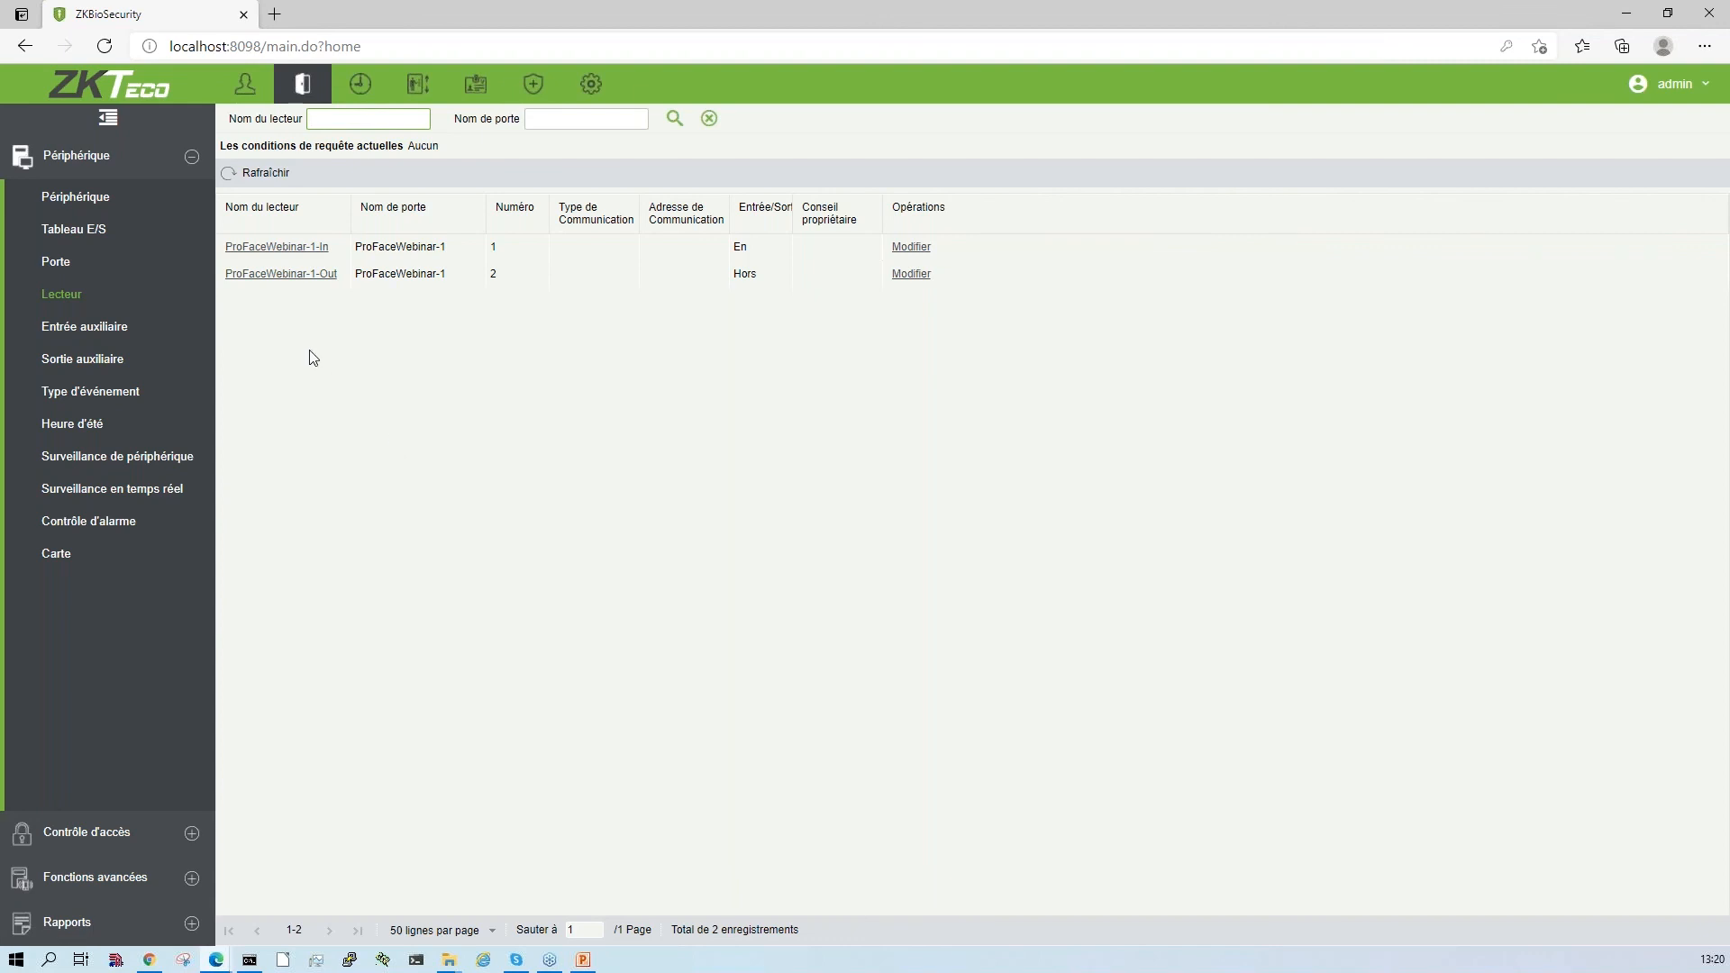
pyautogui.click(276, 246)
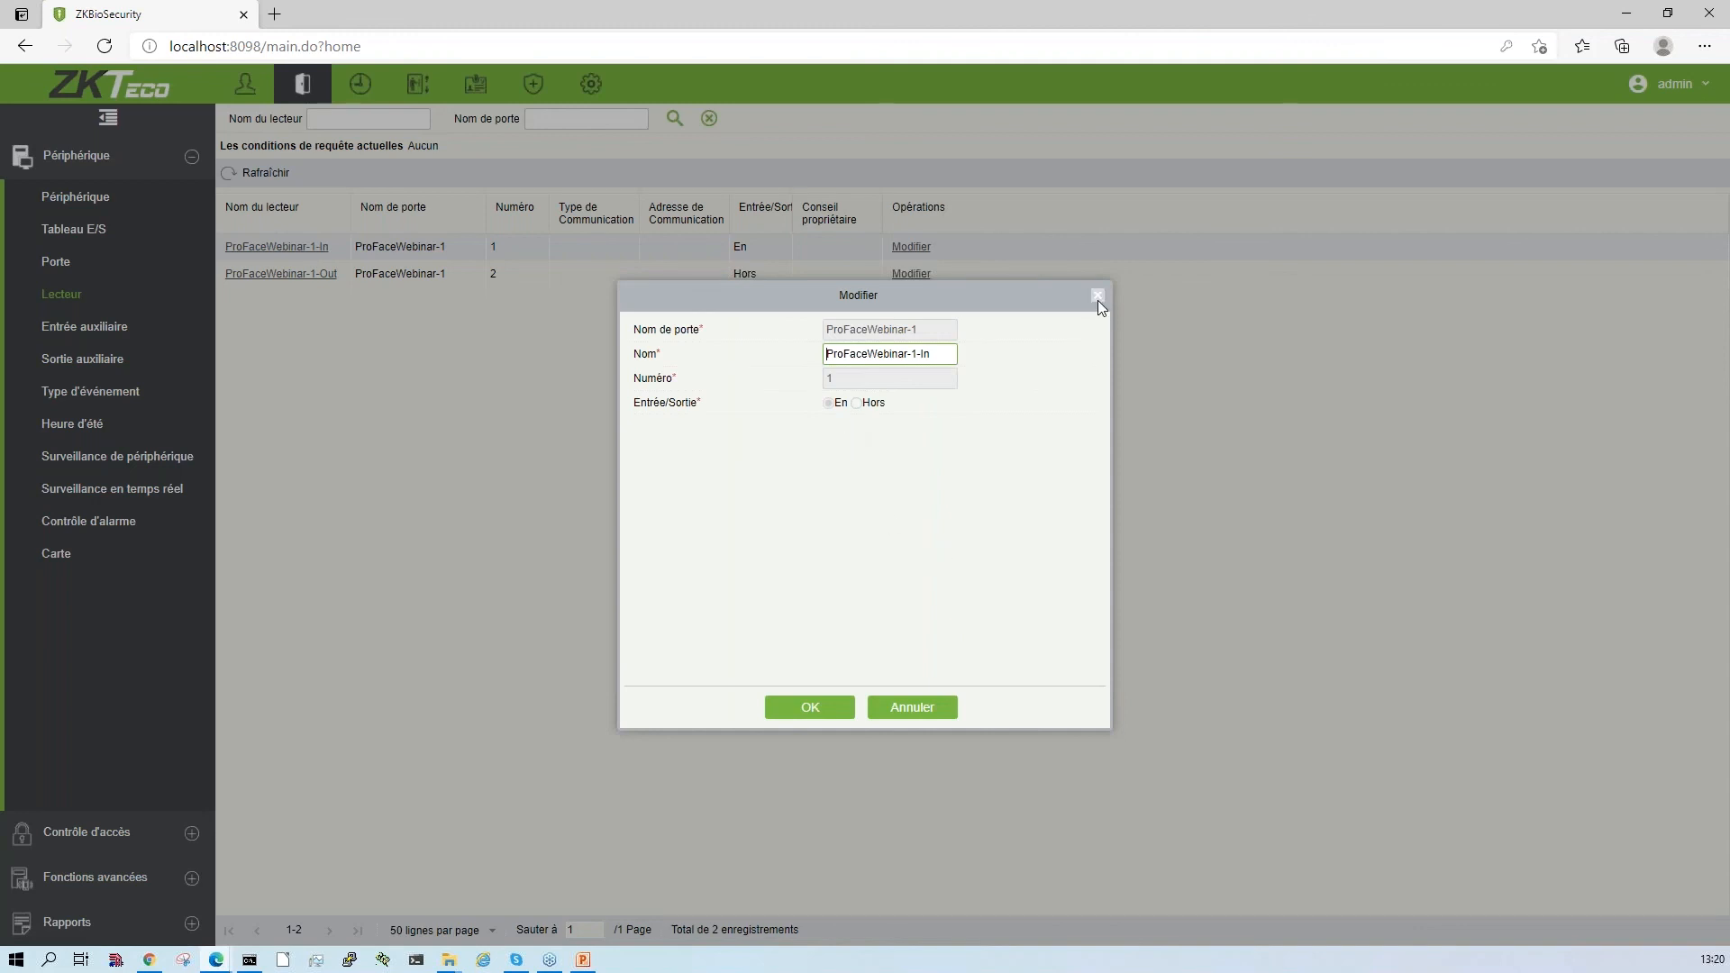
pyautogui.click(1098, 296)
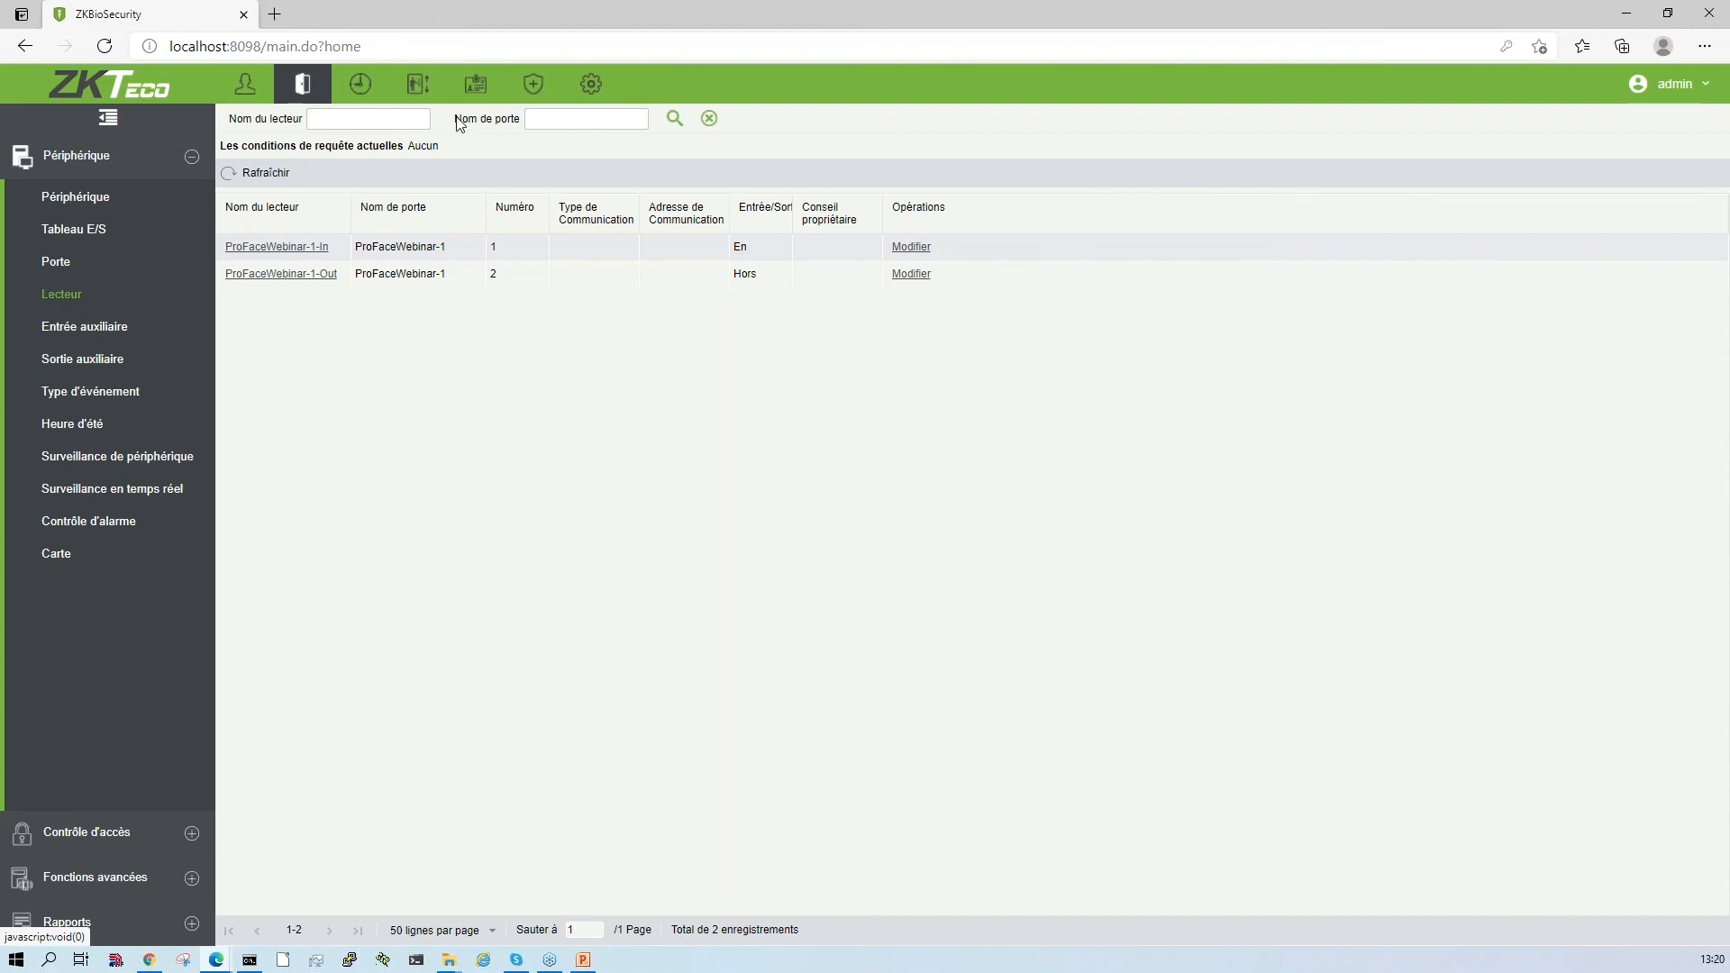
# - Examine the temperature management module's real-time monitoring for abnormal temperatures, missing masks and normal records
pyautogui.click(535, 86)
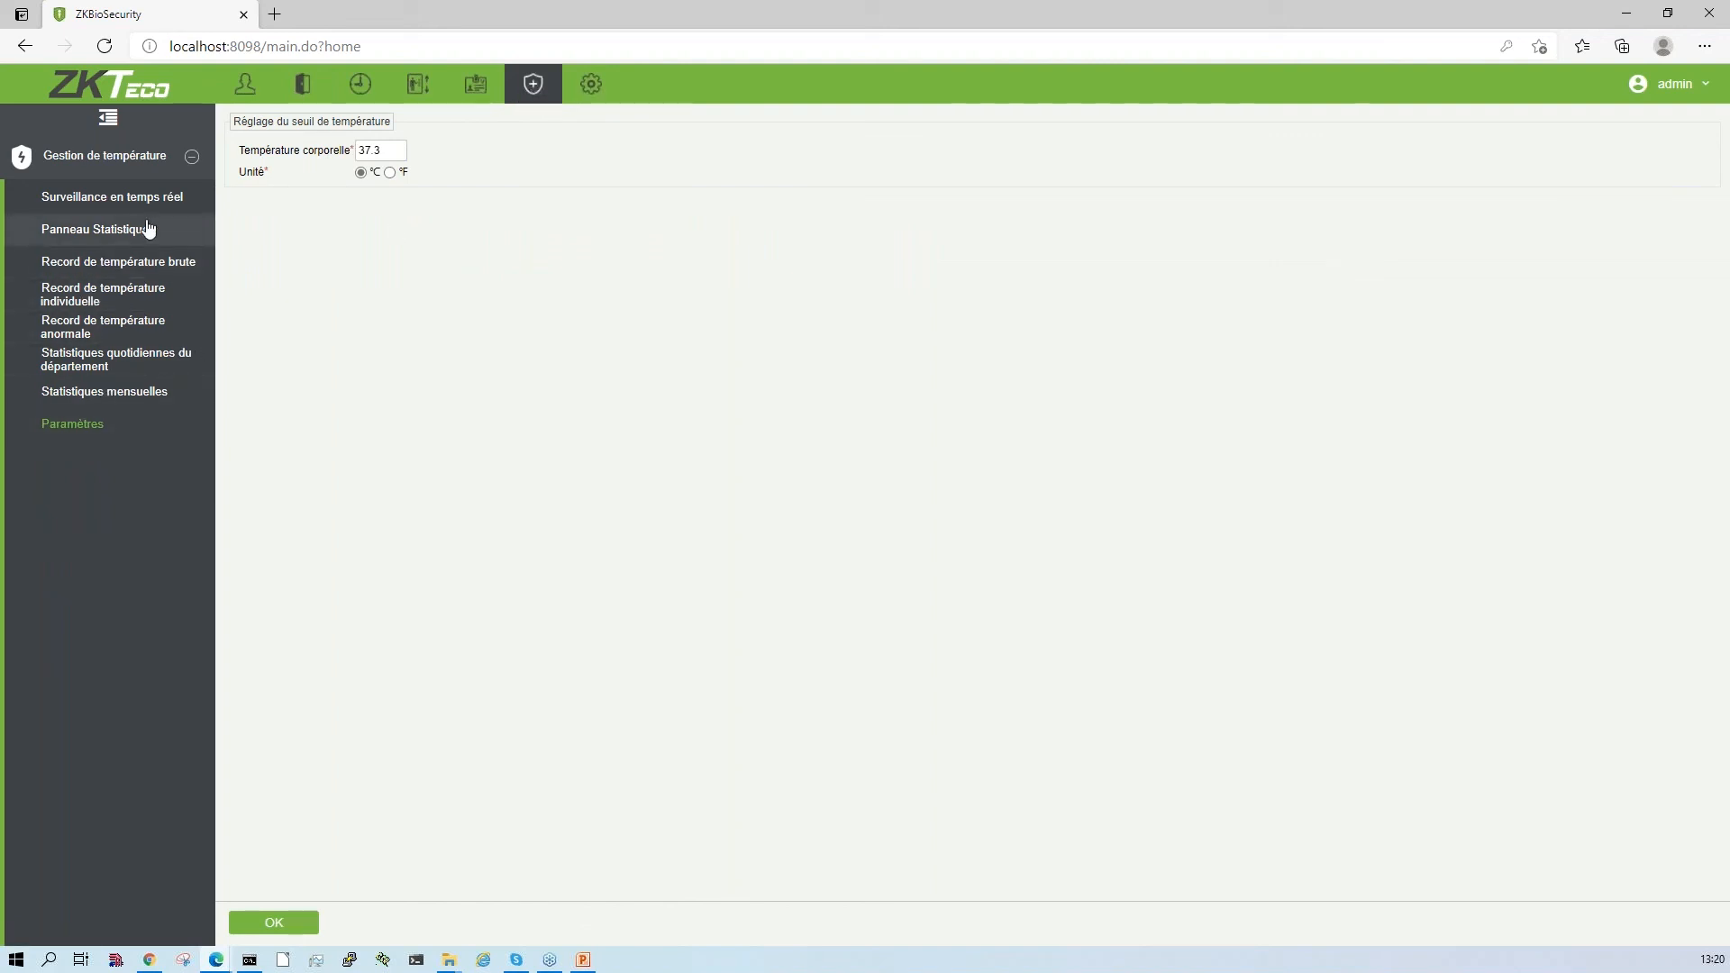
pyautogui.click(121, 199)
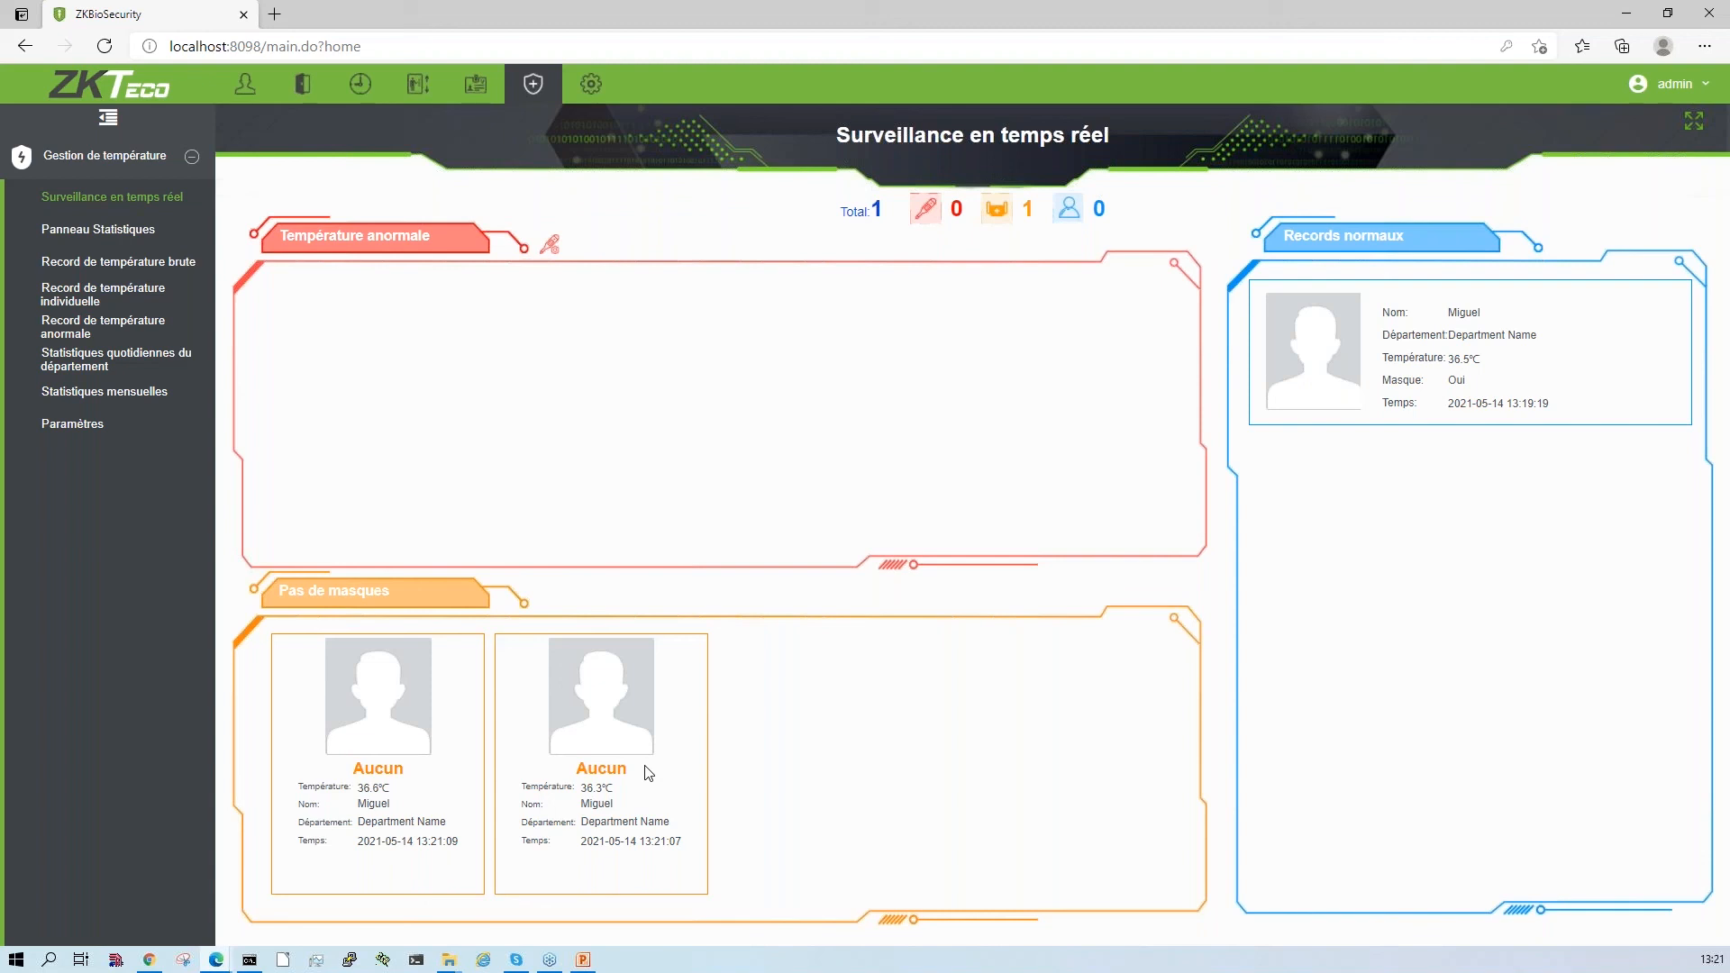
# - Set the body temperature threshold to 36.0 °C and check how the real-time monitoring classifies the records
pyautogui.click(63, 423)
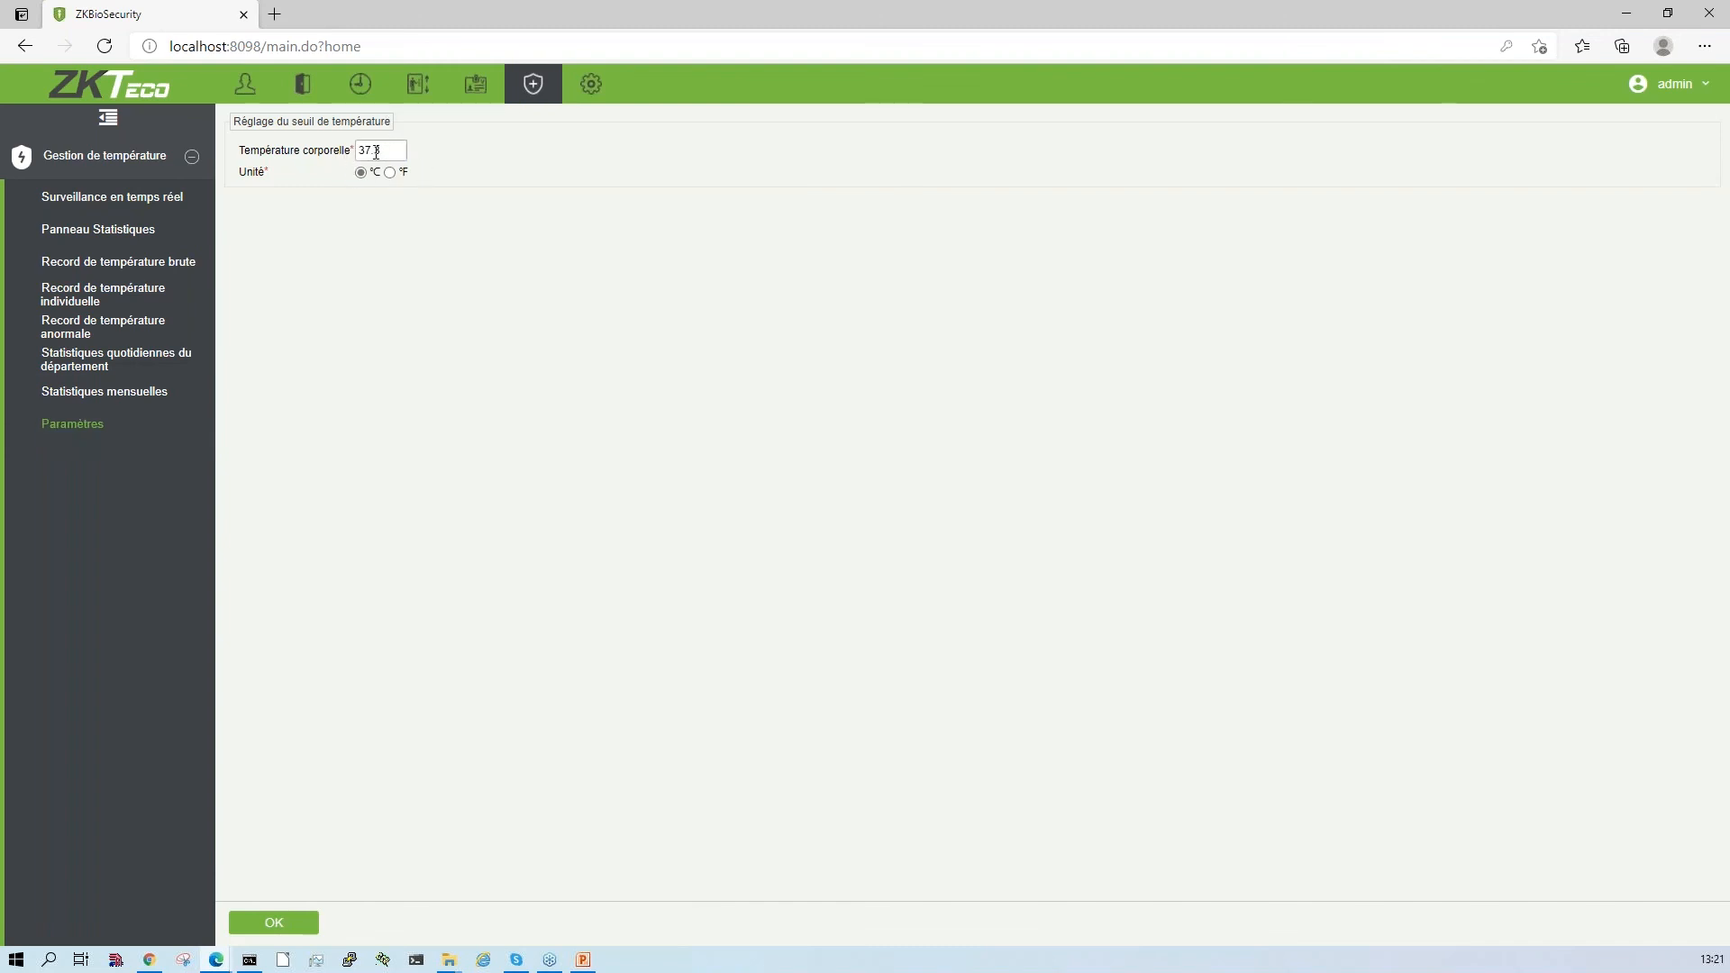
pyautogui.press('BackSpace')
pyautogui.write('6')
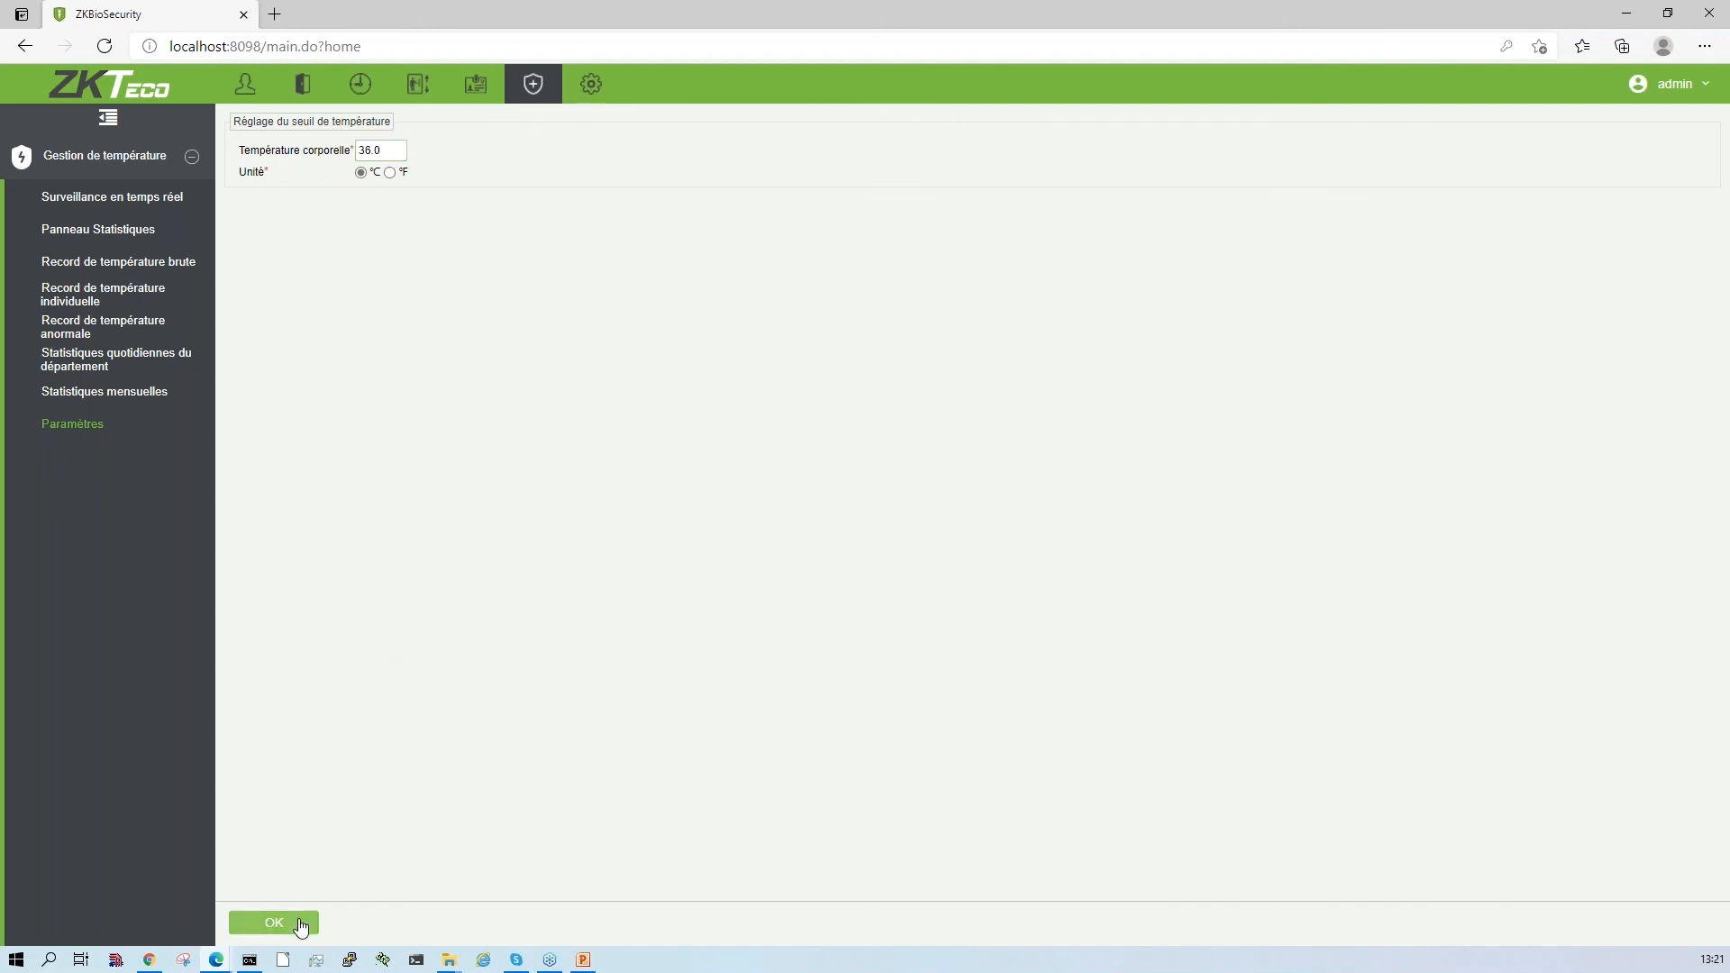
pyautogui.click(299, 919)
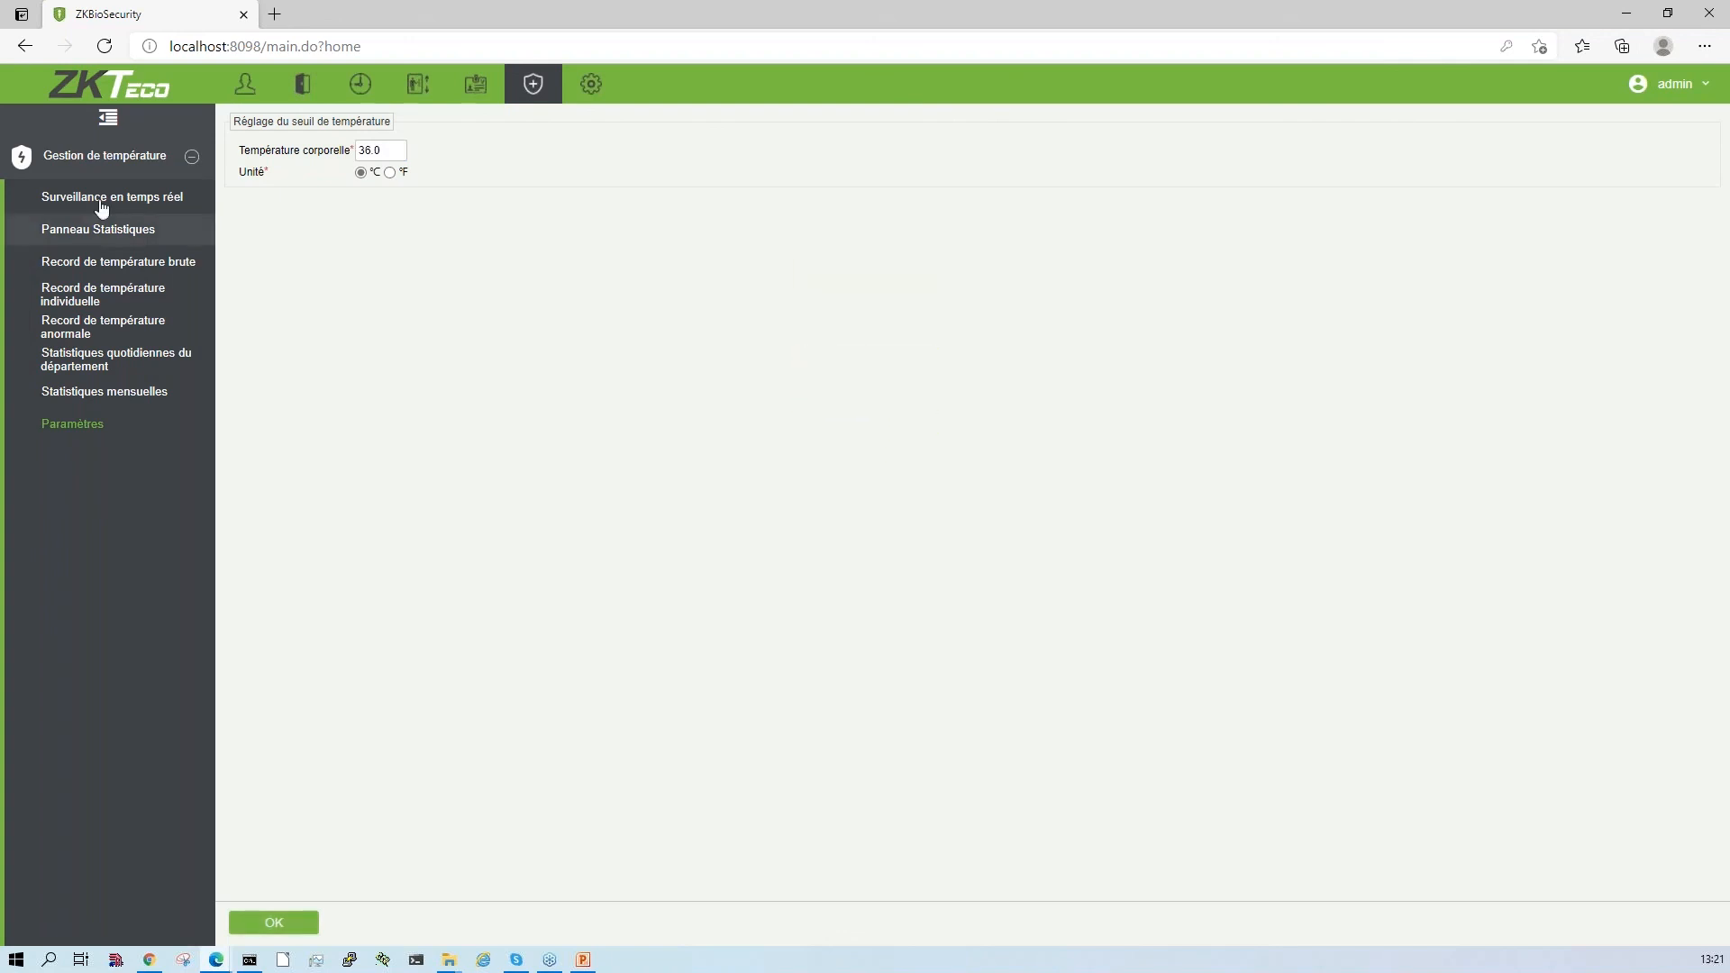
pyautogui.click(119, 197)
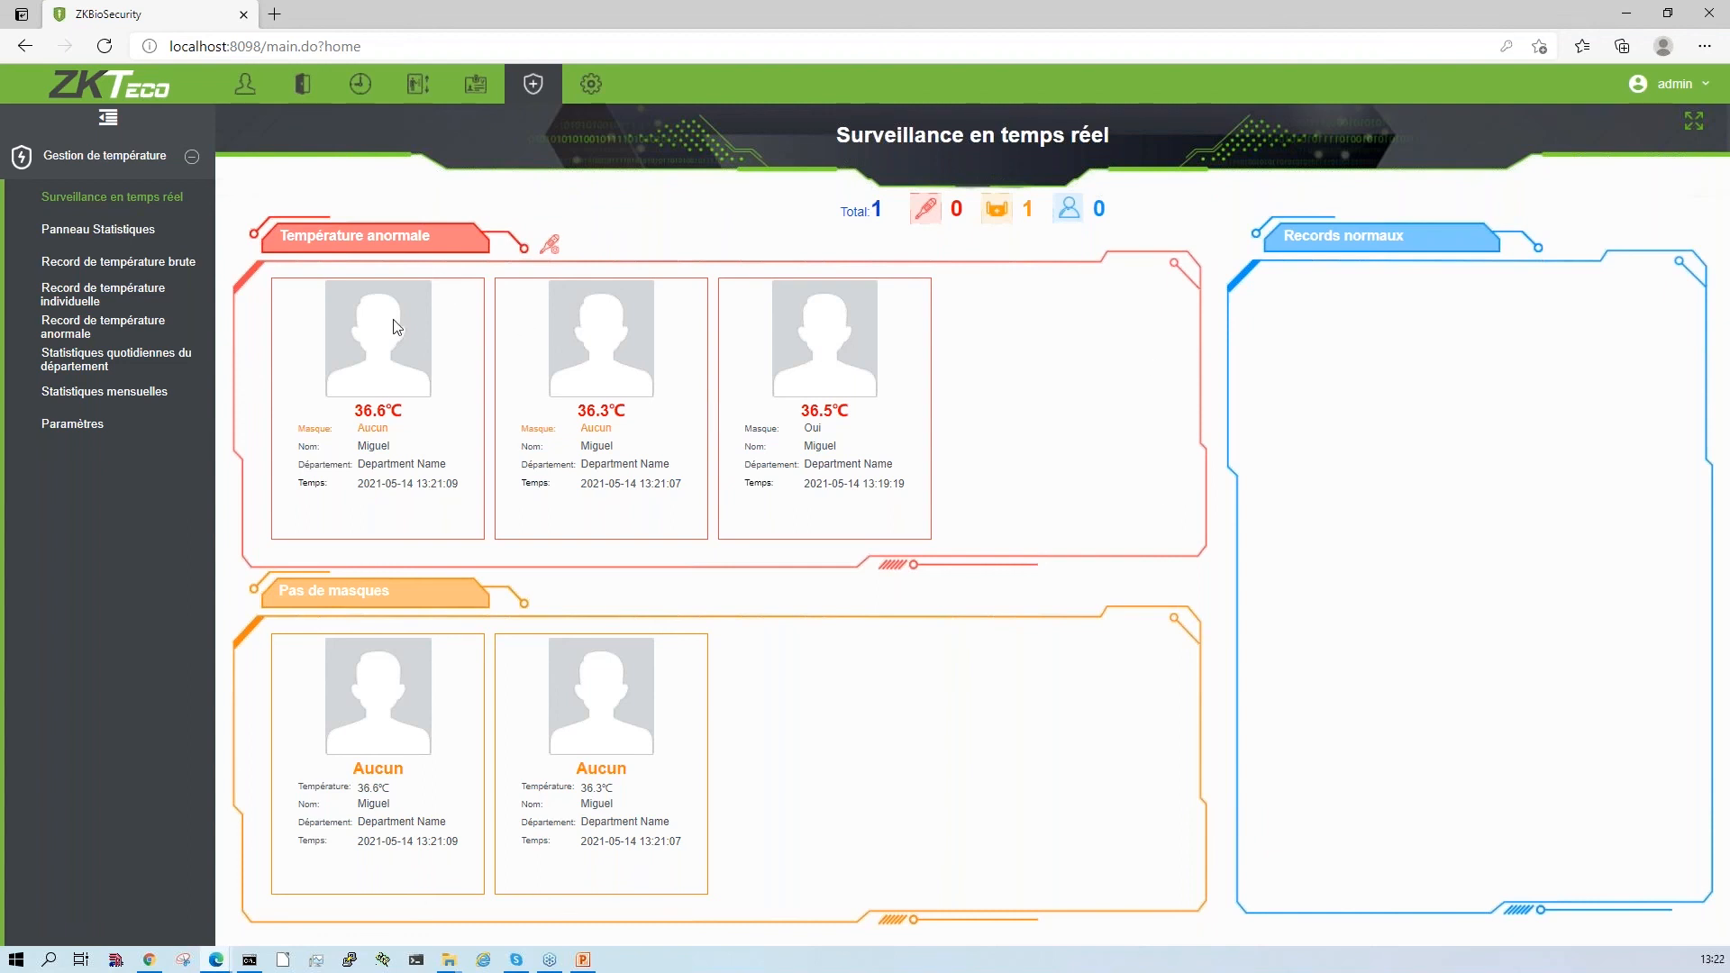
# - Set the body temperature threshold to 37.3 °C and save the temperature parameters
pyautogui.click(115, 434)
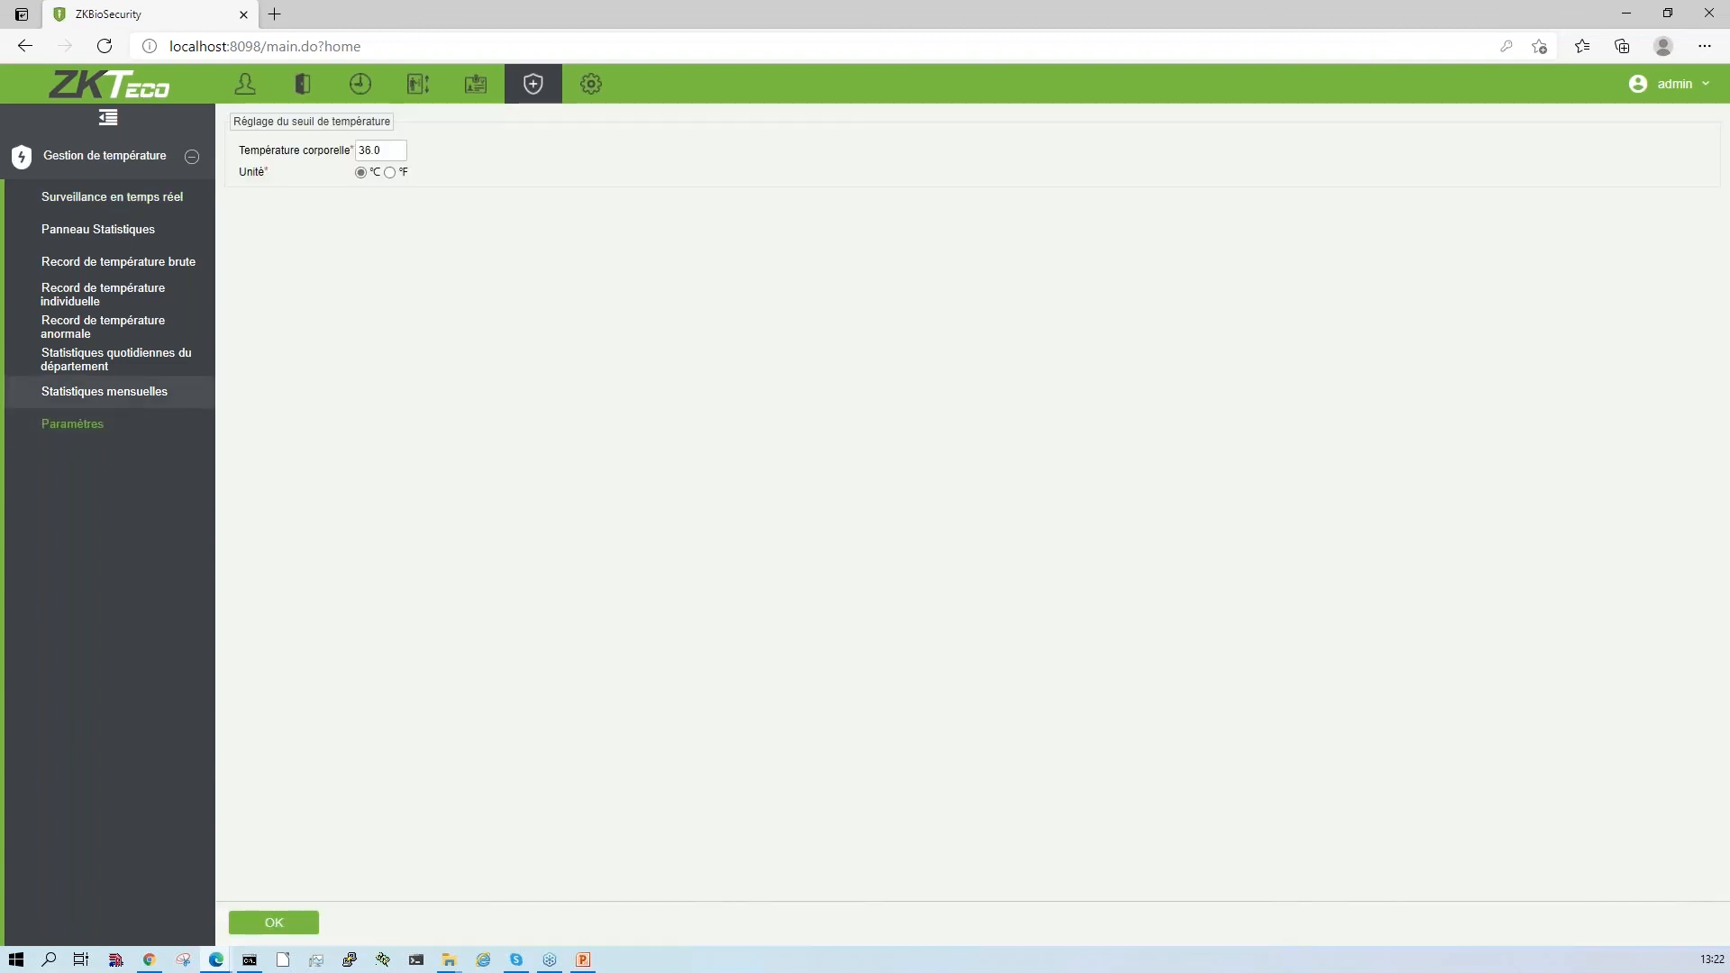
pyautogui.click(366, 151)
pyautogui.press('Delete')
pyautogui.write('7')
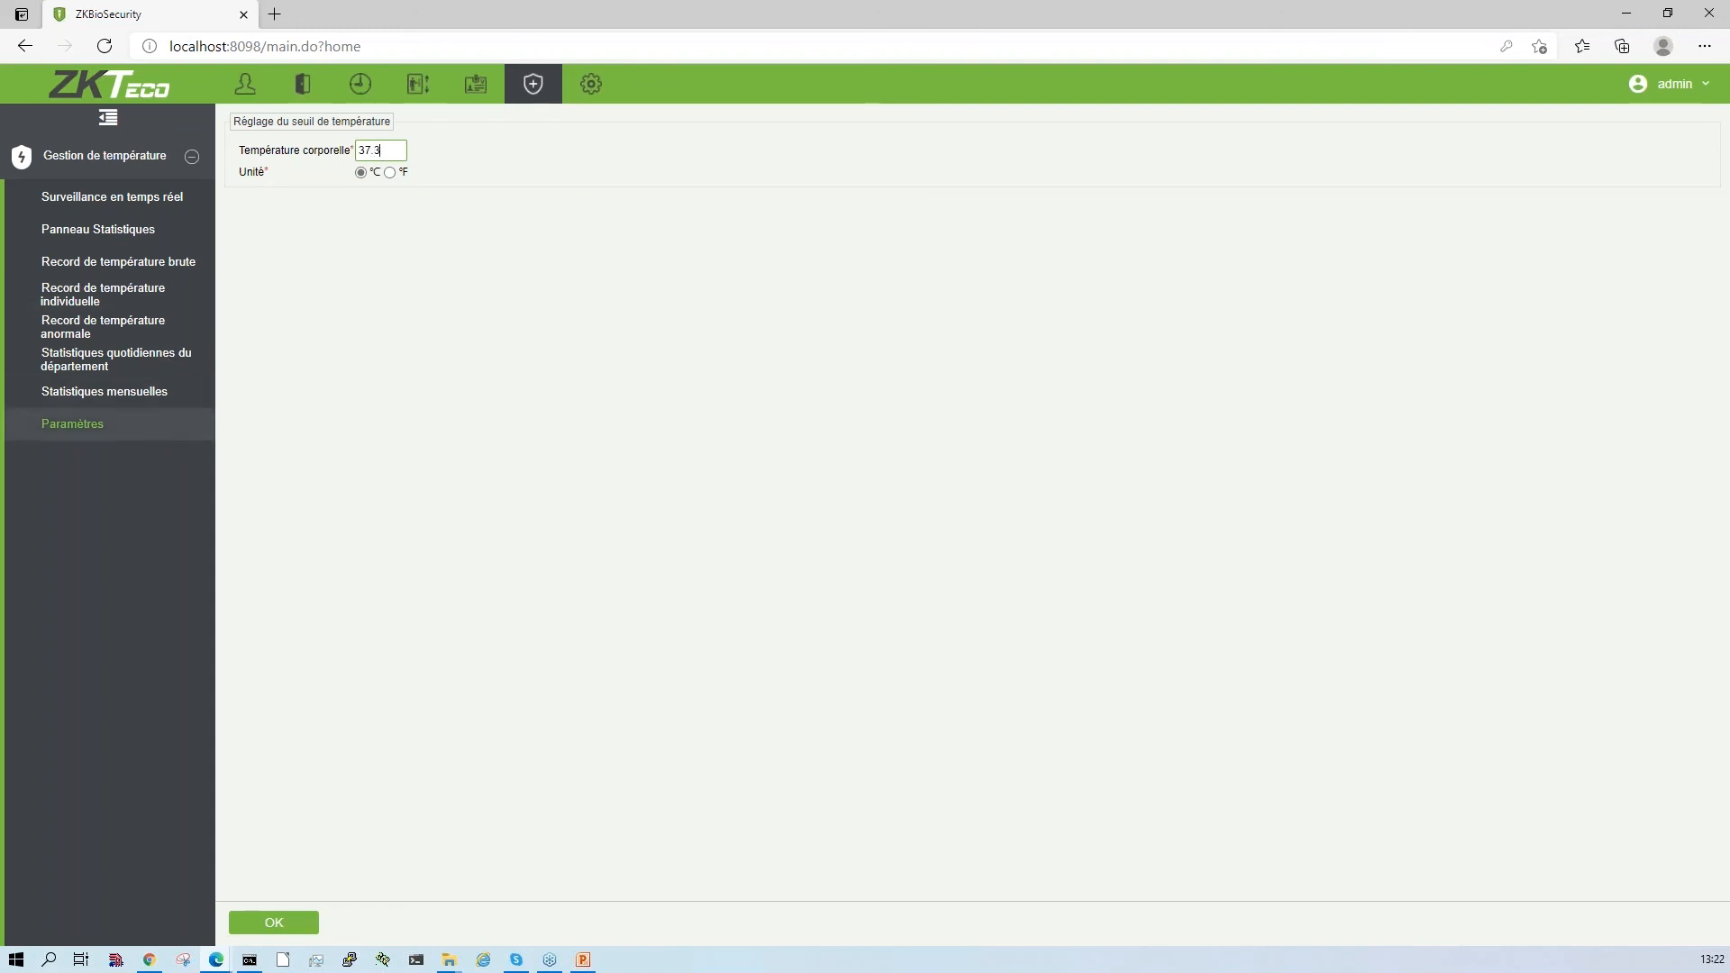
pyautogui.click(275, 924)
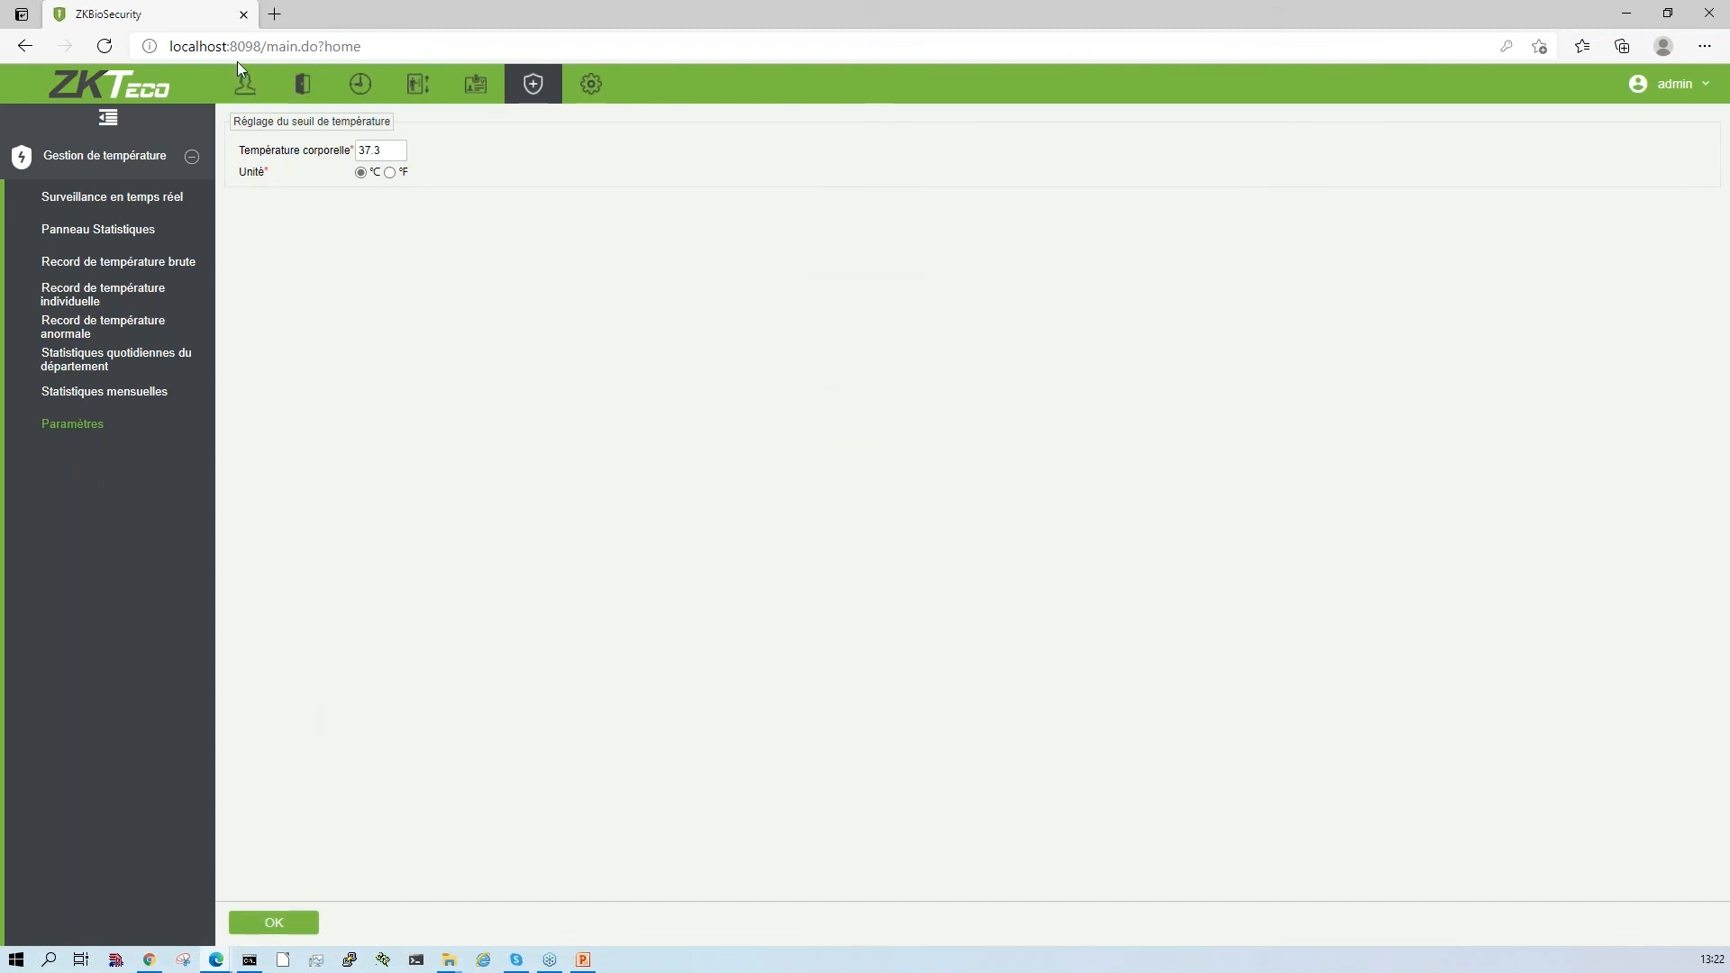
# - View the monthly temperature statistics, and switch to the PowerPoint presentation to show the third-party API slide
pyautogui.click(101, 402)
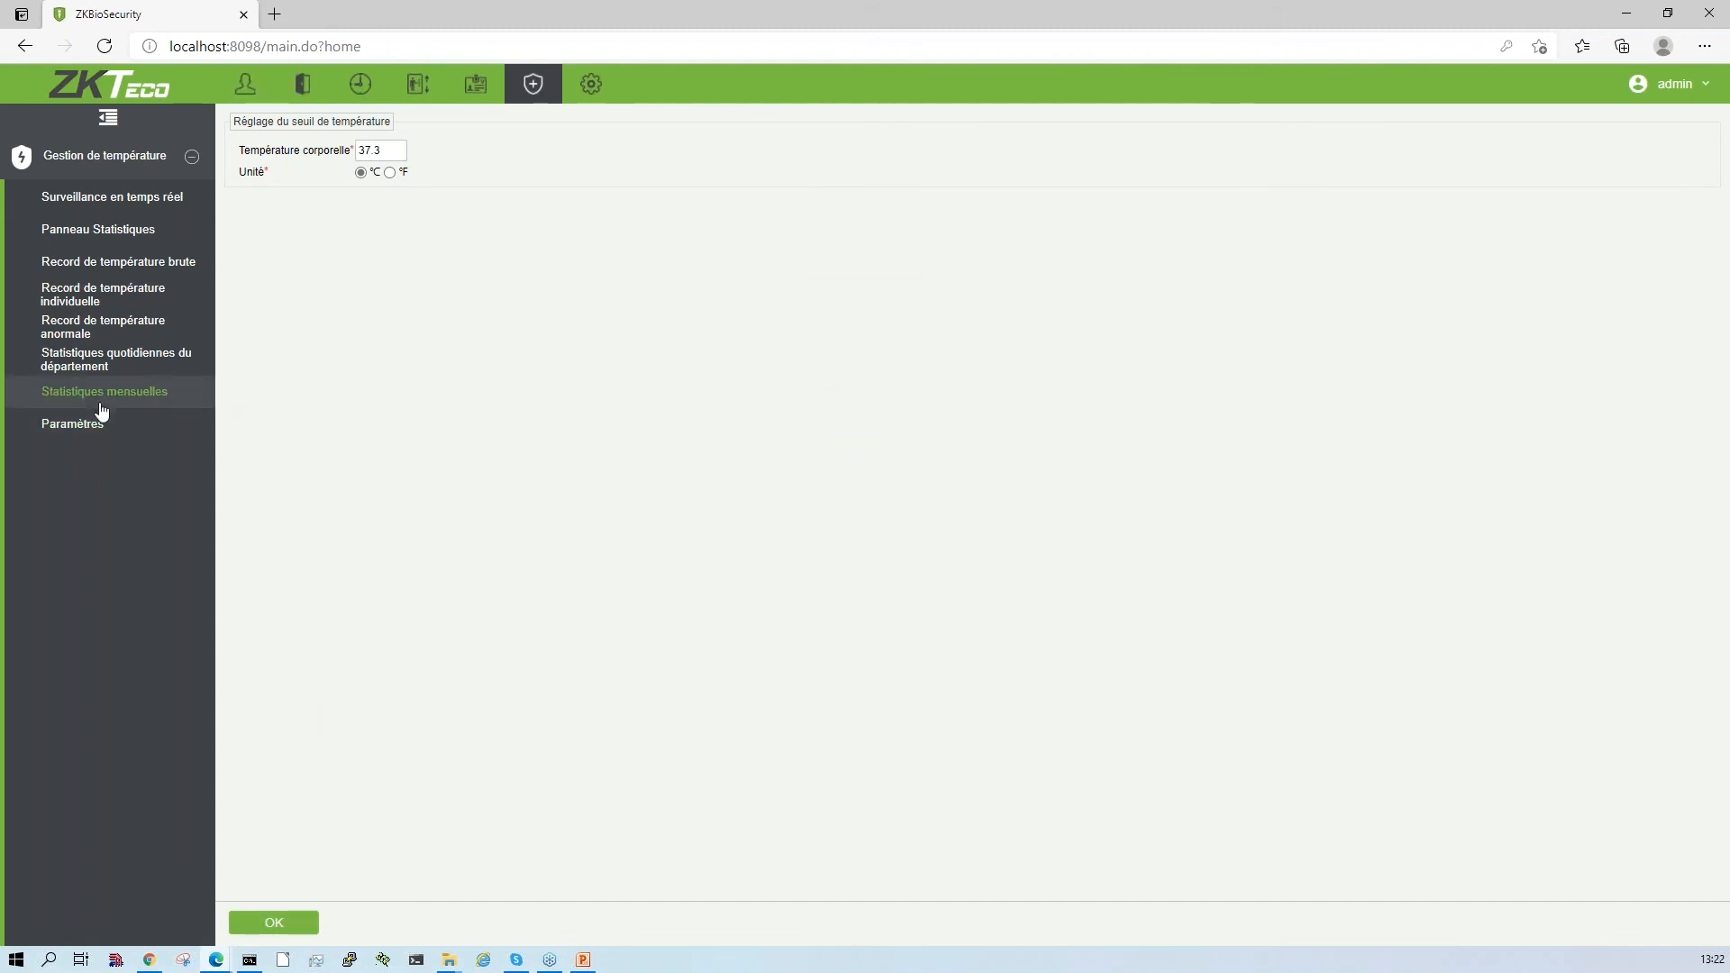
pyautogui.click(1626, 14)
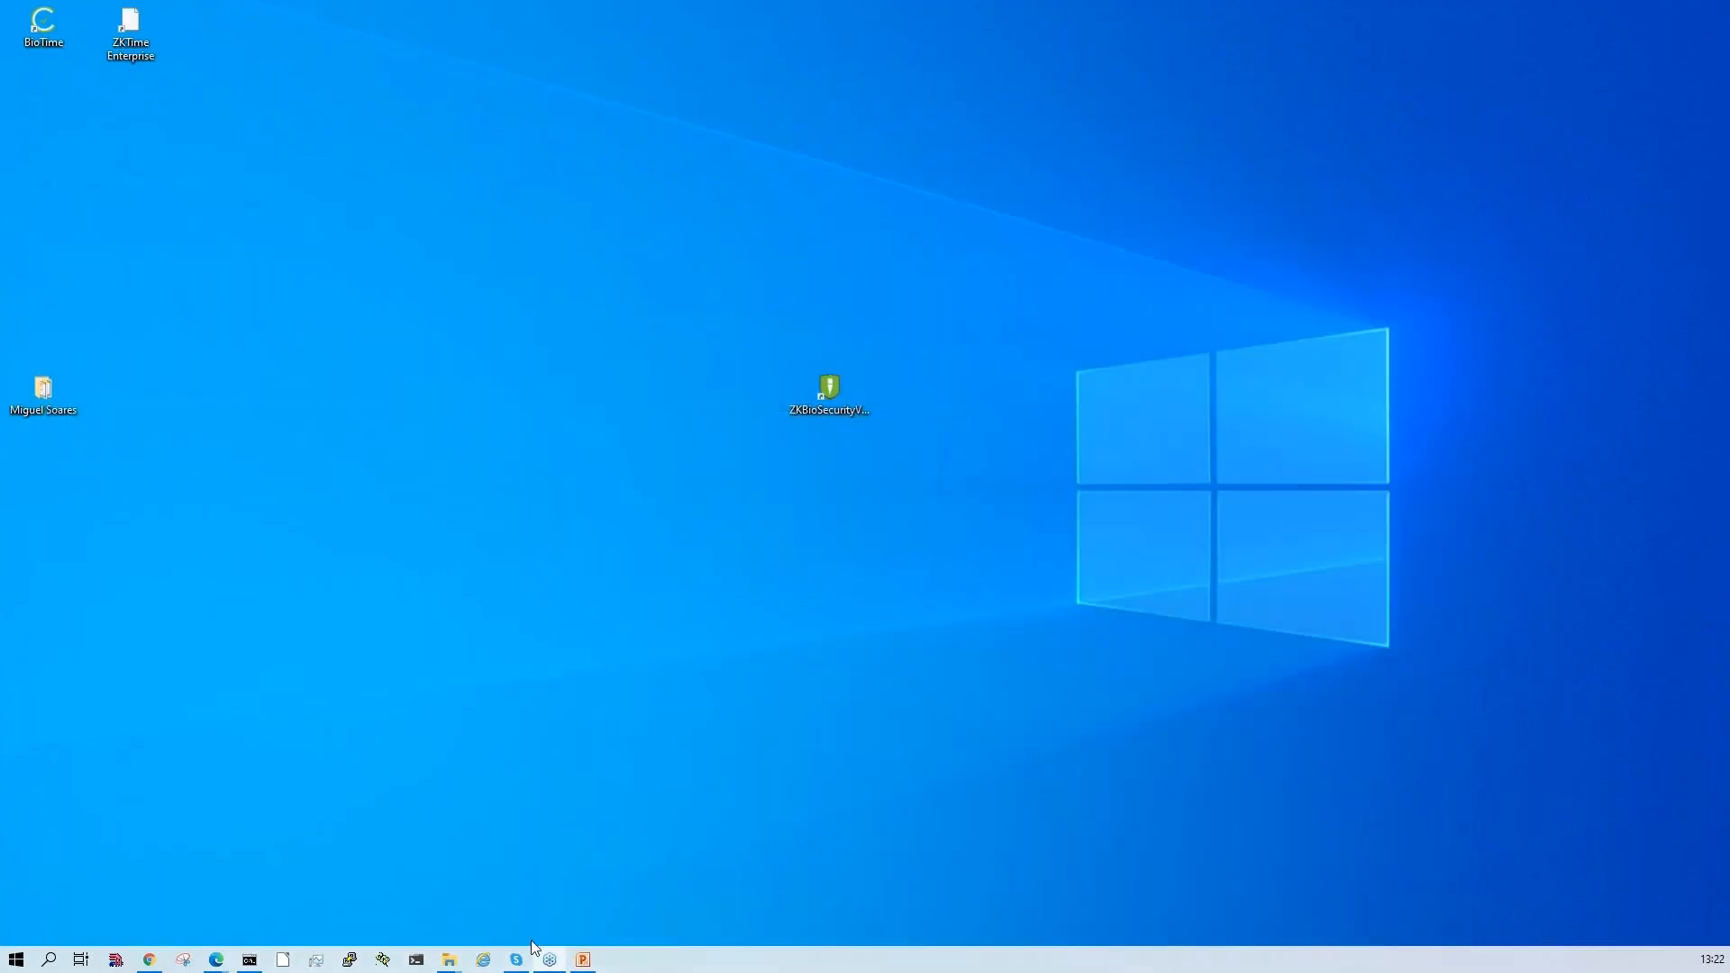
pyautogui.click(571, 962)
pyautogui.press('Right')
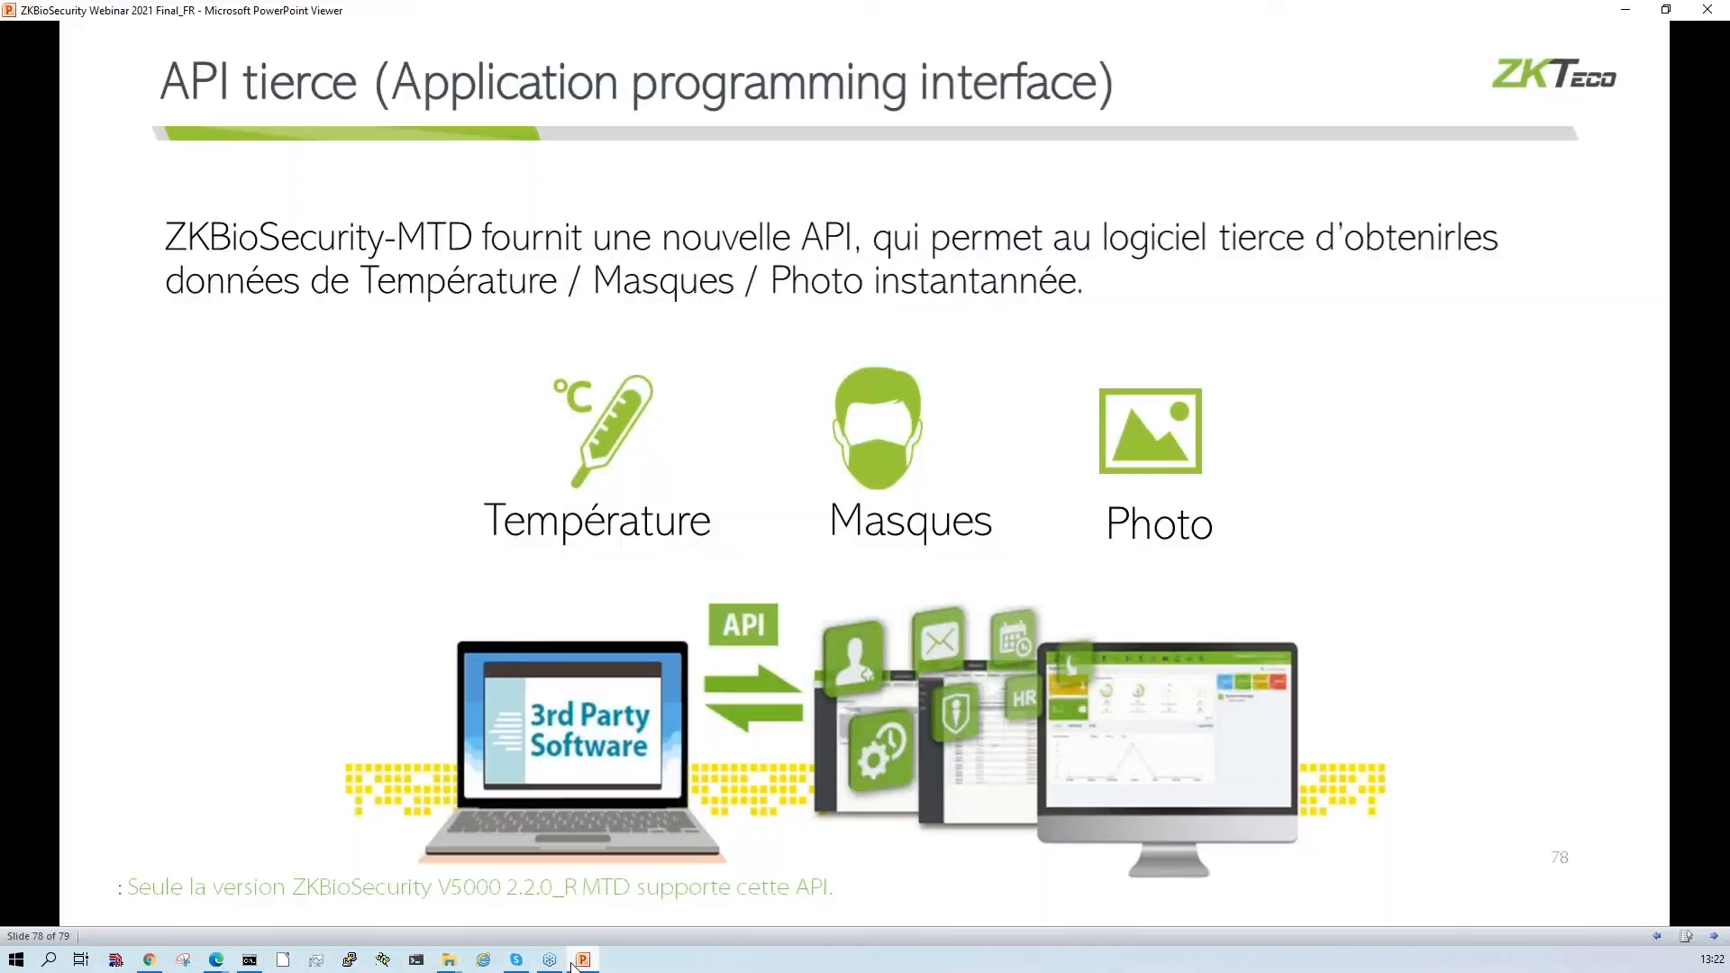